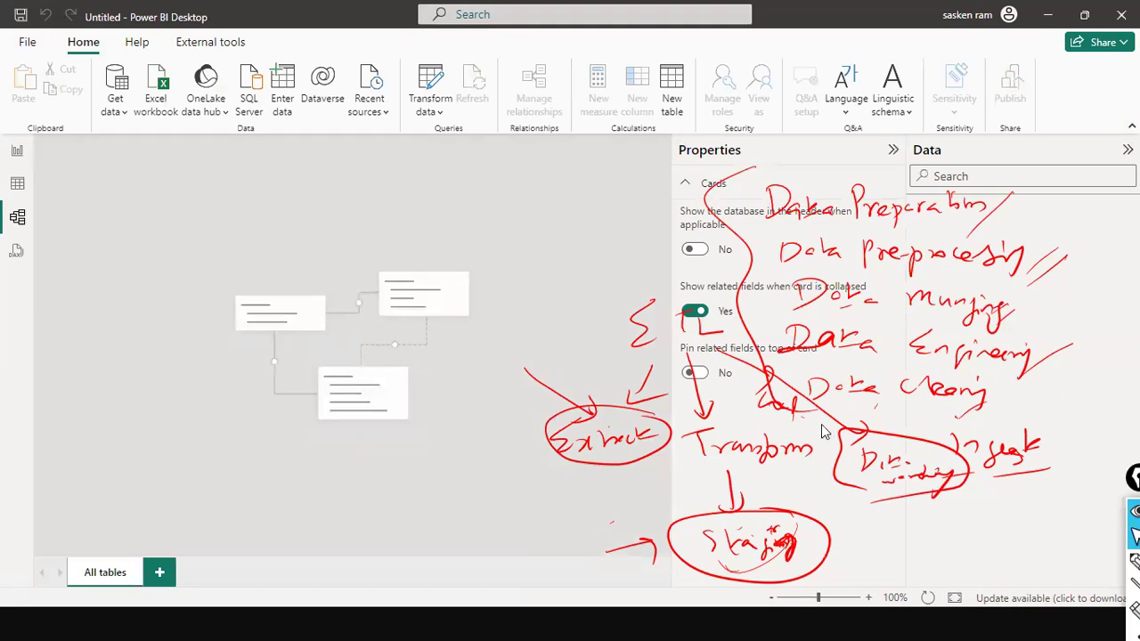
{"action": "key", "text": "super+d"}
{"action": "key", "text": "alt+Tab"}
{"action": "key", "text": "alt+Tab"}
{"action": "key", "text": "ctrl+shift+7"}
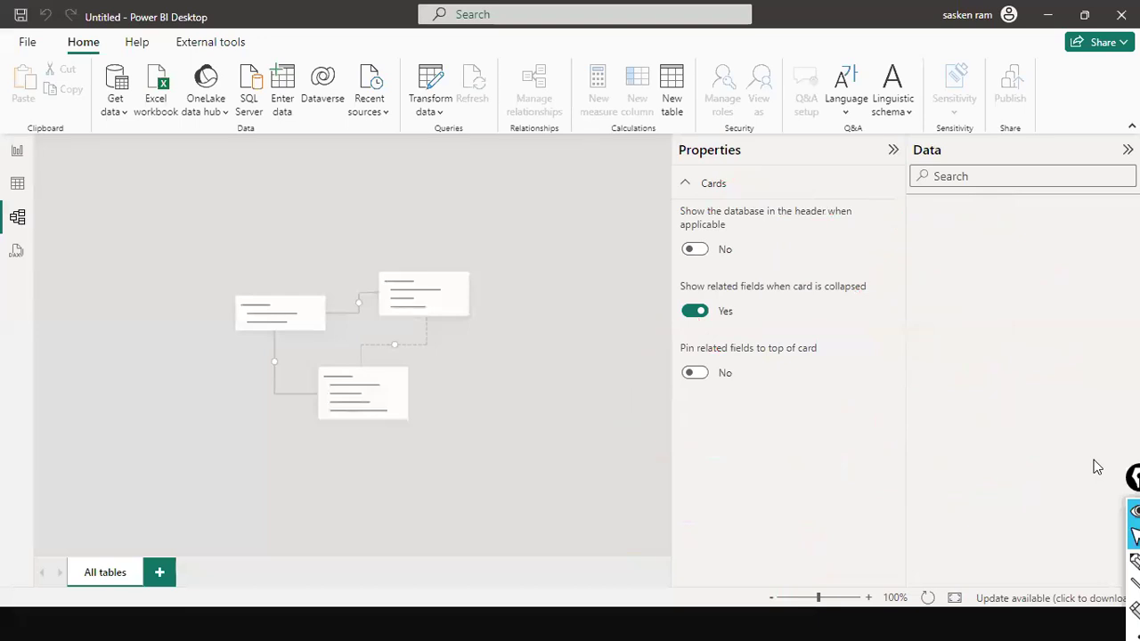
From the report view, get data from the text/CSV file sales_w04.csv in the dat1 folder
{"action": "left_click", "coordinate": [17, 151]}
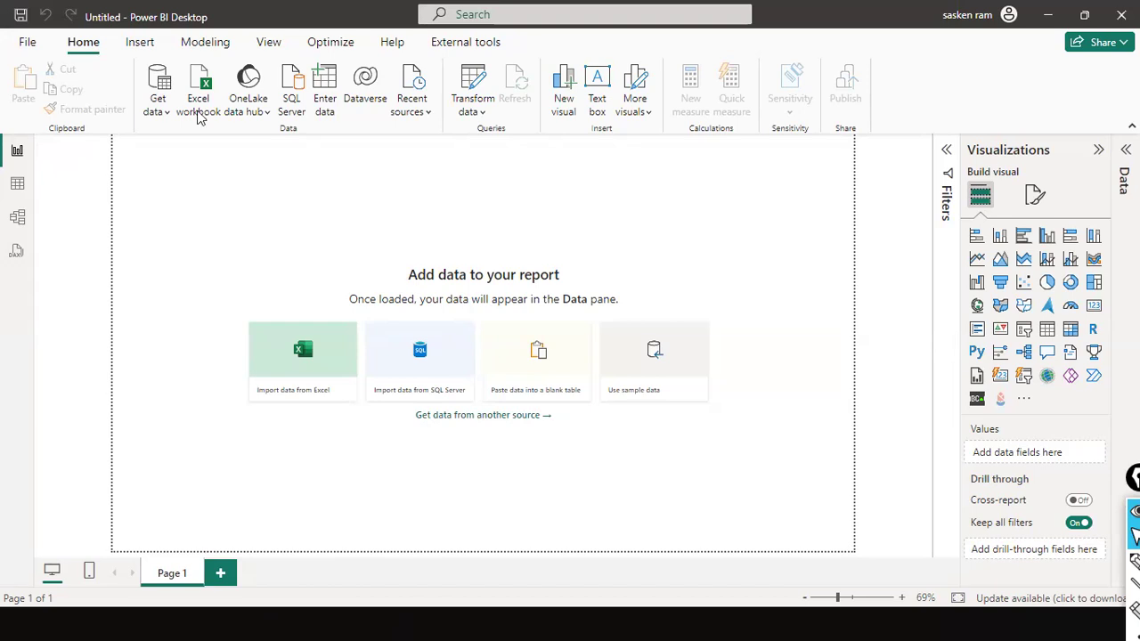
{"action": "left_click", "coordinate": [166, 112]}
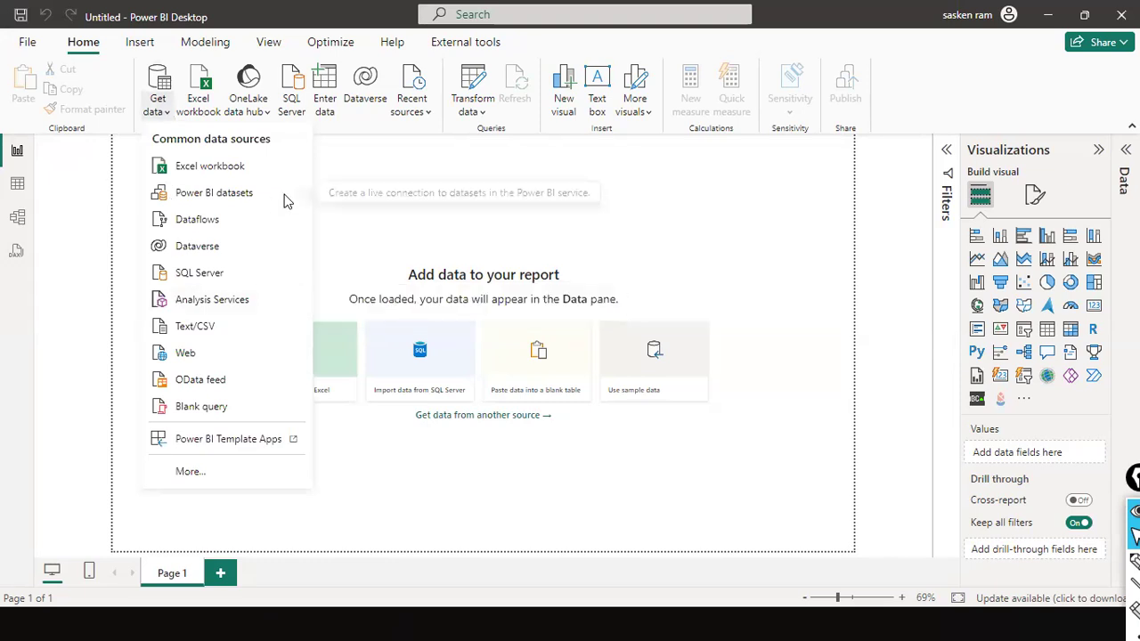
{"action": "left_click", "coordinate": [207, 326]}
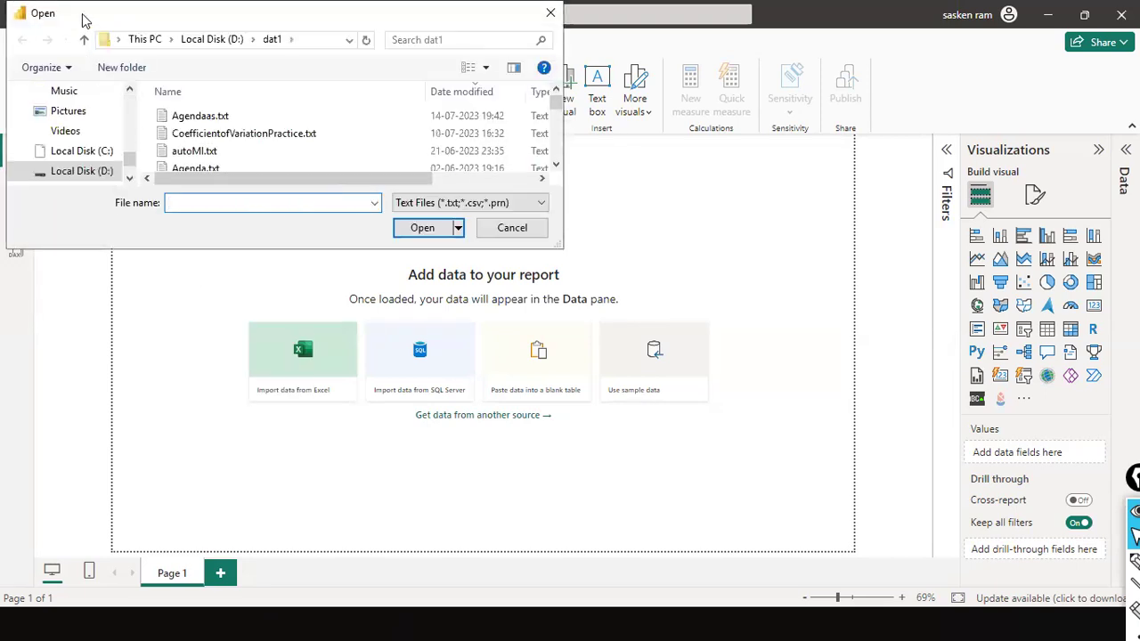
{"action": "left_click", "coordinate": [366, 381]}
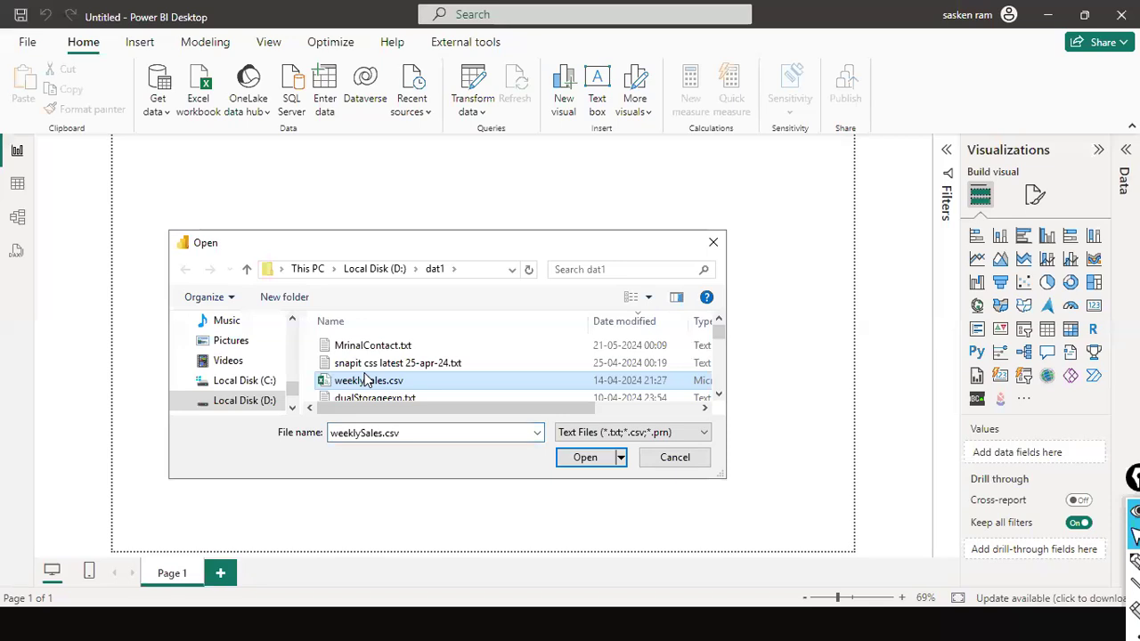
{"action": "key", "text": "s"}
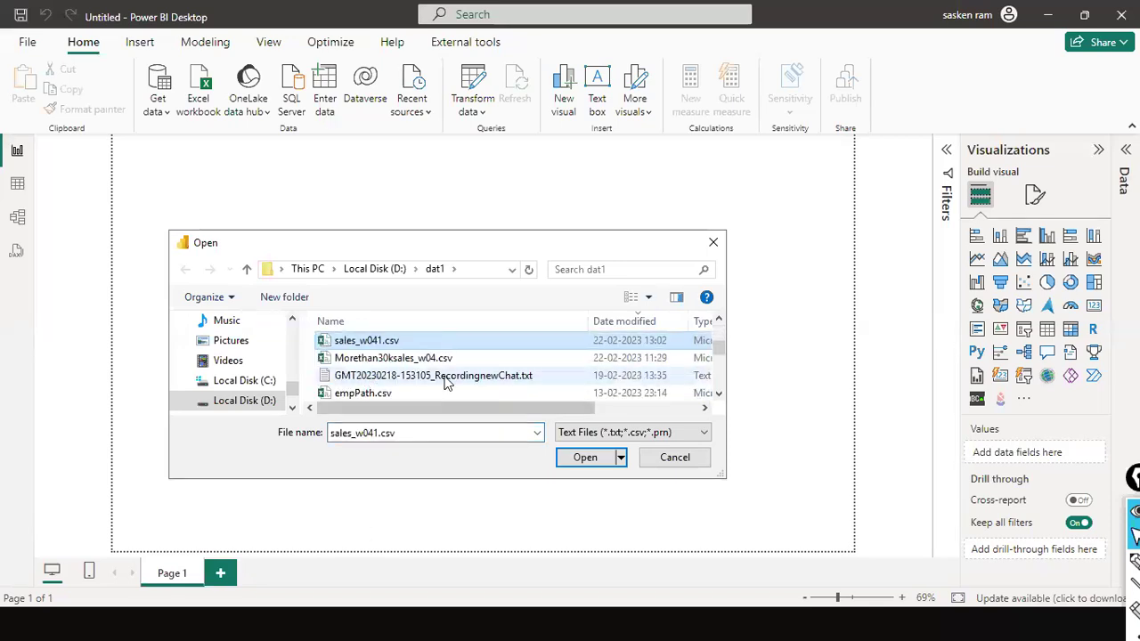
{"action": "scroll", "coordinate": [446, 381], "scroll_direction": "down", "scroll_amount": 1}
{"action": "scroll", "coordinate": [446, 381], "scroll_direction": "down", "scroll_amount": 5}
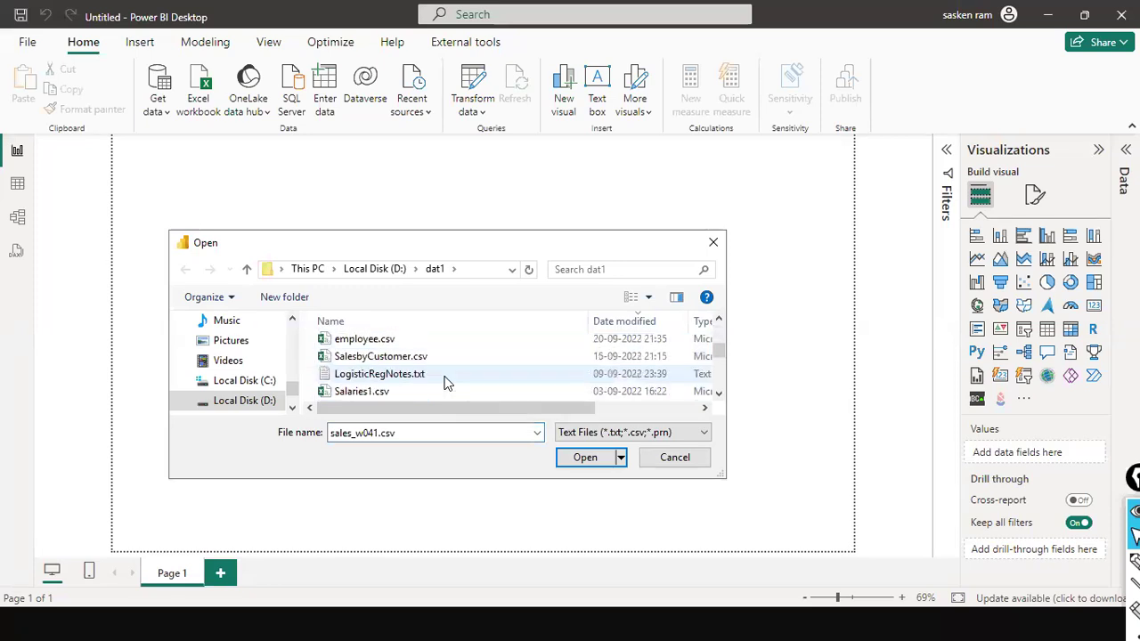
{"action": "double_click", "coordinate": [383, 433]}
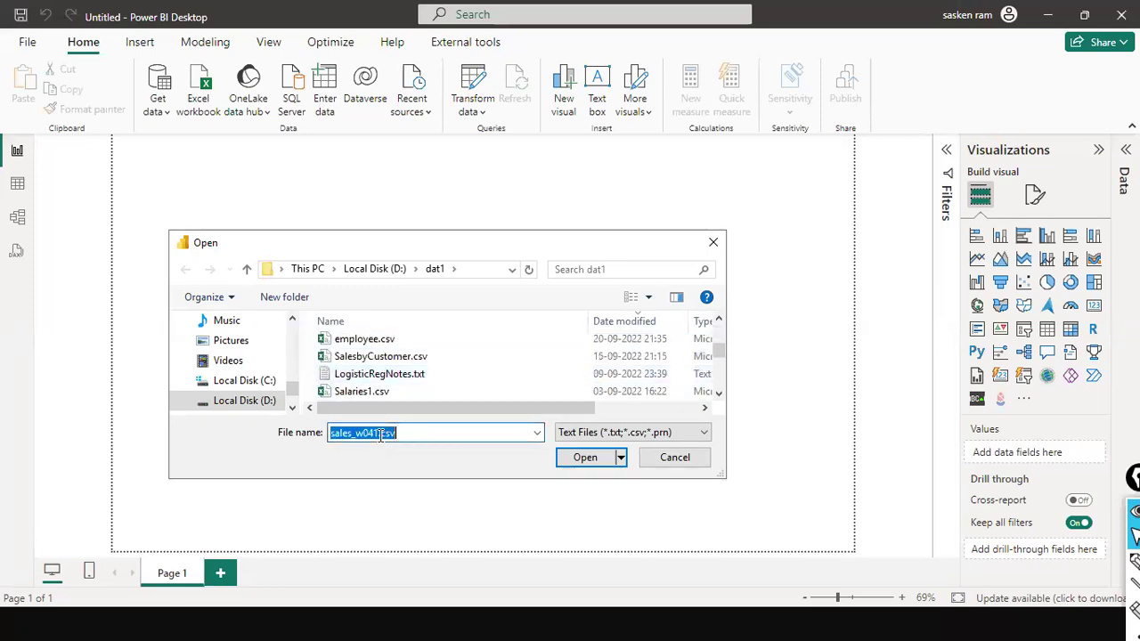
{"action": "left_click", "coordinate": [381, 434]}
{"action": "key", "text": "Left"}
{"action": "key", "text": "BackSpace"}
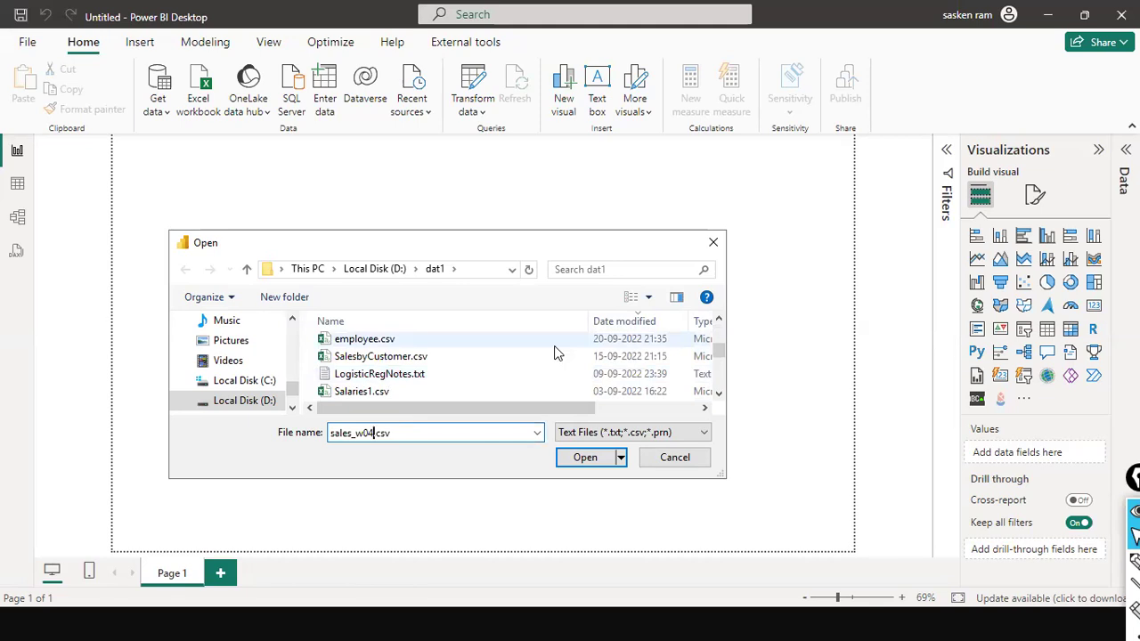
{"action": "left_click", "coordinate": [574, 465]}
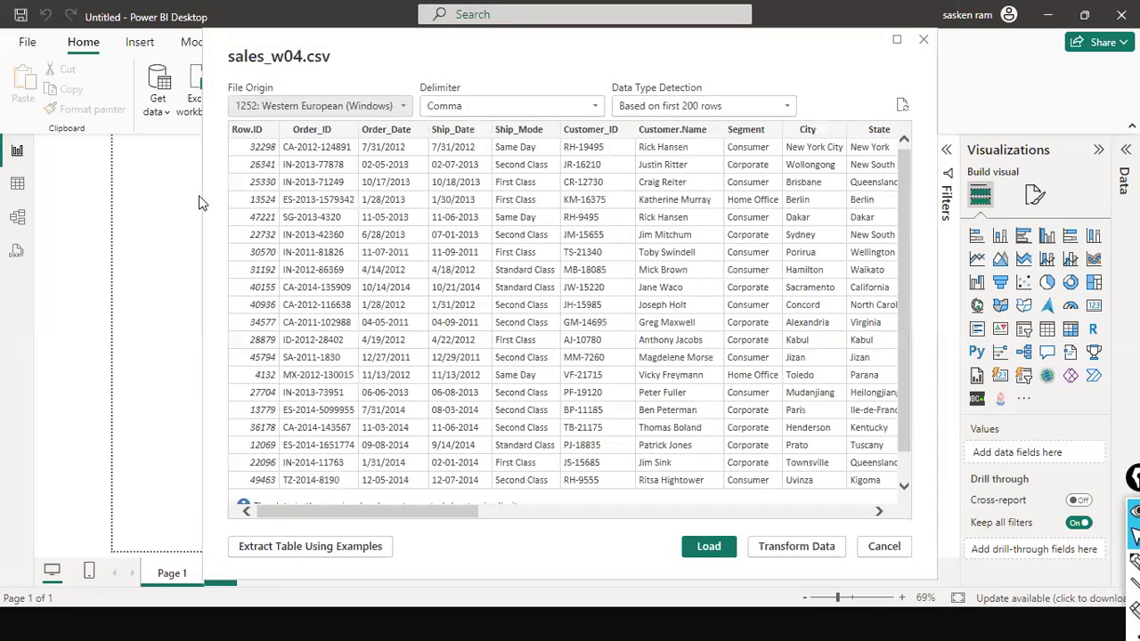
Check the sales_w04.csv preview, load the data into the report and apply the pending query changes
{"action": "scroll", "coordinate": [900, 473], "scroll_direction": "down", "scroll_amount": 2}
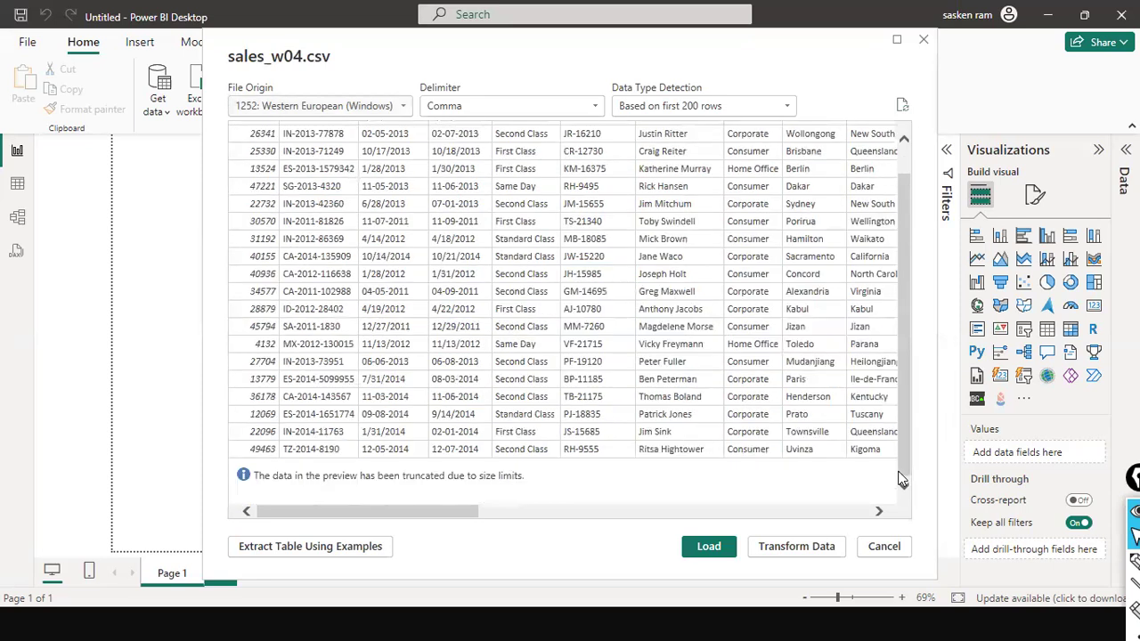
{"action": "scroll", "coordinate": [391, 370], "scroll_direction": "up", "scroll_amount": 2}
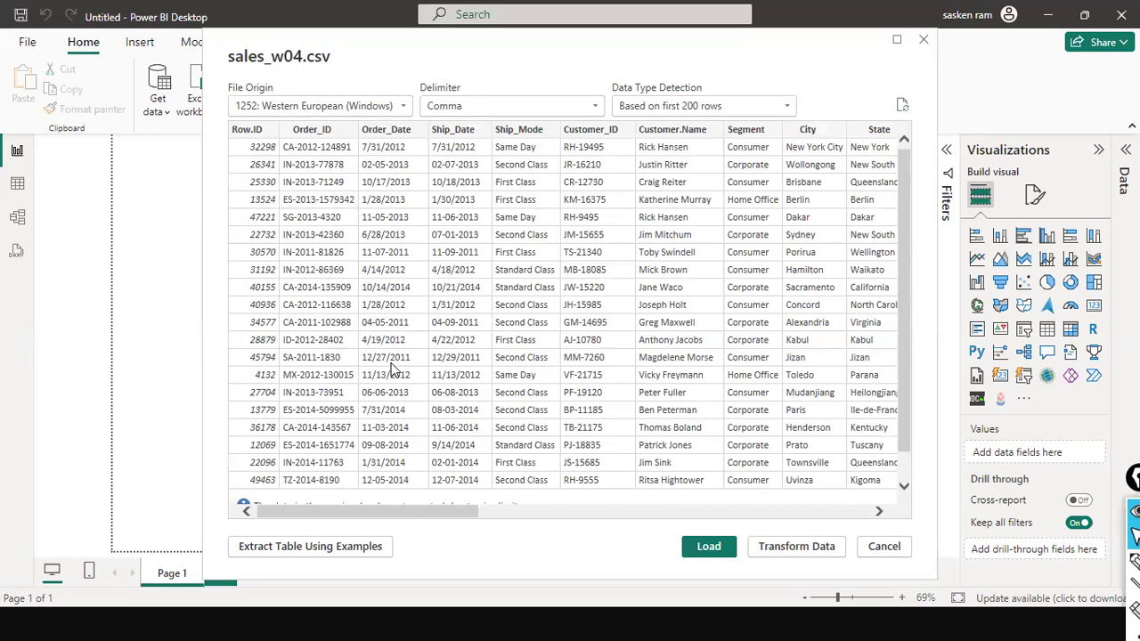
{"action": "left_click", "coordinate": [712, 551]}
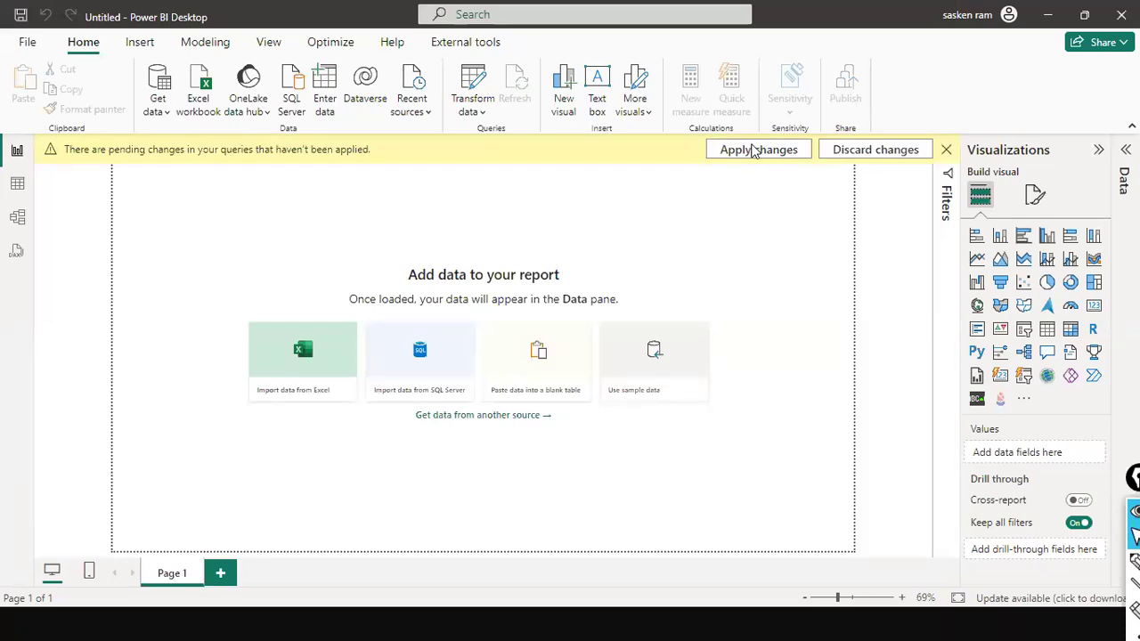
{"action": "left_click", "coordinate": [753, 150]}
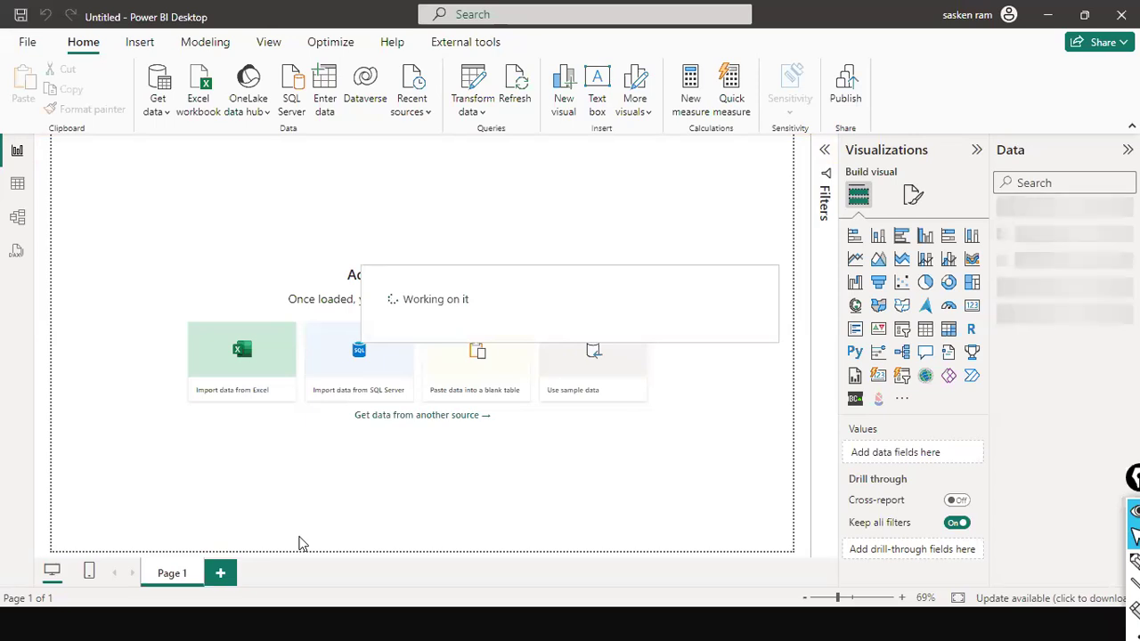
Open the sales_w04 query in the Power Query Editor for transformation
{"action": "left_click", "coordinate": [470, 114]}
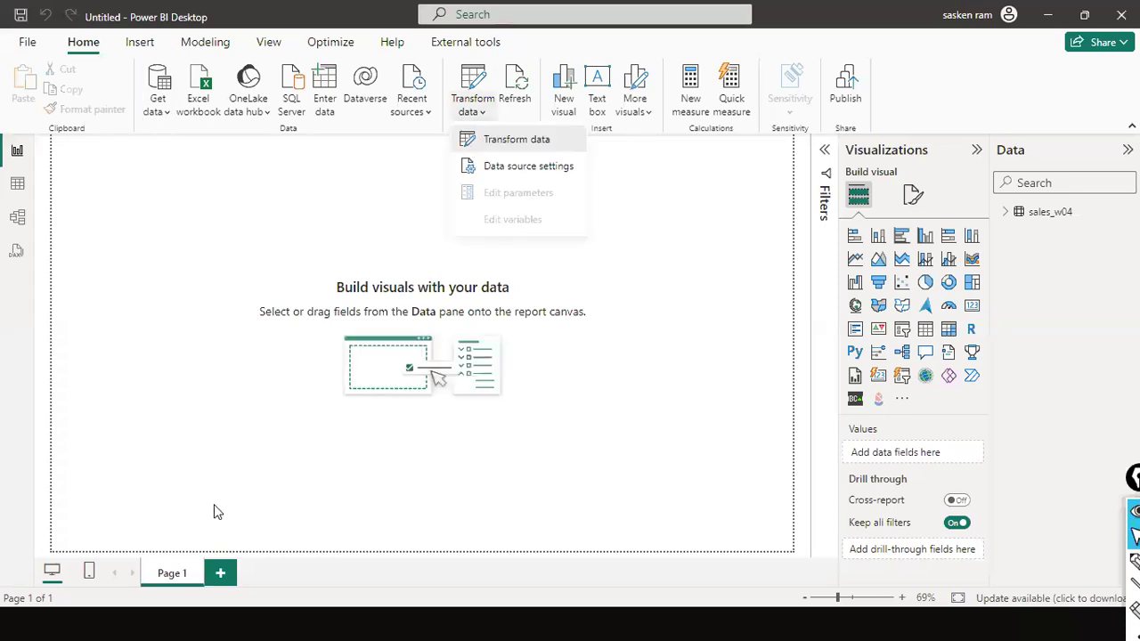
{"action": "key", "text": "Escape"}
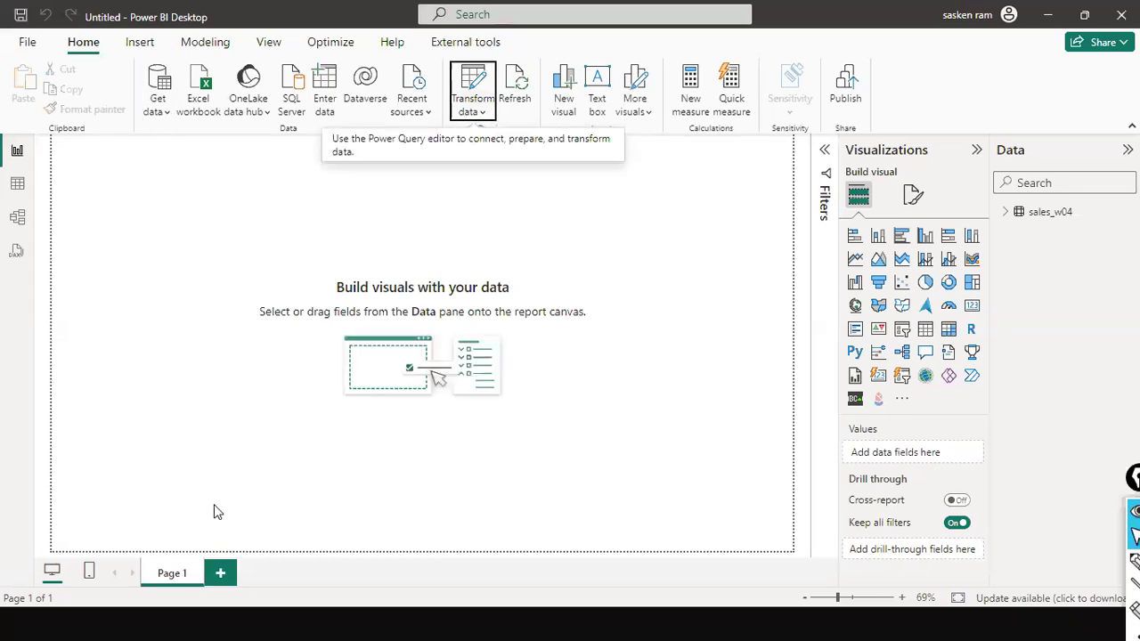
{"action": "left_click", "coordinate": [325, 105]}
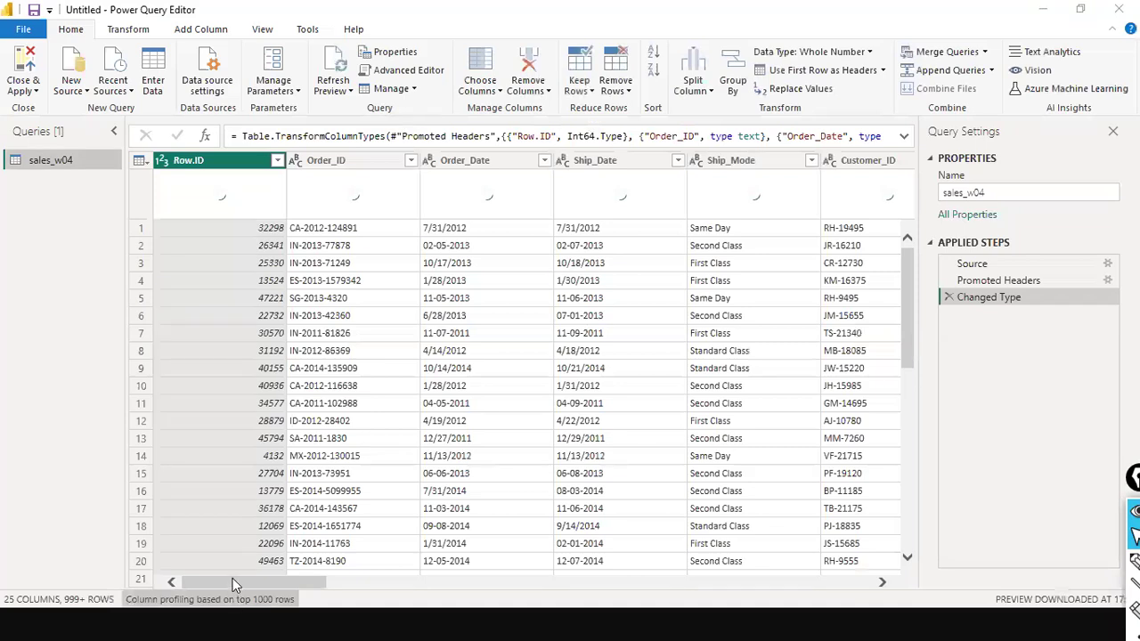
Review the columns of the sales_w04 query and remove the Row.ID column
{"action": "left_click_drag", "start_coordinate": [232, 584], "coordinate": [276, 573]}
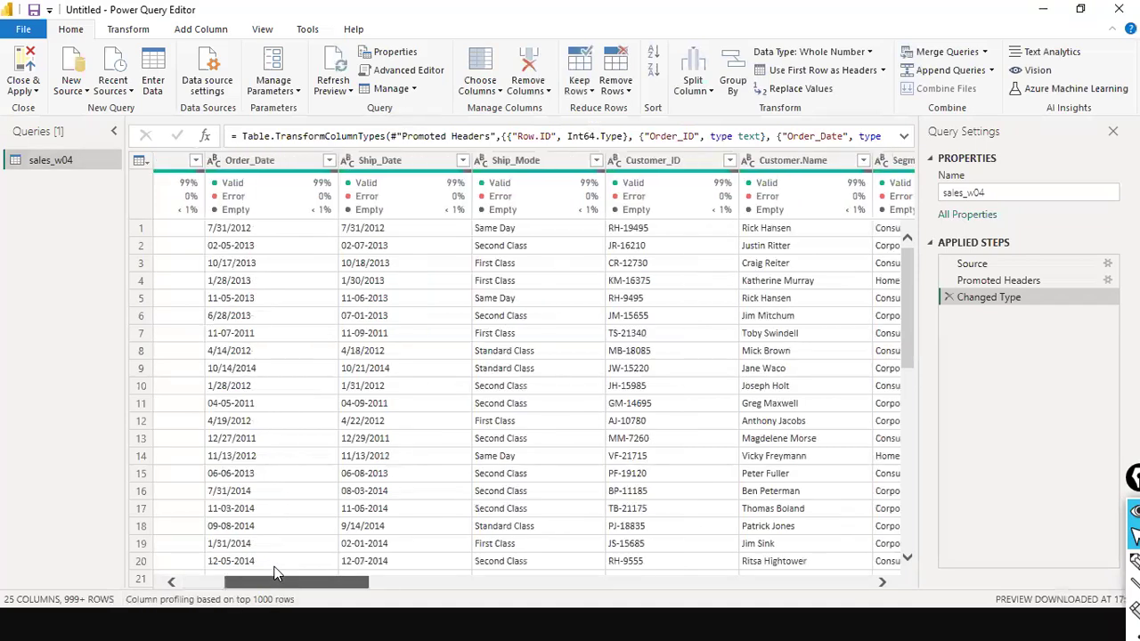
{"action": "left_click_drag", "start_coordinate": [276, 572], "coordinate": [986, 550]}
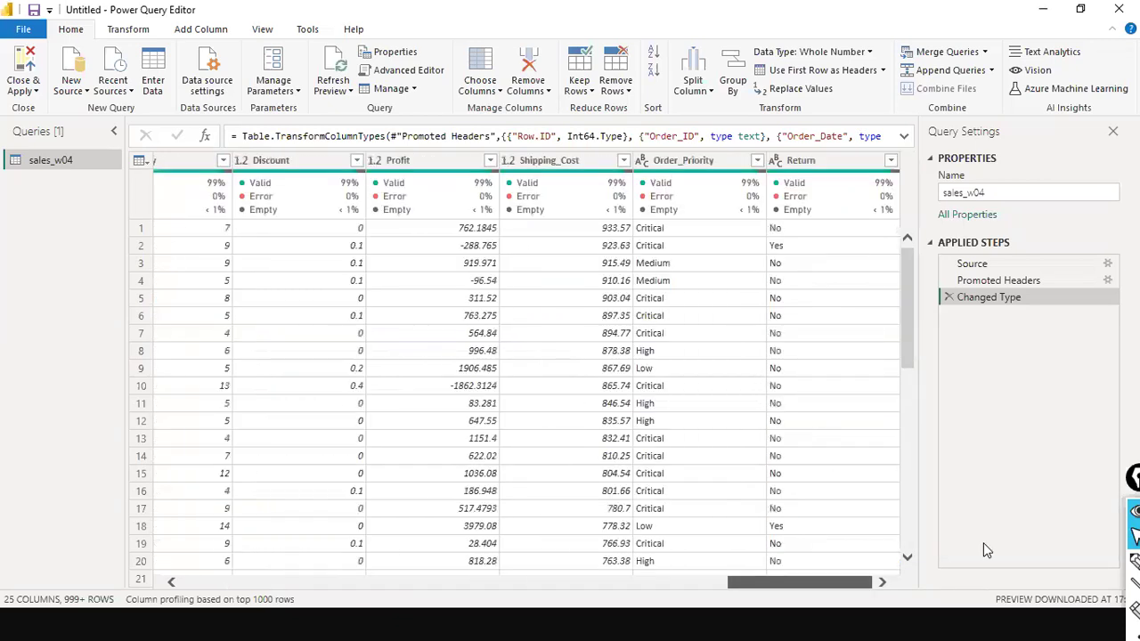
{"action": "left_click_drag", "start_coordinate": [984, 543], "coordinate": [311, 543]}
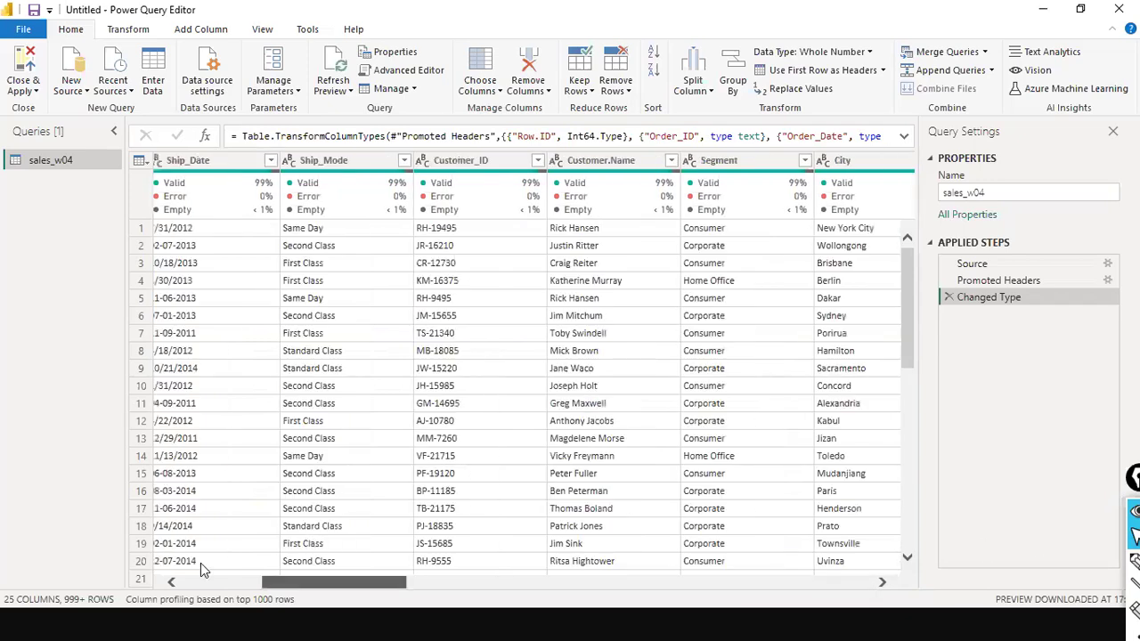
{"action": "left_click", "coordinate": [169, 581]}
{"action": "left_click", "coordinate": [171, 580]}
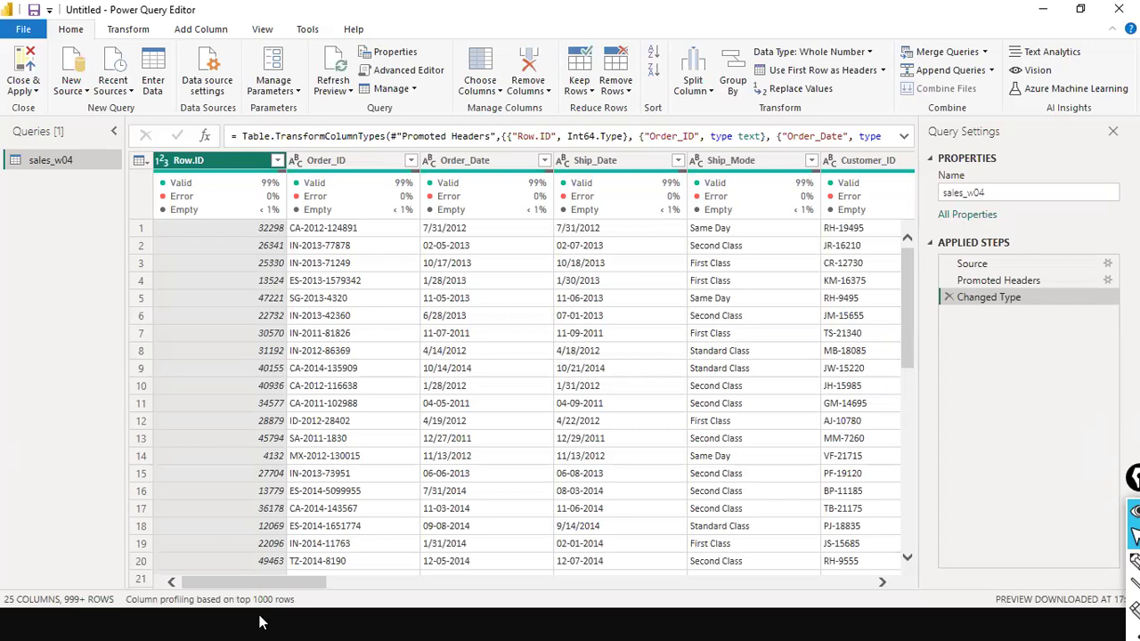
{"action": "left_click_drag", "start_coordinate": [260, 582], "coordinate": [133, 559]}
{"action": "right_click", "coordinate": [222, 170]}
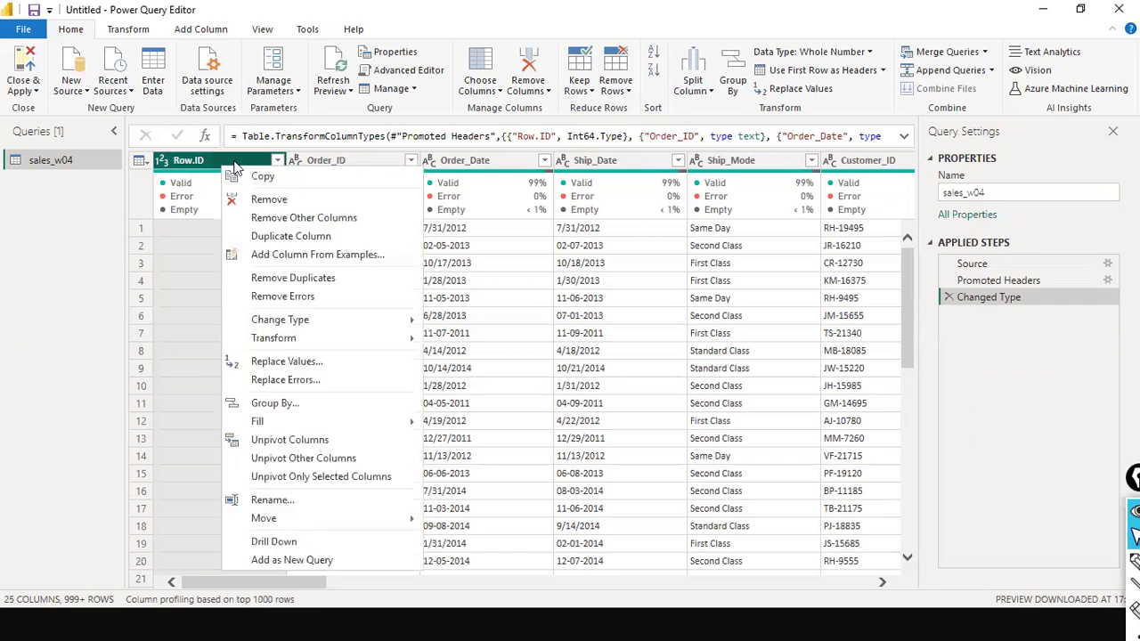
{"action": "left_click", "coordinate": [287, 203]}
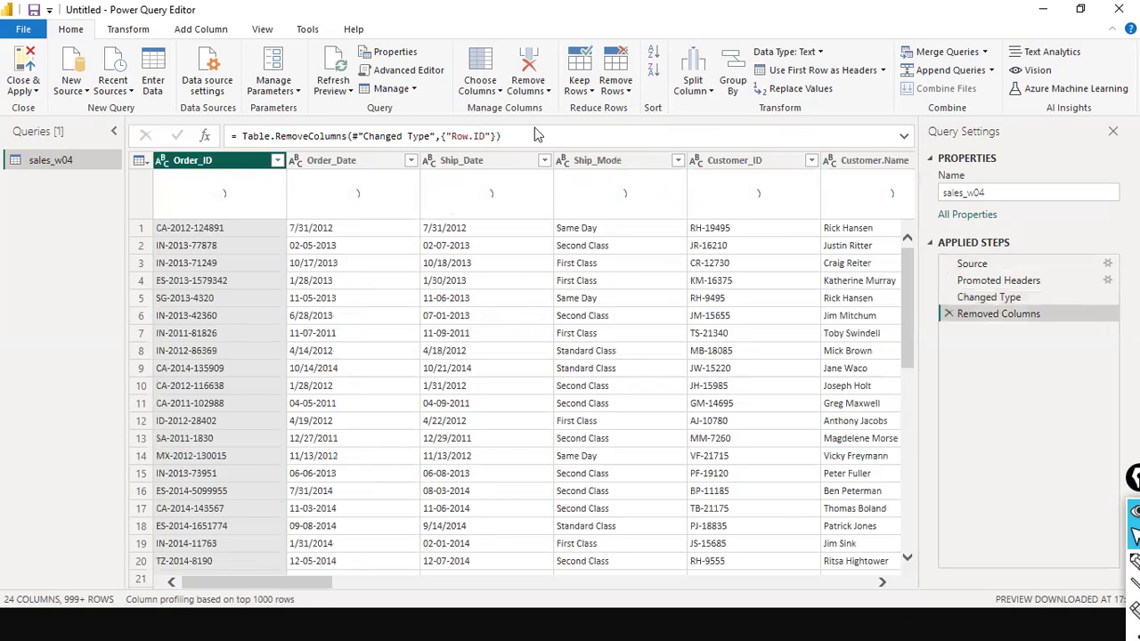
Examine the formula behind the Removed Columns step, including its reference to the previous step and the column name
{"action": "left_click", "coordinate": [502, 133]}
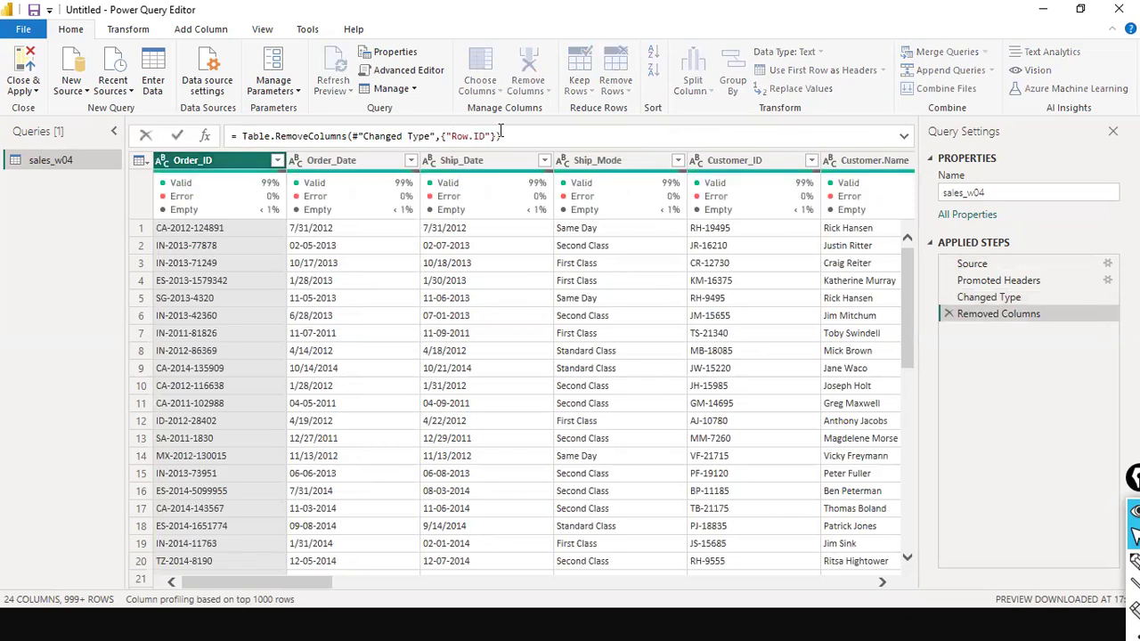
{"action": "left_click_drag", "start_coordinate": [501, 135], "coordinate": [242, 136]}
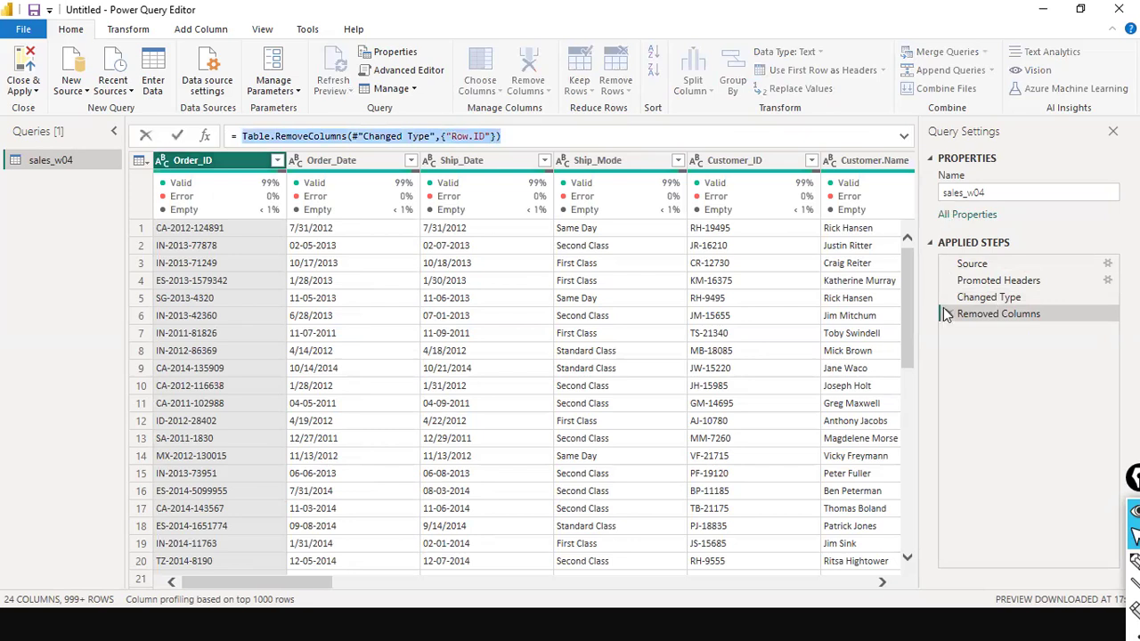
{"action": "left_click", "coordinate": [454, 136]}
{"action": "double_click", "coordinate": [383, 138]}
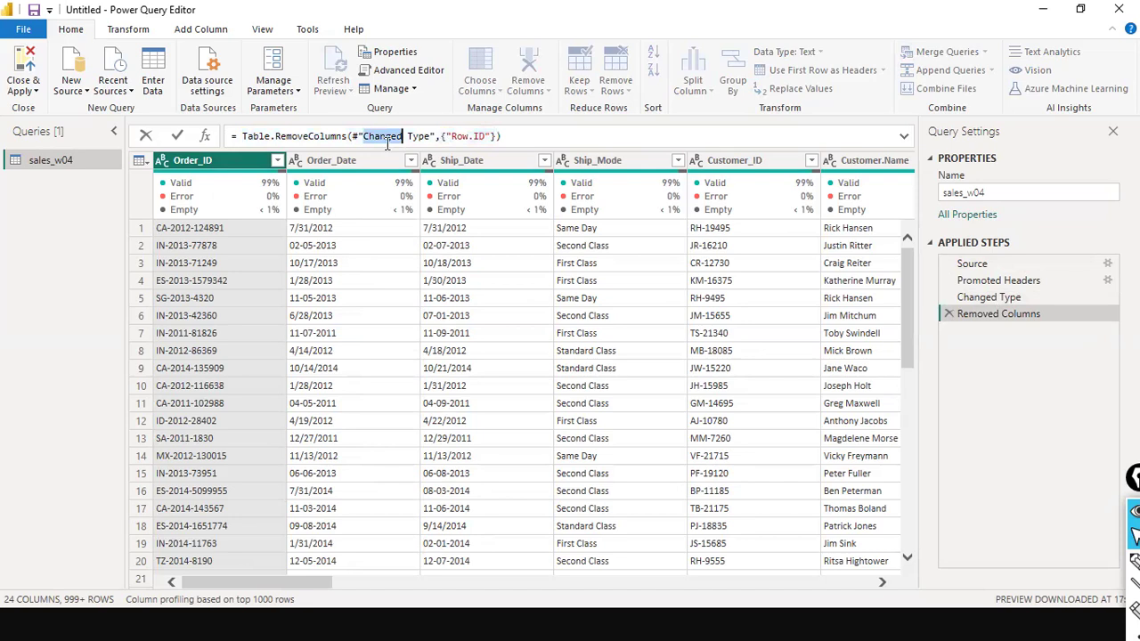
{"action": "left_click", "coordinate": [479, 135]}
{"action": "left_click", "coordinate": [515, 132]}
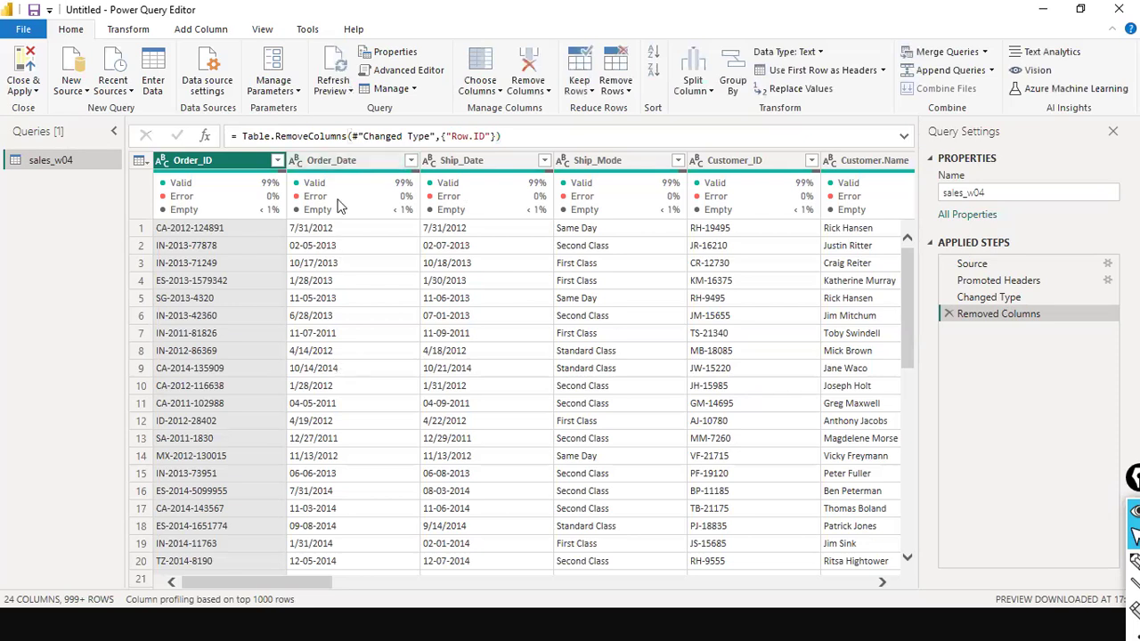
Look over the query's columns and examine the data types offered for the Order_Date column
{"action": "mouse_move", "coordinate": [335, 218]}
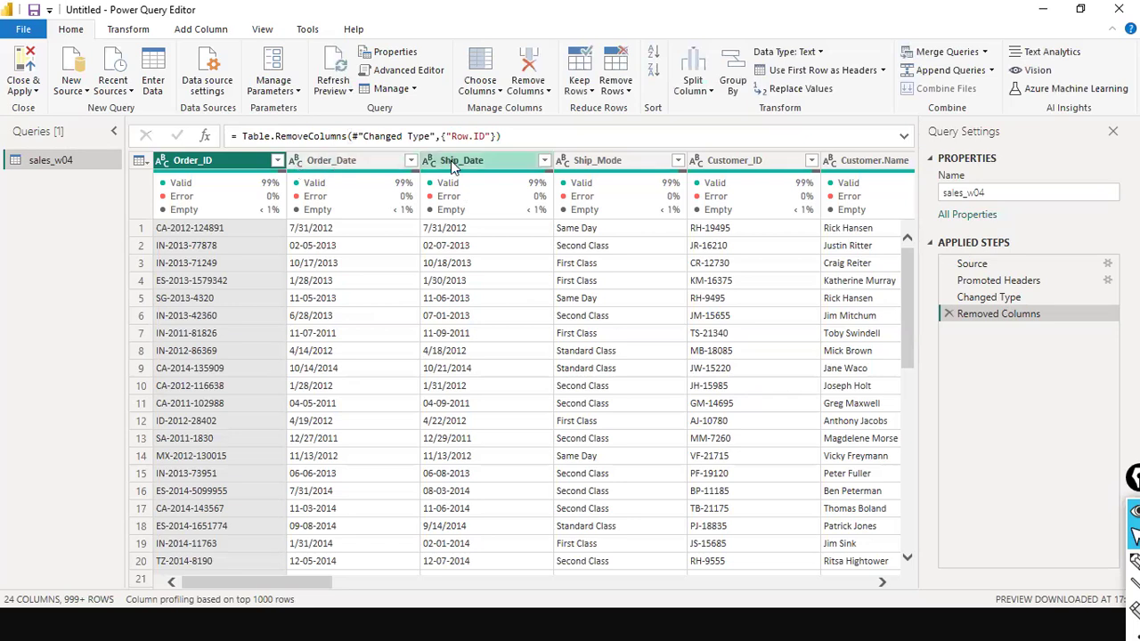
{"action": "left_click", "coordinate": [348, 581]}
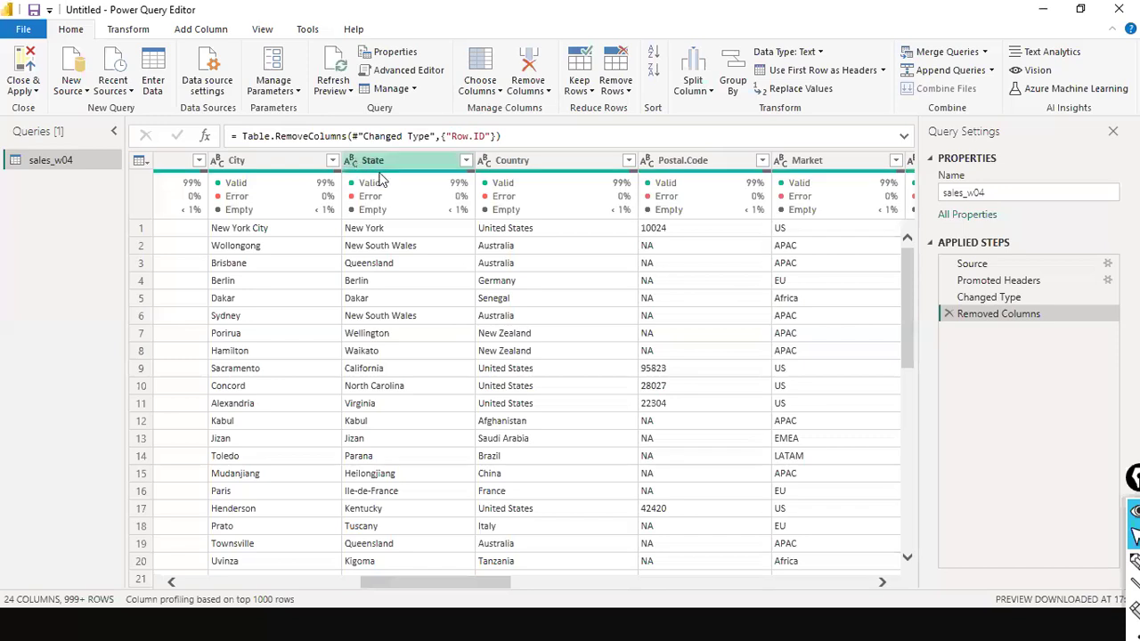
{"action": "left_click_drag", "start_coordinate": [431, 584], "coordinate": [262, 541]}
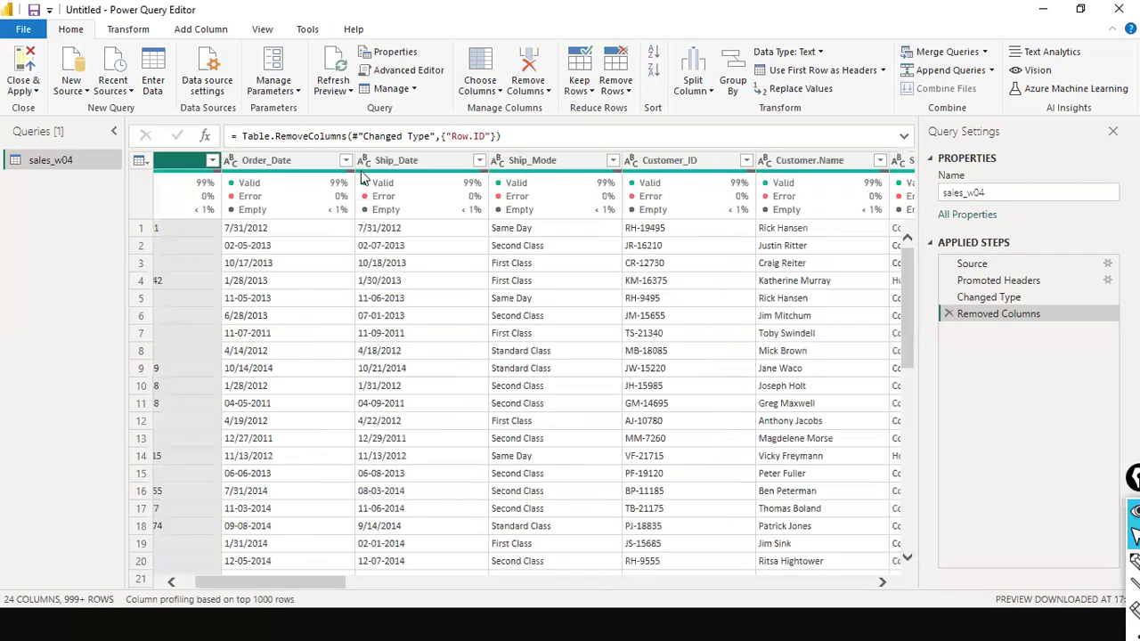
{"action": "left_click", "coordinate": [231, 162]}
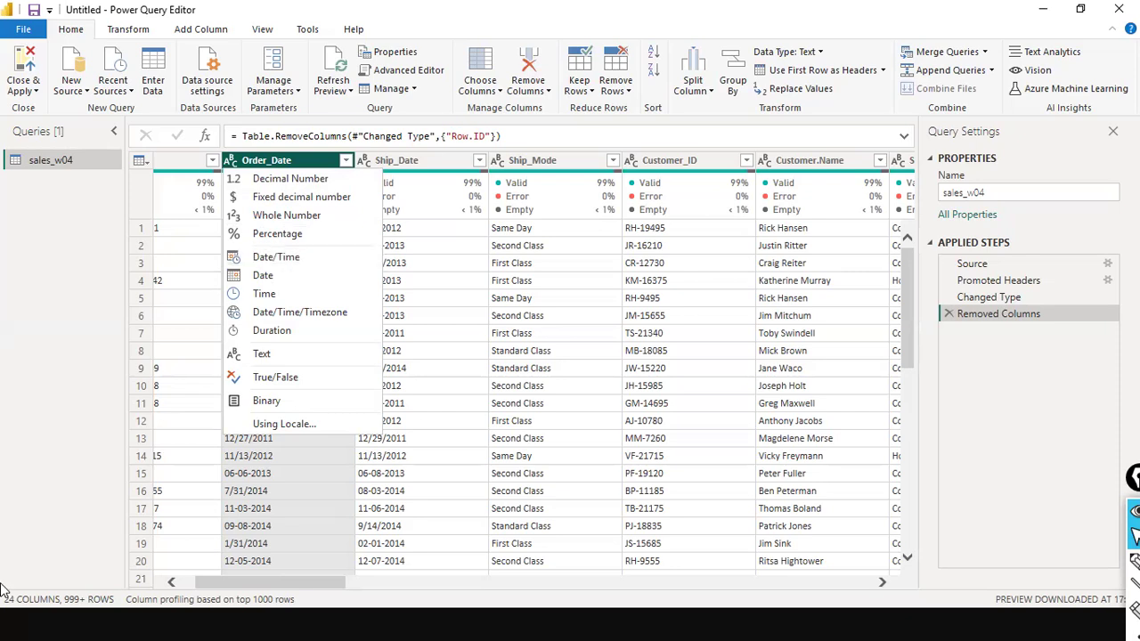
{"action": "left_click", "coordinate": [40, 361]}
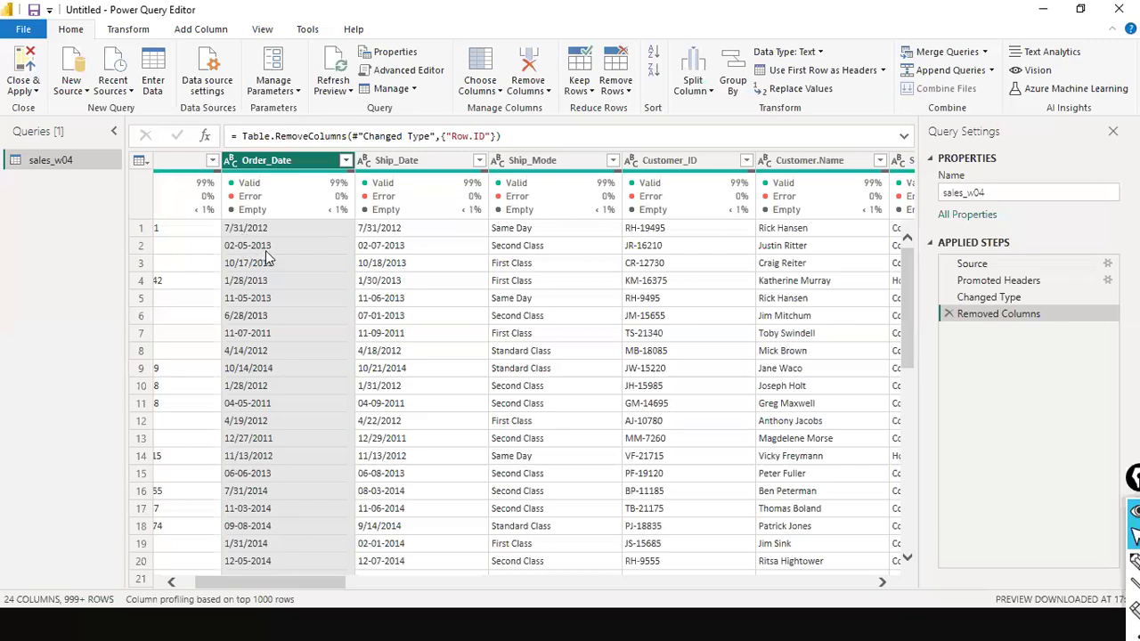
{"action": "left_click", "coordinate": [233, 161]}
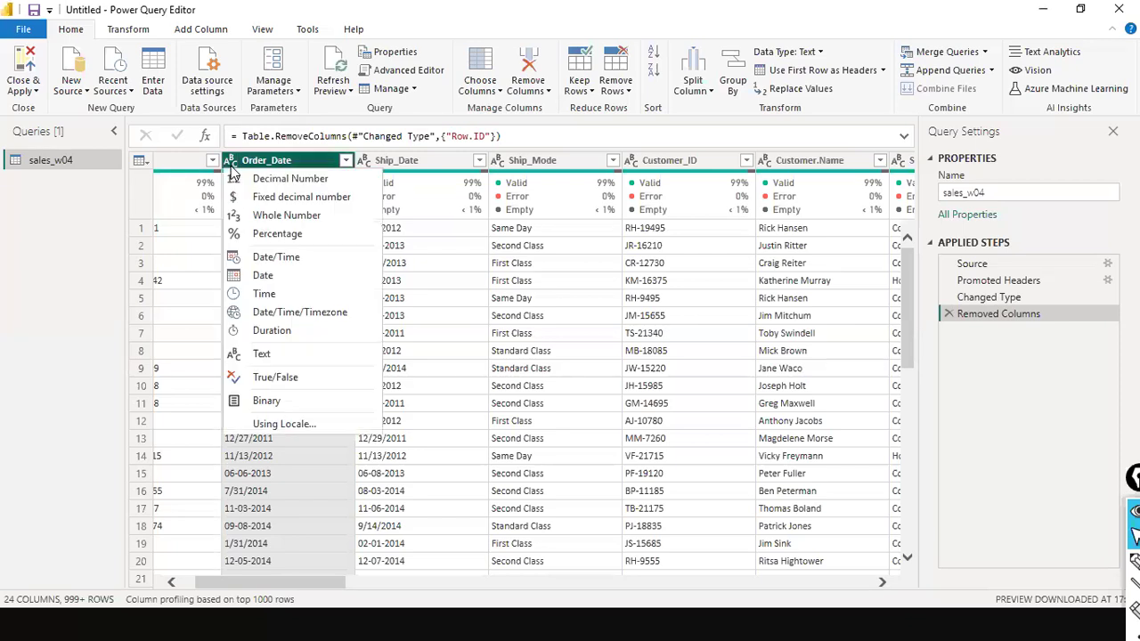
{"action": "left_click", "coordinate": [13, 280]}
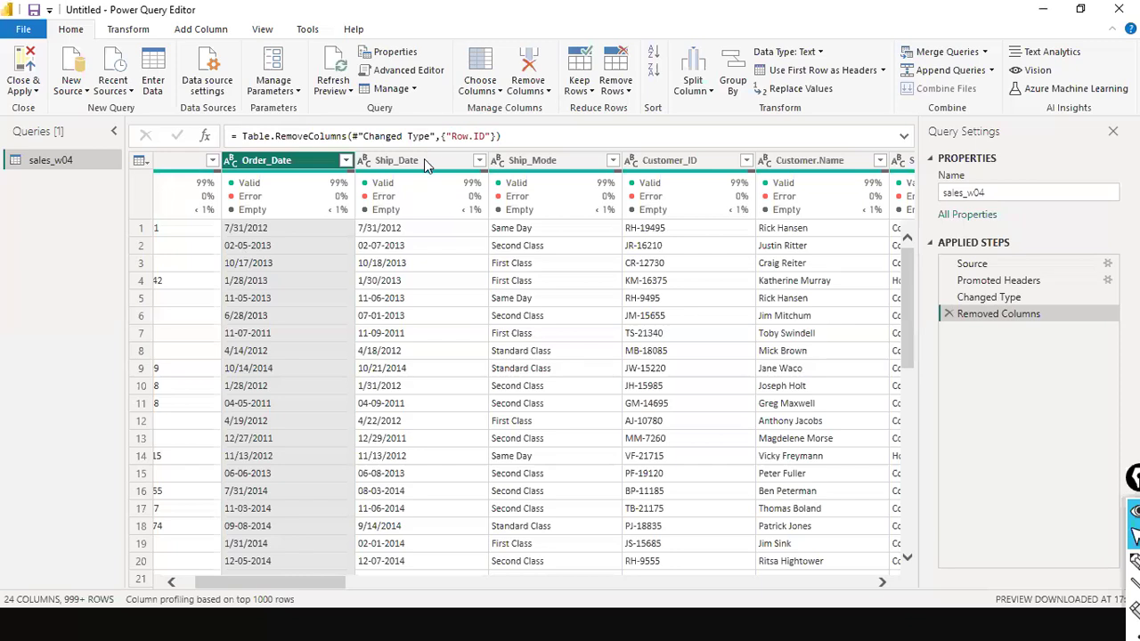
Replace every "-" with "/" in the values of the Order_Date column
{"action": "right_click", "coordinate": [317, 163]}
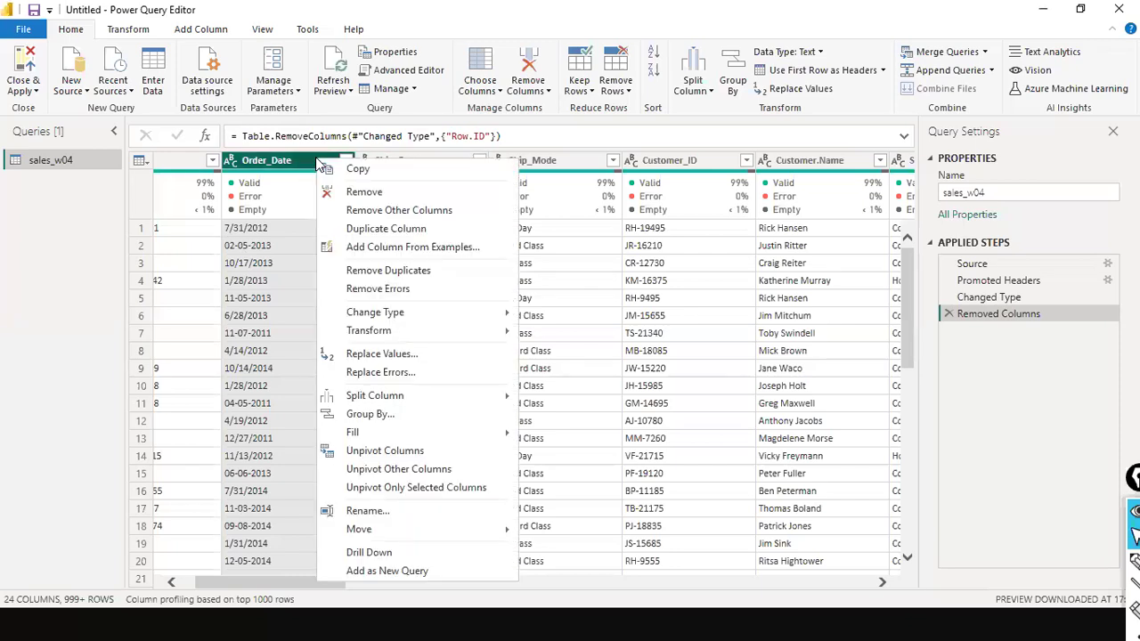
{"action": "left_click", "coordinate": [395, 359]}
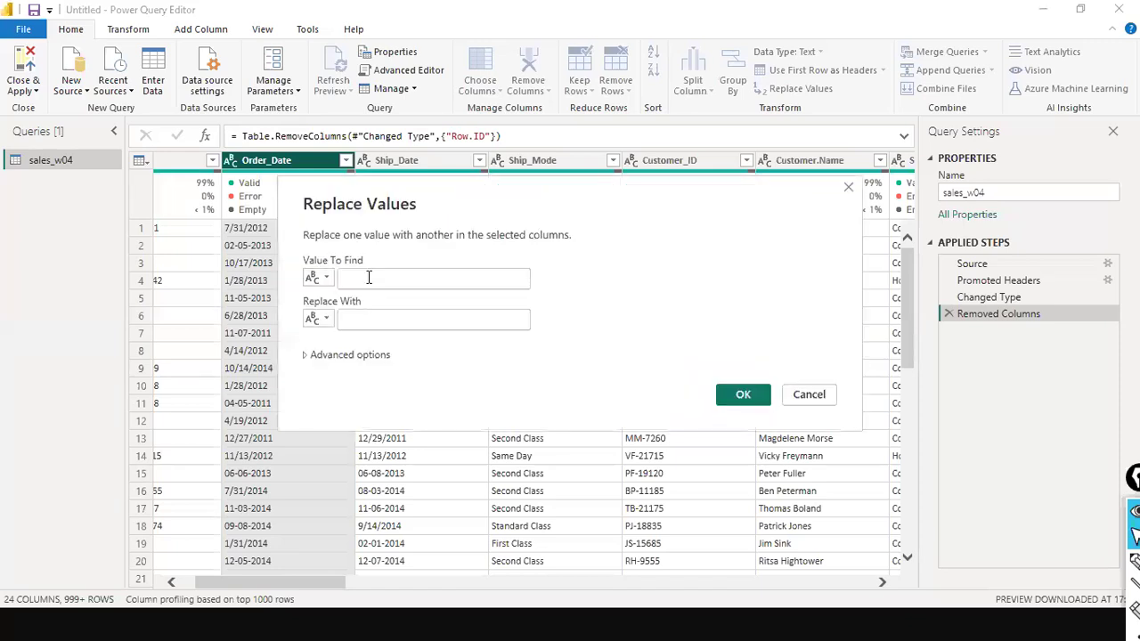
{"action": "left_click", "coordinate": [369, 277]}
{"action": "type", "text": "-"}
{"action": "left_click", "coordinate": [388, 321]}
{"action": "type", "text": "/"}
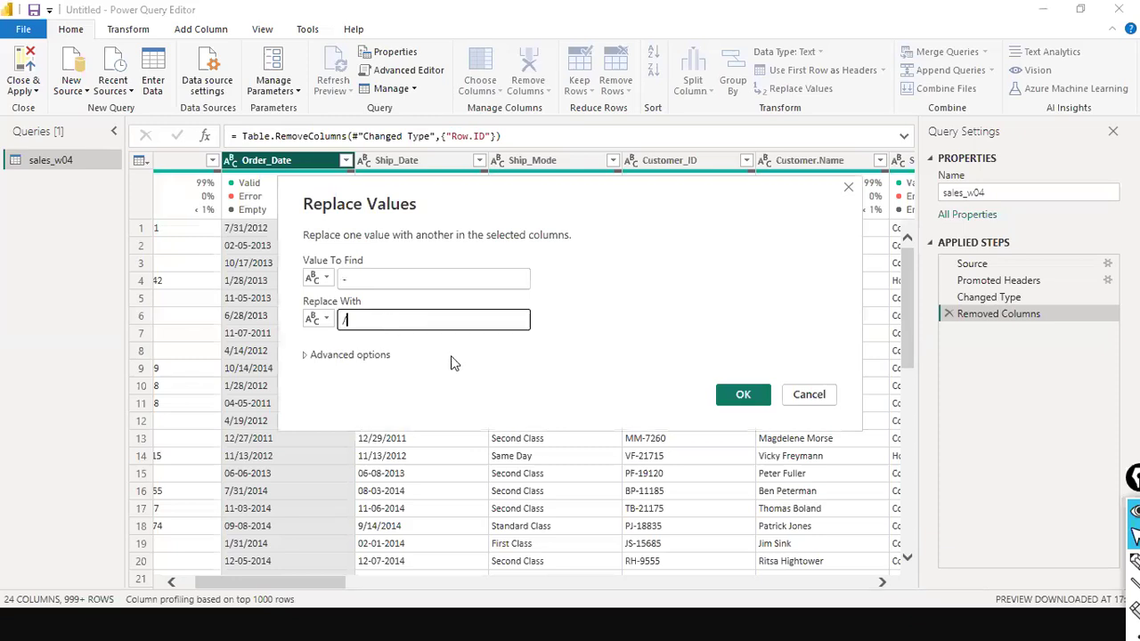
{"action": "left_click", "coordinate": [713, 386]}
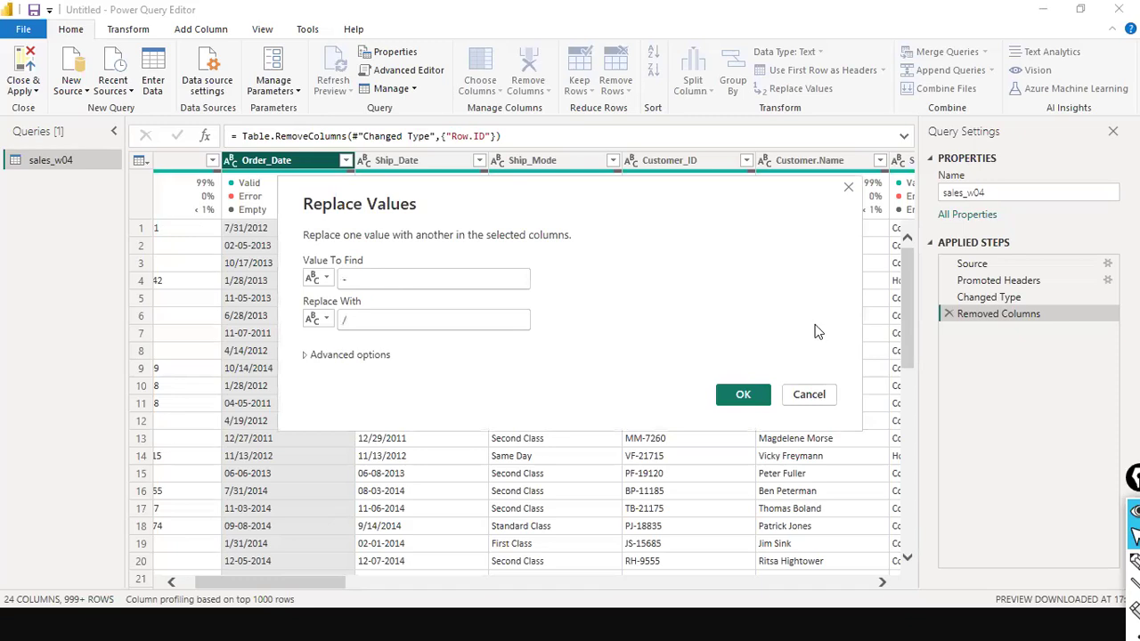
{"action": "key", "text": "Return"}
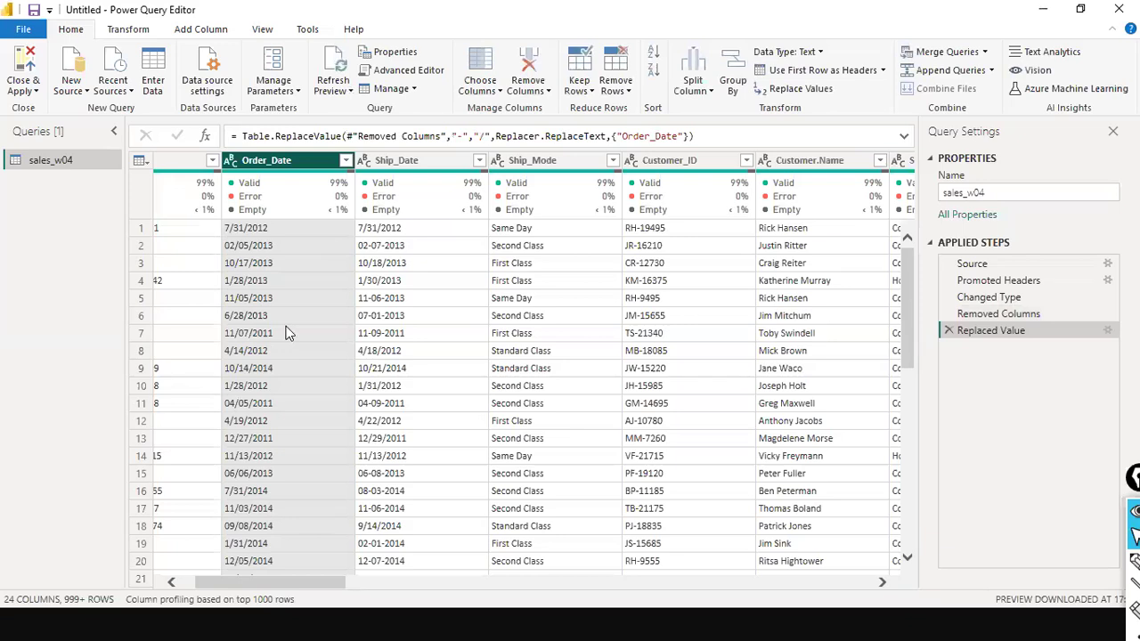
Begin a locale-based type change for the Order_Date column and choose Date as the data type
{"action": "mouse_move", "coordinate": [238, 174]}
{"action": "left_click", "coordinate": [230, 160]}
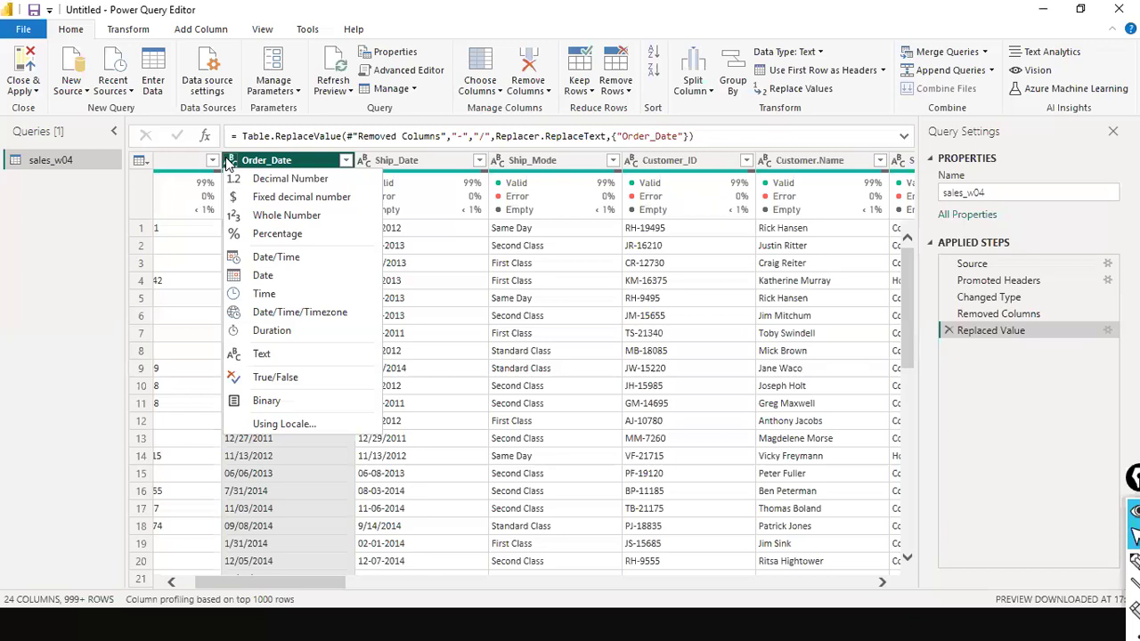
{"action": "left_click", "coordinate": [165, 201]}
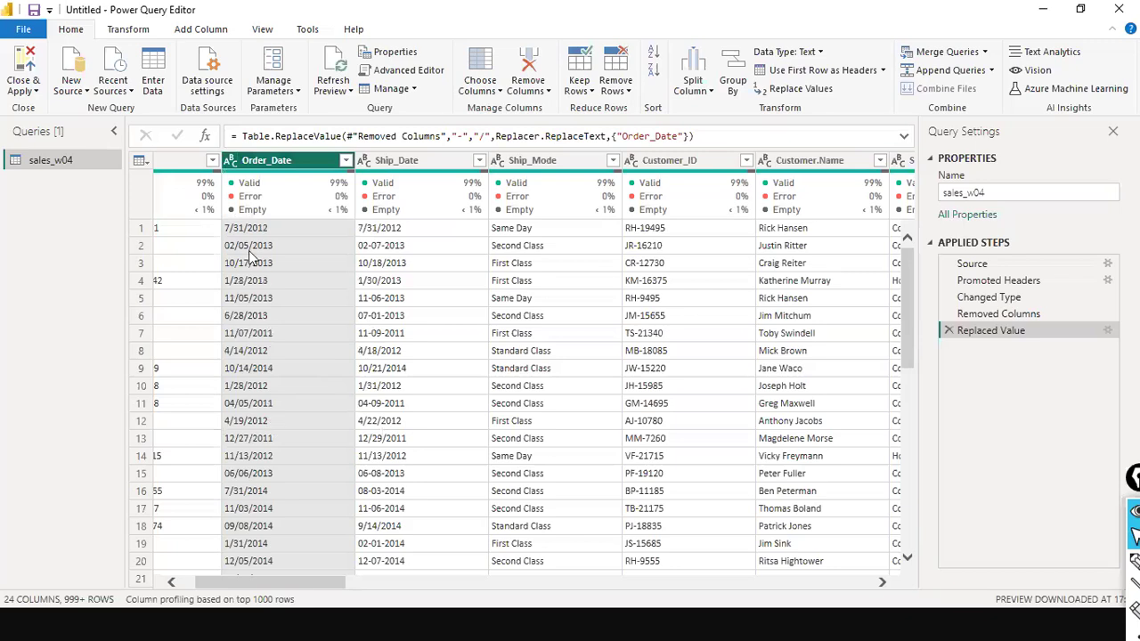
{"action": "scroll", "coordinate": [259, 293], "scroll_direction": "down", "scroll_amount": 9}
{"action": "scroll", "coordinate": [258, 294], "scroll_direction": "up", "scroll_amount": 9}
{"action": "mouse_move", "coordinate": [258, 214]}
{"action": "left_click", "coordinate": [229, 161]}
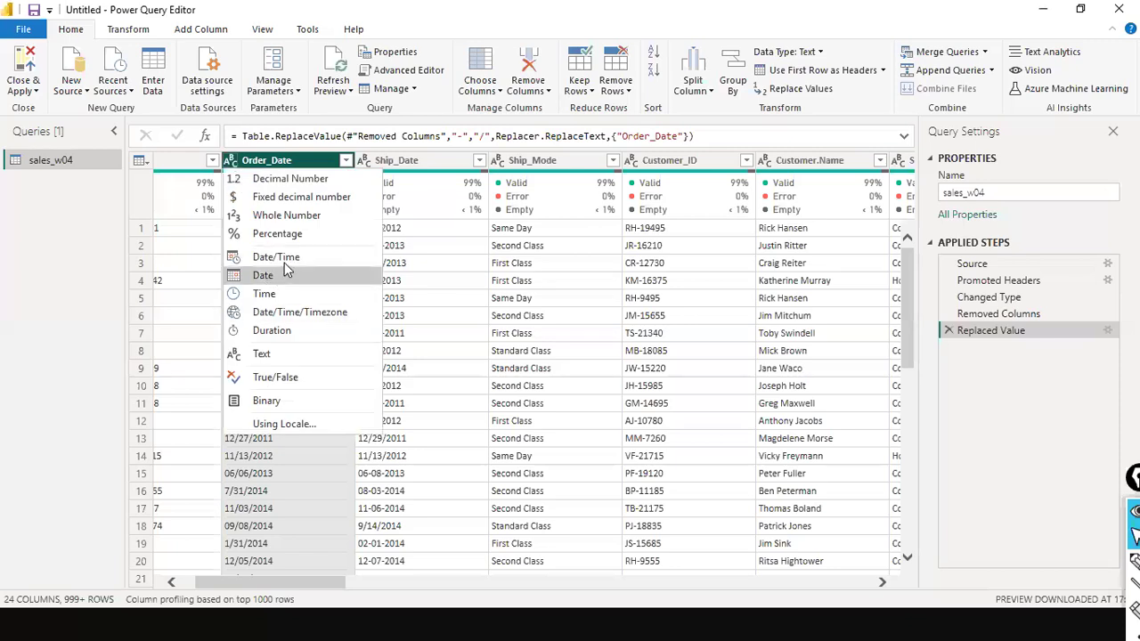
{"action": "left_click", "coordinate": [296, 424]}
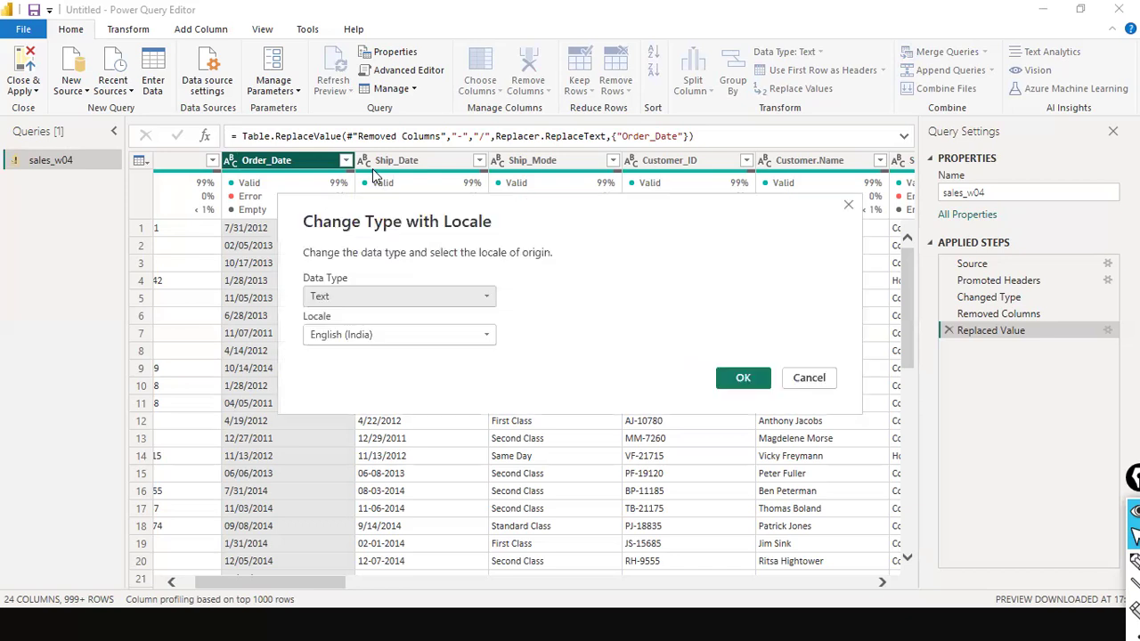
{"action": "left_click", "coordinate": [441, 301]}
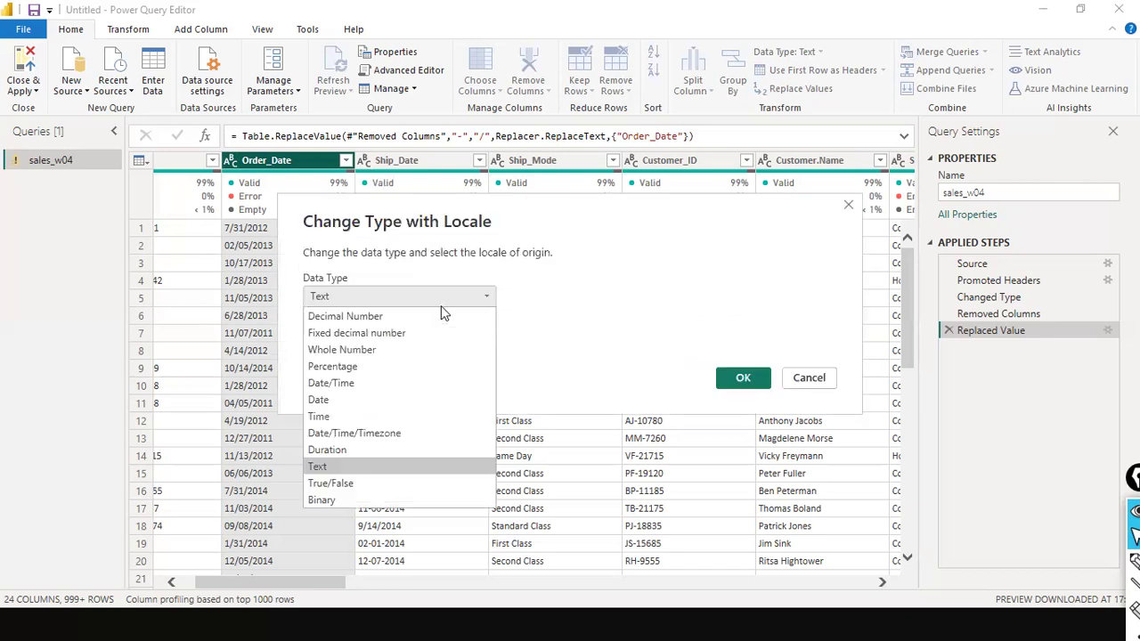
{"action": "left_click", "coordinate": [359, 401]}
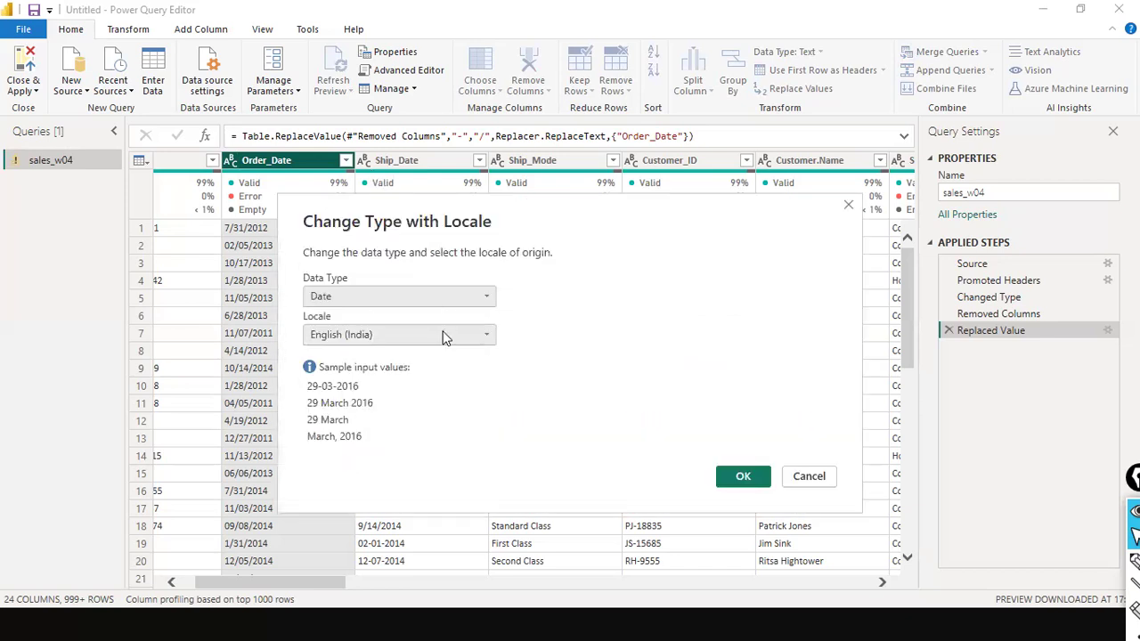
Set the locale of origin to English (United States) and apply the type change to Order_Date
{"action": "left_click", "coordinate": [445, 336]}
{"action": "scroll", "coordinate": [434, 481], "scroll_direction": "down", "scroll_amount": 2}
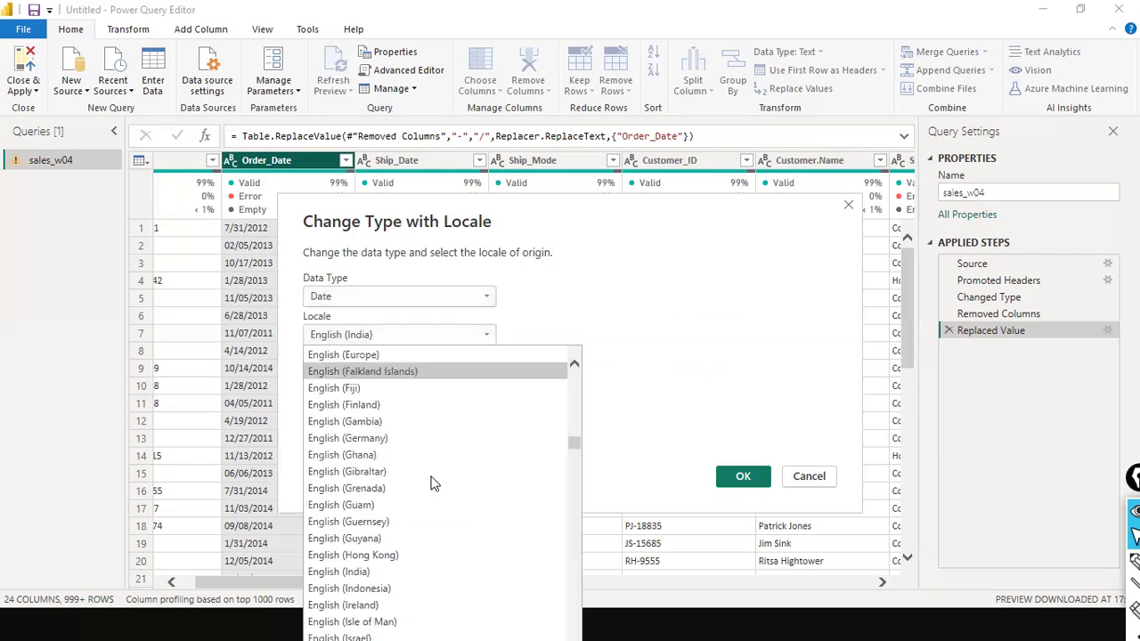
{"action": "scroll", "coordinate": [434, 483], "scroll_direction": "down", "scroll_amount": 5}
{"action": "scroll", "coordinate": [434, 483], "scroll_direction": "down", "scroll_amount": 4}
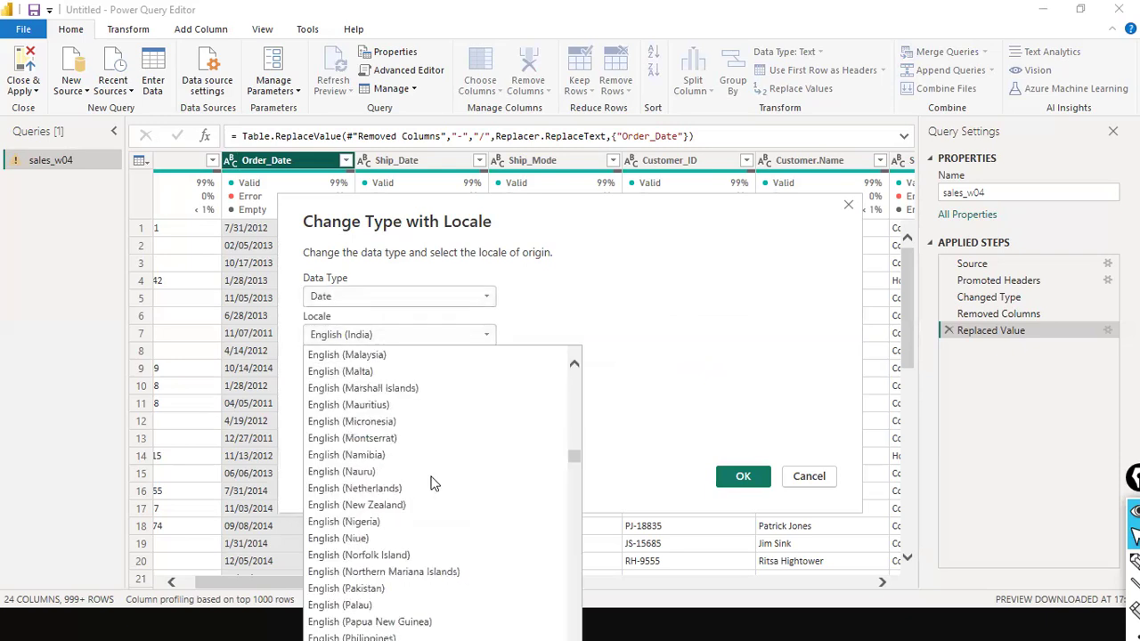
{"action": "scroll", "coordinate": [434, 484], "scroll_direction": "down", "scroll_amount": 3}
{"action": "scroll", "coordinate": [434, 484], "scroll_direction": "down", "scroll_amount": 3}
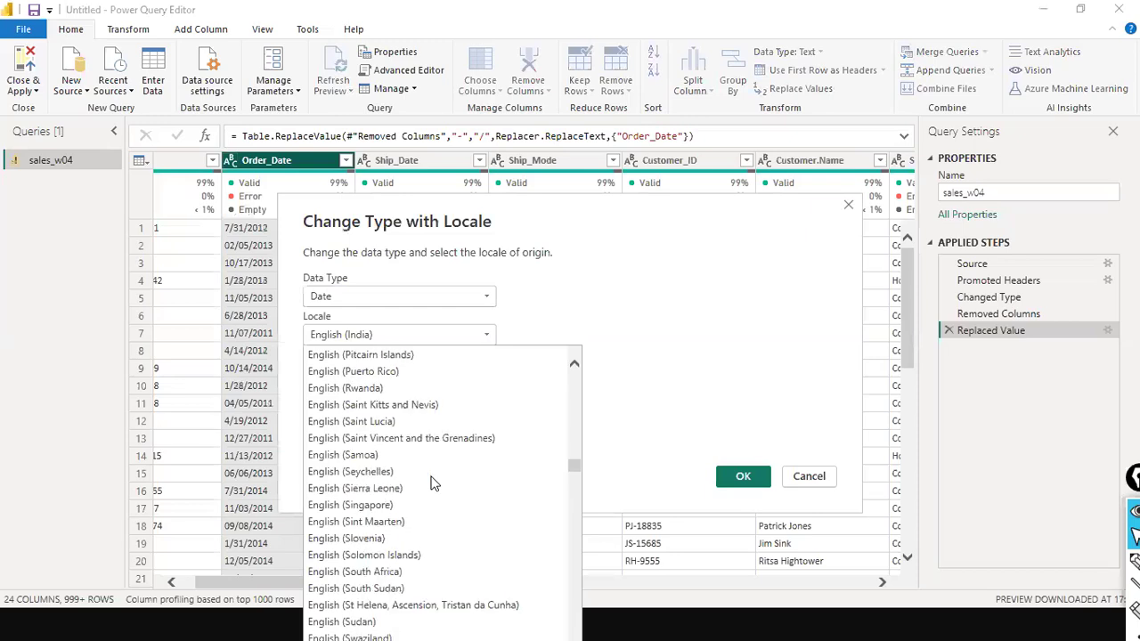
{"action": "scroll", "coordinate": [434, 484], "scroll_direction": "down", "scroll_amount": 3}
{"action": "scroll", "coordinate": [434, 484], "scroll_direction": "down", "scroll_amount": 1}
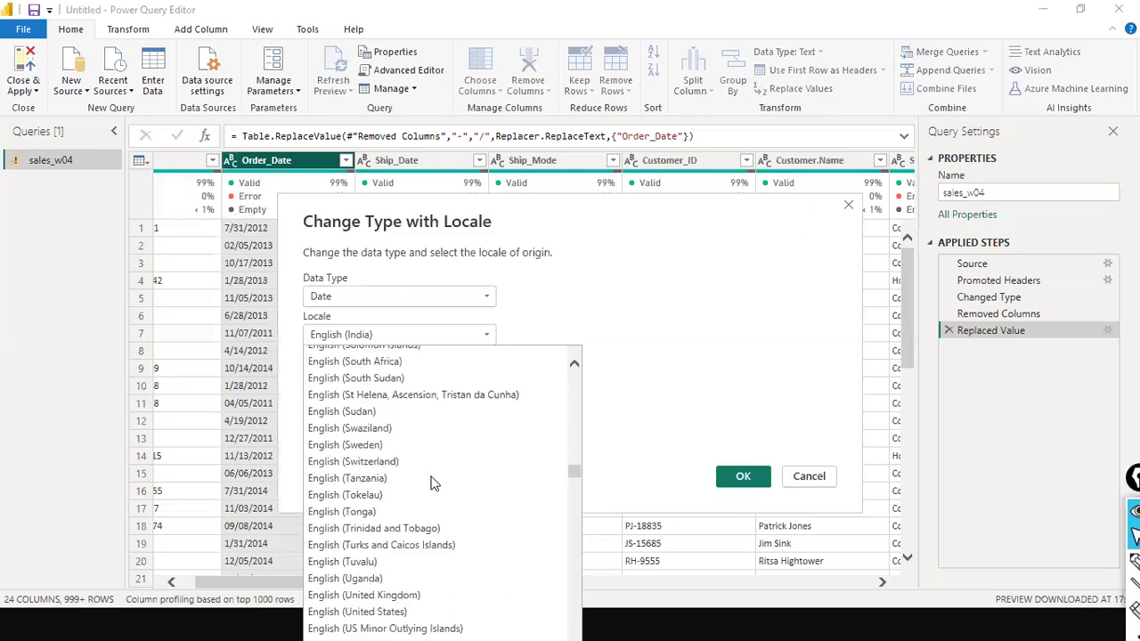
{"action": "scroll", "coordinate": [420, 545], "scroll_direction": "down", "scroll_amount": 1}
{"action": "left_click", "coordinate": [369, 569]}
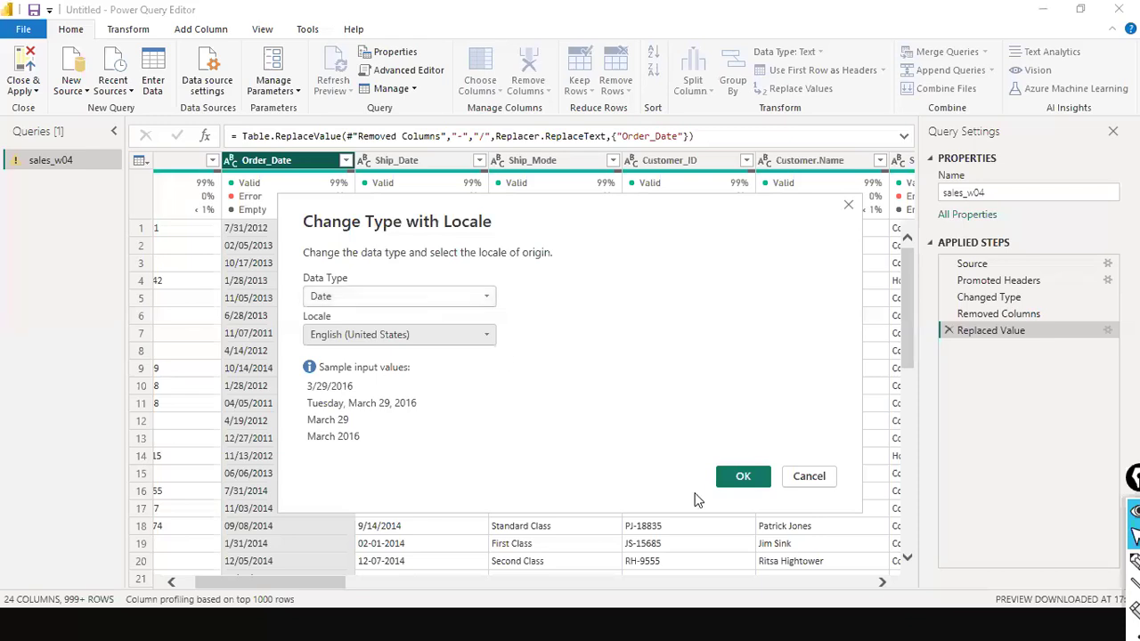
{"action": "left_click", "coordinate": [741, 477]}
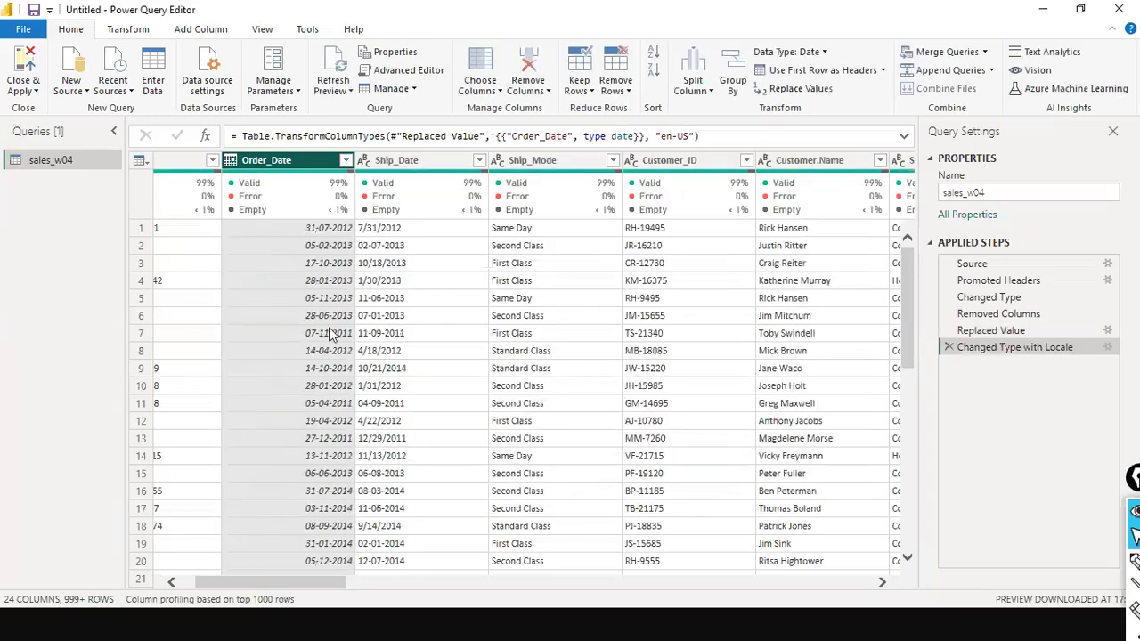
Compare the data types of Order_Date and Ship_Date, and examine the column quality figures by switching their display off and on again
{"action": "left_click", "coordinate": [367, 170]}
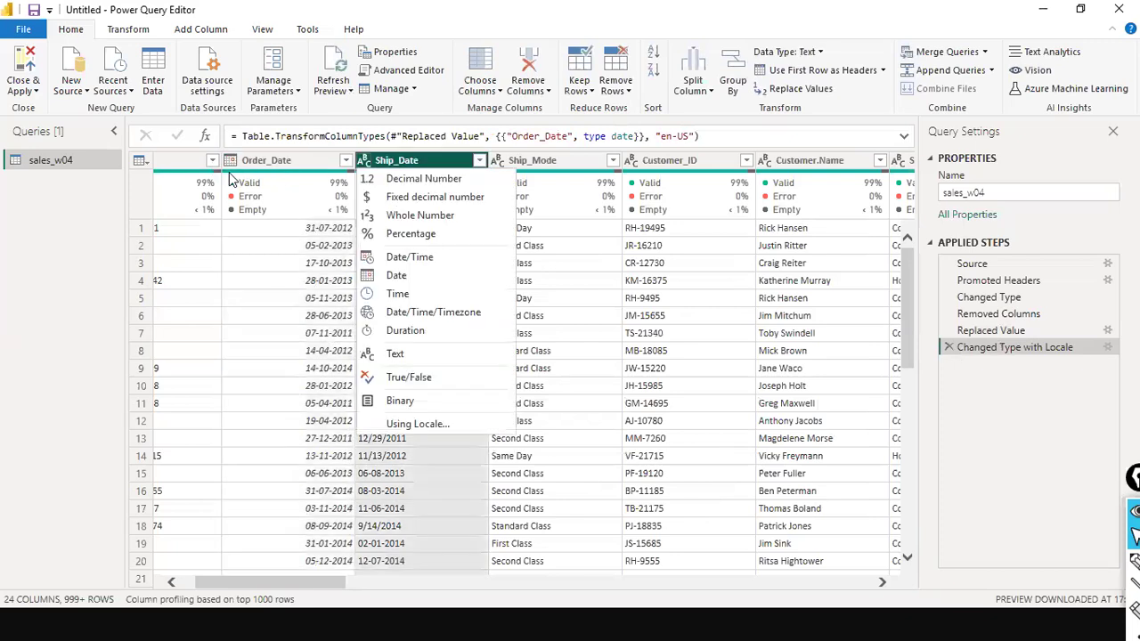
{"action": "left_click", "coordinate": [261, 174]}
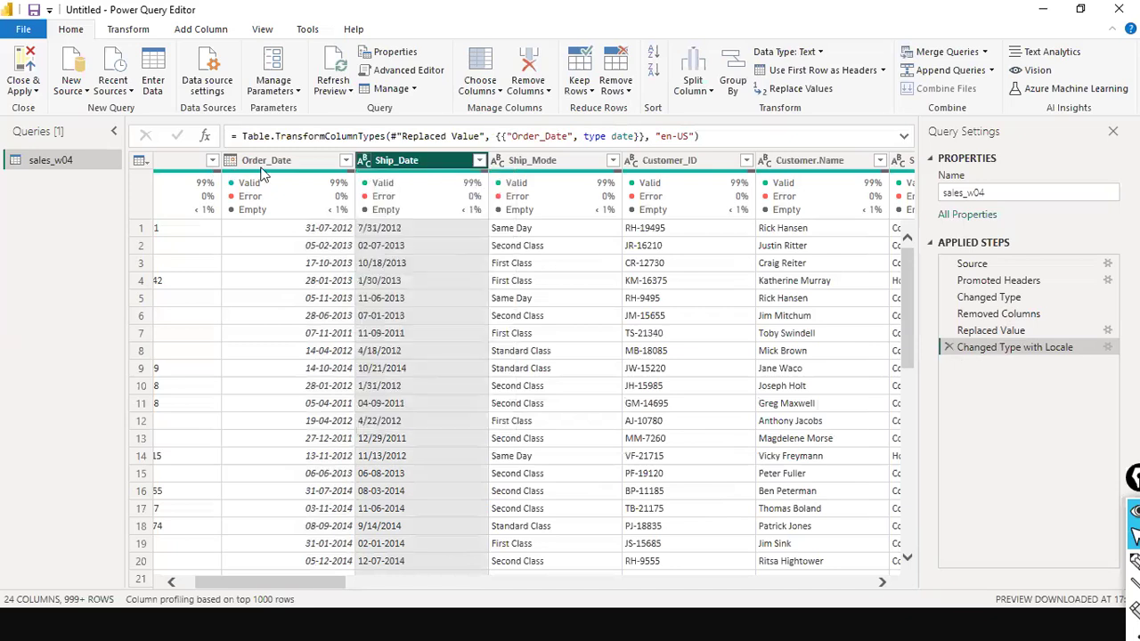
{"action": "left_click", "coordinate": [277, 159]}
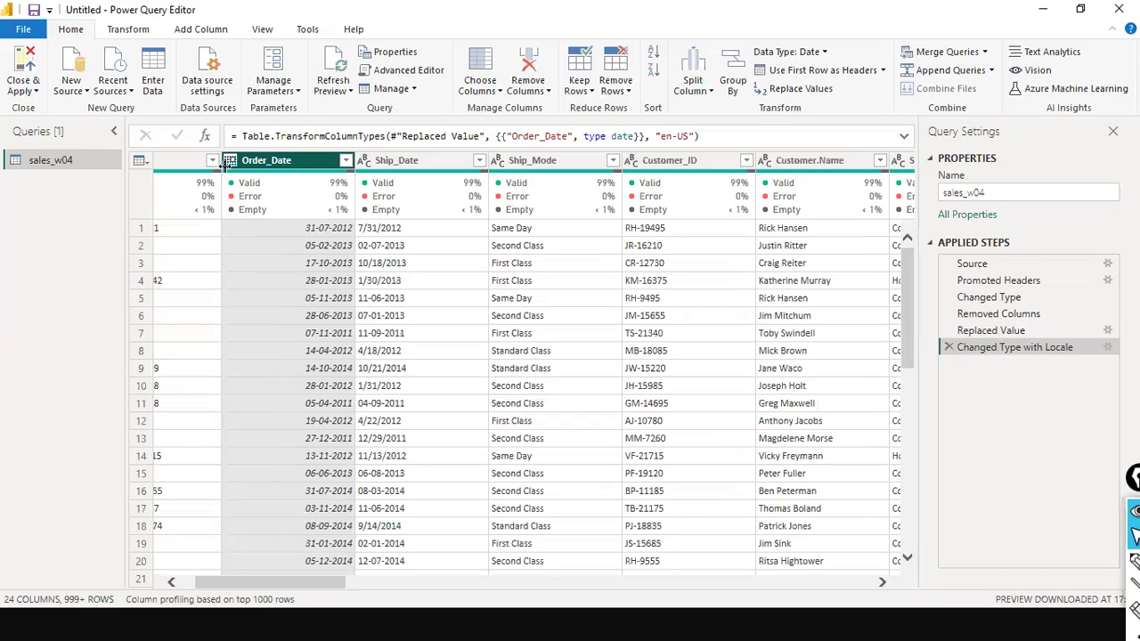
{"action": "mouse_move", "coordinate": [276, 196]}
{"action": "left_click", "coordinate": [271, 34]}
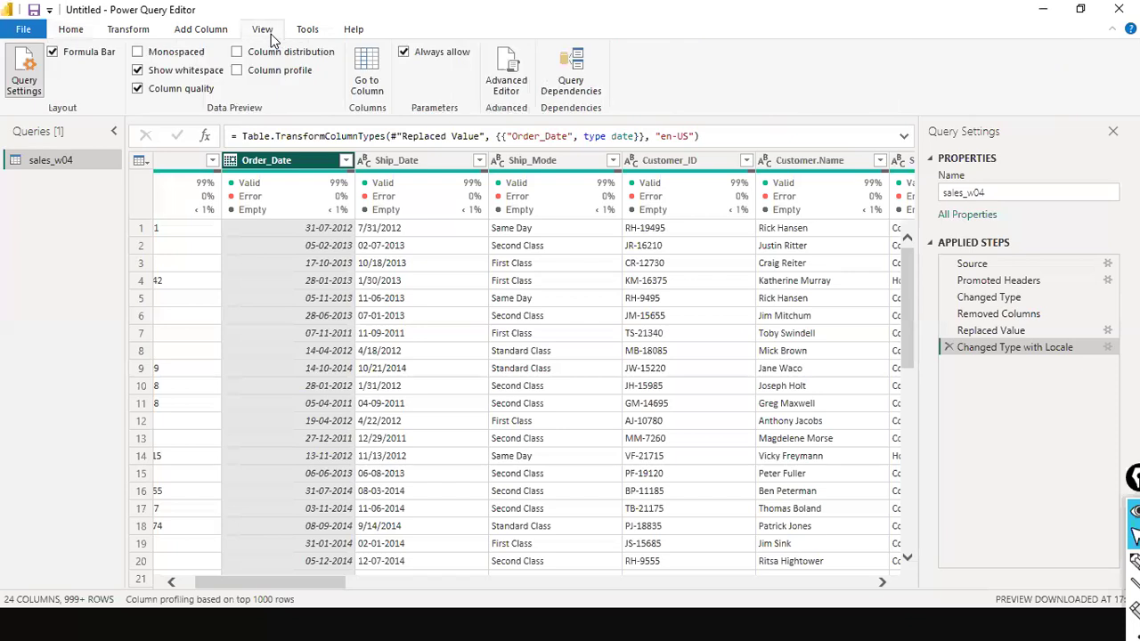
{"action": "left_click", "coordinate": [138, 89]}
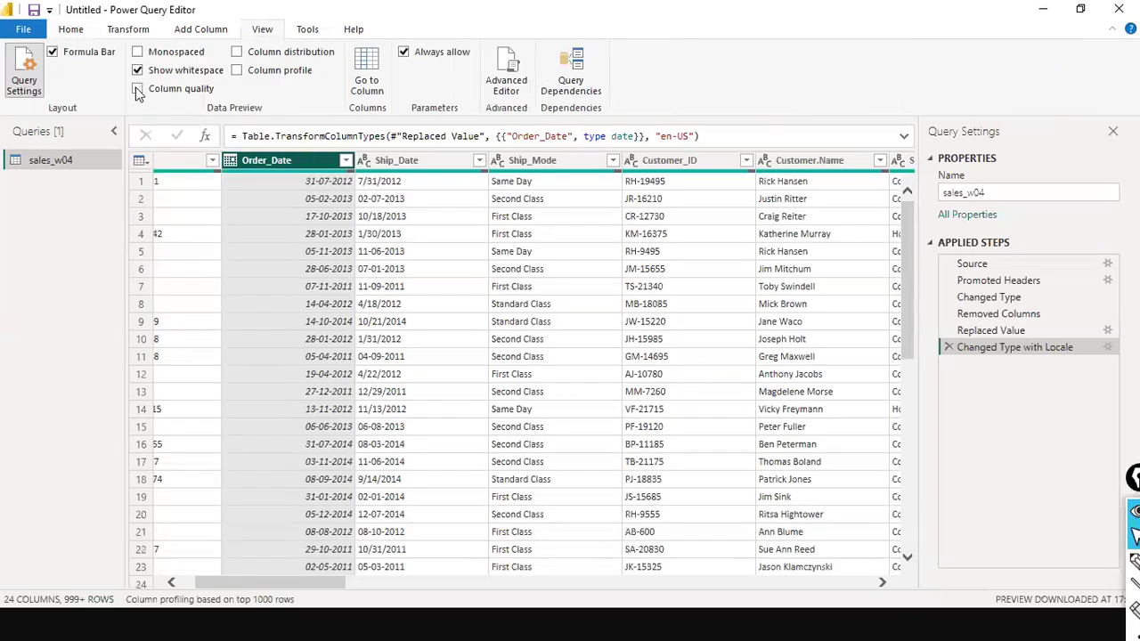
{"action": "left_click", "coordinate": [138, 89]}
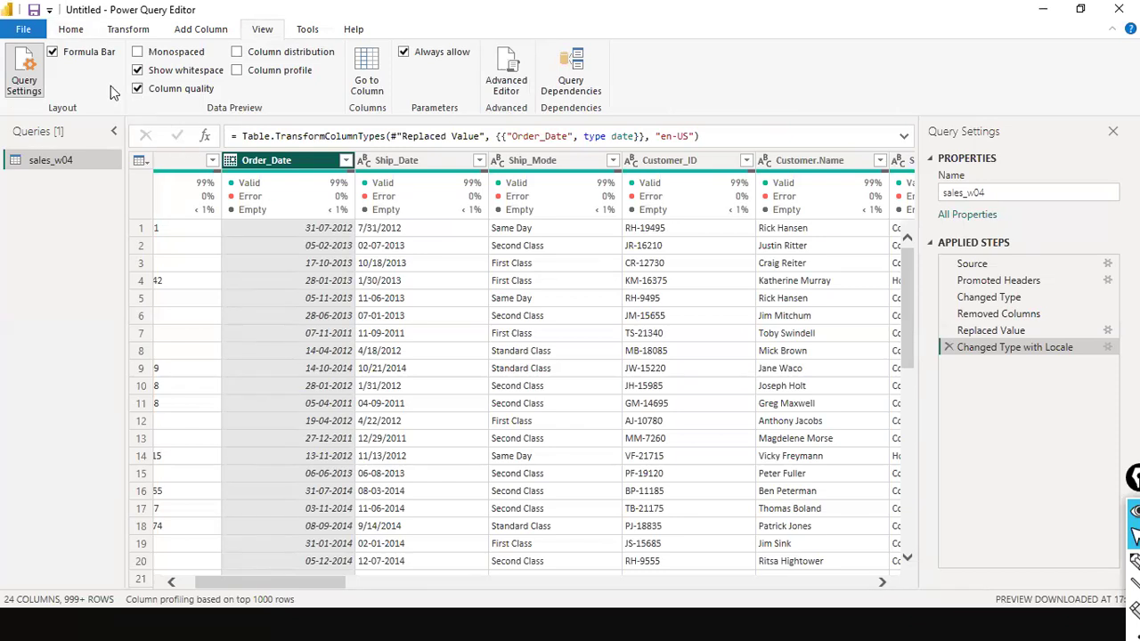
{"action": "mouse_move", "coordinate": [348, 196]}
{"action": "left_click", "coordinate": [71, 30]}
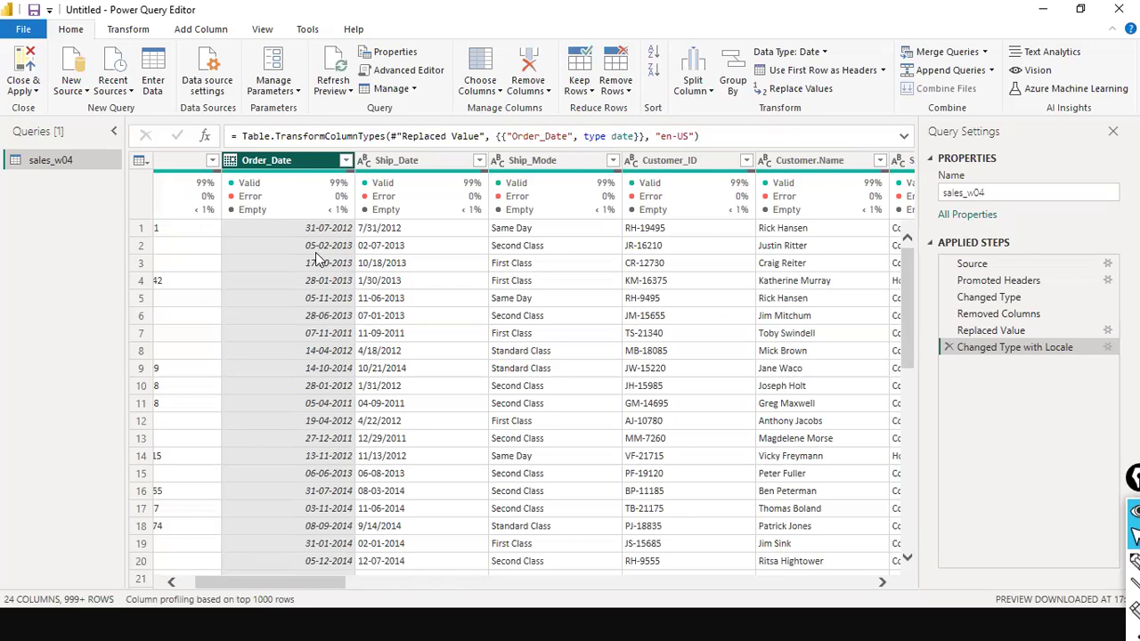
{"action": "left_click", "coordinate": [231, 163]}
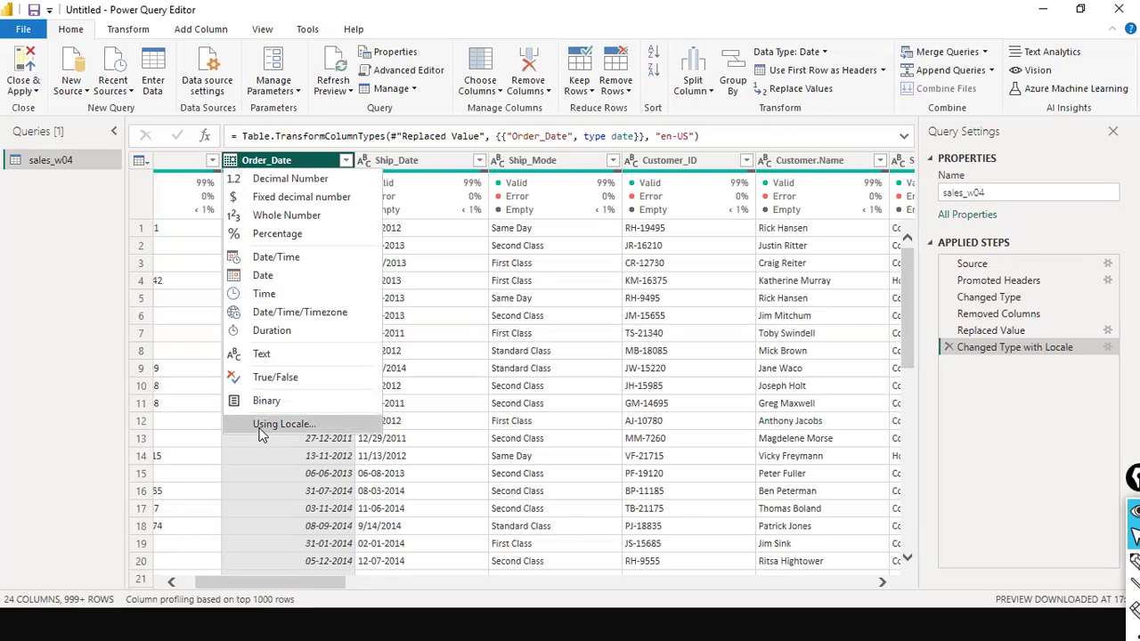
{"action": "left_click", "coordinate": [76, 370]}
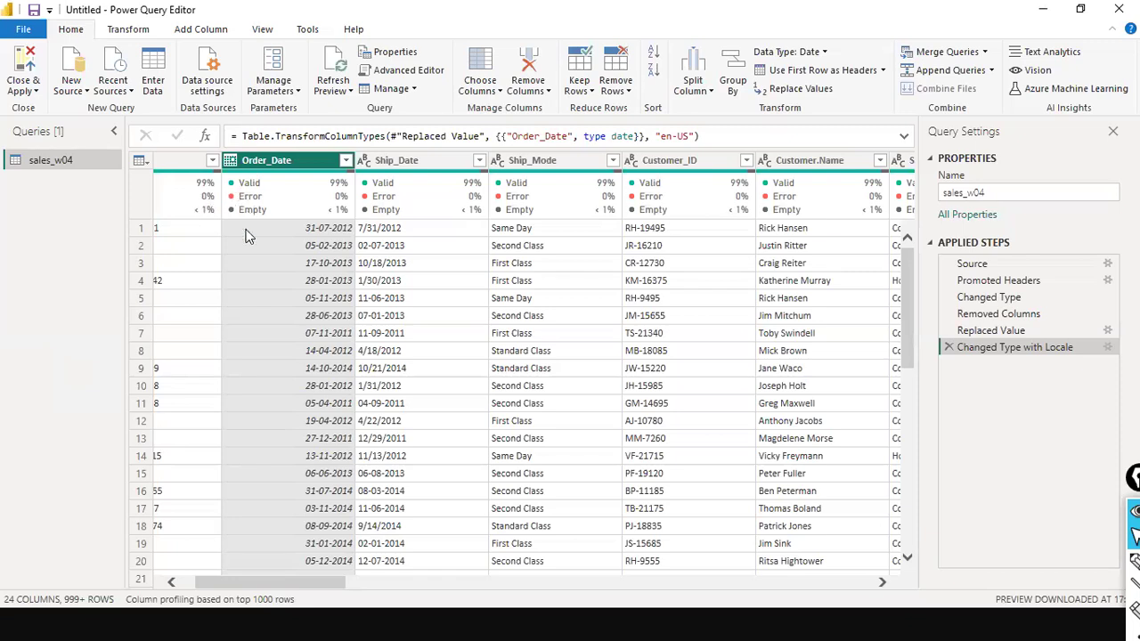
{"action": "mouse_move", "coordinate": [308, 190]}
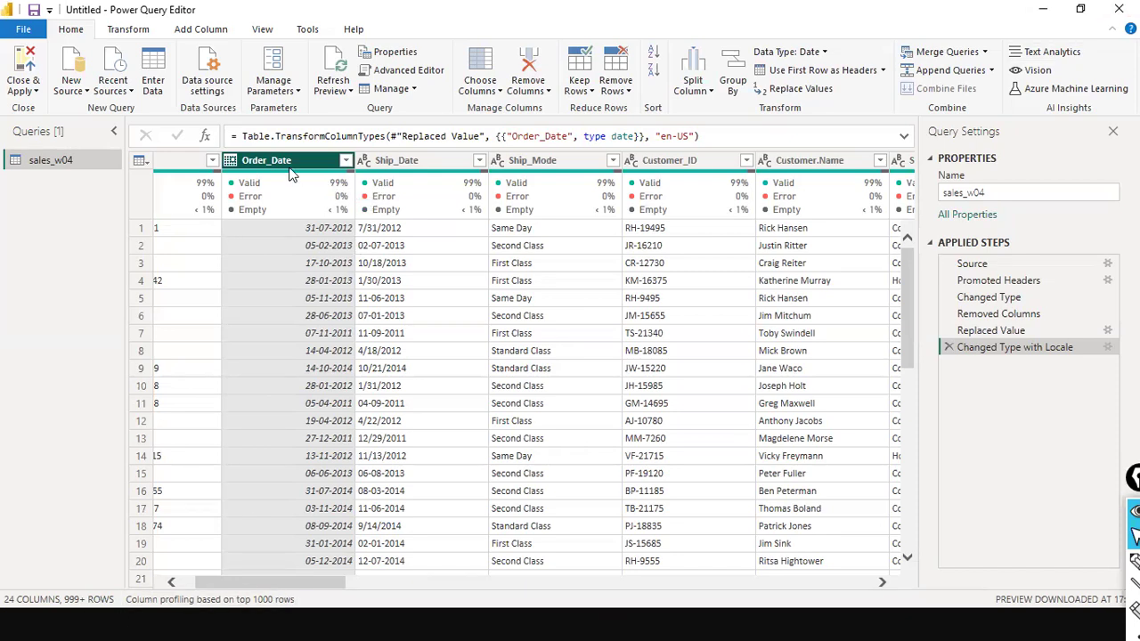
Add a new column holding the year of Order_Date and look through its values
{"action": "left_click", "coordinate": [203, 31]}
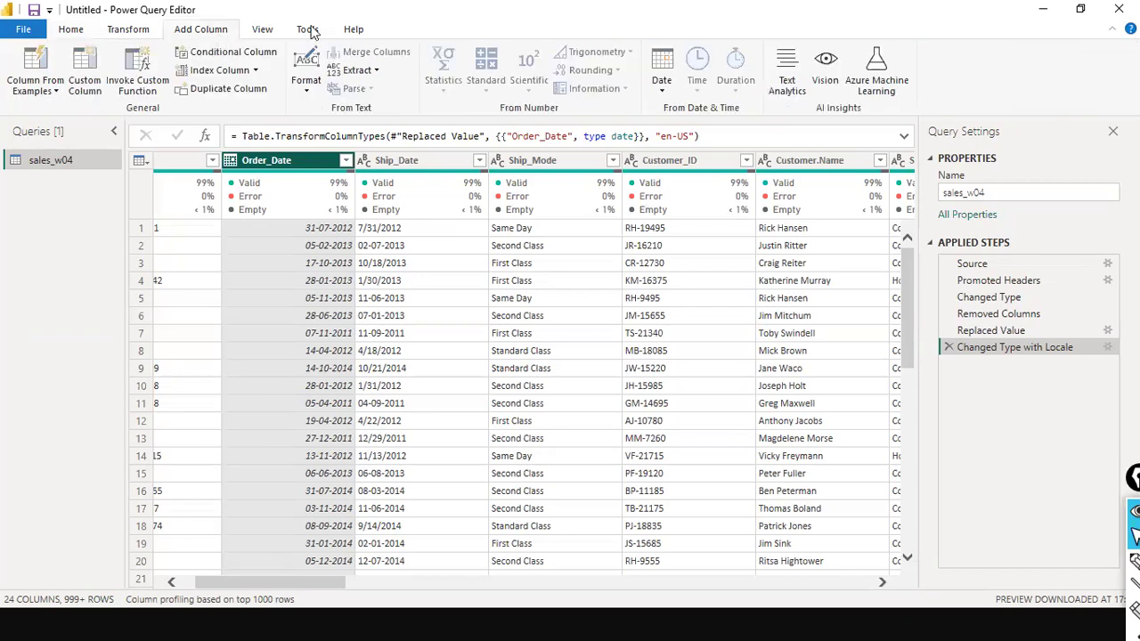
{"action": "left_click_drag", "start_coordinate": [381, 14], "coordinate": [210, 11]}
{"action": "key", "text": "ctrl+shift+2"}
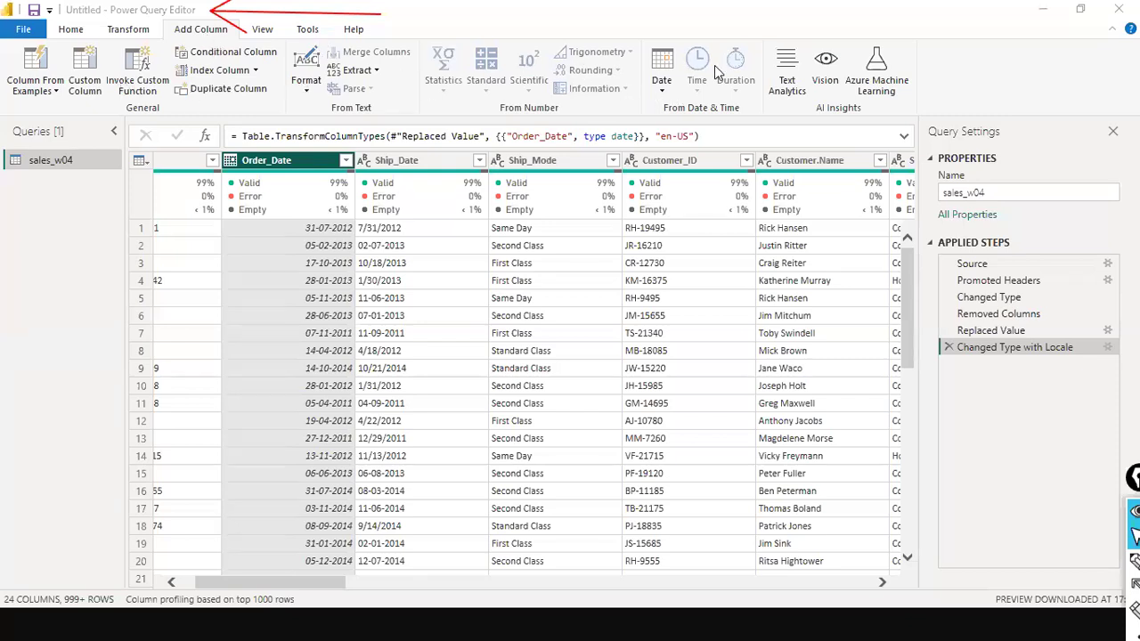
{"action": "left_click", "coordinate": [662, 92]}
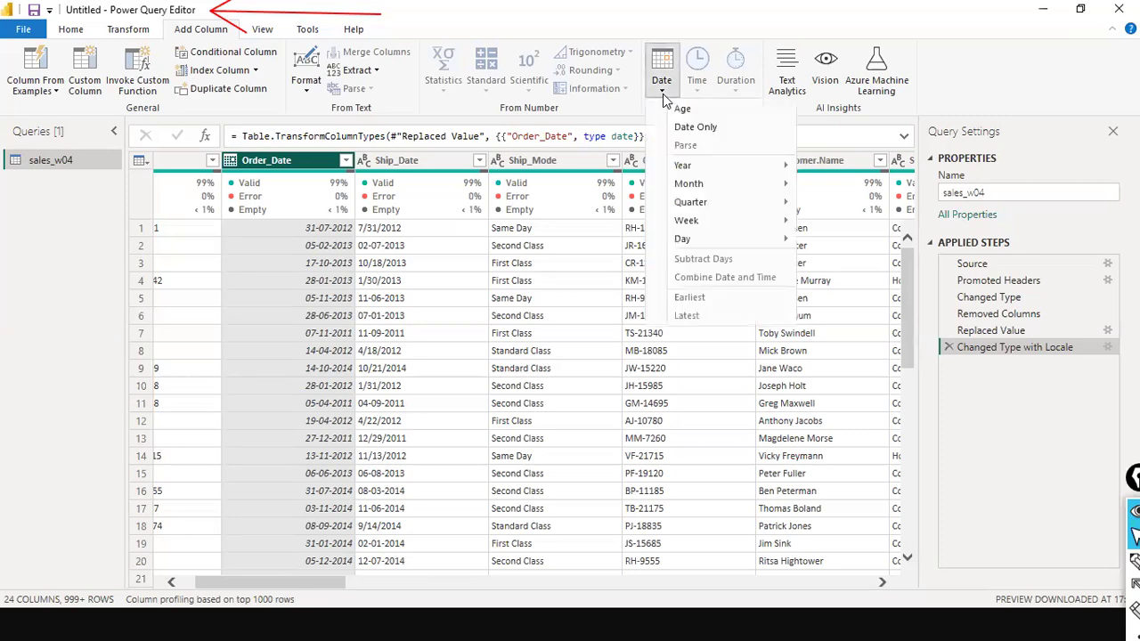
{"action": "mouse_move", "coordinate": [682, 167]}
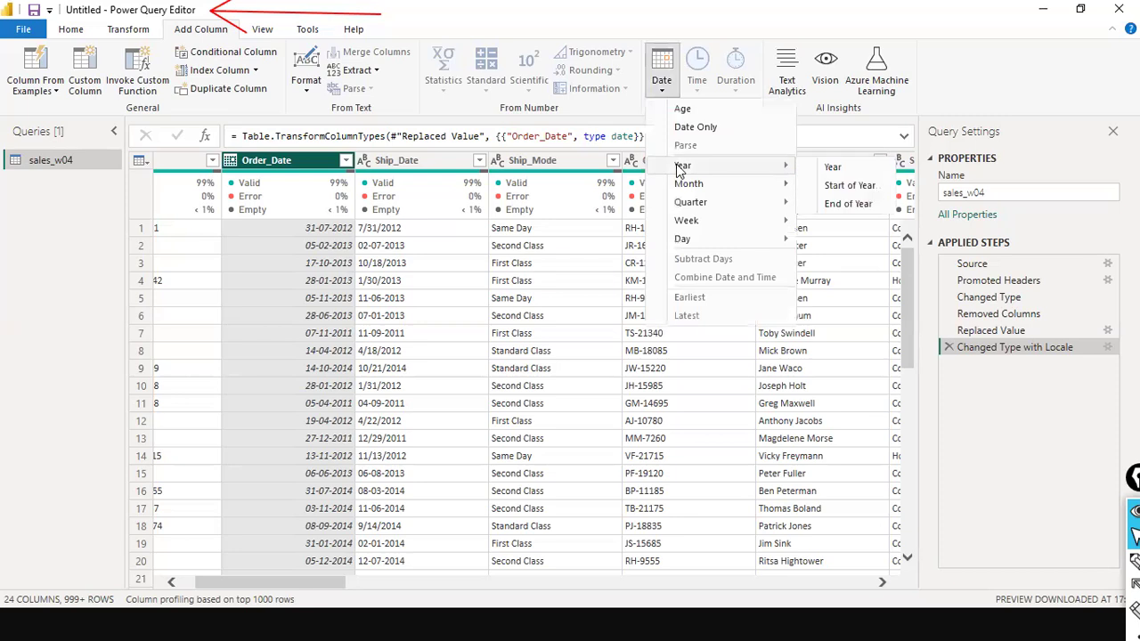
{"action": "left_click", "coordinate": [830, 169]}
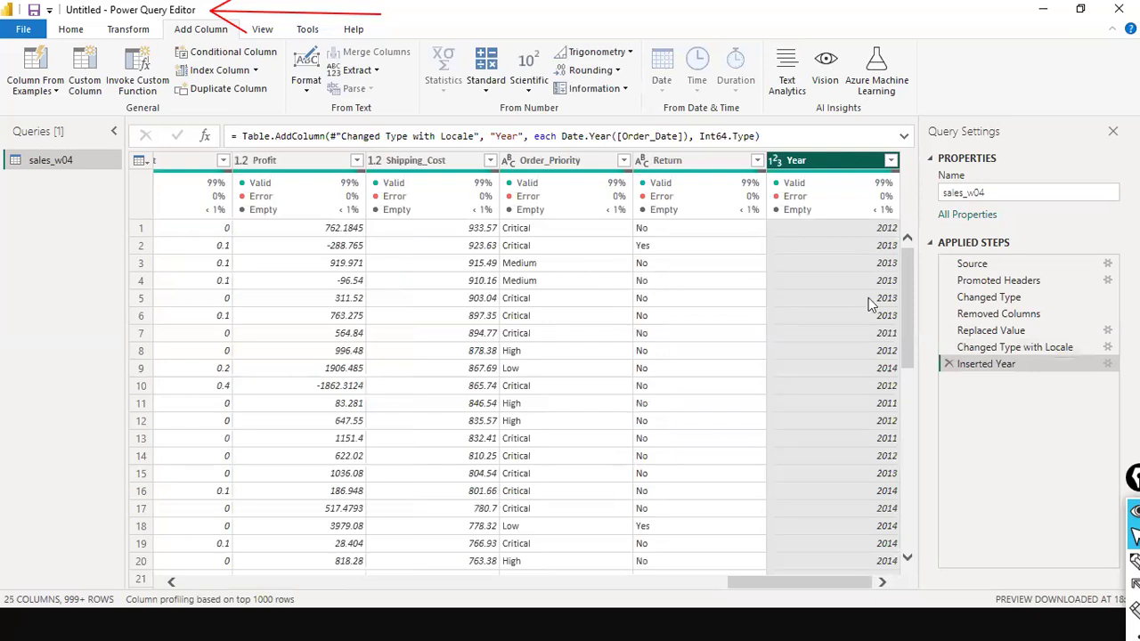
{"action": "scroll", "coordinate": [868, 297], "scroll_direction": "down", "scroll_amount": 8}
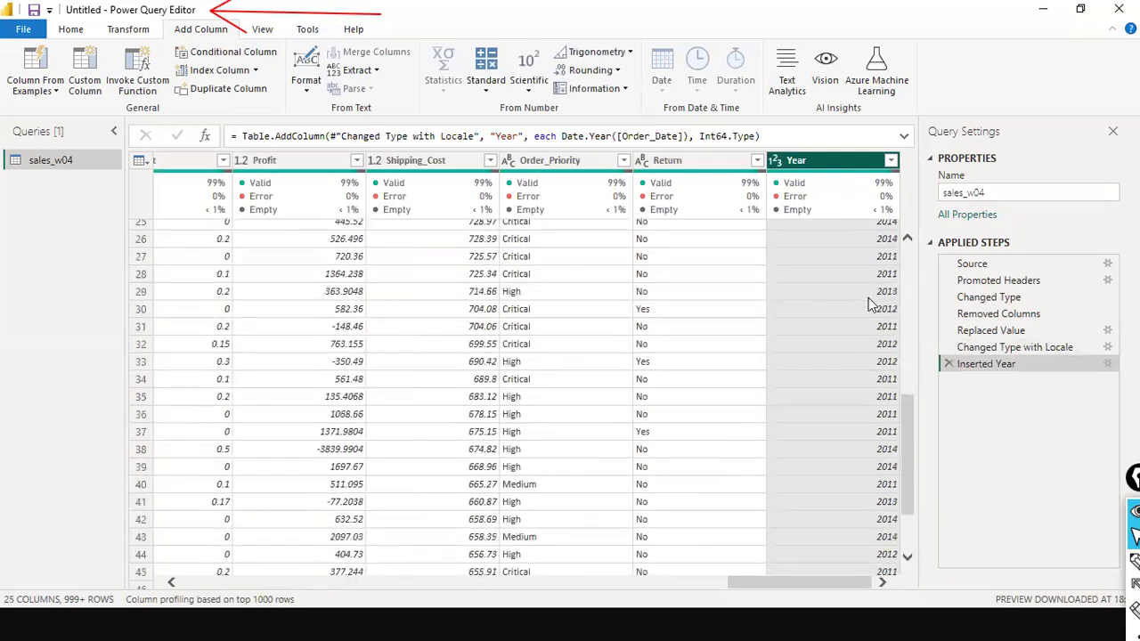
{"action": "scroll", "coordinate": [869, 298], "scroll_direction": "up", "scroll_amount": 8}
Add a new column holding the month number of Order_Date
{"action": "left_click_drag", "start_coordinate": [804, 581], "coordinate": [120, 580]}
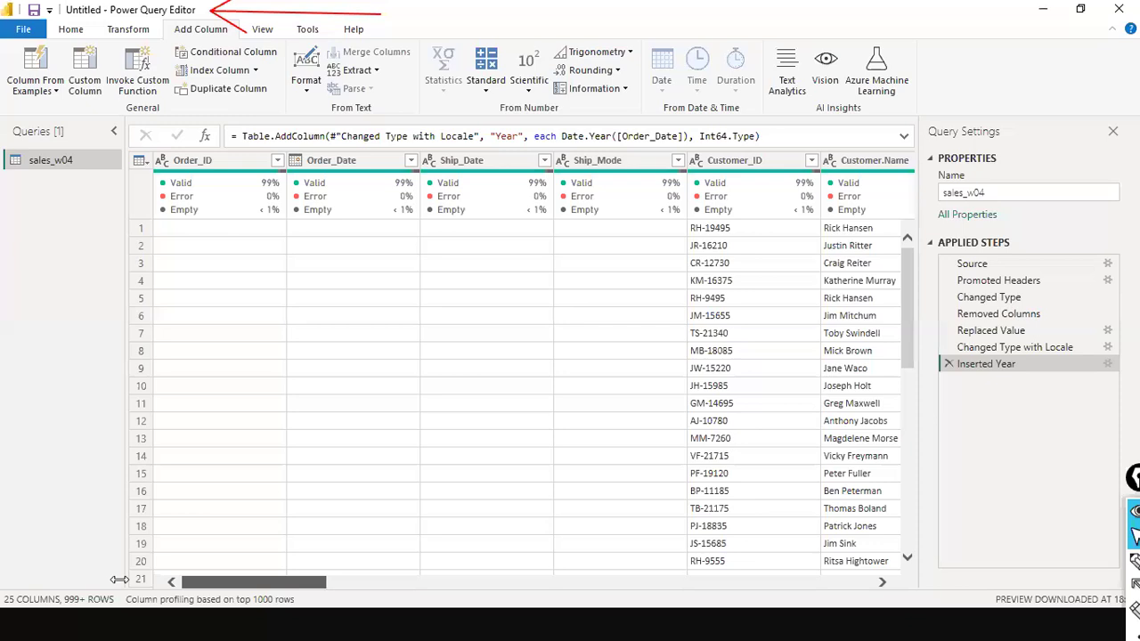
{"action": "left_click", "coordinate": [348, 160]}
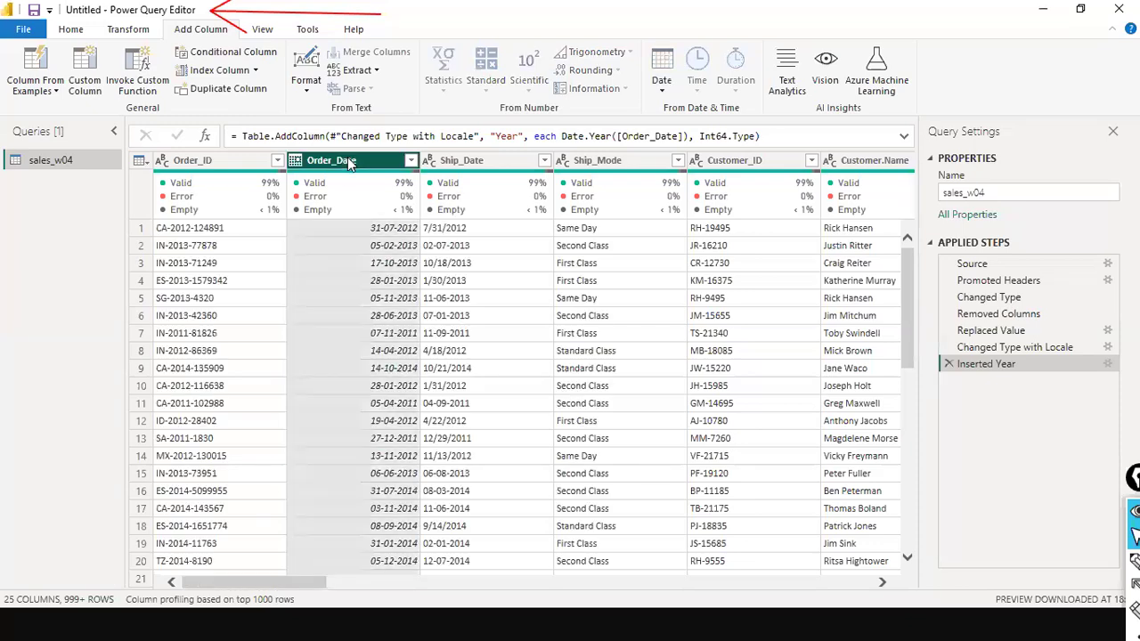
{"action": "left_click", "coordinate": [665, 93]}
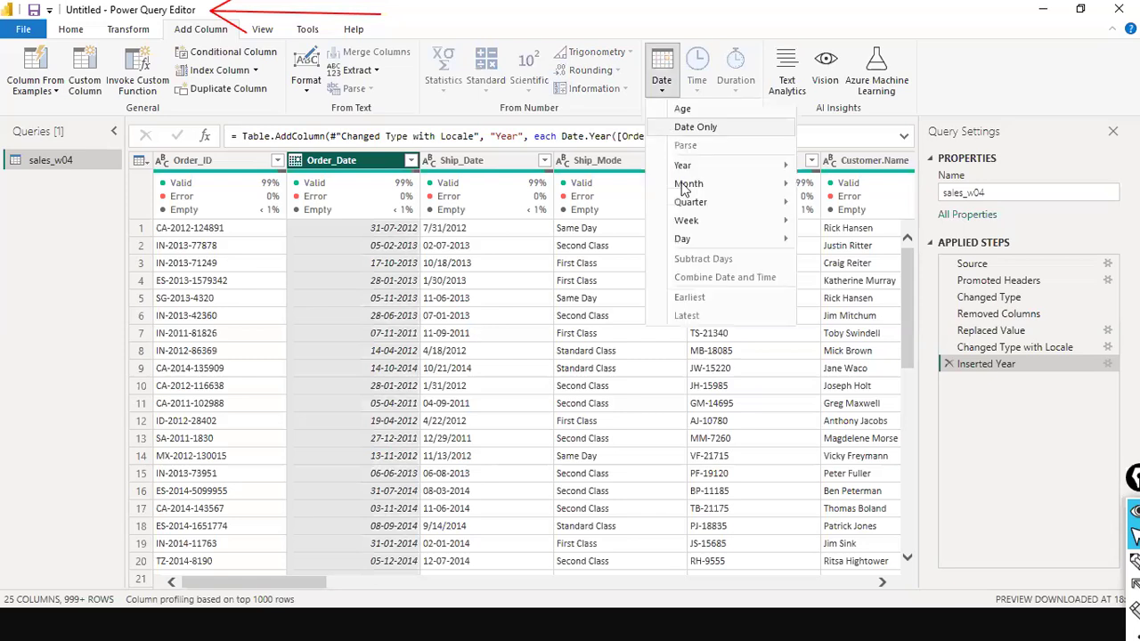
{"action": "mouse_move", "coordinate": [685, 185]}
{"action": "left_click", "coordinate": [839, 186]}
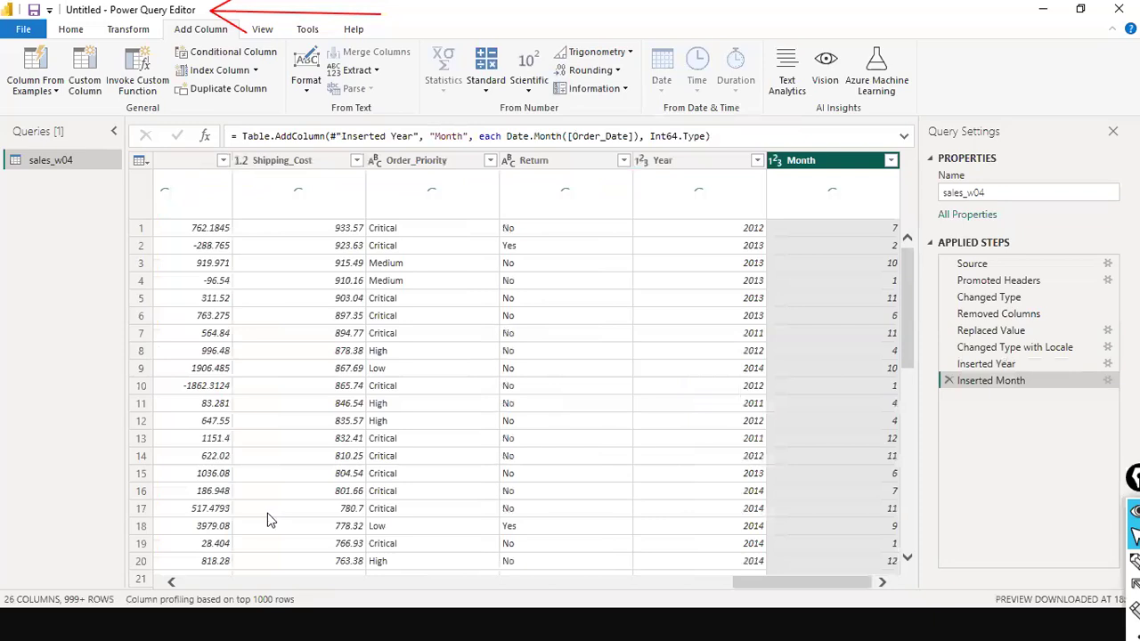
Add a Quarter of Year column based on Order_Date and compare its values with the order dates
{"action": "left_click_drag", "start_coordinate": [779, 586], "coordinate": [1, 555]}
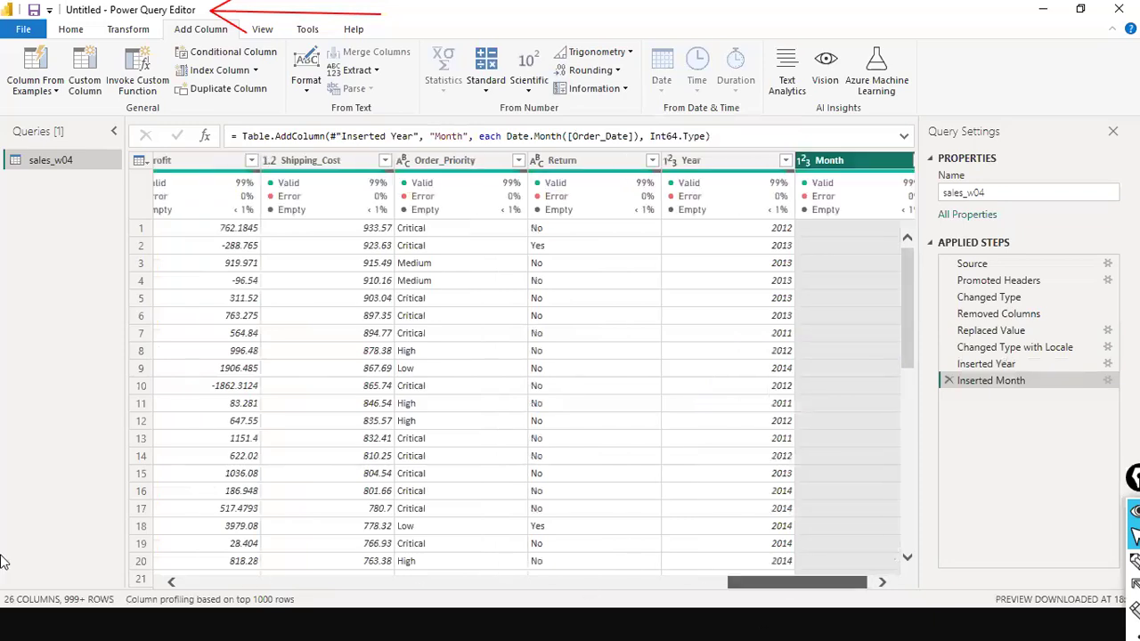
{"action": "left_click", "coordinate": [369, 167]}
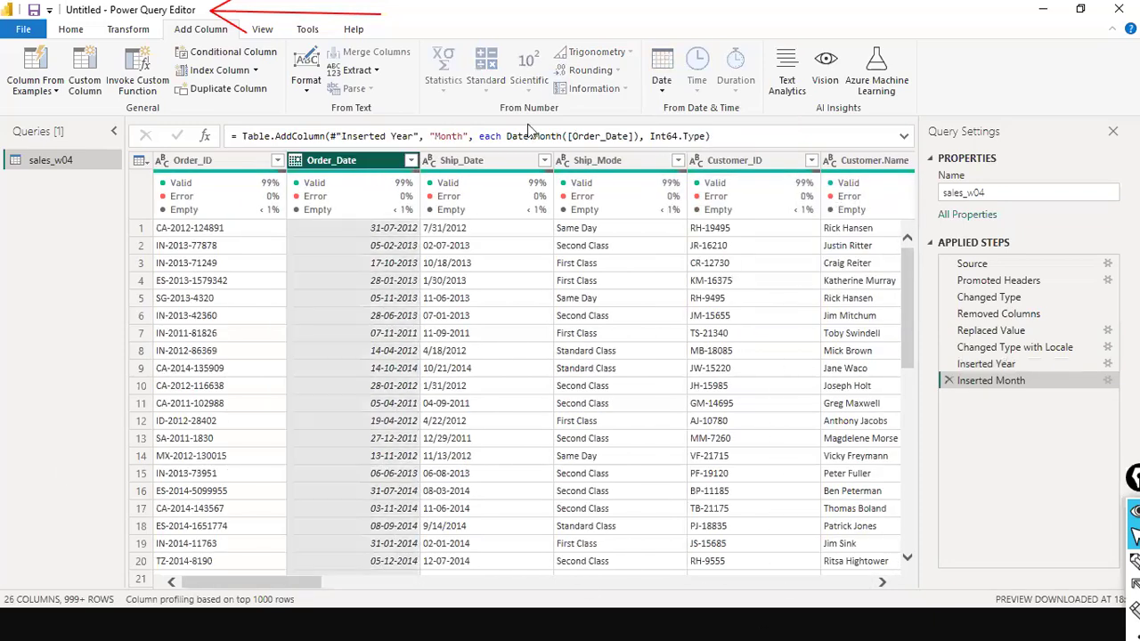
{"action": "left_click", "coordinate": [659, 89]}
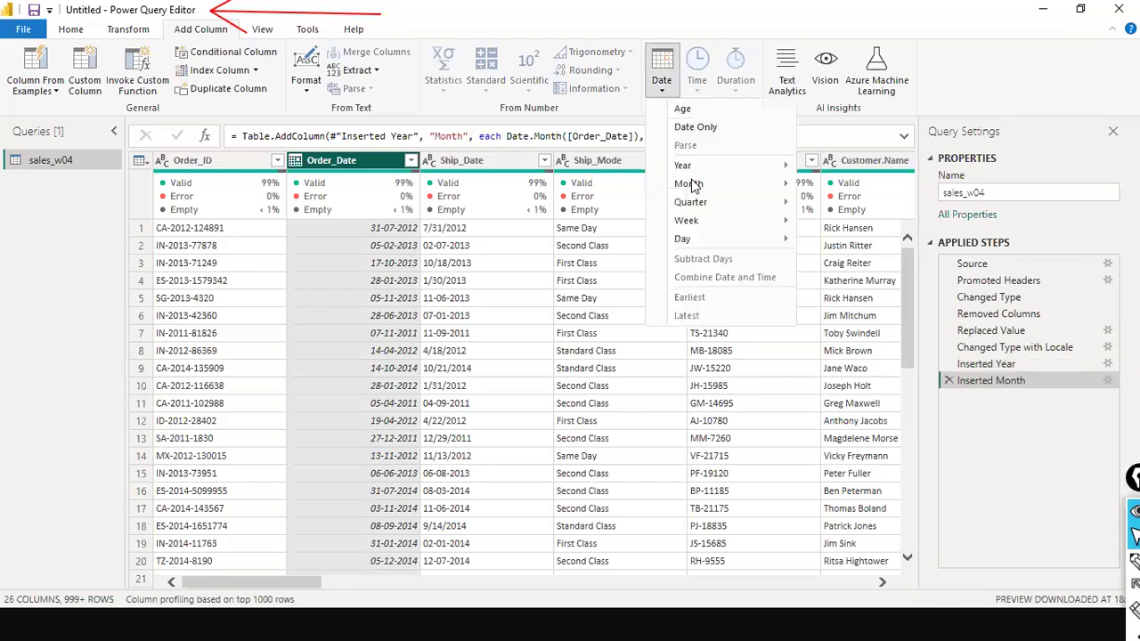
{"action": "mouse_move", "coordinate": [764, 203]}
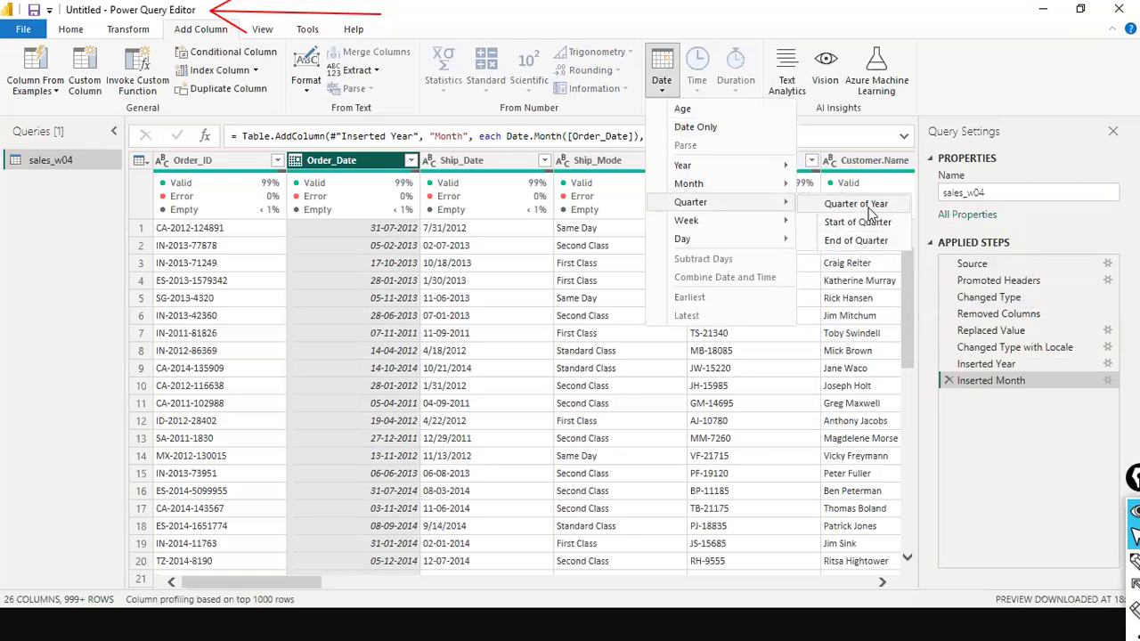
{"action": "left_click", "coordinate": [860, 205]}
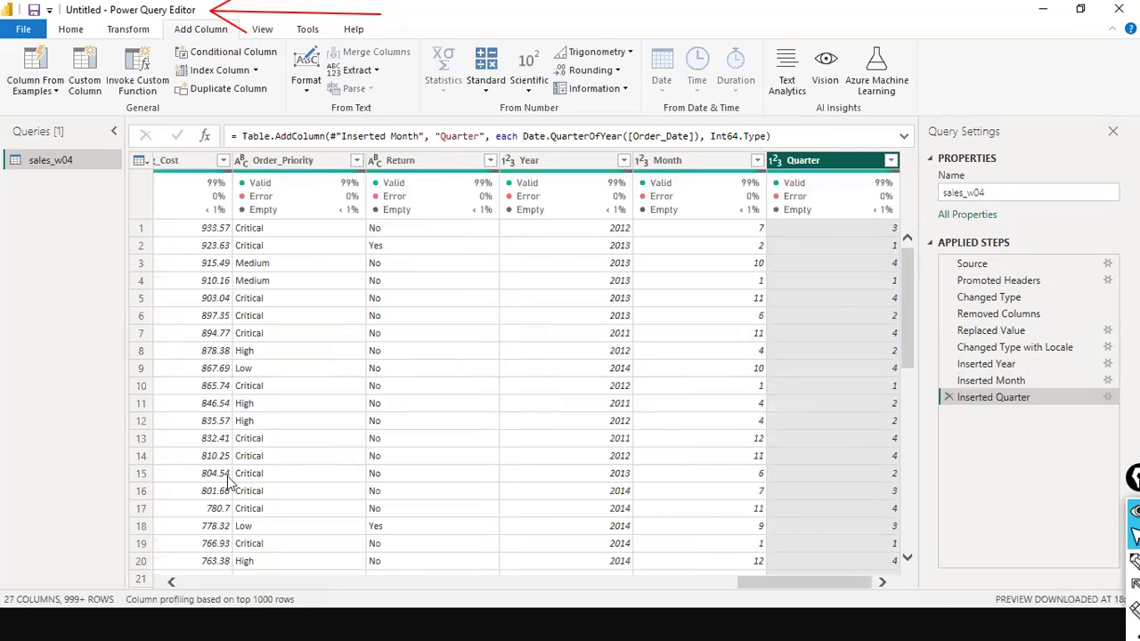
{"action": "left_click_drag", "start_coordinate": [771, 579], "coordinate": [427, 579]}
{"action": "left_click_drag", "start_coordinate": [98, 530], "coordinate": [72, 528]}
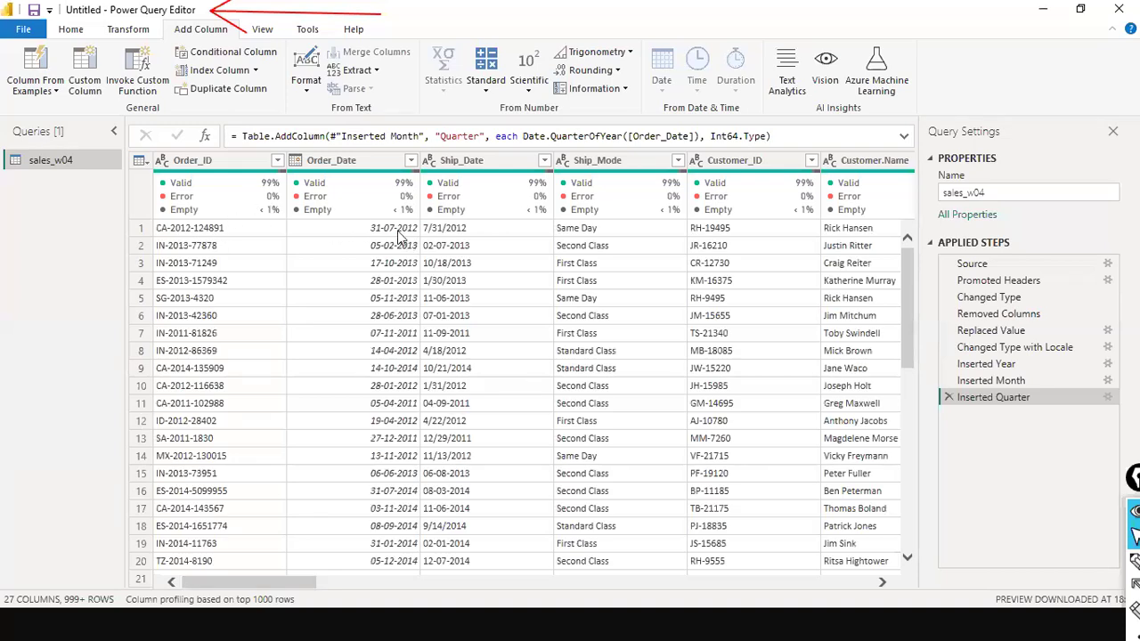
{"action": "left_click_drag", "start_coordinate": [274, 580], "coordinate": [926, 590]}
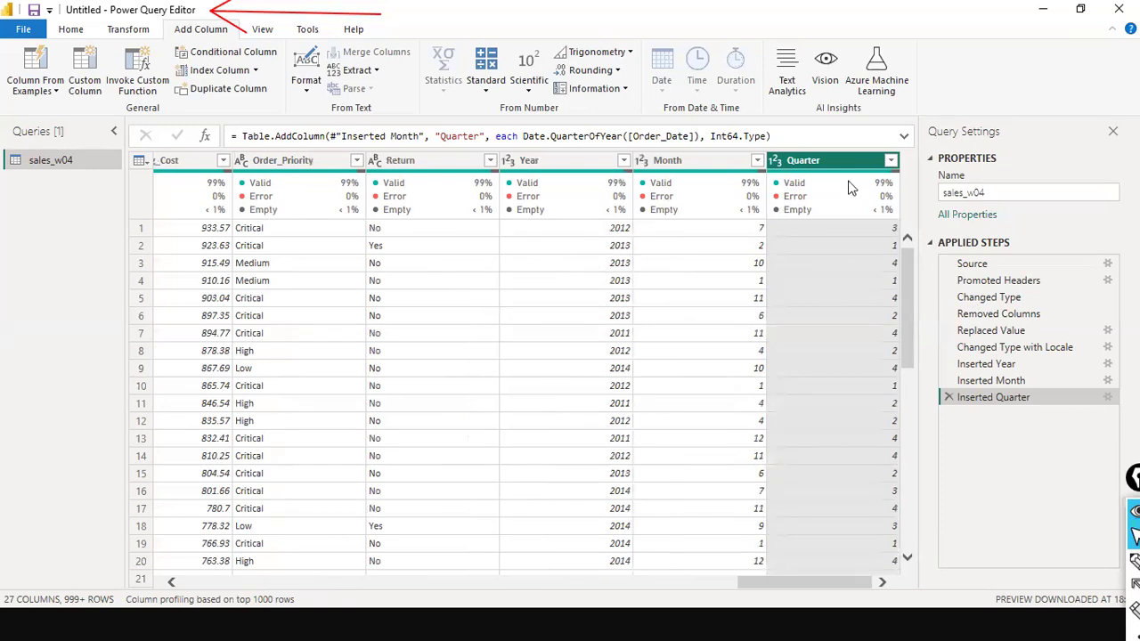
Add a Name of Day column based on Order_Date and look through it alongside the other date-part columns
{"action": "left_click_drag", "start_coordinate": [780, 583], "coordinate": [20, 540]}
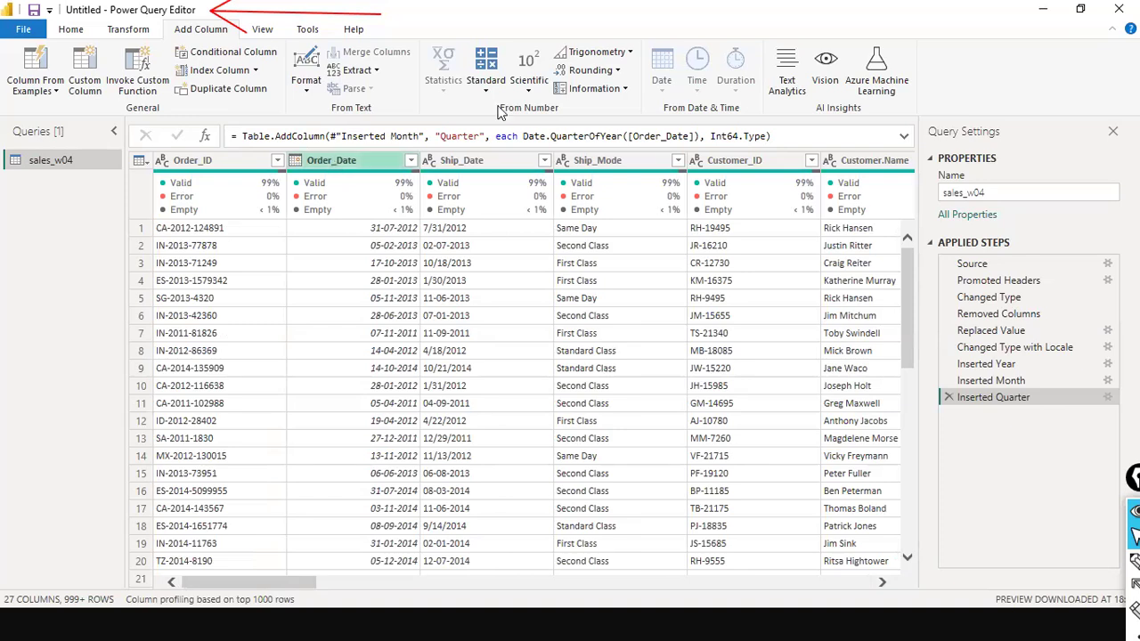
{"action": "left_click", "coordinate": [334, 161]}
{"action": "left_click", "coordinate": [661, 82]}
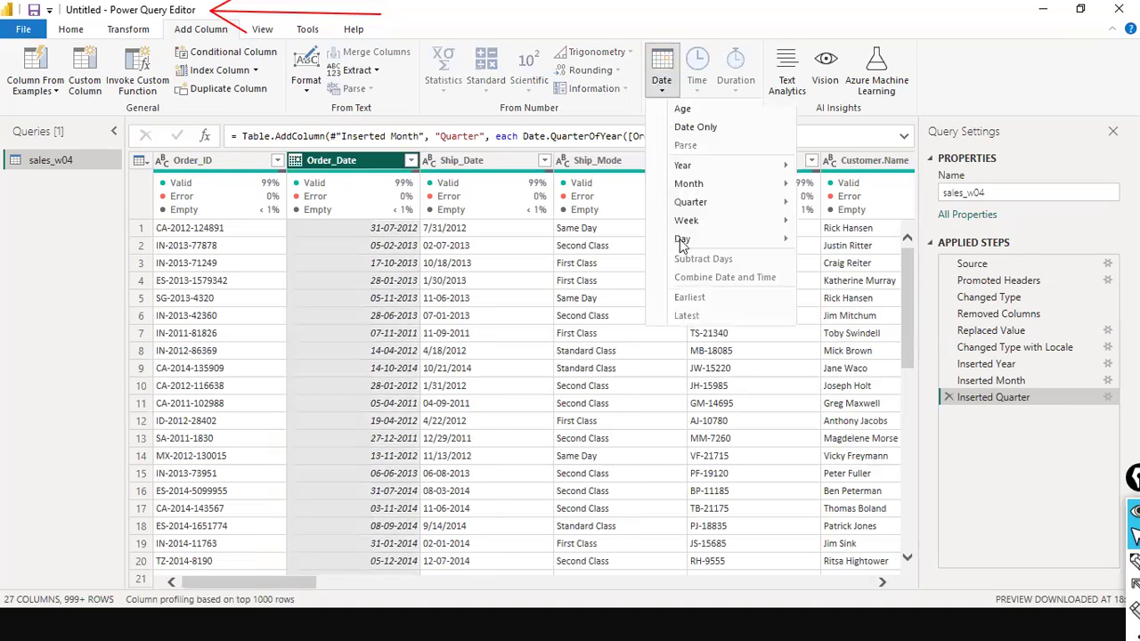
{"action": "mouse_move", "coordinate": [744, 240]}
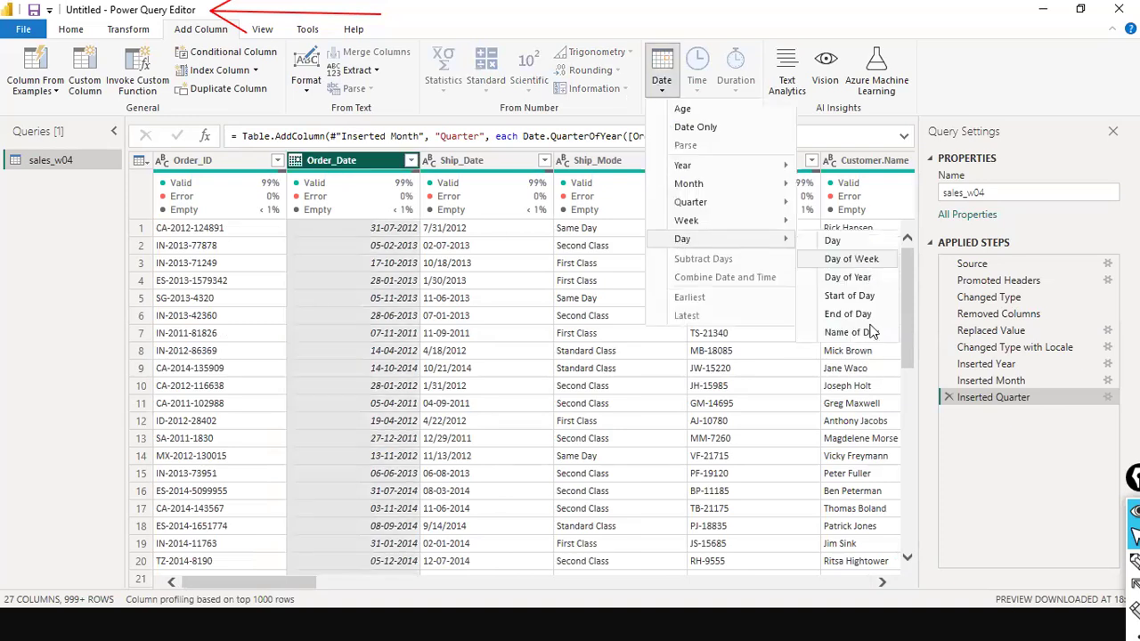
{"action": "left_click", "coordinate": [875, 333]}
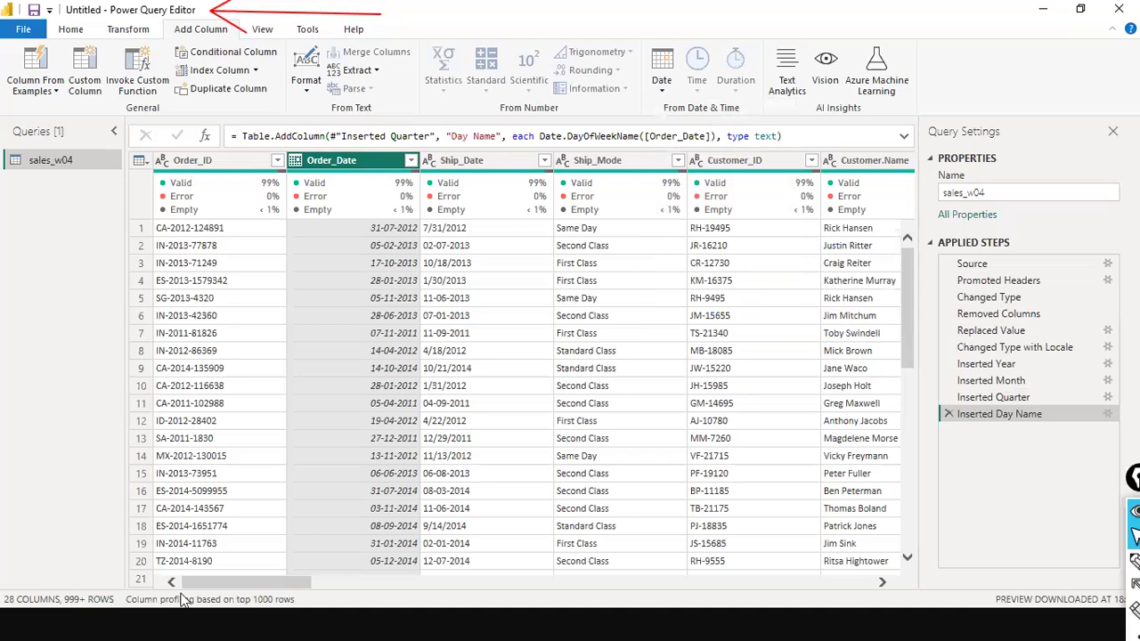
{"action": "left_click", "coordinate": [345, 580]}
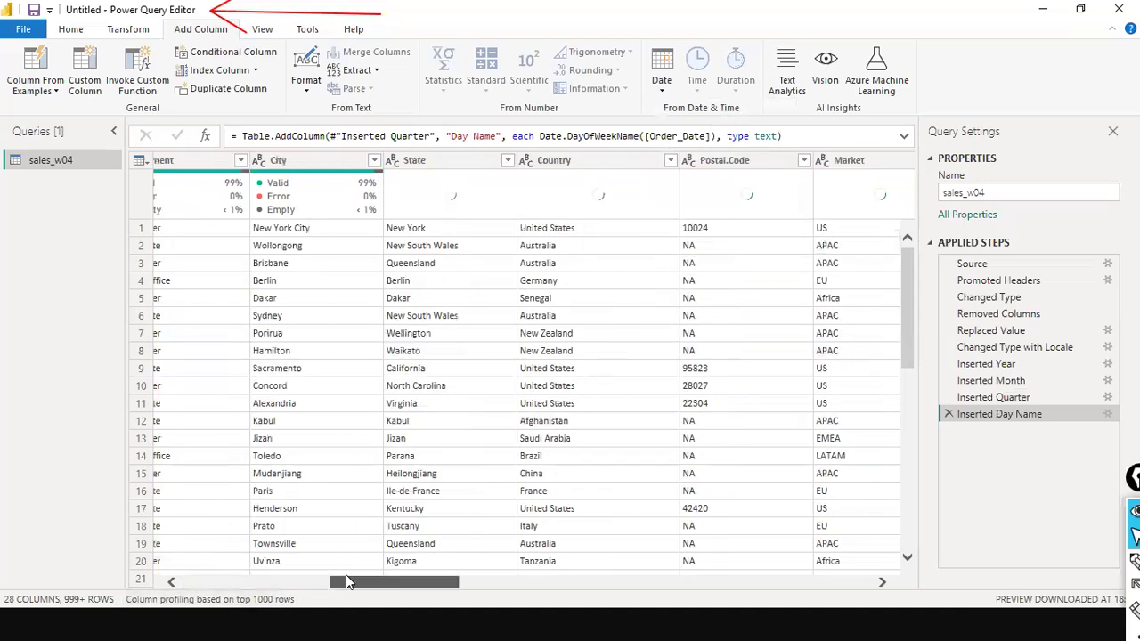
{"action": "left_click", "coordinate": [486, 580]}
{"action": "left_click_drag", "start_coordinate": [621, 571], "coordinate": [911, 598]}
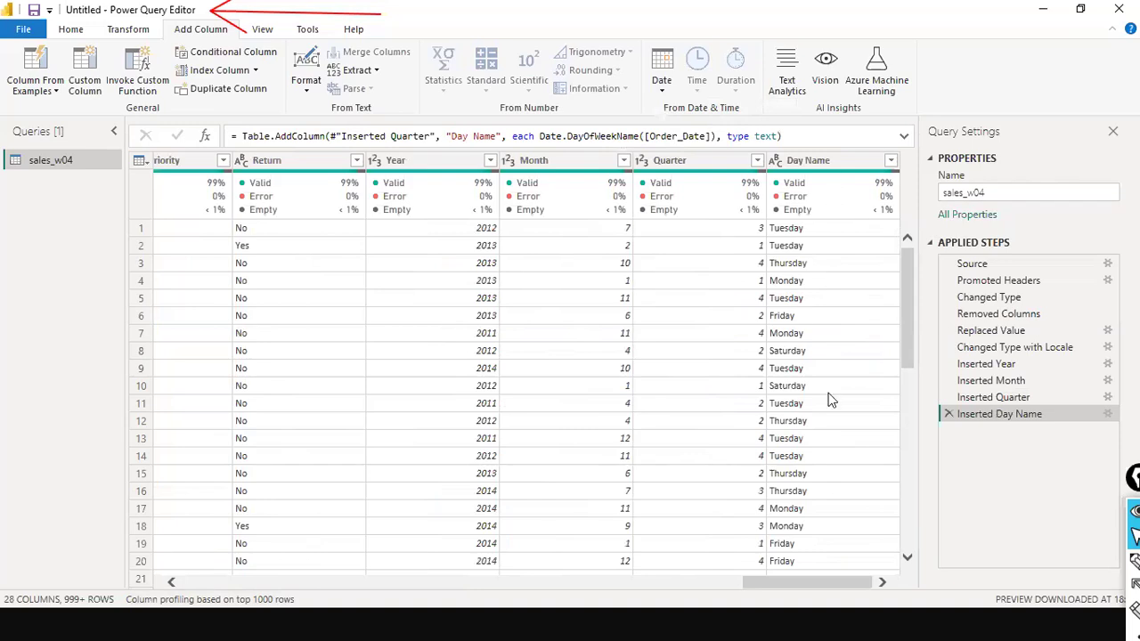
{"action": "left_click", "coordinate": [578, 584]}
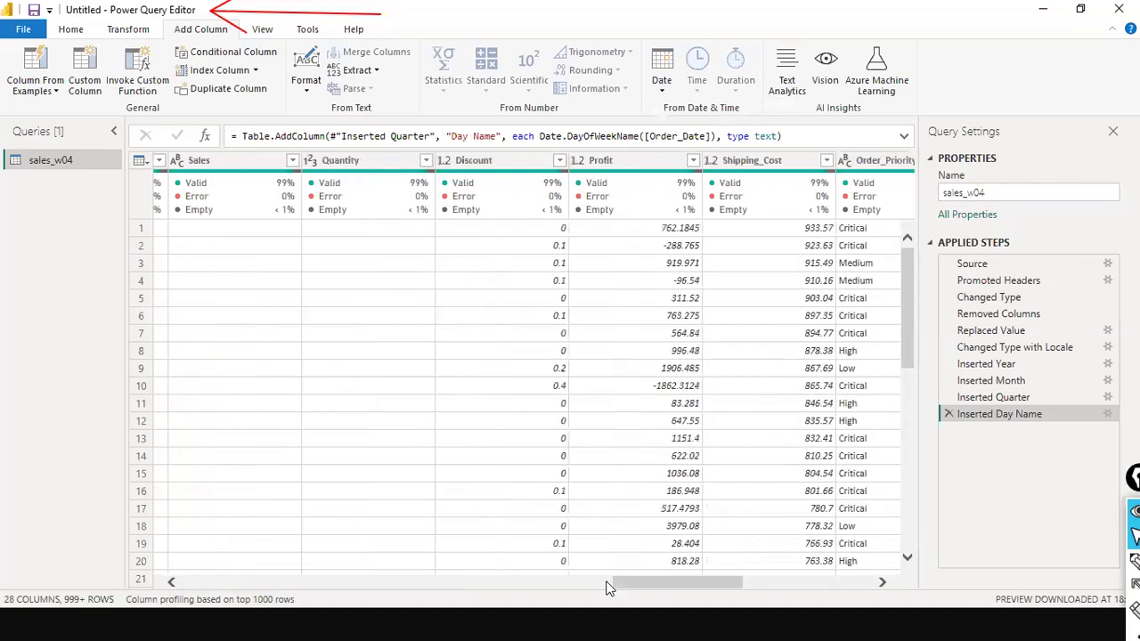
{"action": "left_click_drag", "start_coordinate": [578, 584], "coordinate": [279, 573]}
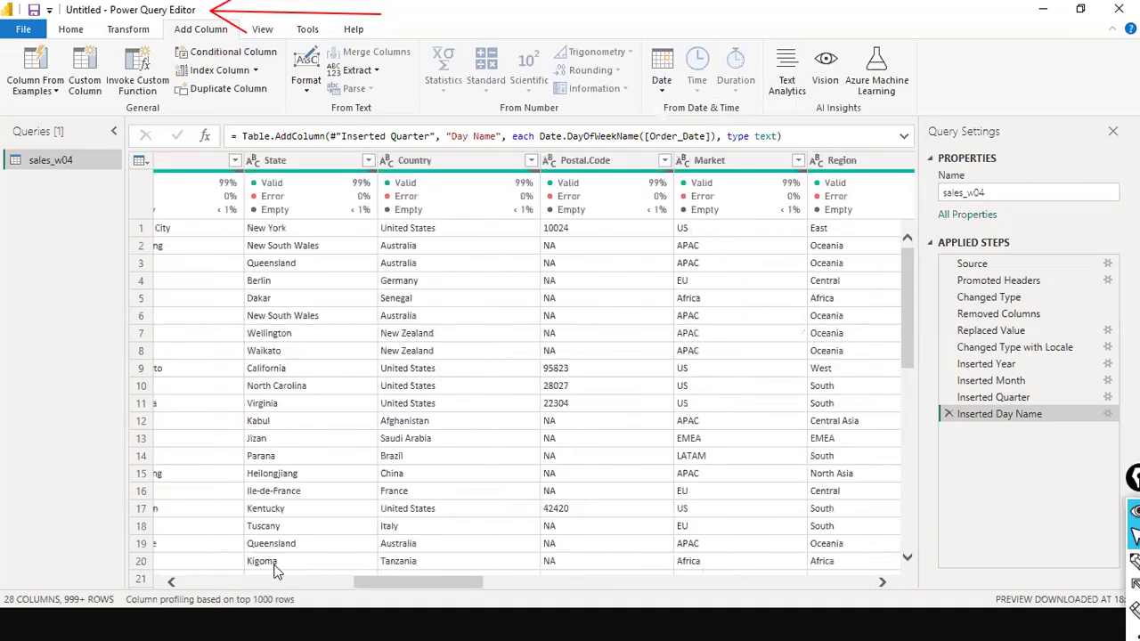
{"action": "left_click", "coordinate": [255, 582]}
{"action": "left_click_drag", "start_coordinate": [255, 582], "coordinate": [1132, 561]}
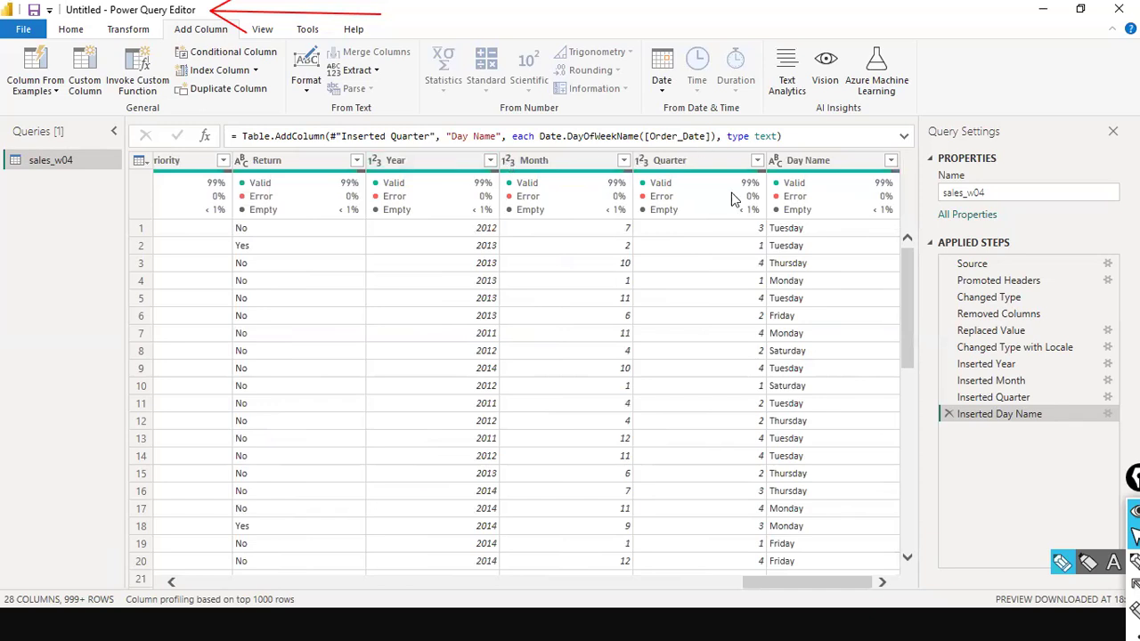
Add a Week of Month column based on Order_Date and compare its values with the order dates
{"action": "left_click_drag", "start_coordinate": [586, 582], "coordinate": [103, 537]}
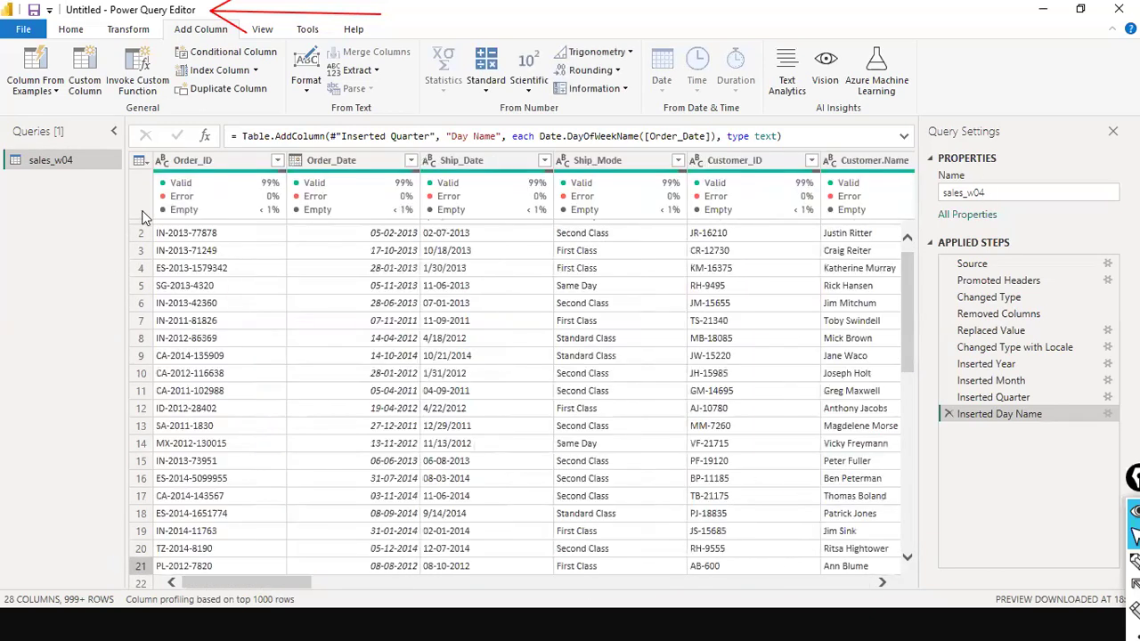
{"action": "left_click", "coordinate": [296, 164]}
{"action": "left_click", "coordinate": [362, 171]}
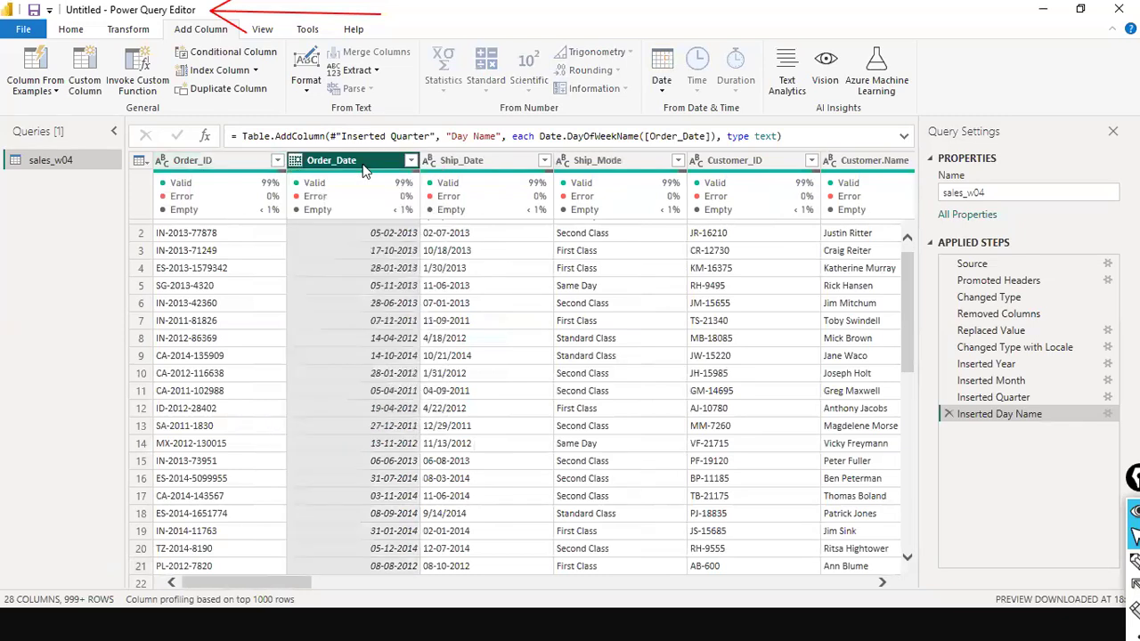
{"action": "left_click", "coordinate": [666, 87]}
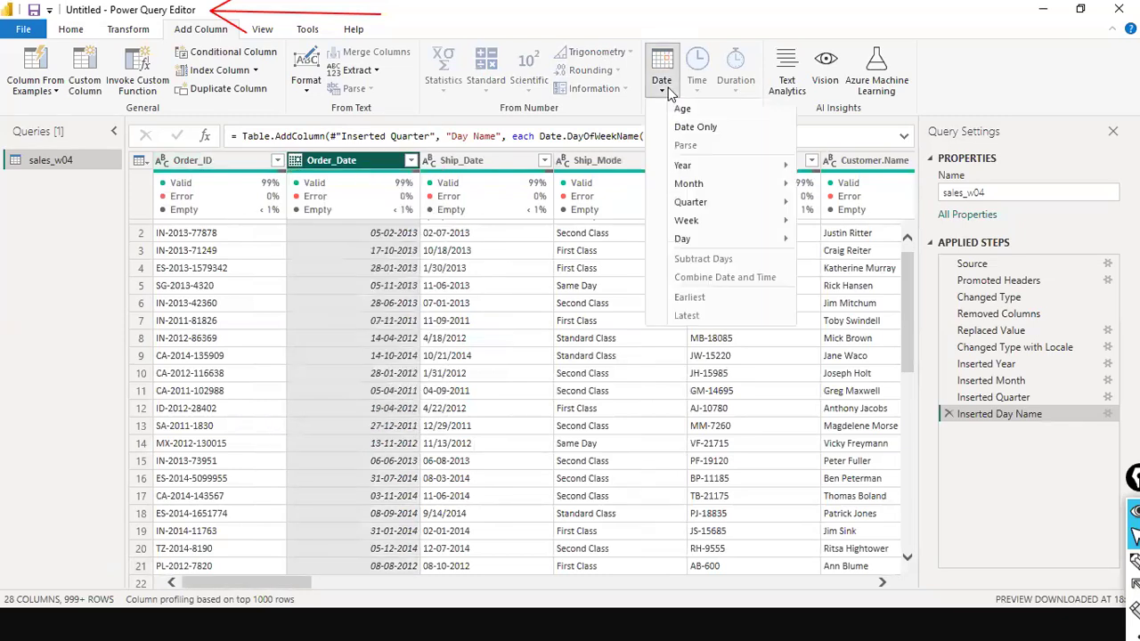
{"action": "mouse_move", "coordinate": [738, 228]}
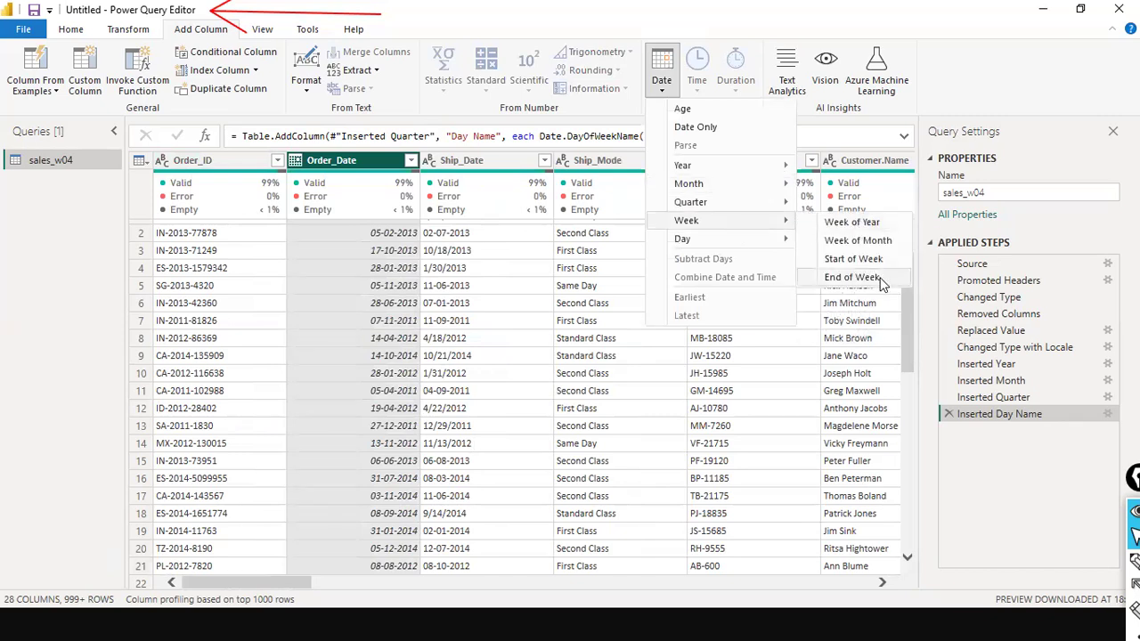
{"action": "left_click", "coordinate": [867, 240]}
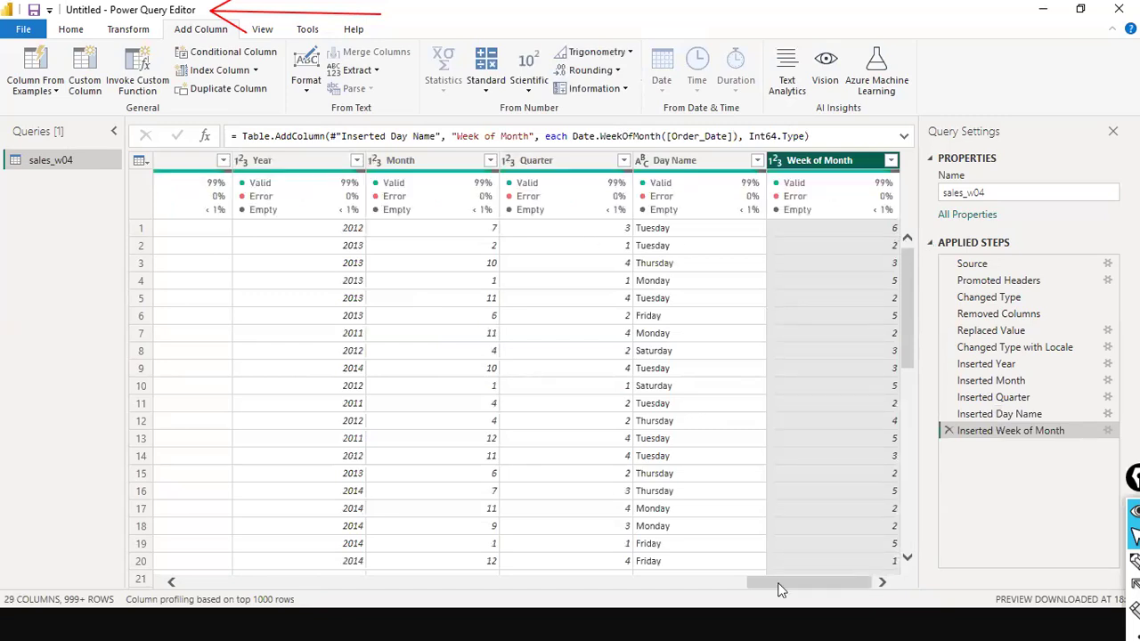
{"action": "left_click_drag", "start_coordinate": [324, 563], "coordinate": [169, 556]}
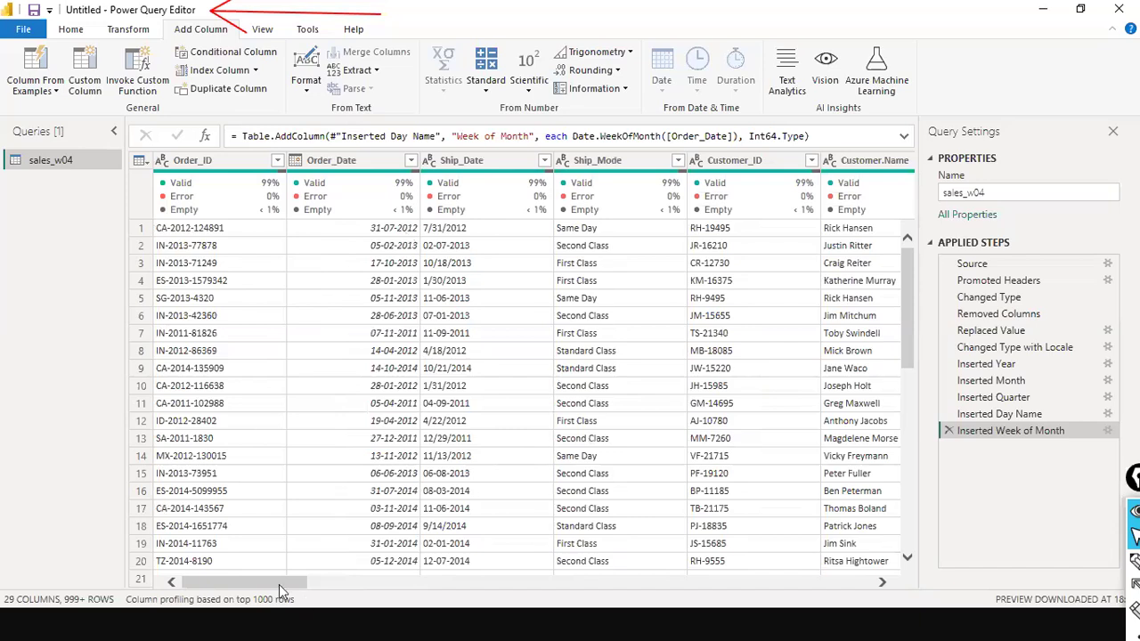
{"action": "left_click_drag", "start_coordinate": [294, 579], "coordinate": [121, 558]}
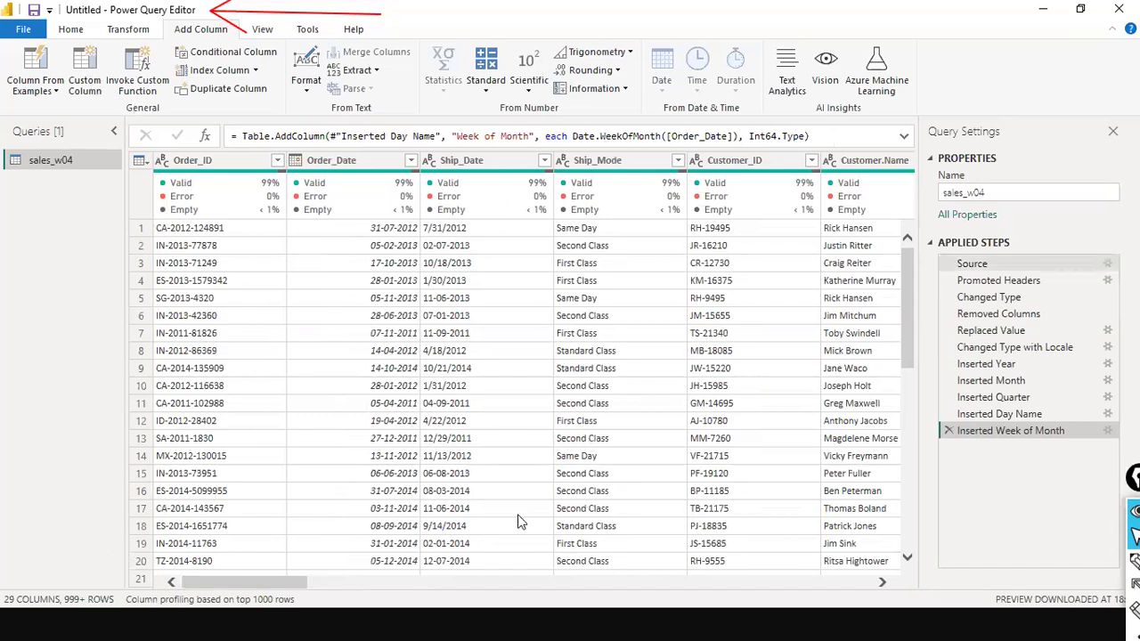
{"action": "left_click_drag", "start_coordinate": [269, 578], "coordinate": [571, 581]}
{"action": "left_click_drag", "start_coordinate": [835, 538], "coordinate": [855, 537]}
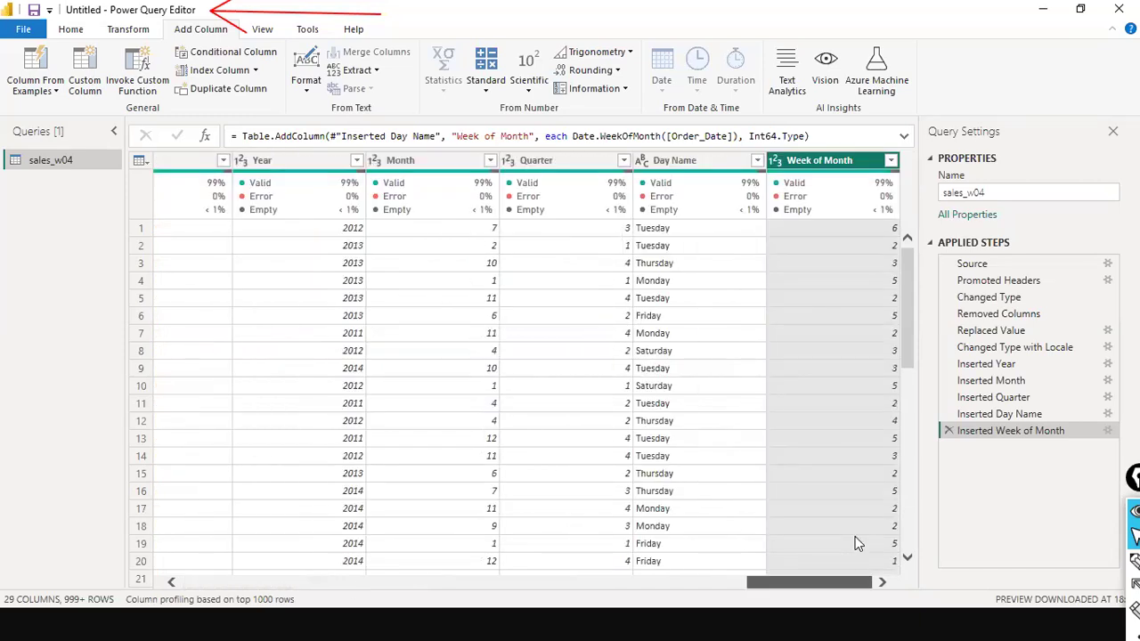
{"action": "left_click_drag", "start_coordinate": [855, 544], "coordinate": [3, 474]}
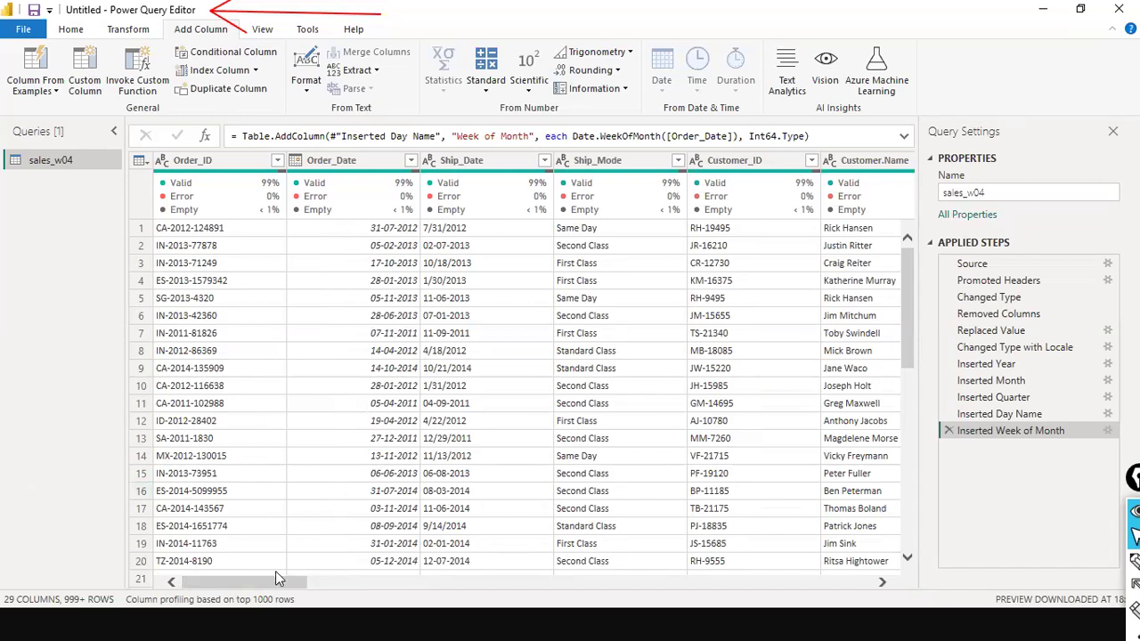
Try converting the Sales column to Fixed decimal number, examine its values, and remove that type change from the applied steps
{"action": "left_click_drag", "start_coordinate": [261, 585], "coordinate": [651, 613]}
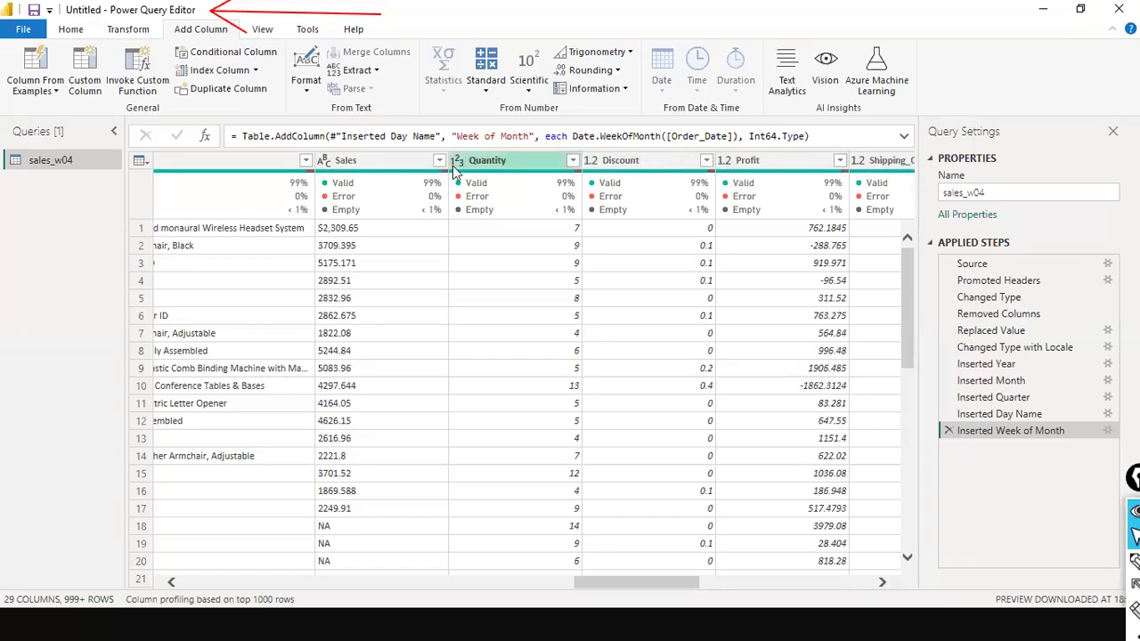
{"action": "scroll", "coordinate": [487, 257], "scroll_direction": "down", "scroll_amount": 4}
{"action": "scroll", "coordinate": [484, 255], "scroll_direction": "up", "scroll_amount": 4}
{"action": "scroll", "coordinate": [472, 222], "scroll_direction": "down", "scroll_amount": 1}
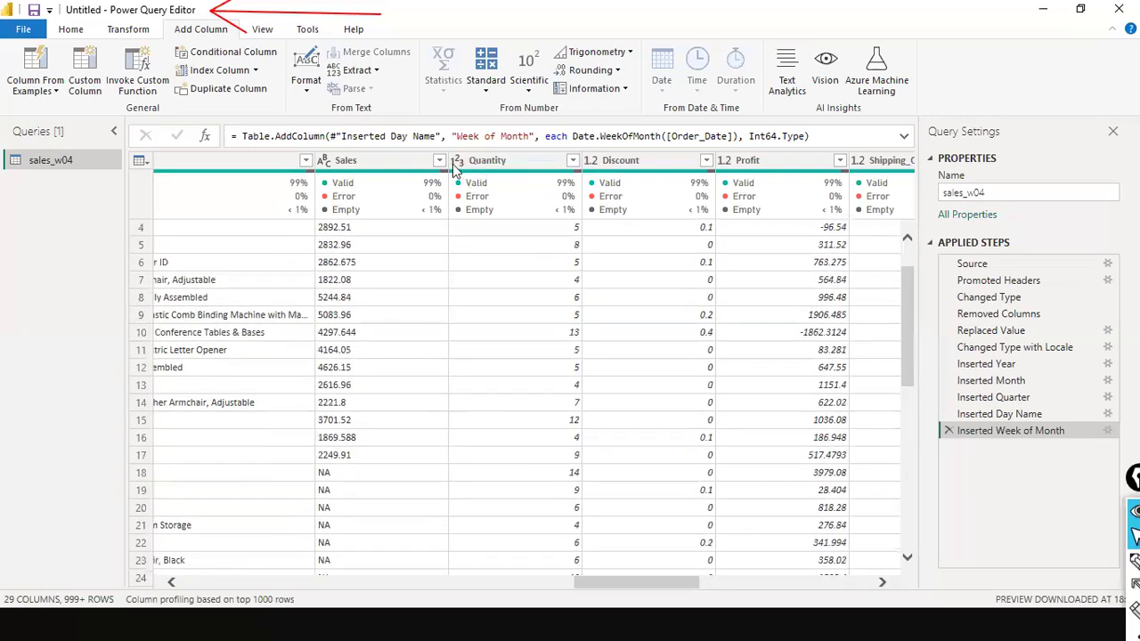
{"action": "left_click", "coordinate": [323, 162]}
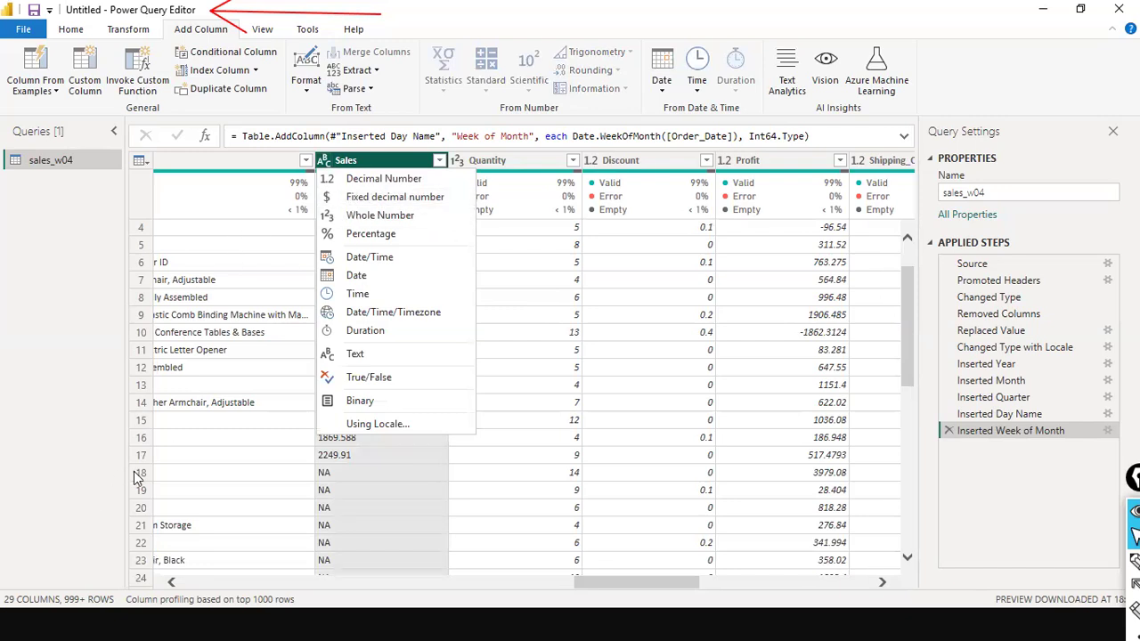
{"action": "left_click", "coordinate": [324, 162]}
{"action": "left_click", "coordinate": [324, 162]}
{"action": "left_click", "coordinate": [423, 197]}
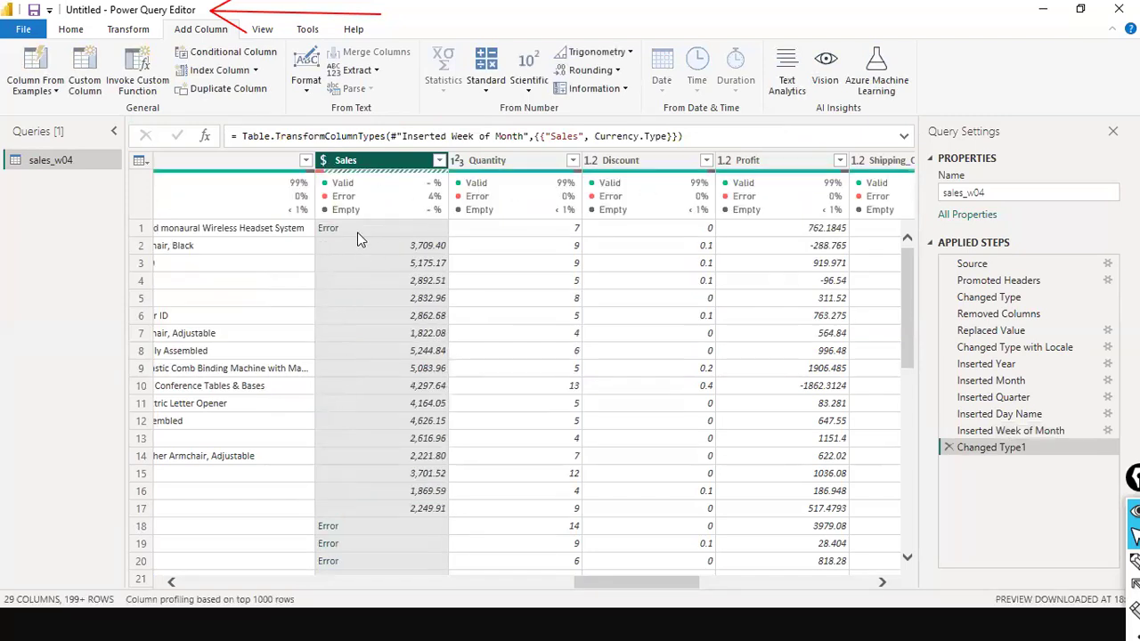
{"action": "left_click", "coordinate": [947, 447]}
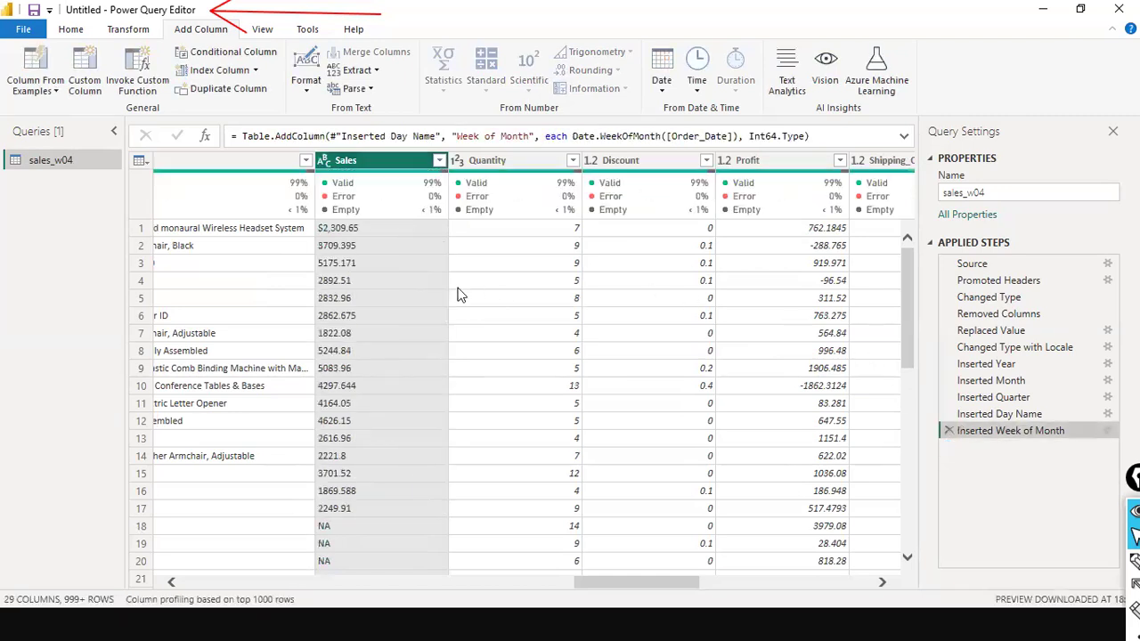
Check the Sales column's data type options and look down its values for non-numeric entries
{"action": "left_click", "coordinate": [326, 161]}
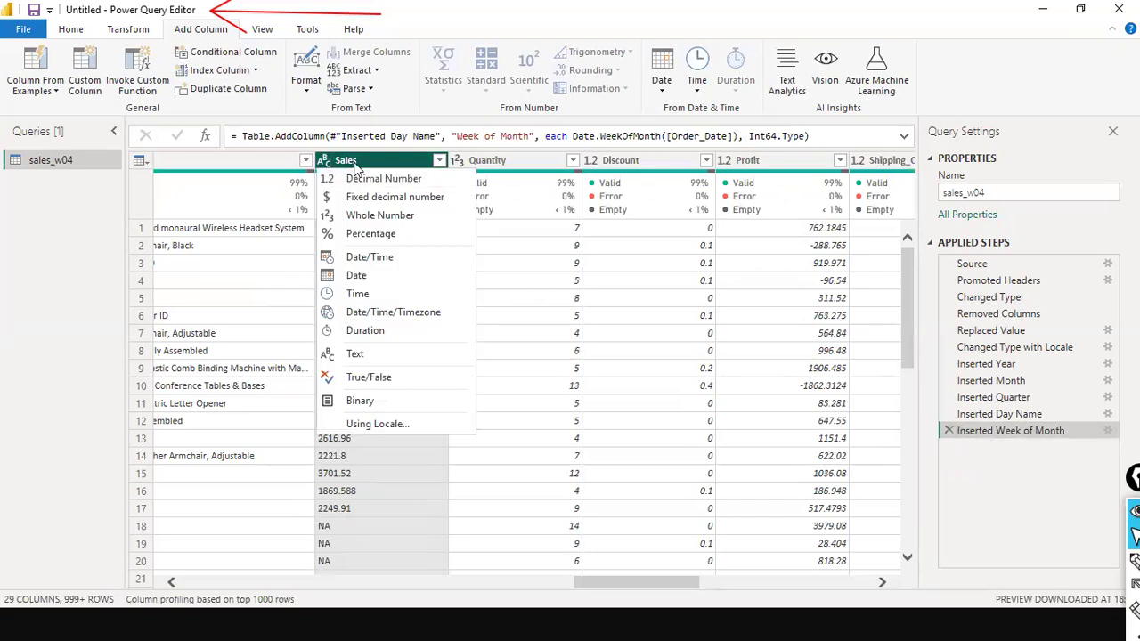
{"action": "left_click", "coordinate": [97, 349]}
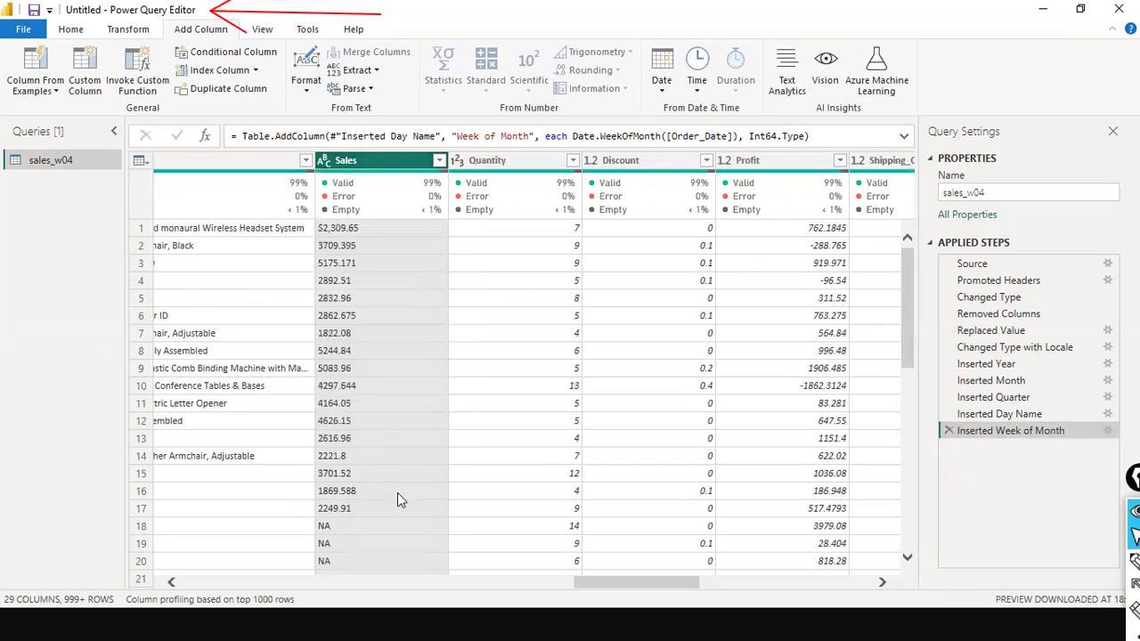
{"action": "scroll", "coordinate": [397, 493], "scroll_direction": "down", "scroll_amount": 3}
{"action": "scroll", "coordinate": [397, 492], "scroll_direction": "up", "scroll_amount": 3}
{"action": "left_click_drag", "start_coordinate": [52, 203], "coordinate": [314, 228]}
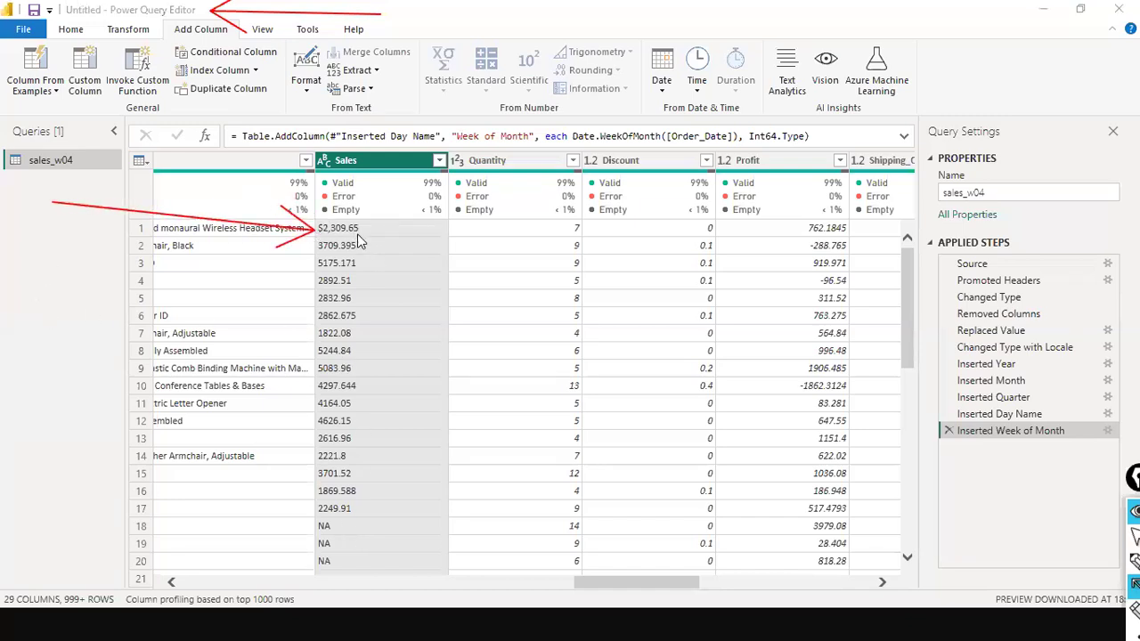
{"action": "key", "text": "ctrl+shift+2"}
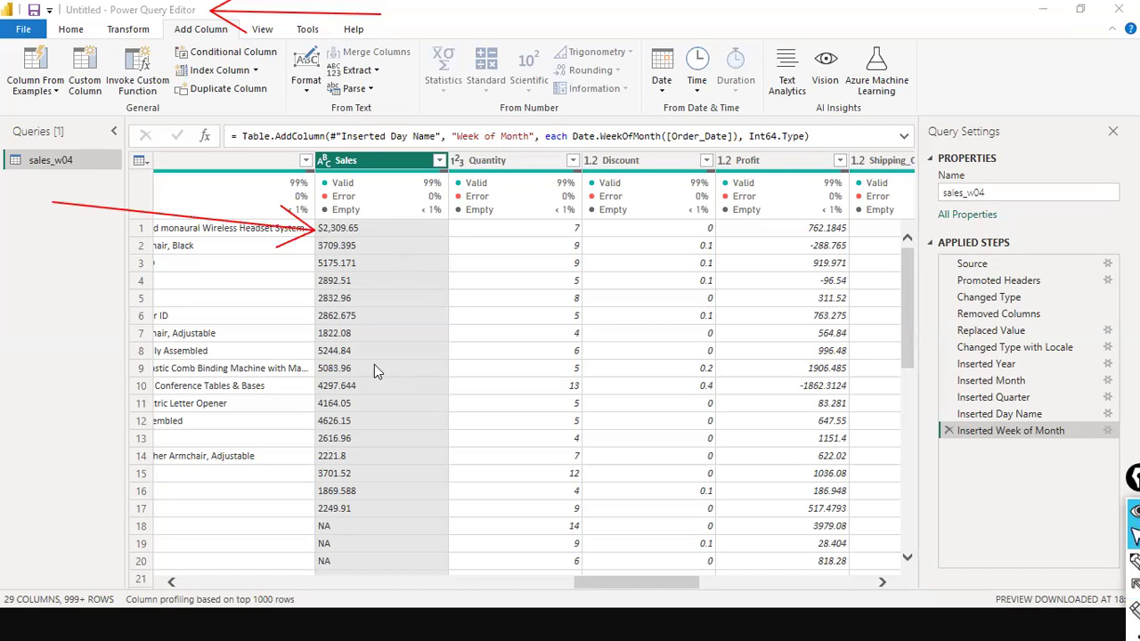
{"action": "scroll", "coordinate": [406, 417], "scroll_direction": "down", "scroll_amount": 2}
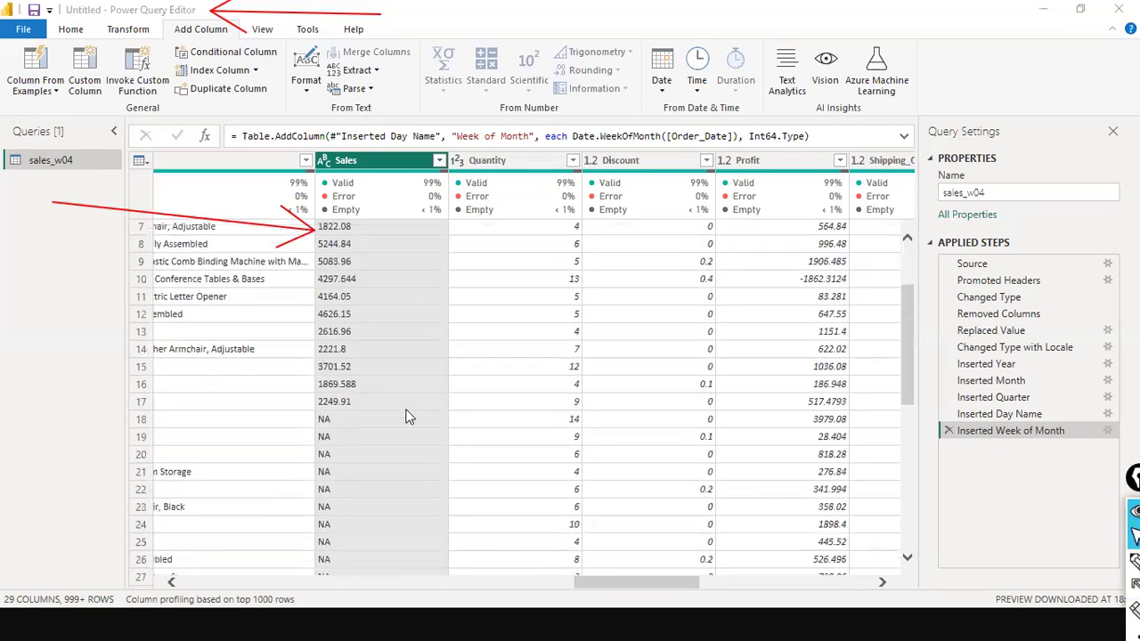
{"action": "scroll", "coordinate": [407, 417], "scroll_direction": "down", "scroll_amount": 4}
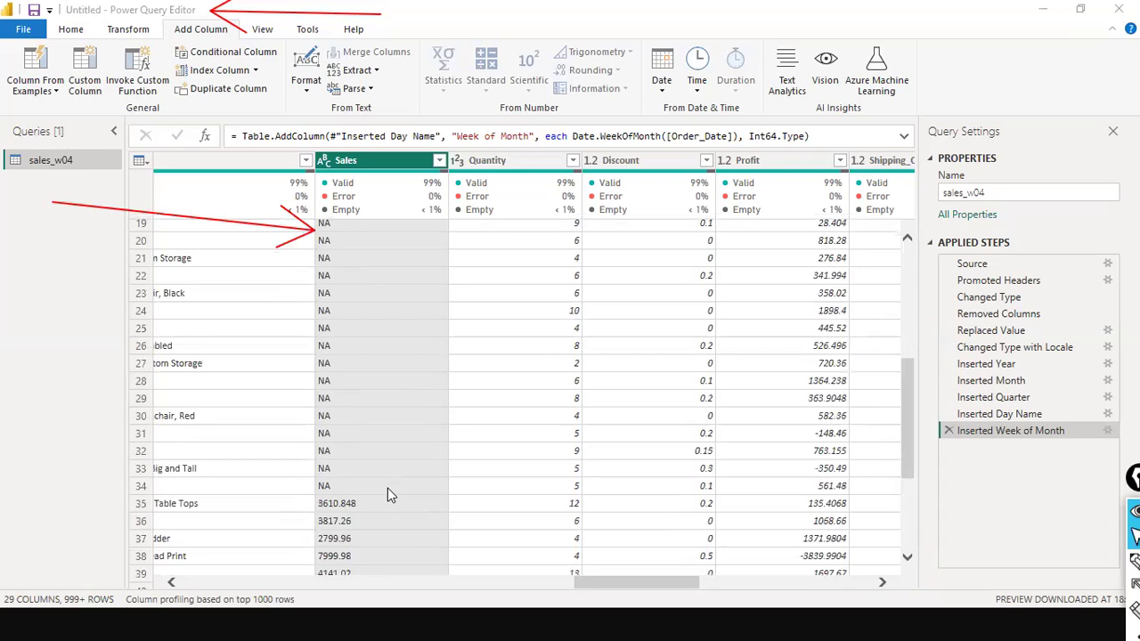
{"action": "scroll", "coordinate": [387, 488], "scroll_direction": "up", "scroll_amount": 2}
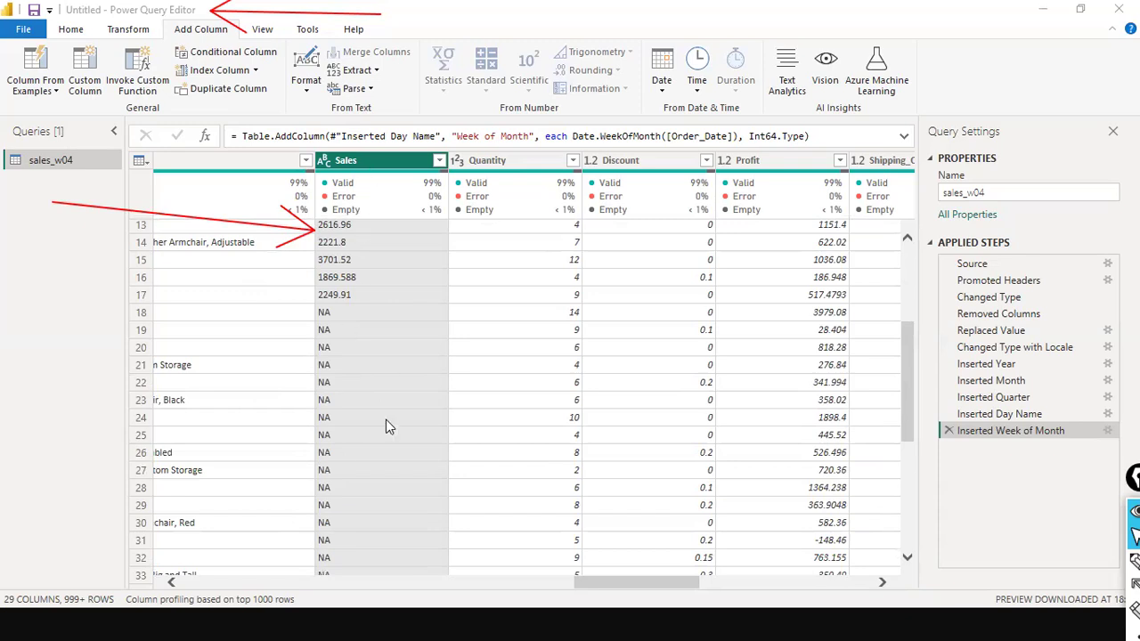
{"action": "scroll", "coordinate": [385, 419], "scroll_direction": "down", "scroll_amount": 9}
{"action": "scroll", "coordinate": [386, 420], "scroll_direction": "down", "scroll_amount": 3}
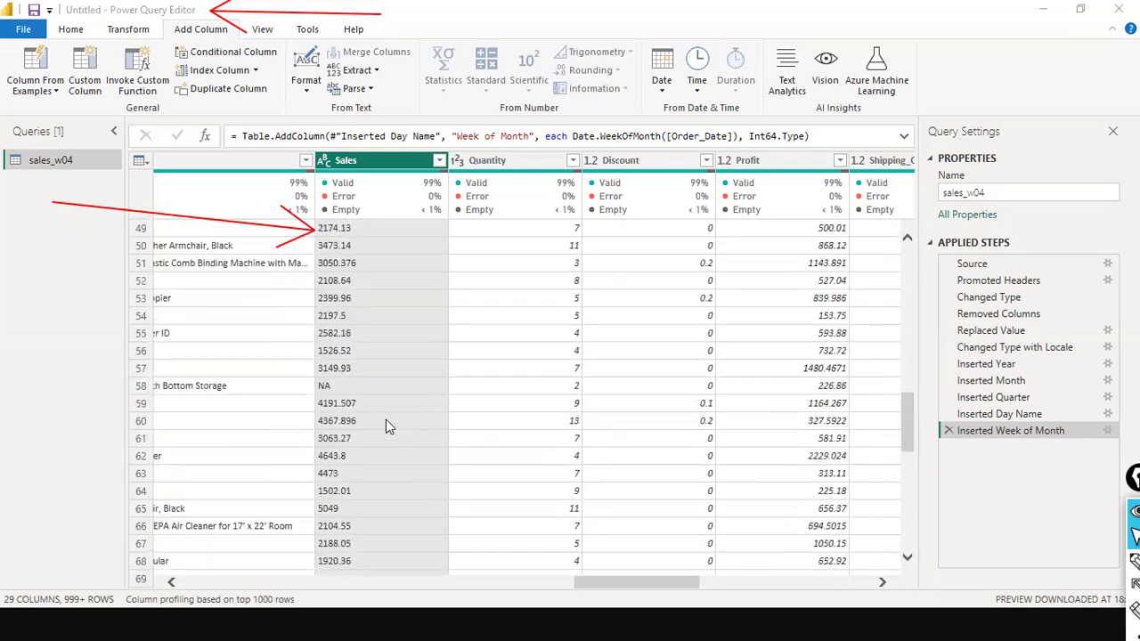
{"action": "scroll", "coordinate": [385, 420], "scroll_direction": "down", "scroll_amount": 3}
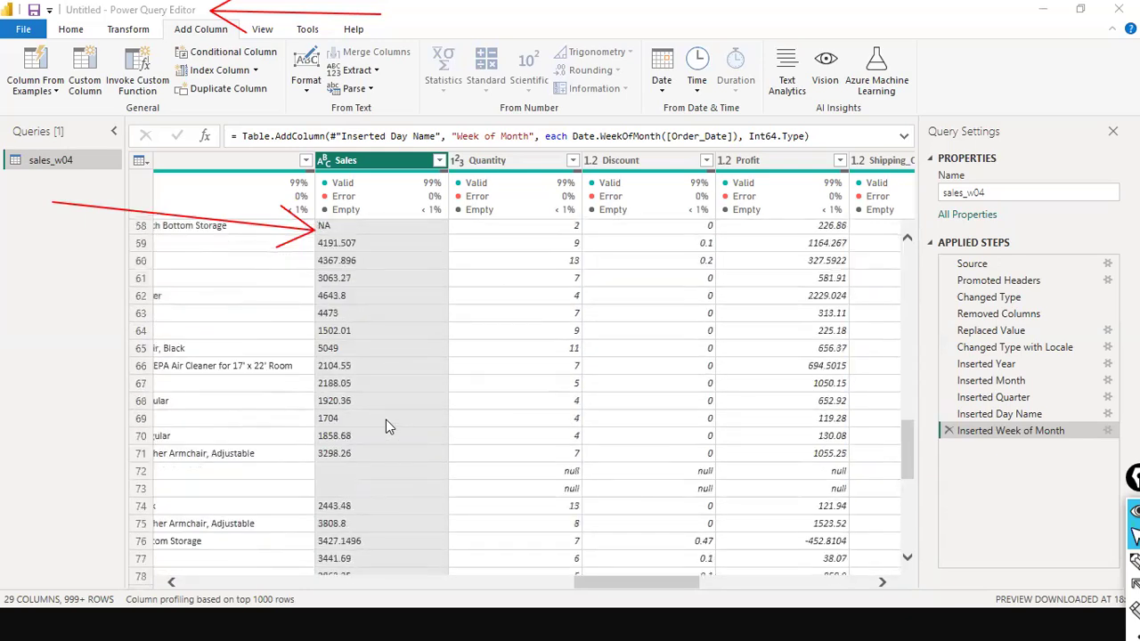
{"action": "scroll", "coordinate": [385, 419], "scroll_direction": "up", "scroll_amount": 10}
{"action": "scroll", "coordinate": [386, 420], "scroll_direction": "down", "scroll_amount": 8}
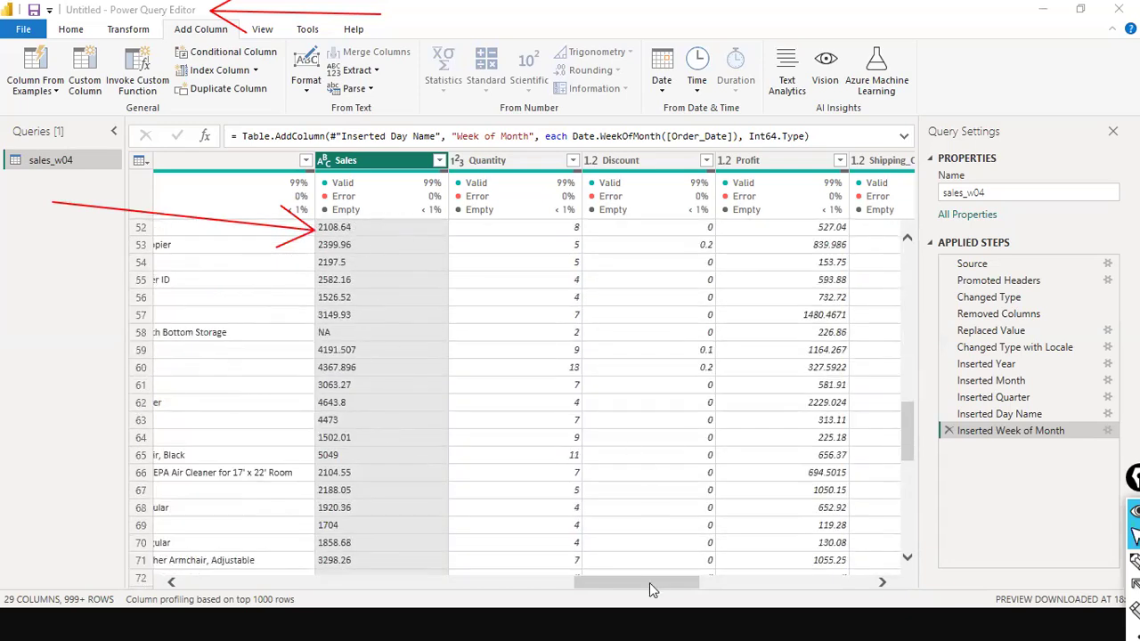
Examine the columns from Quantity to Return around rows 58 to 78 and compare them with the Sales entries
{"action": "left_click_drag", "start_coordinate": [649, 582], "coordinate": [702, 580]}
{"action": "scroll", "coordinate": [370, 424], "scroll_direction": "up", "scroll_amount": 4}
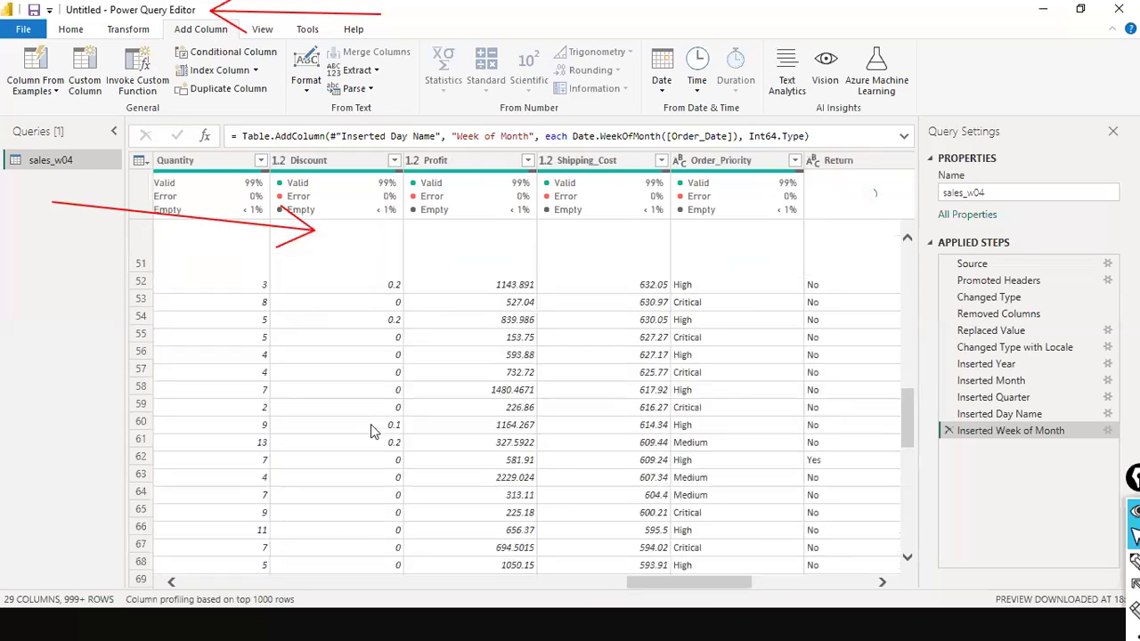
{"action": "scroll", "coordinate": [370, 424], "scroll_direction": "down", "scroll_amount": 6}
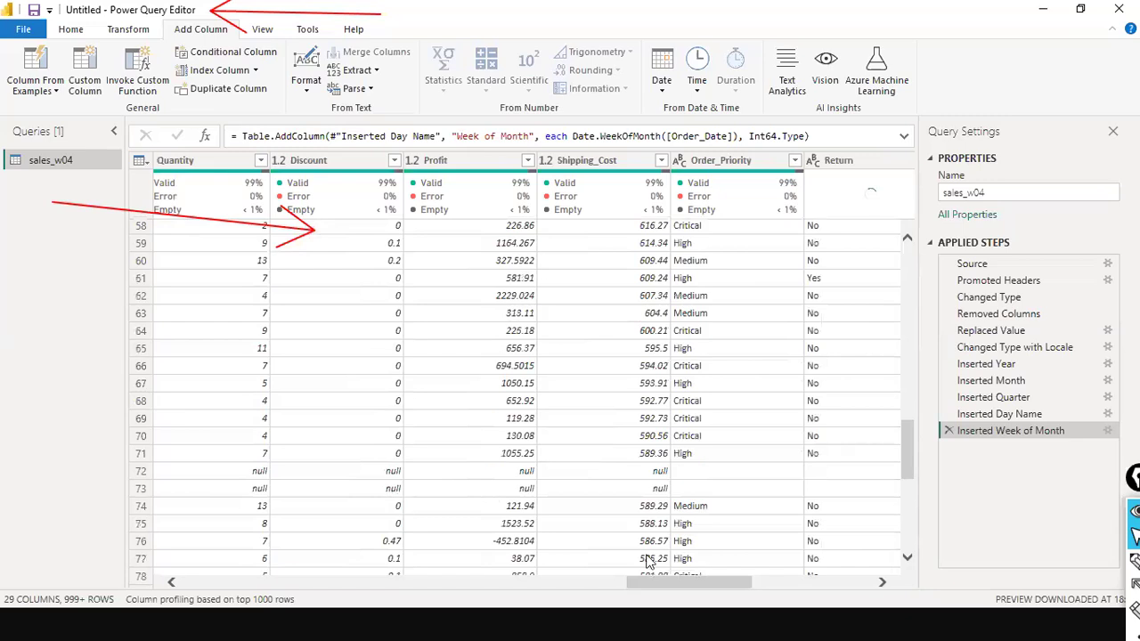
{"action": "scroll", "coordinate": [654, 586], "scroll_direction": "left", "scroll_amount": 1}
{"action": "left_click_drag", "start_coordinate": [481, 608], "coordinate": [606, 599]}
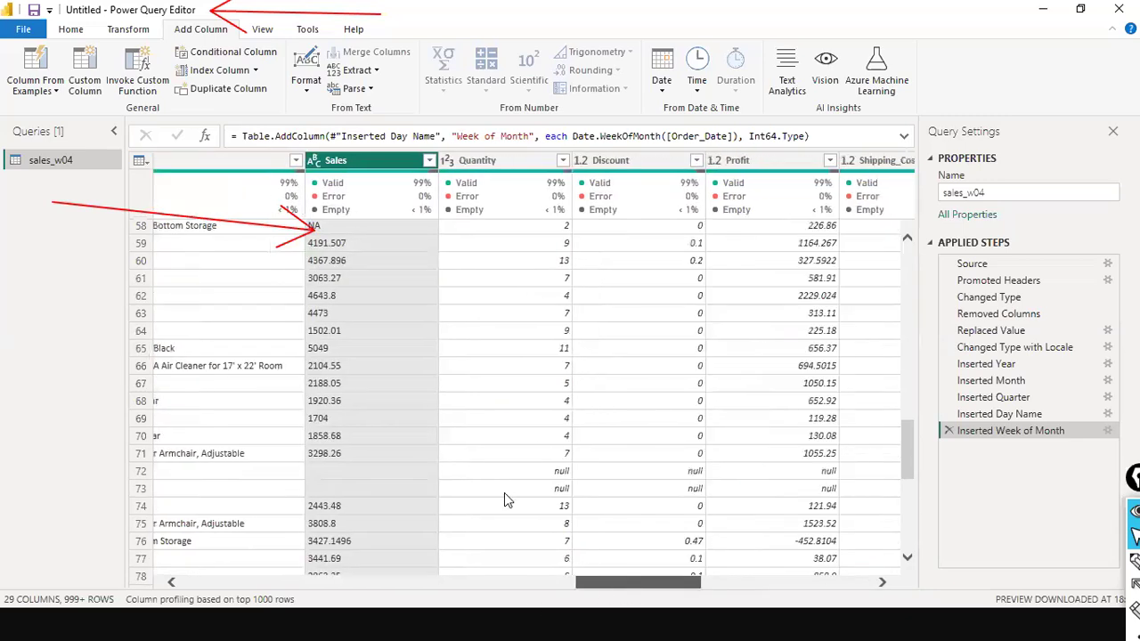
{"action": "scroll", "coordinate": [422, 348], "scroll_direction": "up", "scroll_amount": 3}
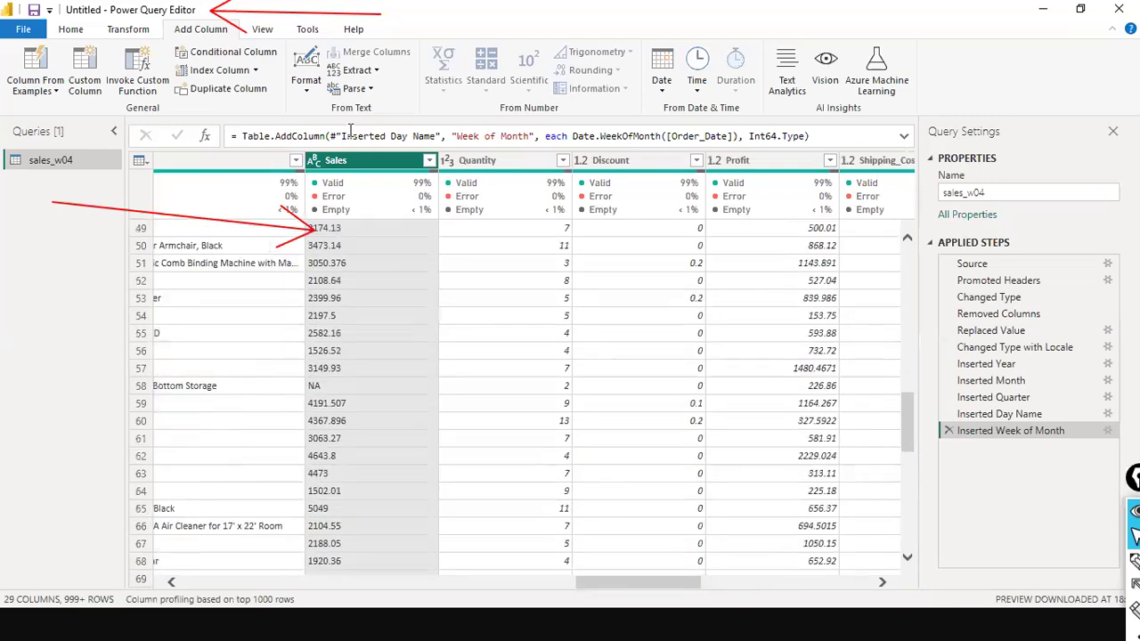
{"action": "scroll", "coordinate": [346, 158], "scroll_direction": "down", "scroll_amount": 4}
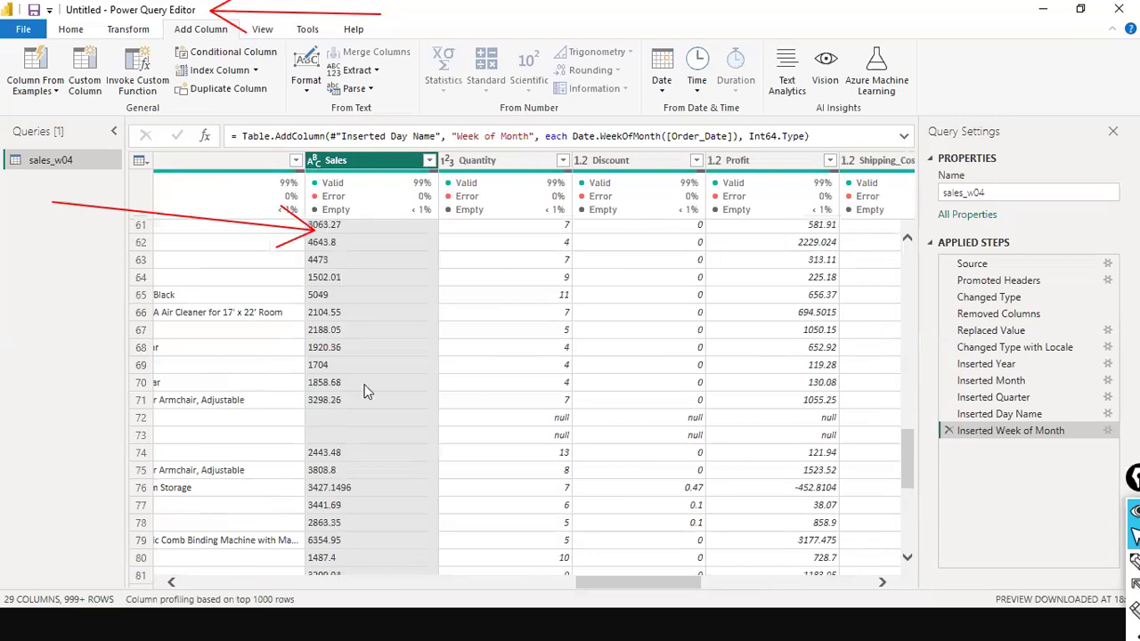
{"action": "left_click_drag", "start_coordinate": [658, 583], "coordinate": [639, 583]}
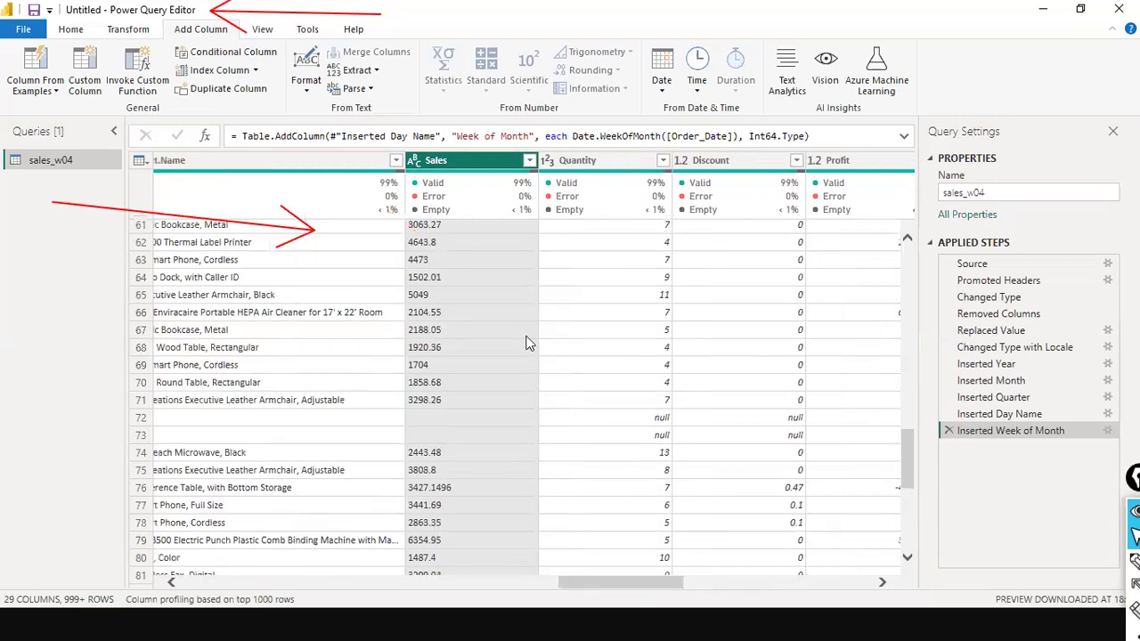
Replace the $ sign with an empty value throughout the Sales column
{"action": "scroll", "coordinate": [525, 342], "scroll_direction": "up", "scroll_amount": 5}
{"action": "scroll", "coordinate": [526, 342], "scroll_direction": "up", "scroll_amount": 6}
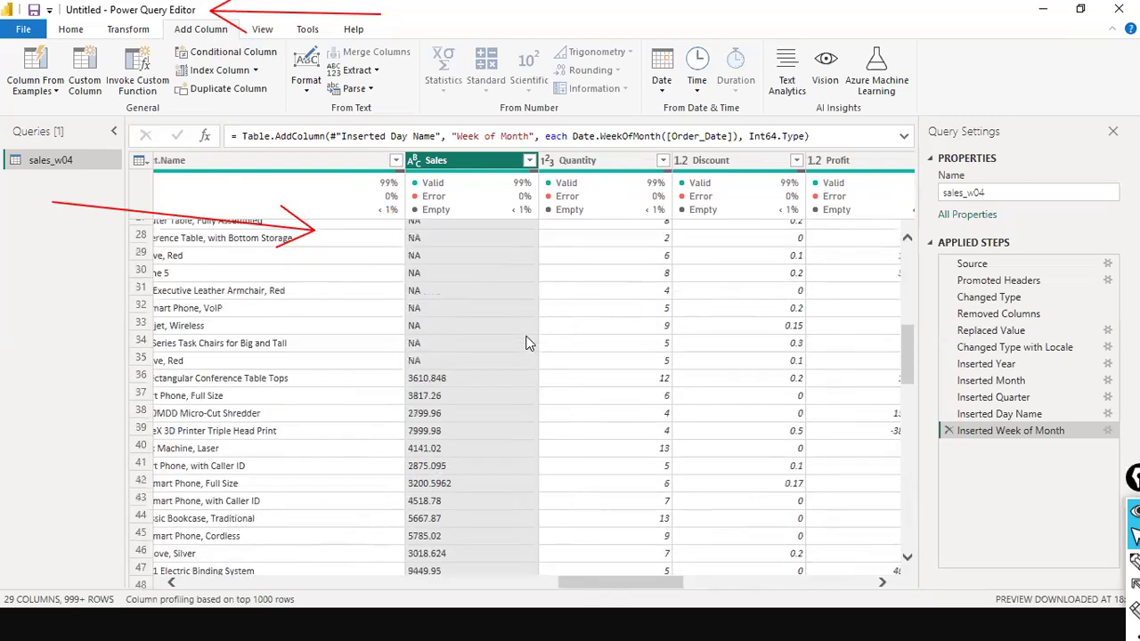
{"action": "scroll", "coordinate": [525, 343], "scroll_direction": "up", "scroll_amount": 9}
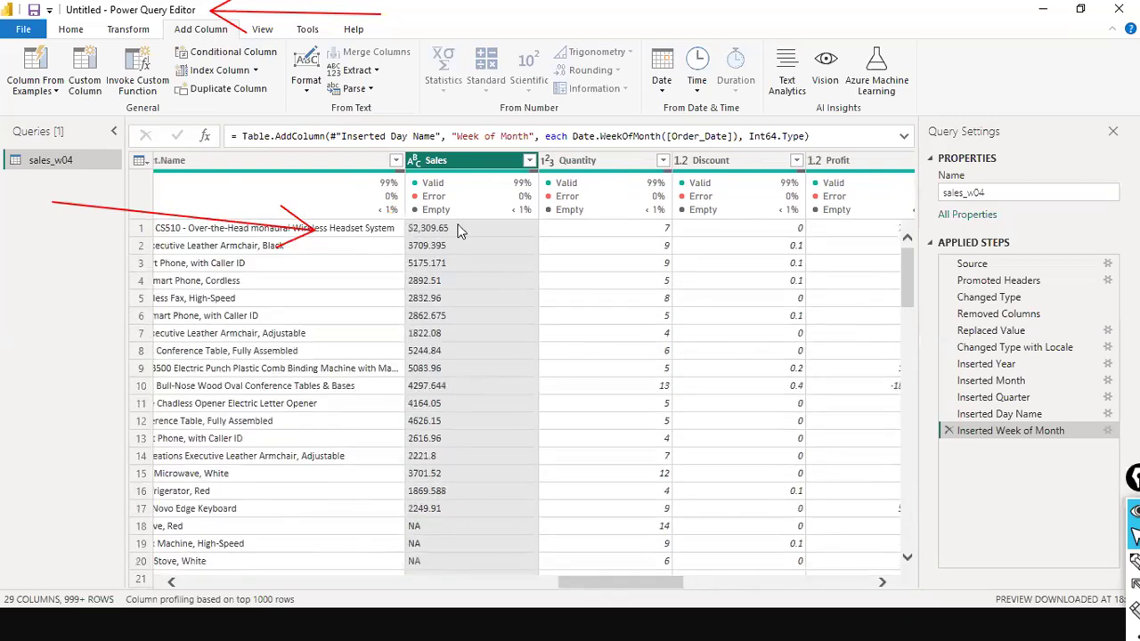
{"action": "right_click", "coordinate": [480, 159]}
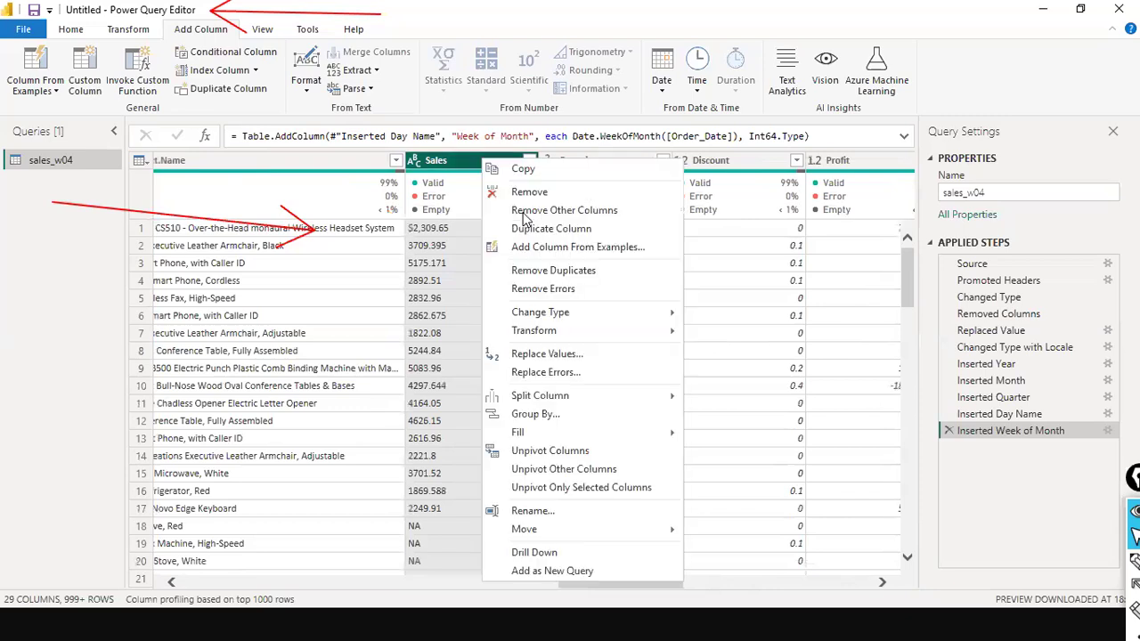
{"action": "left_click", "coordinate": [582, 354]}
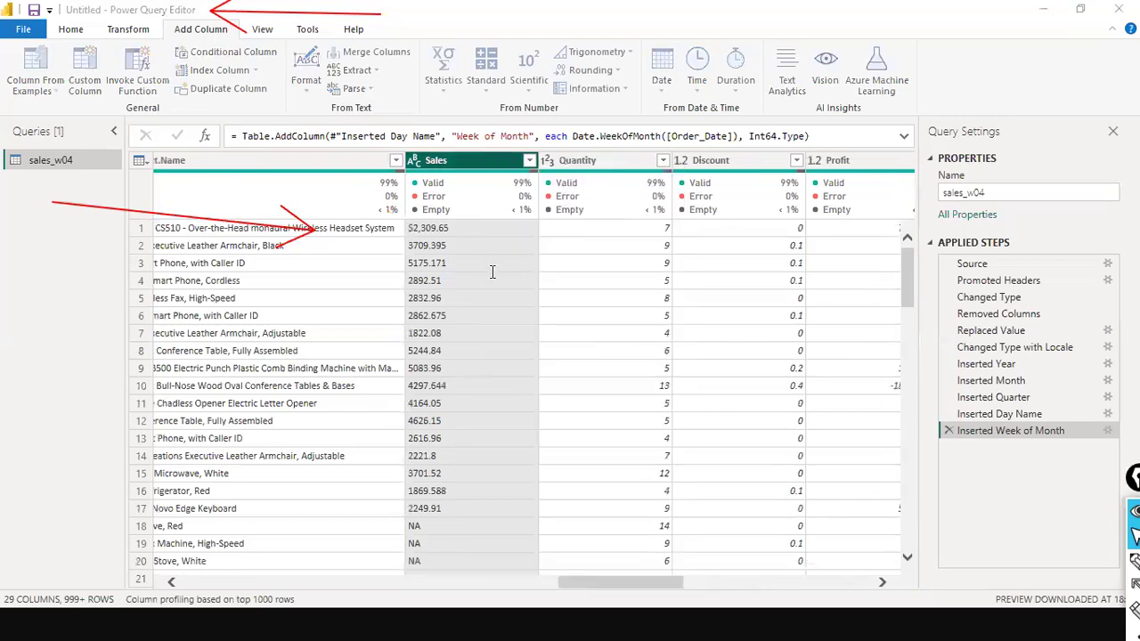
{"action": "type", "text": "$"}
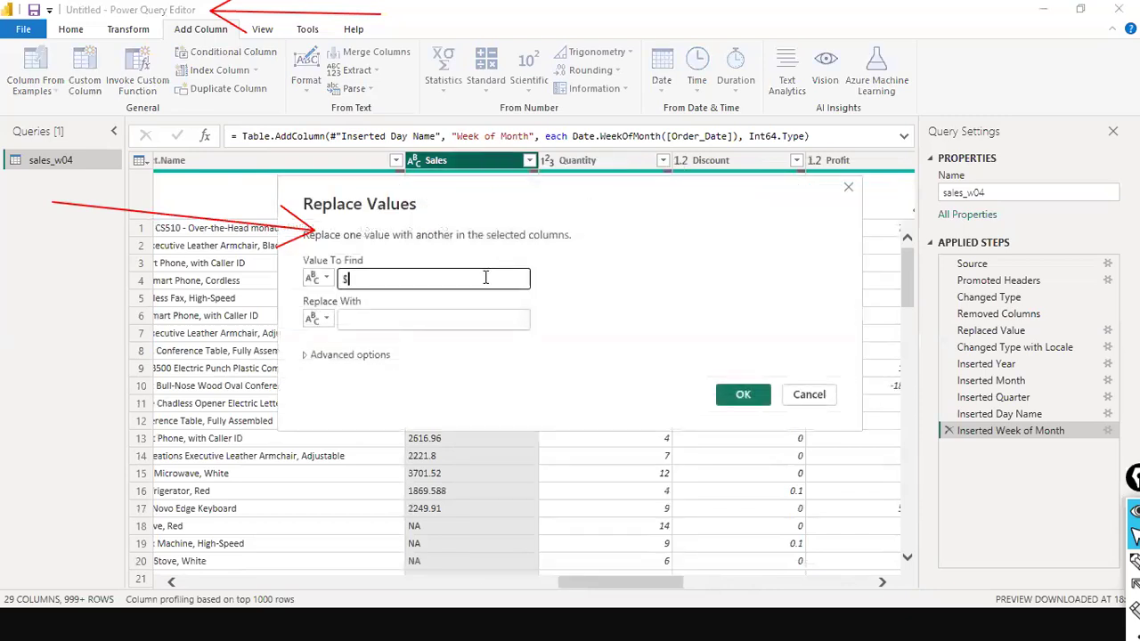
{"action": "left_click", "coordinate": [390, 325]}
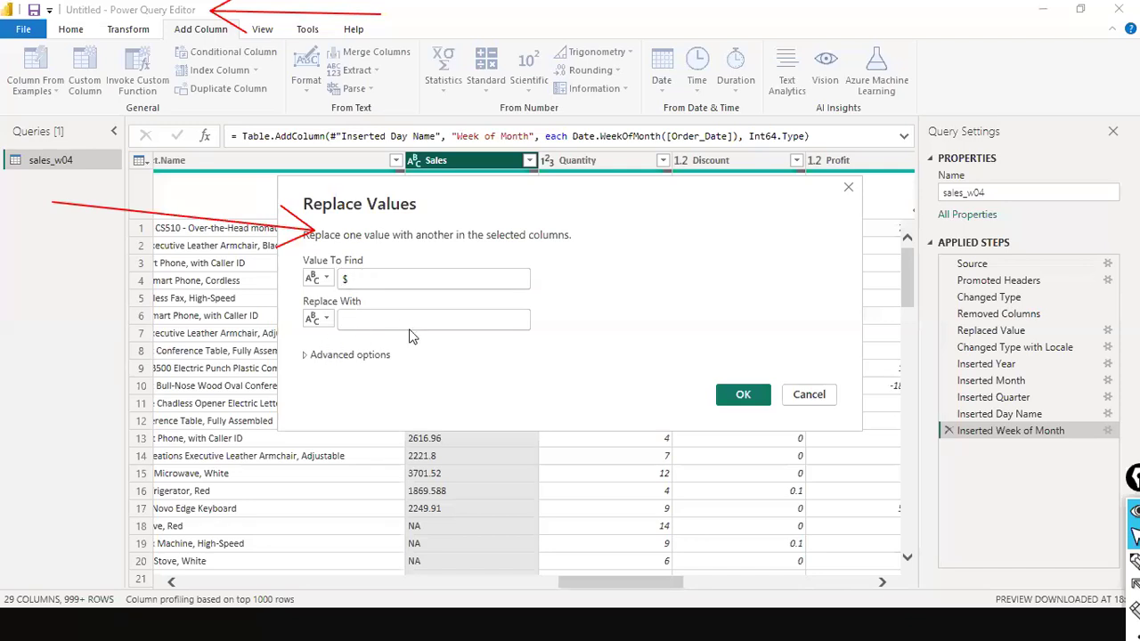
{"action": "left_click", "coordinate": [748, 397]}
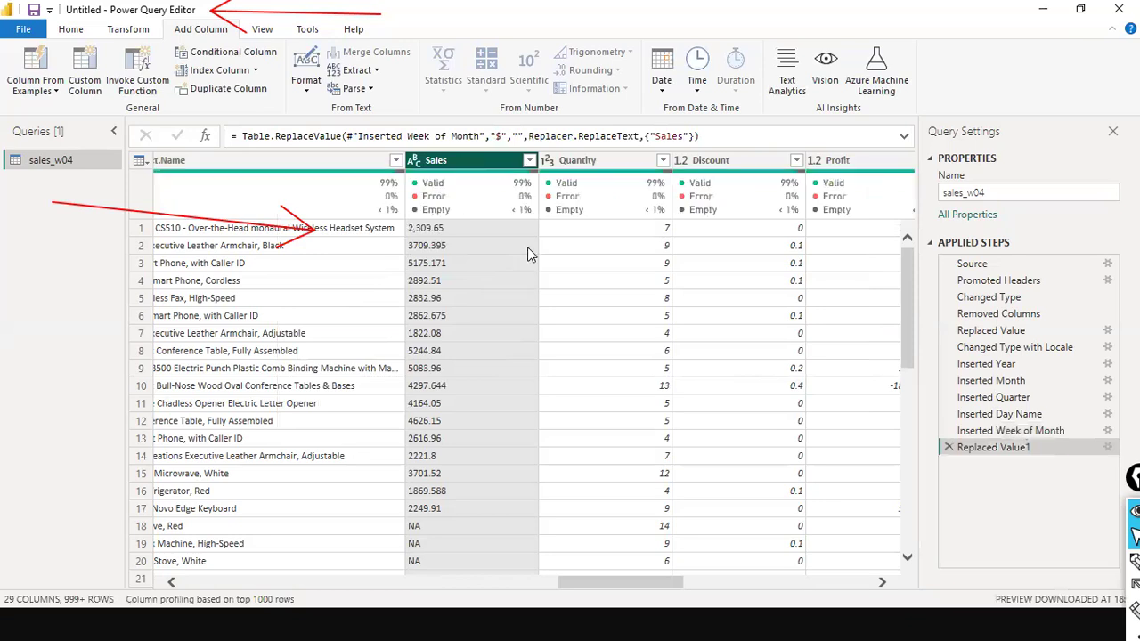
Replace every NA value in the Sales column with 0
{"action": "right_click", "coordinate": [464, 164]}
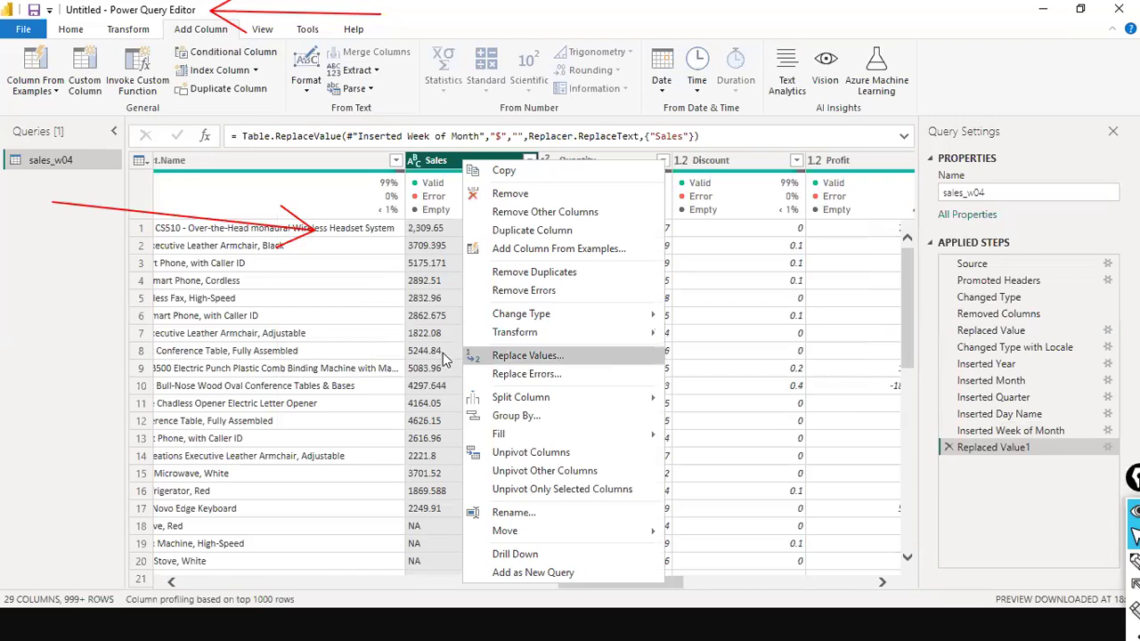
{"action": "left_click", "coordinate": [594, 355]}
{"action": "type", "text": "NA"}
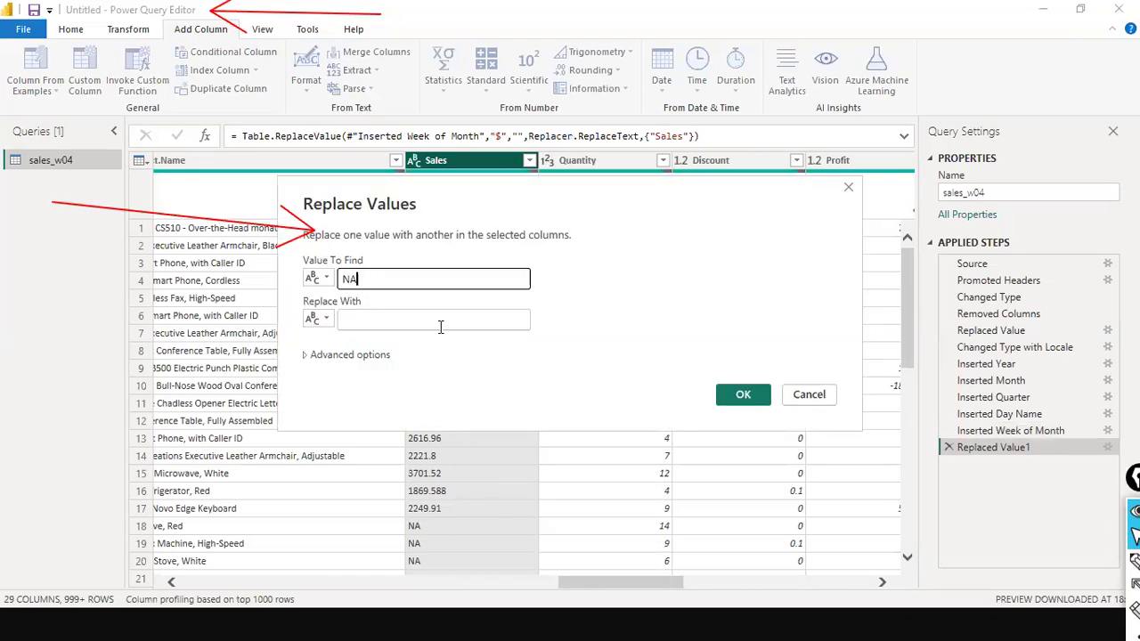
{"action": "key", "text": "Tab"}
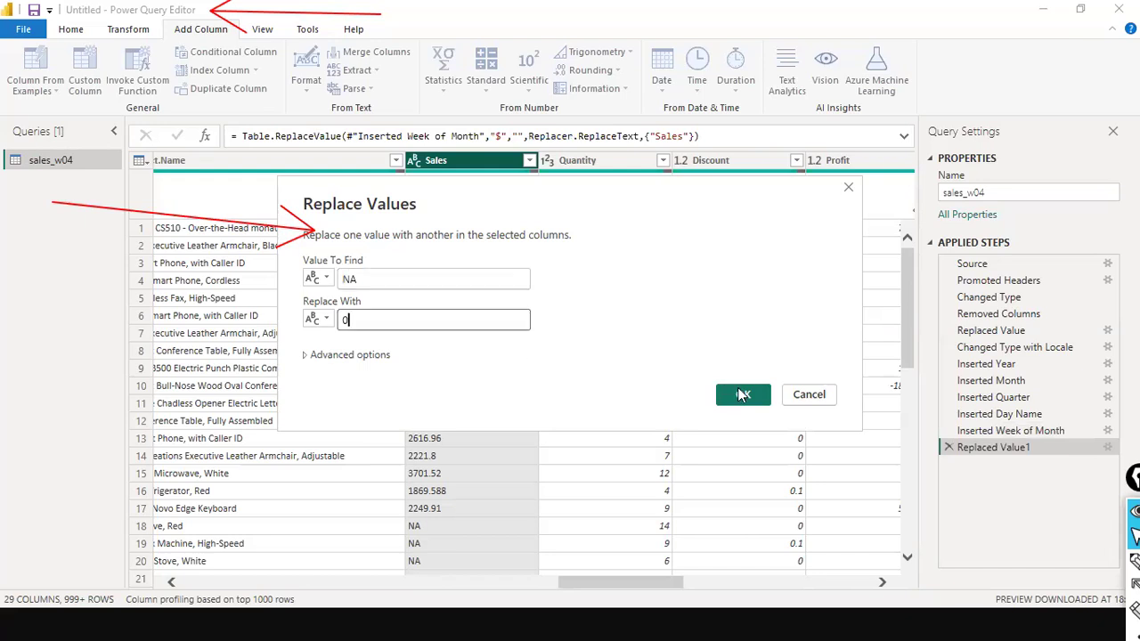
{"action": "type", "text": "0"}
{"action": "left_click", "coordinate": [732, 400]}
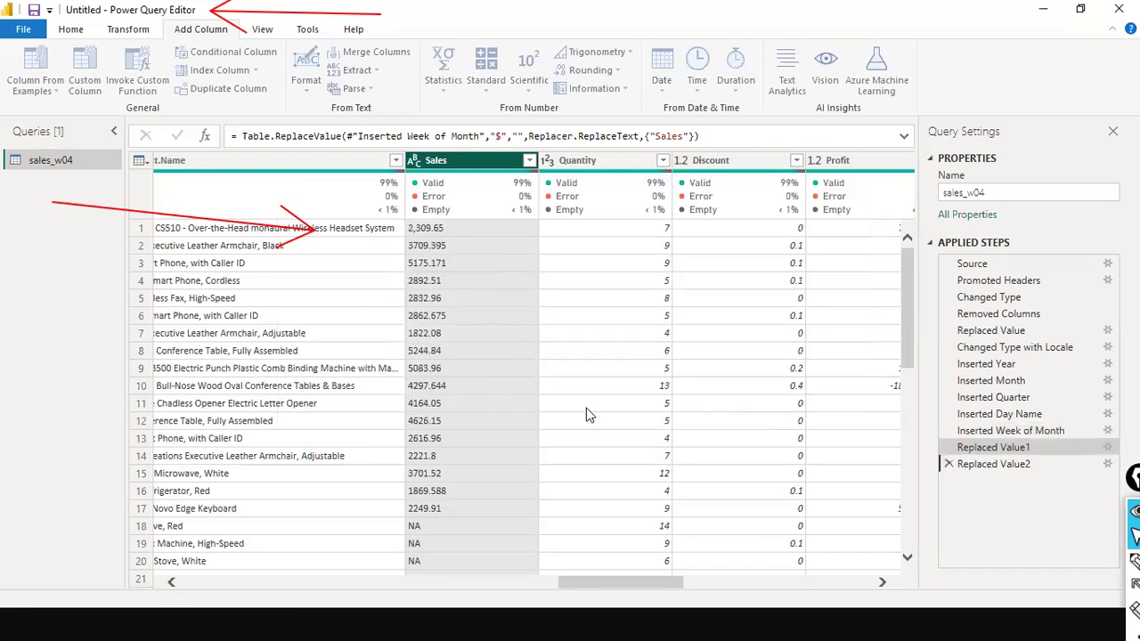
Look through the Sales column to check the replaced values and any remaining blank entries
{"action": "scroll", "coordinate": [454, 361], "scroll_direction": "down", "scroll_amount": 10}
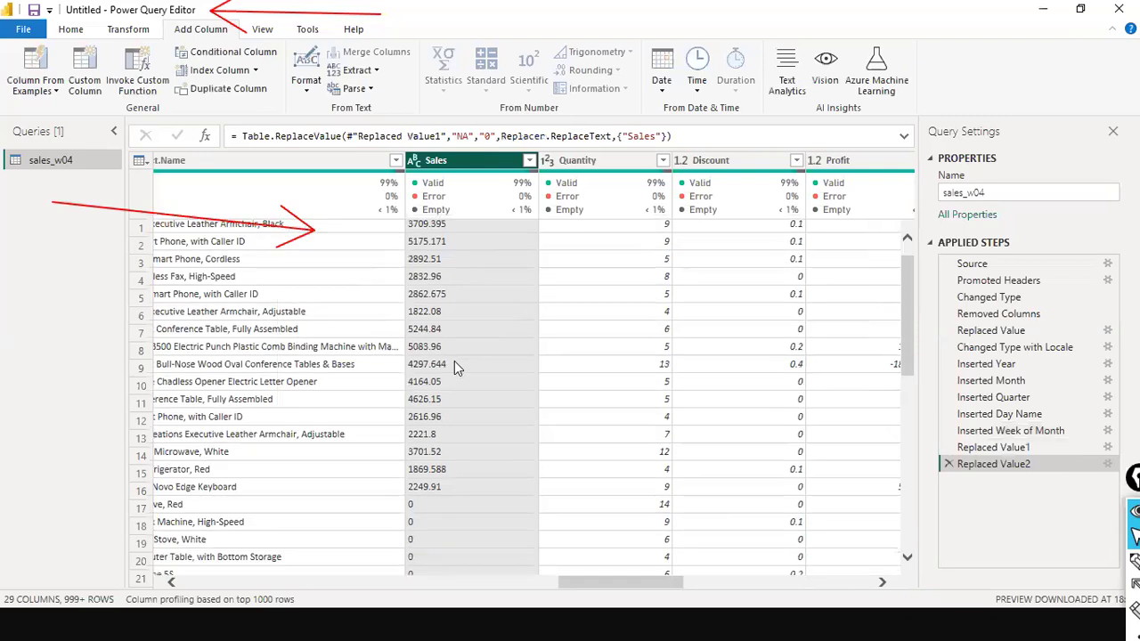
{"action": "scroll", "coordinate": [454, 361], "scroll_direction": "up", "scroll_amount": 10}
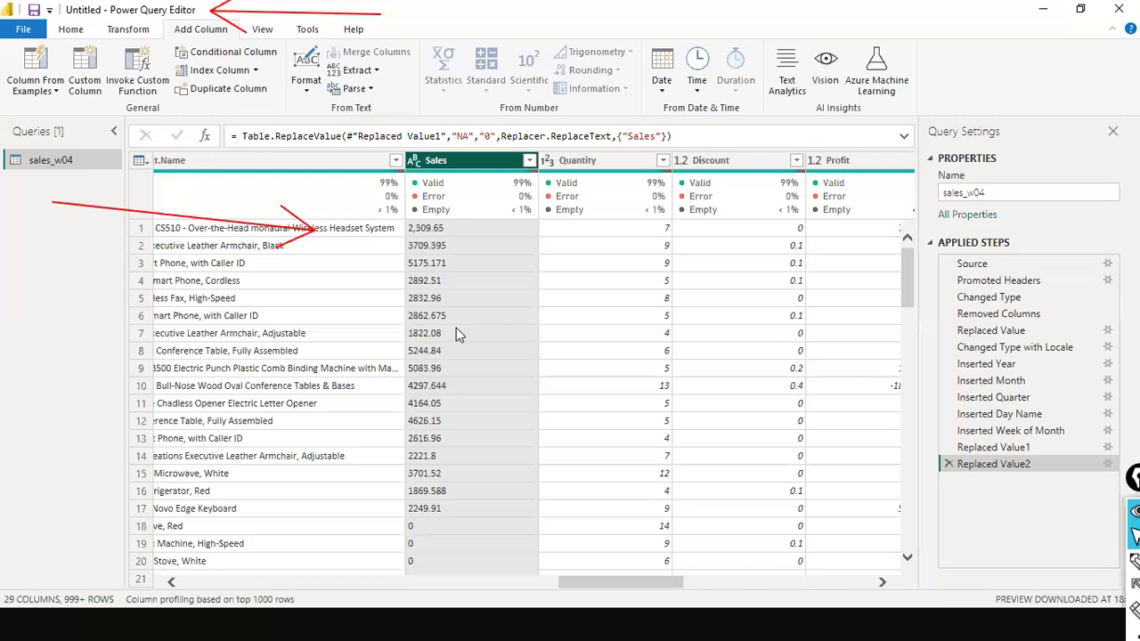
{"action": "scroll", "coordinate": [456, 328], "scroll_direction": "down", "scroll_amount": 2}
{"action": "scroll", "coordinate": [456, 327], "scroll_direction": "up", "scroll_amount": 1}
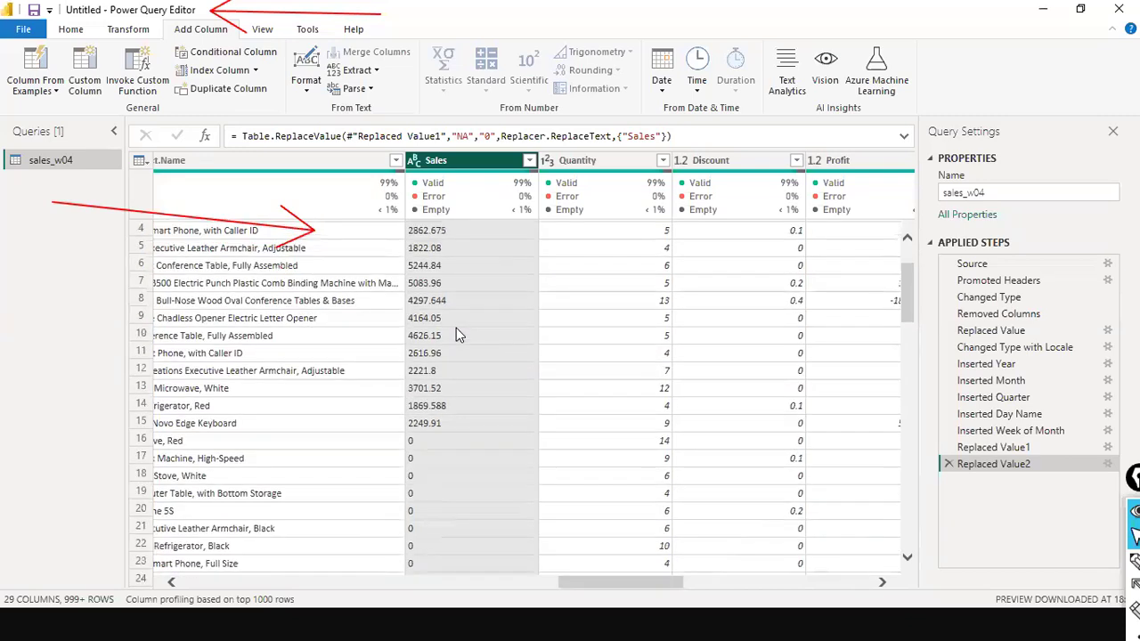
{"action": "scroll", "coordinate": [456, 328], "scroll_direction": "down", "scroll_amount": 12}
{"action": "scroll", "coordinate": [456, 327], "scroll_direction": "down", "scroll_amount": 11}
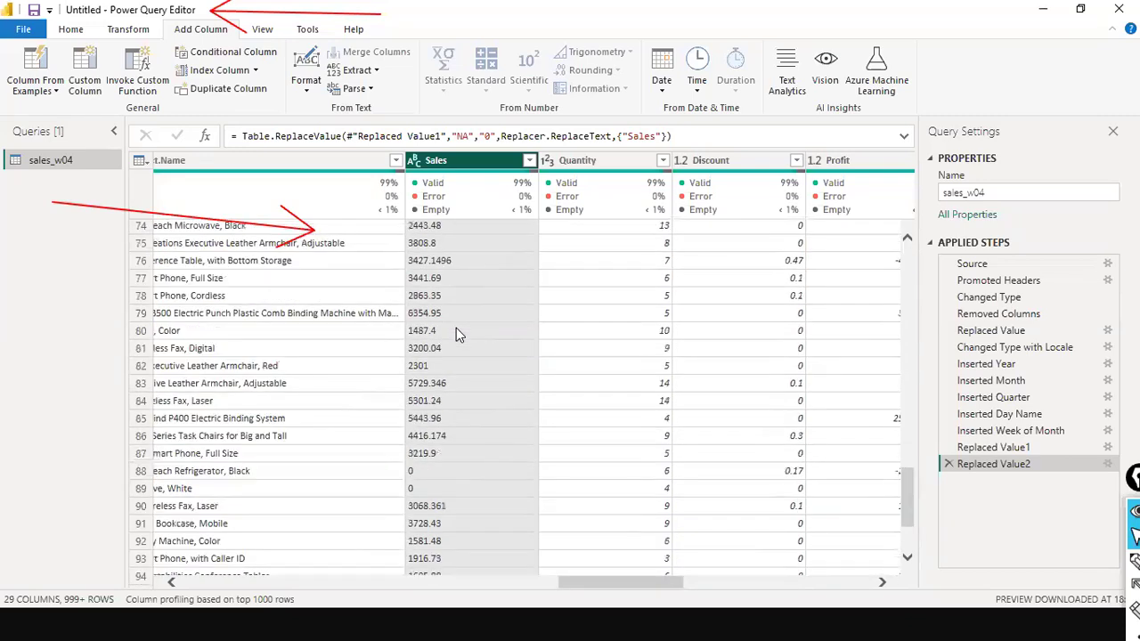
{"action": "scroll", "coordinate": [456, 334], "scroll_direction": "up", "scroll_amount": 3}
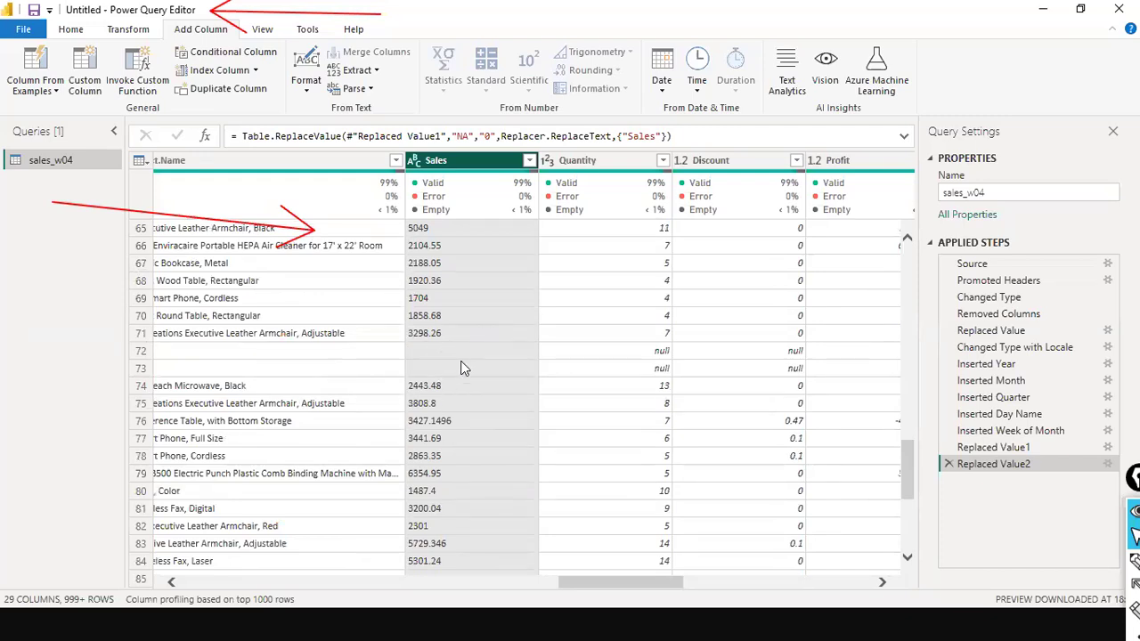
{"action": "scroll", "coordinate": [460, 368], "scroll_direction": "down", "scroll_amount": 1}
{"action": "scroll", "coordinate": [461, 368], "scroll_direction": "down", "scroll_amount": 3}
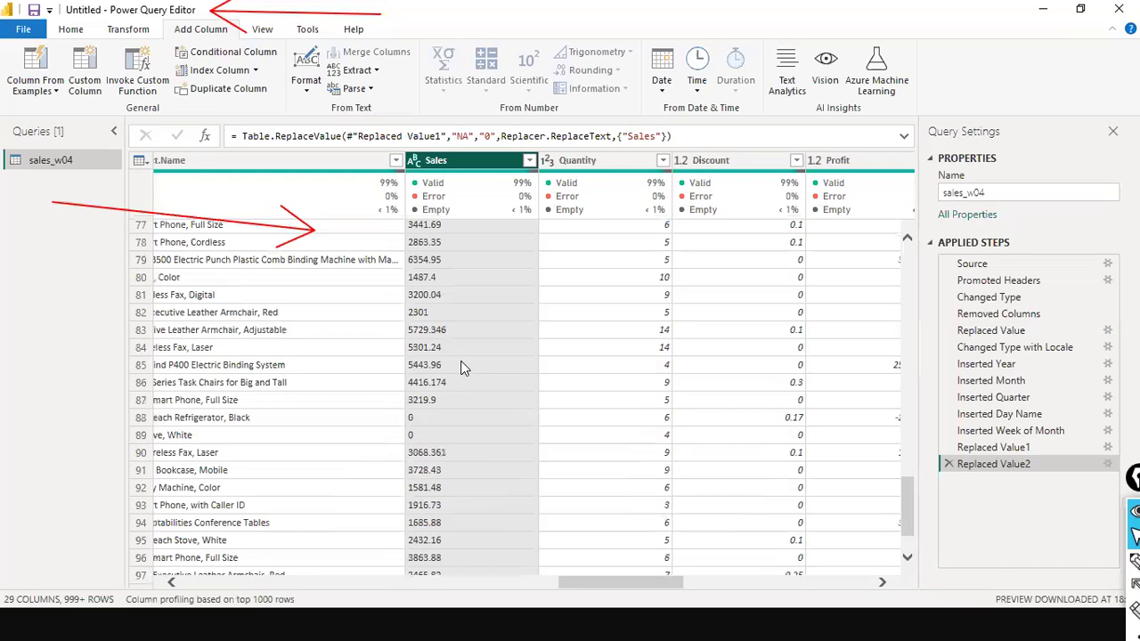
{"action": "scroll", "coordinate": [460, 364], "scroll_direction": "up", "scroll_amount": 4}
{"action": "scroll", "coordinate": [461, 365], "scroll_direction": "up", "scroll_amount": 5}
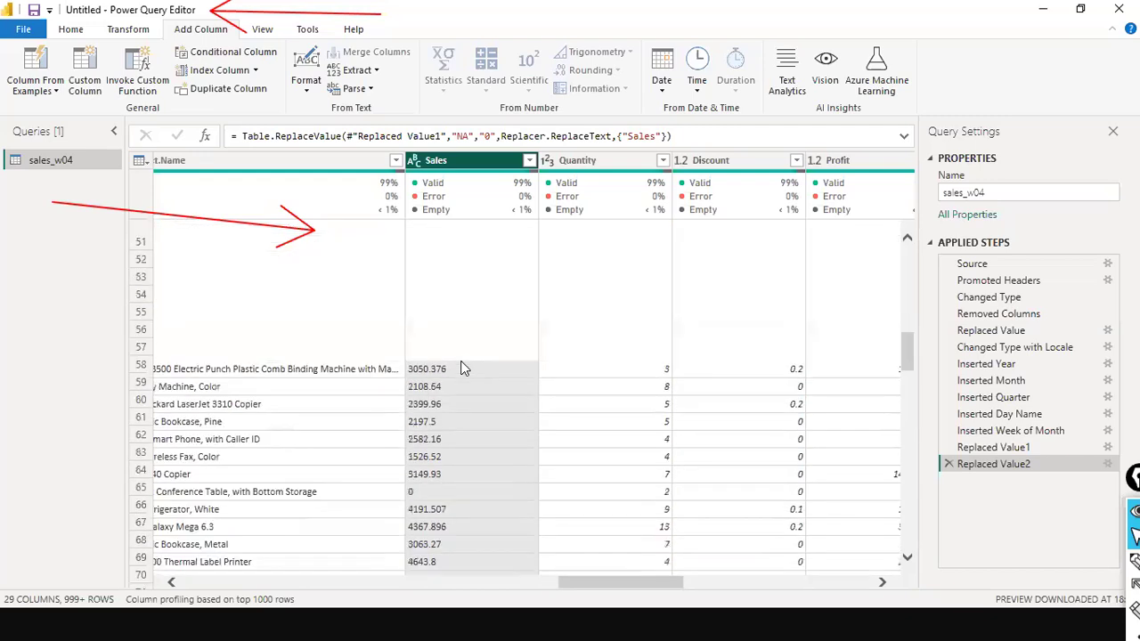
{"action": "scroll", "coordinate": [461, 368], "scroll_direction": "up", "scroll_amount": 8}
{"action": "scroll", "coordinate": [460, 367], "scroll_direction": "up", "scroll_amount": 8}
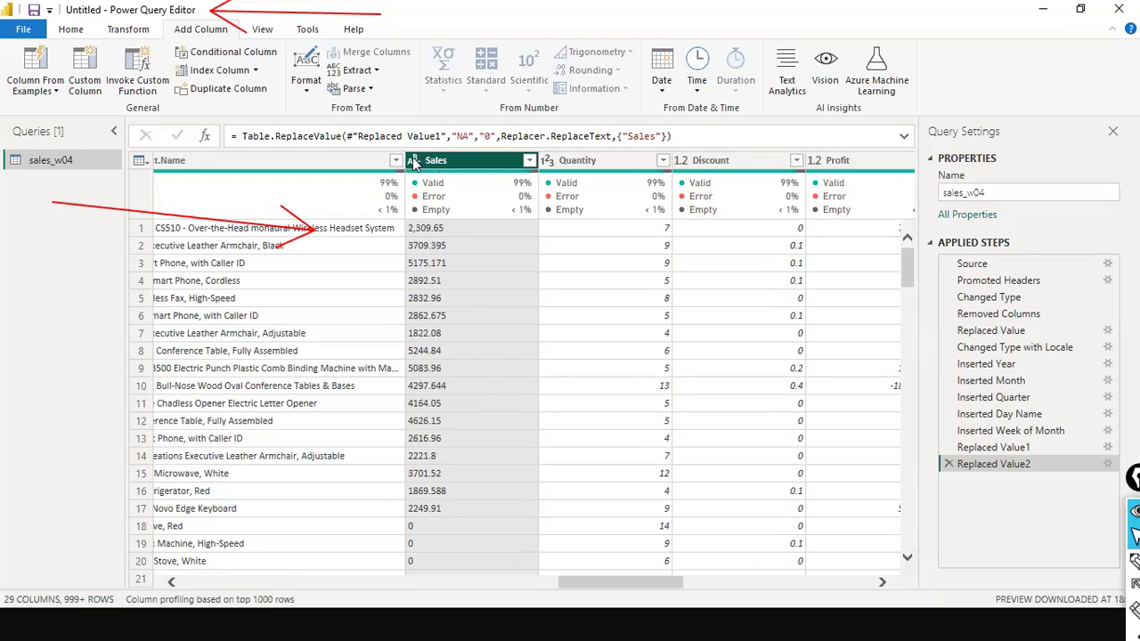
Try the Fixed decimal number type on the Sales column, check the converted values and remove that type change
{"action": "left_click", "coordinate": [414, 162]}
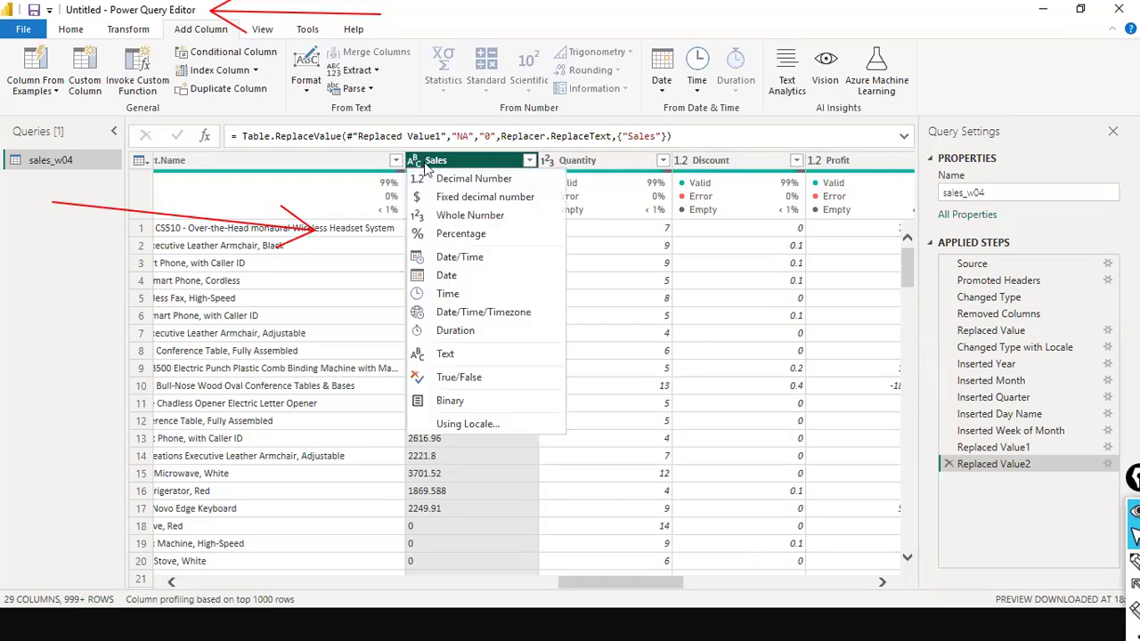
{"action": "left_click", "coordinate": [469, 196]}
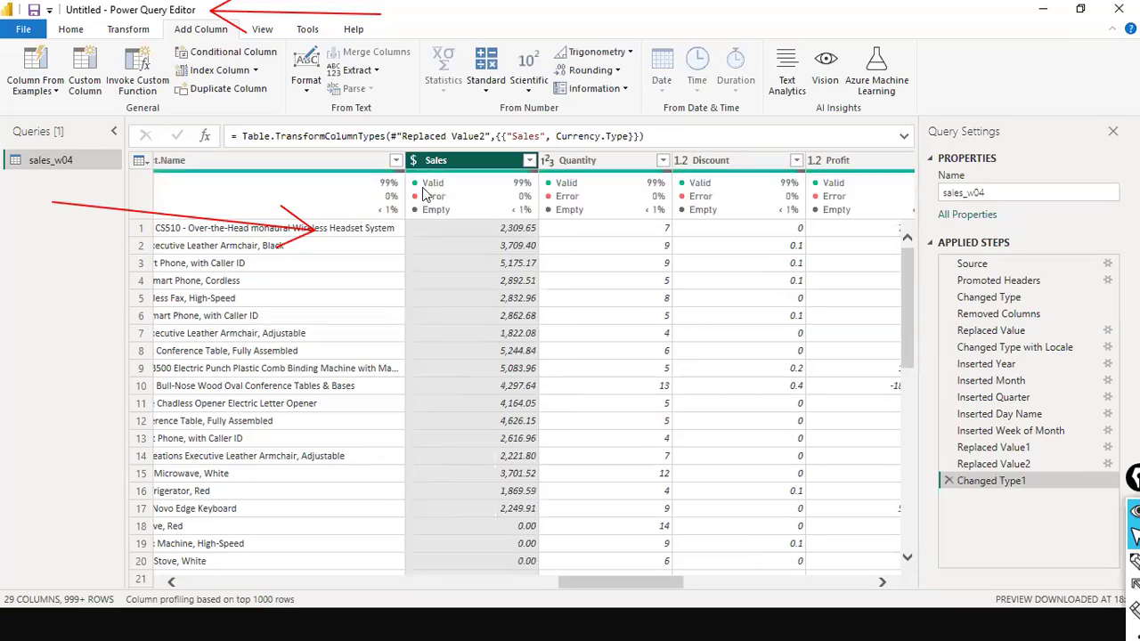
{"action": "scroll", "coordinate": [479, 336], "scroll_direction": "down", "scroll_amount": 13}
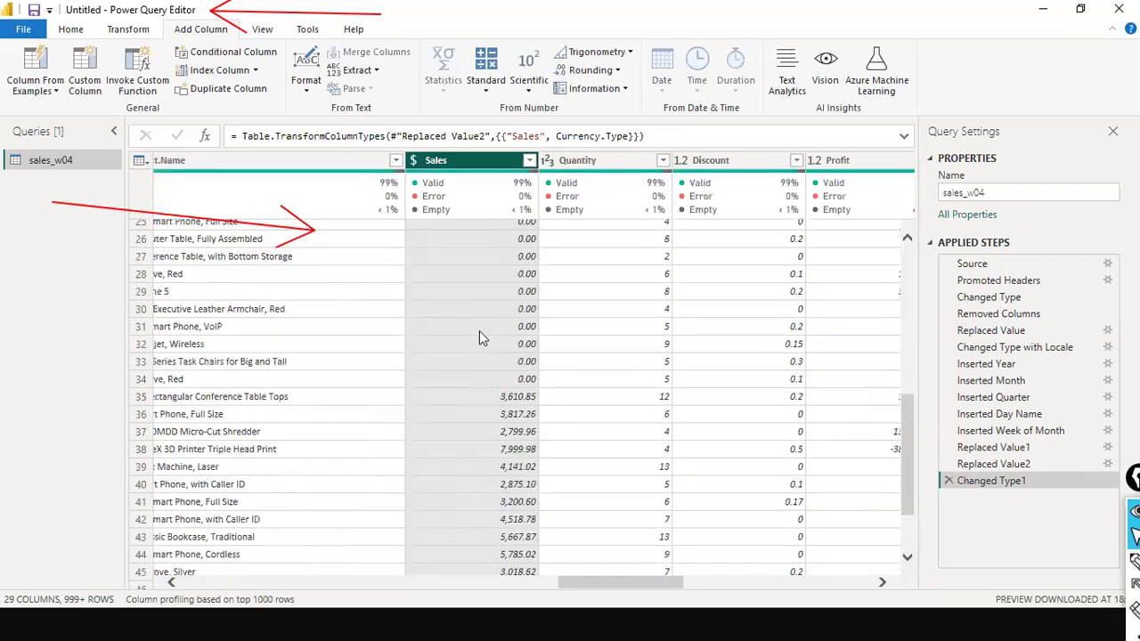
{"action": "scroll", "coordinate": [480, 335], "scroll_direction": "up", "scroll_amount": 11}
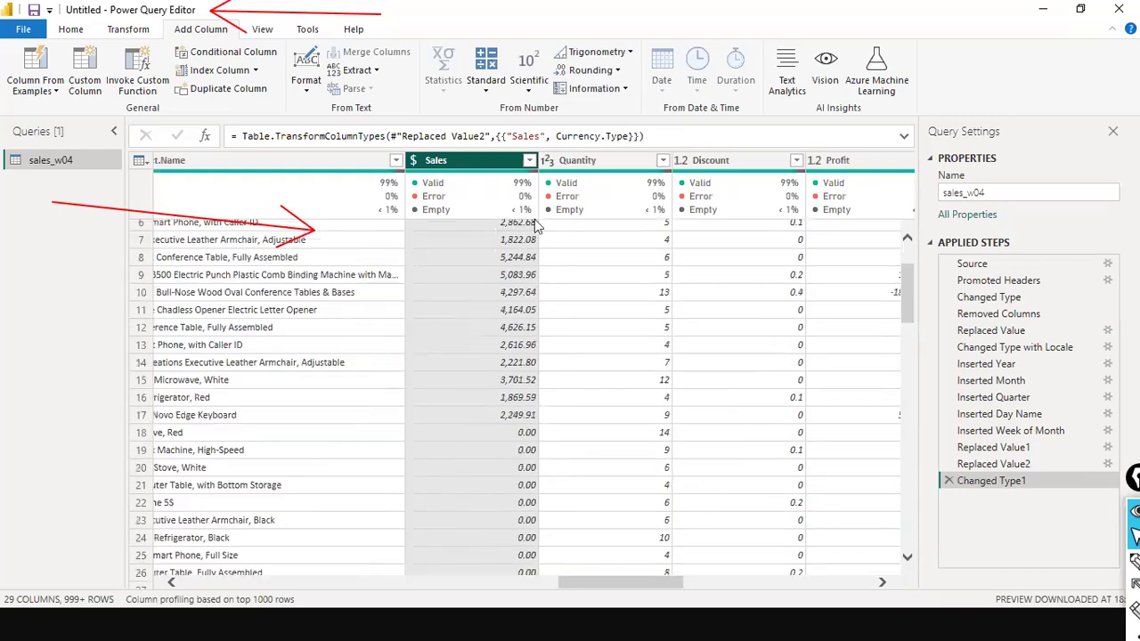
{"action": "scroll", "coordinate": [534, 223], "scroll_direction": "up", "scroll_amount": 2}
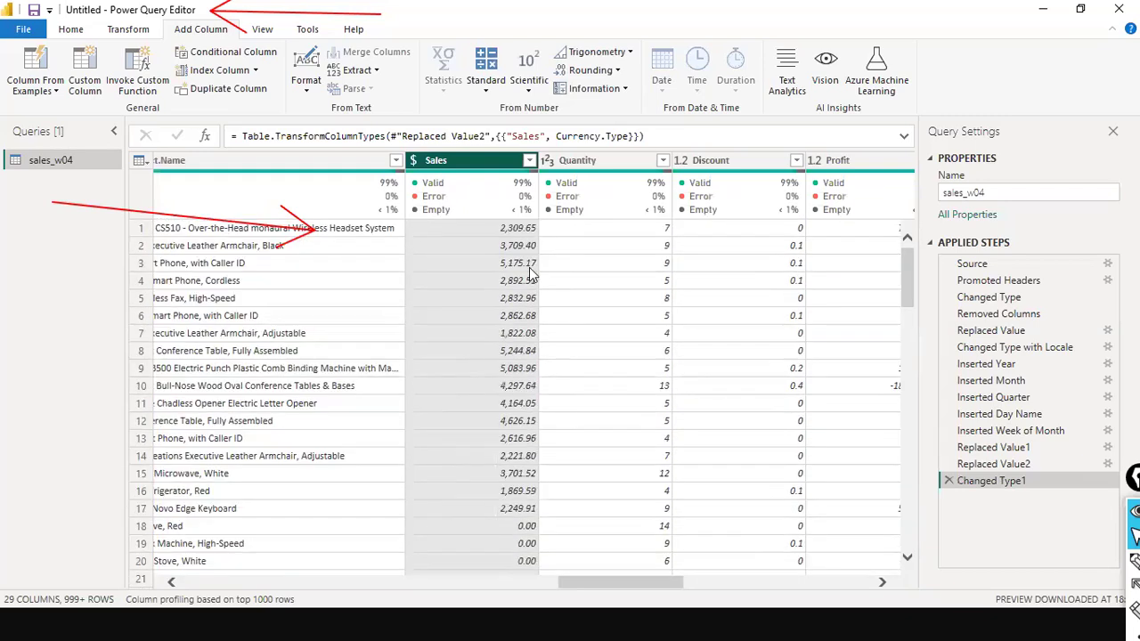
{"action": "left_click", "coordinate": [947, 480]}
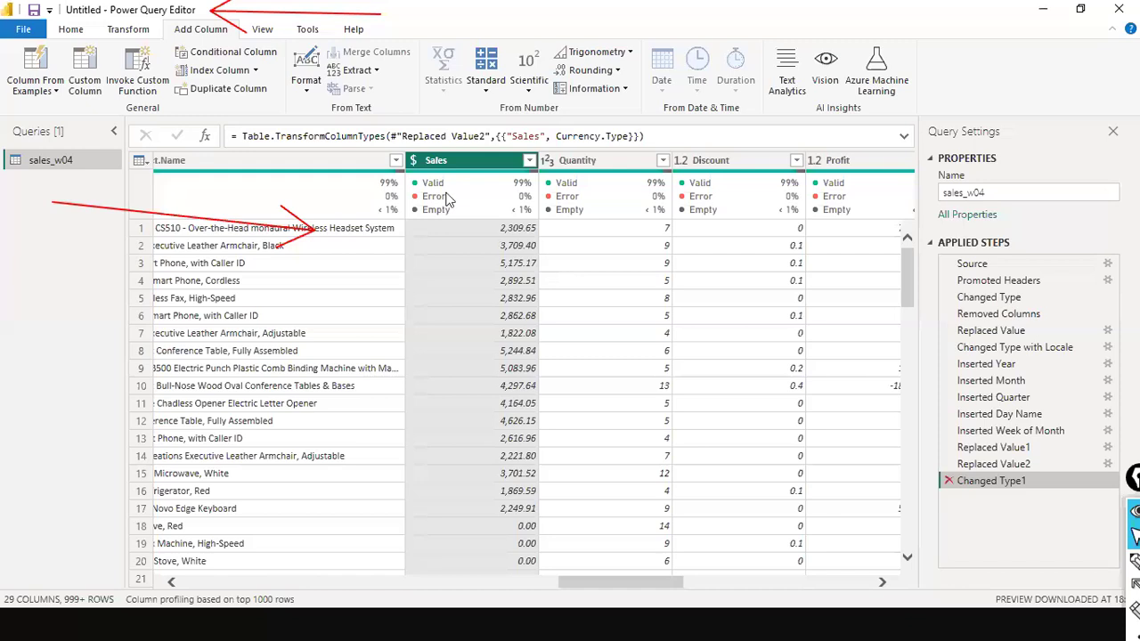
Convert the Sales column to Decimal Number and replace that conversion with Fixed decimal number
{"action": "left_click", "coordinate": [415, 164]}
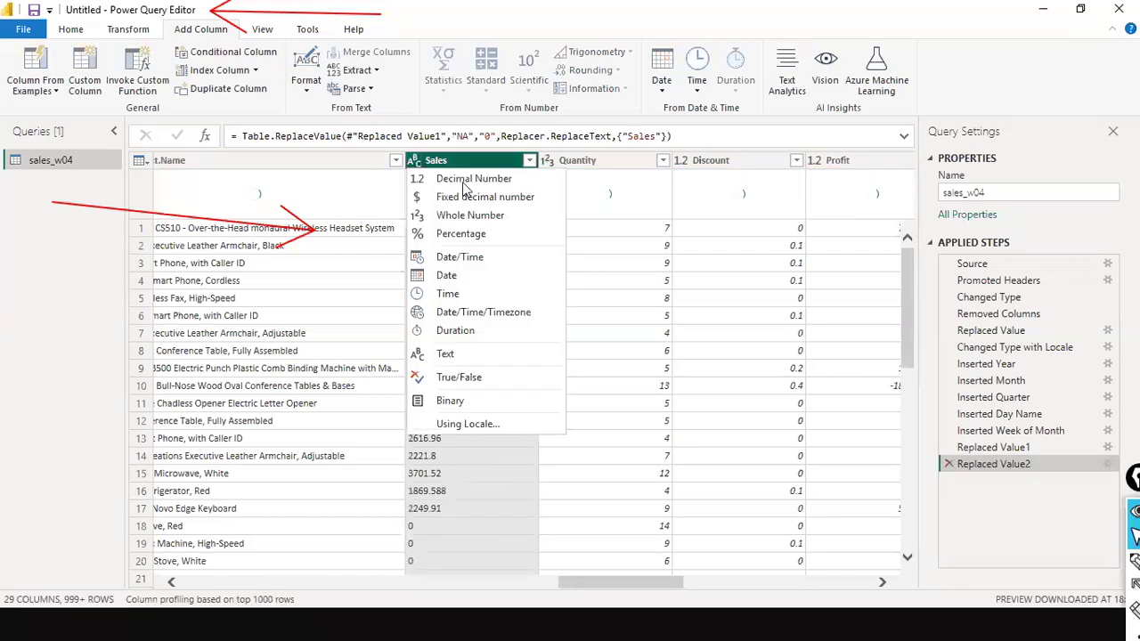
{"action": "left_click", "coordinate": [464, 183]}
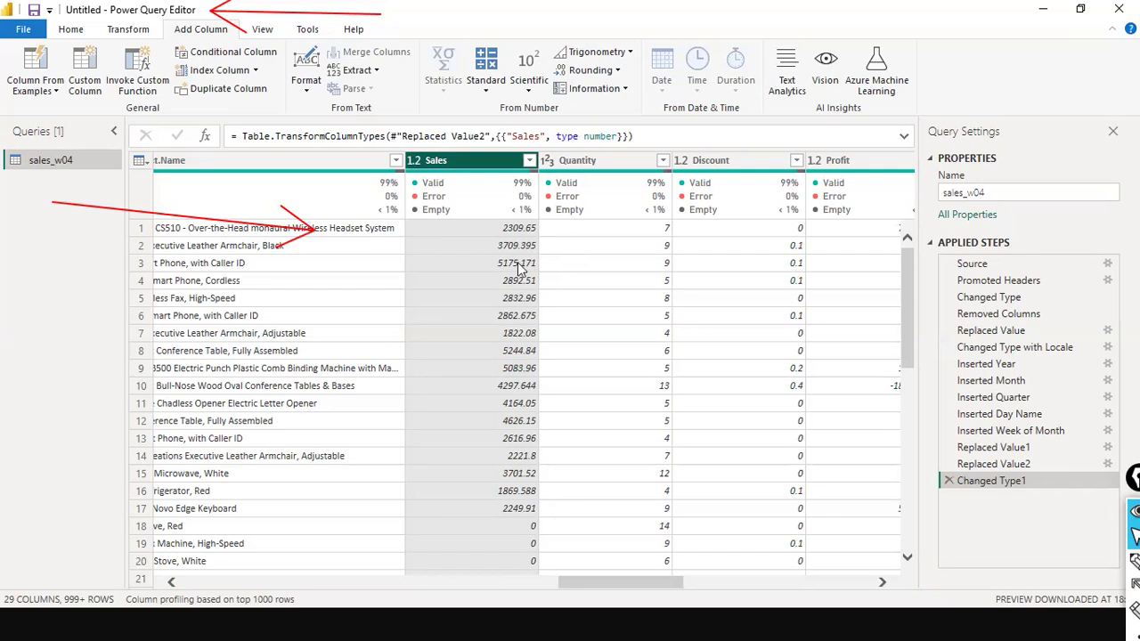
{"action": "left_click", "coordinate": [414, 160]}
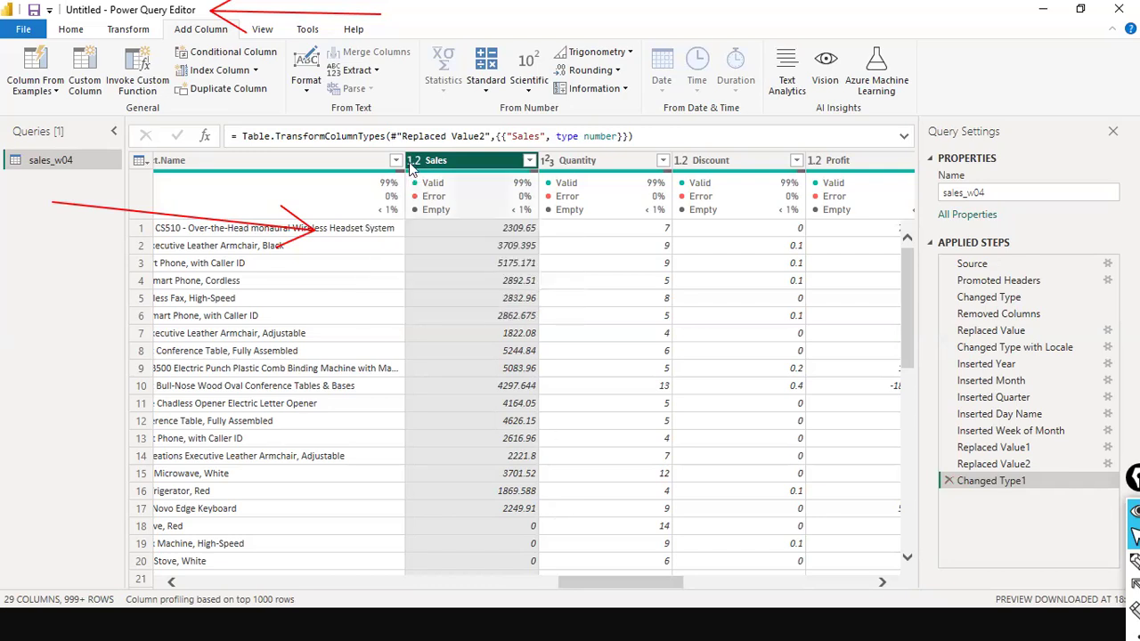
{"action": "left_click", "coordinate": [434, 204]}
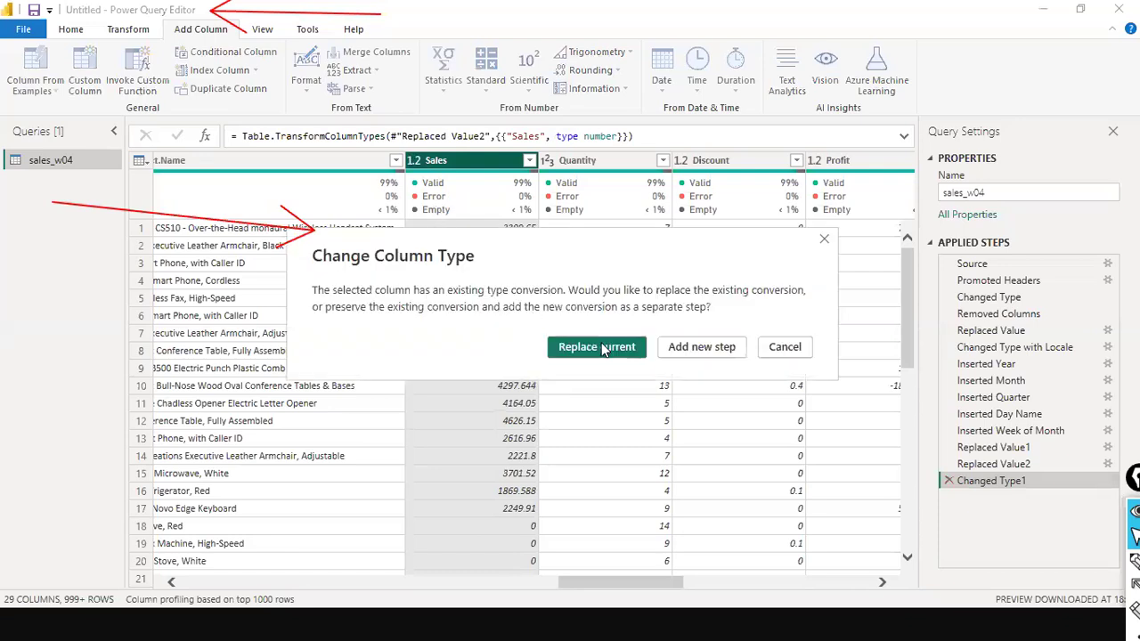
{"action": "left_click", "coordinate": [603, 344]}
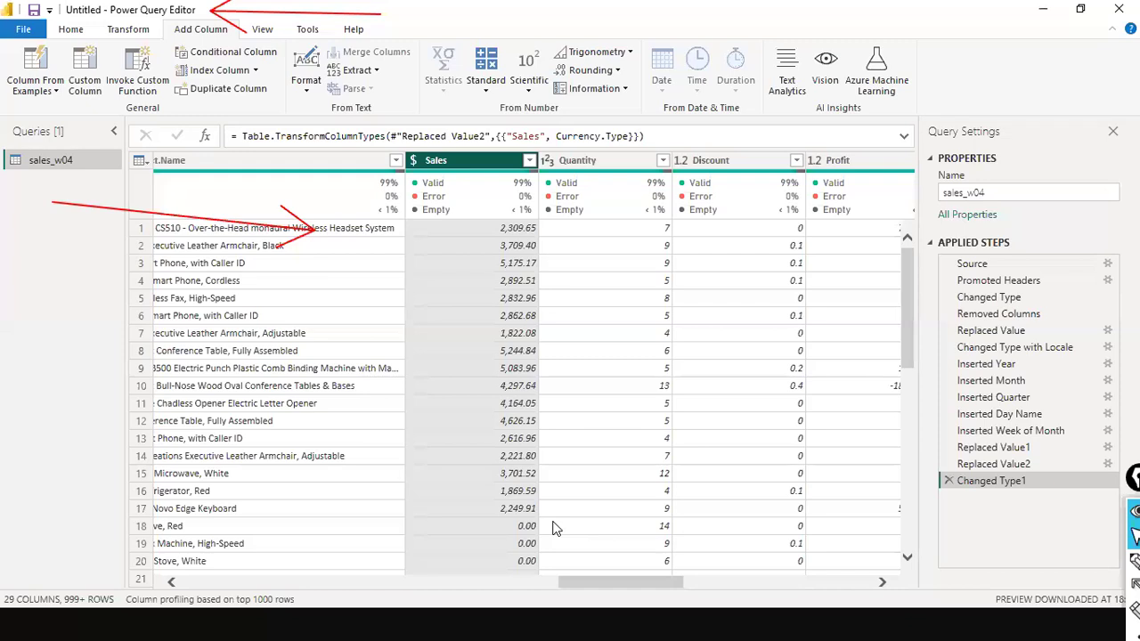
{"action": "scroll", "coordinate": [552, 529], "scroll_direction": "down", "scroll_amount": 3}
{"action": "scroll", "coordinate": [552, 528], "scroll_direction": "up", "scroll_amount": 3}
Keep only the rows that have duplicated values in the Sales column
{"action": "left_click_drag", "start_coordinate": [677, 582], "coordinate": [2, 519]}
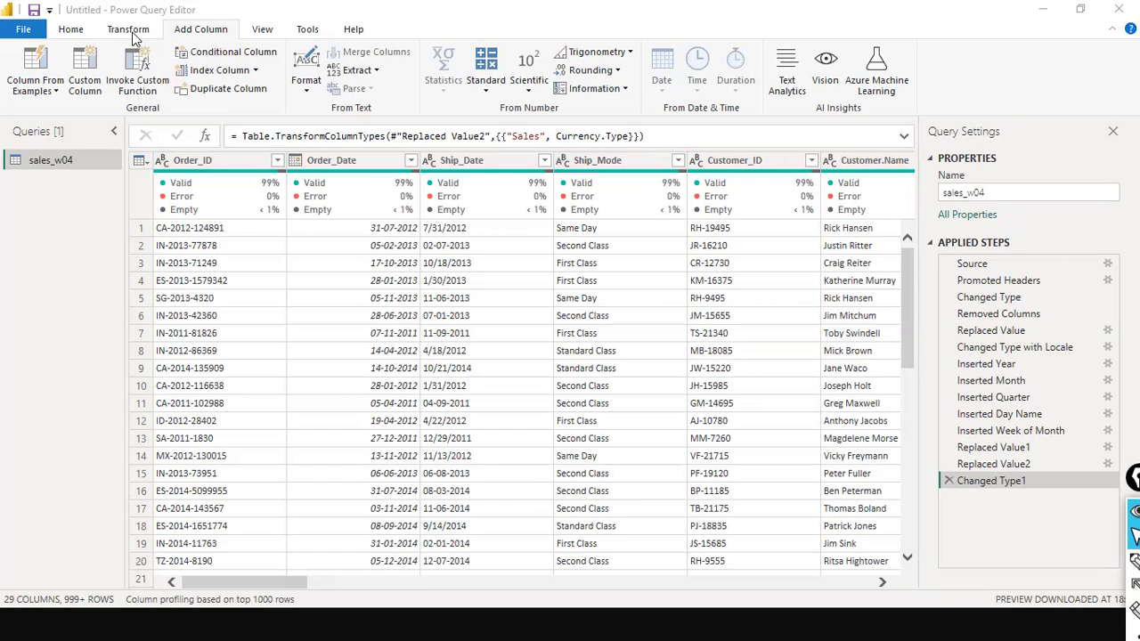
{"action": "left_click", "coordinate": [84, 31]}
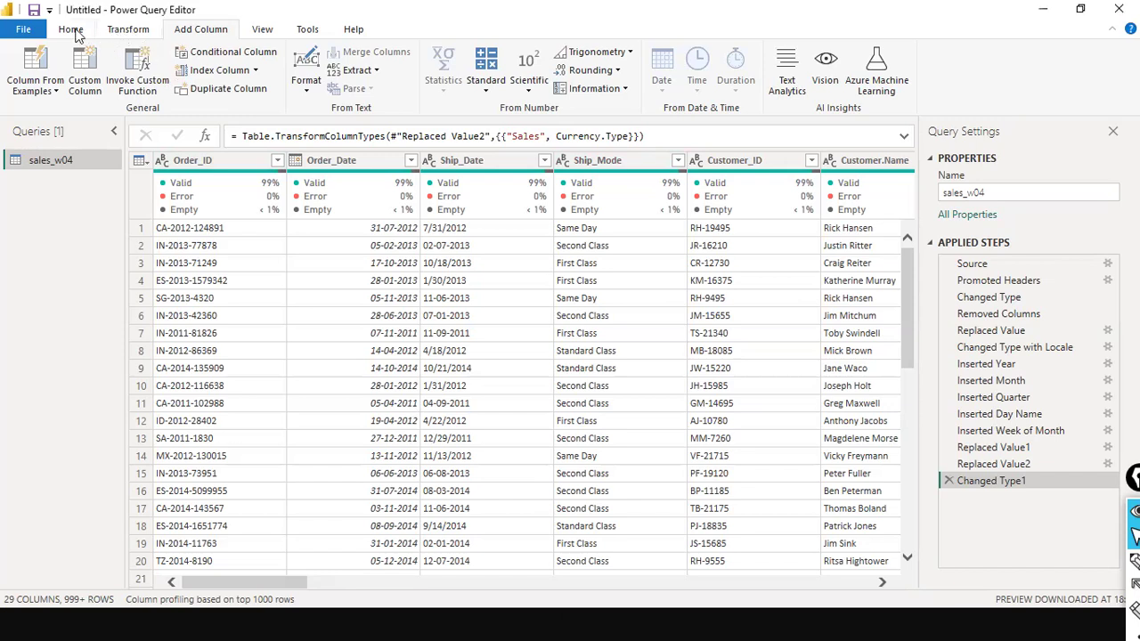
{"action": "left_click", "coordinate": [71, 31]}
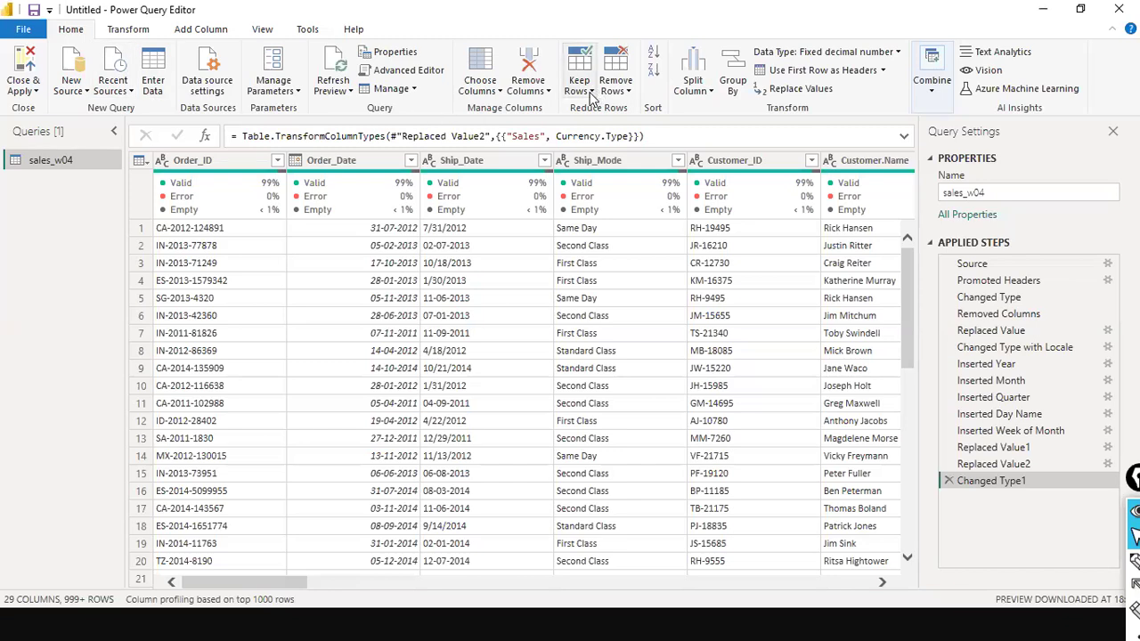
{"action": "key", "text": "ctrl+shift+a"}
{"action": "left_click_drag", "start_coordinate": [505, 1], "coordinate": [578, 68]}
{"action": "left_click_drag", "start_coordinate": [710, 12], "coordinate": [641, 54]}
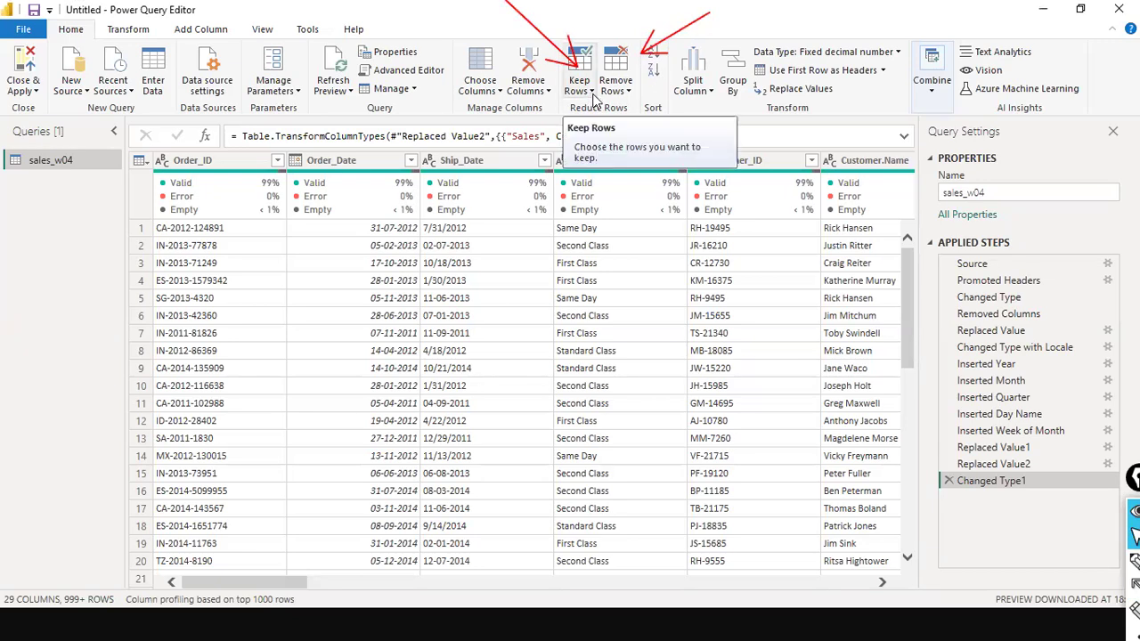
{"action": "left_click", "coordinate": [596, 89]}
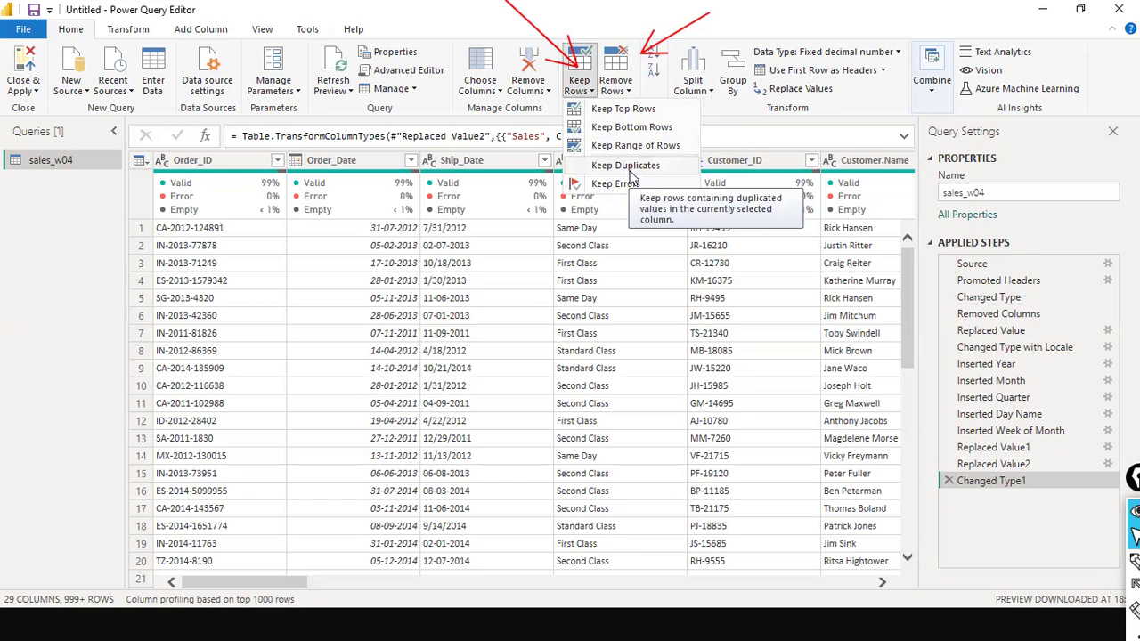
{"action": "left_click", "coordinate": [628, 167]}
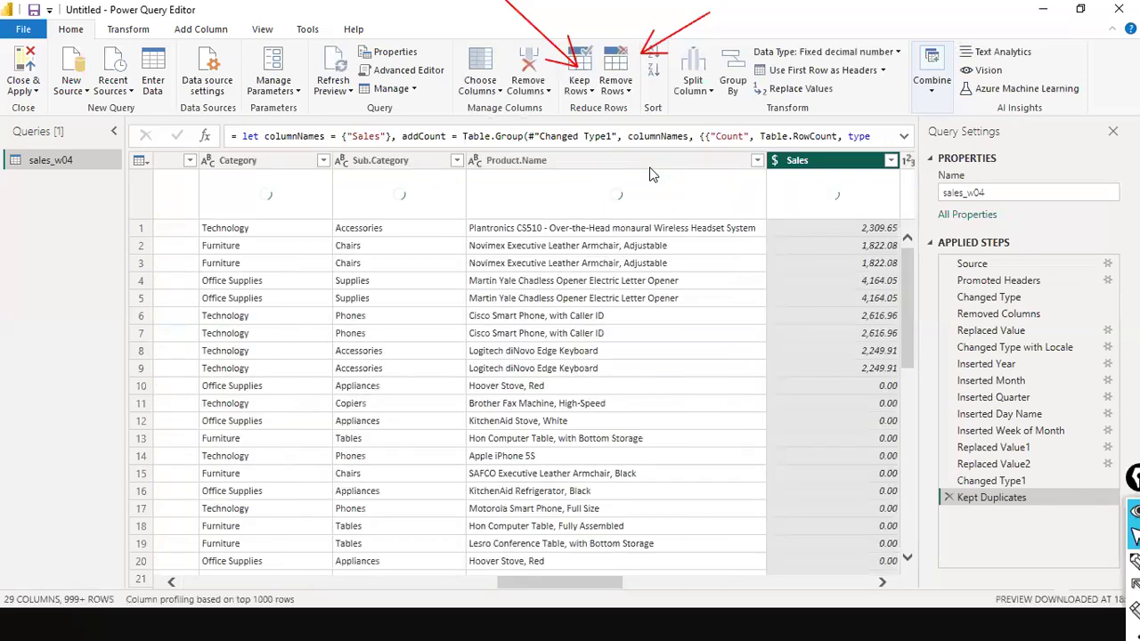
Look through the rows with duplicate Sales values and delete the Kept Duplicates step from the query
{"action": "scroll", "coordinate": [629, 365], "scroll_direction": "down", "scroll_amount": 4}
{"action": "scroll", "coordinate": [629, 366], "scroll_direction": "down", "scroll_amount": 14}
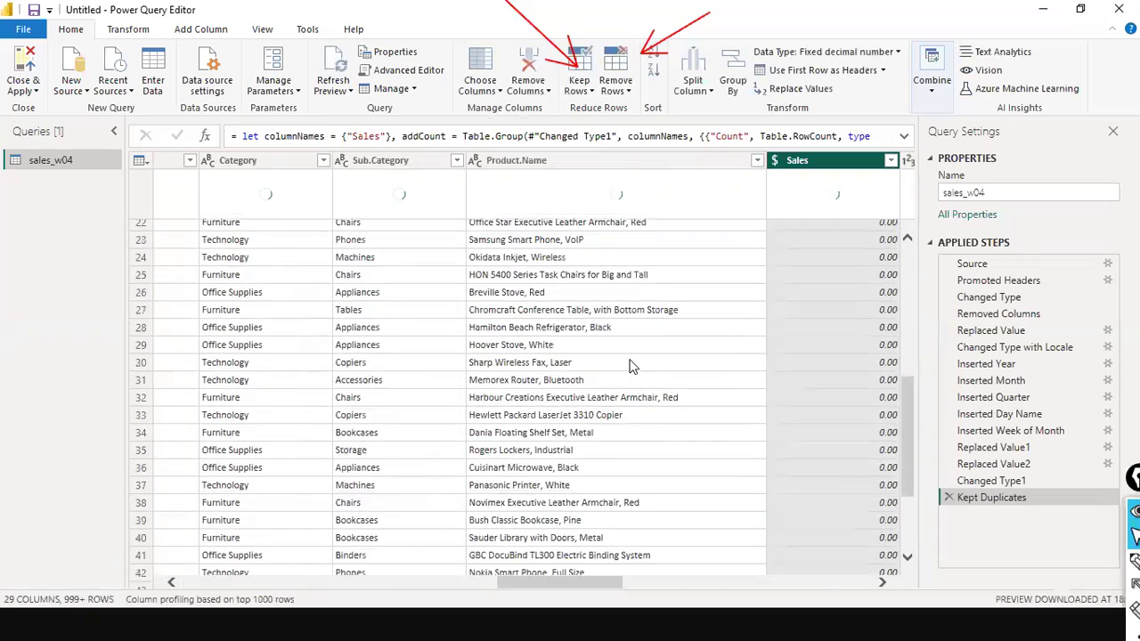
{"action": "scroll", "coordinate": [629, 365], "scroll_direction": "down", "scroll_amount": 20}
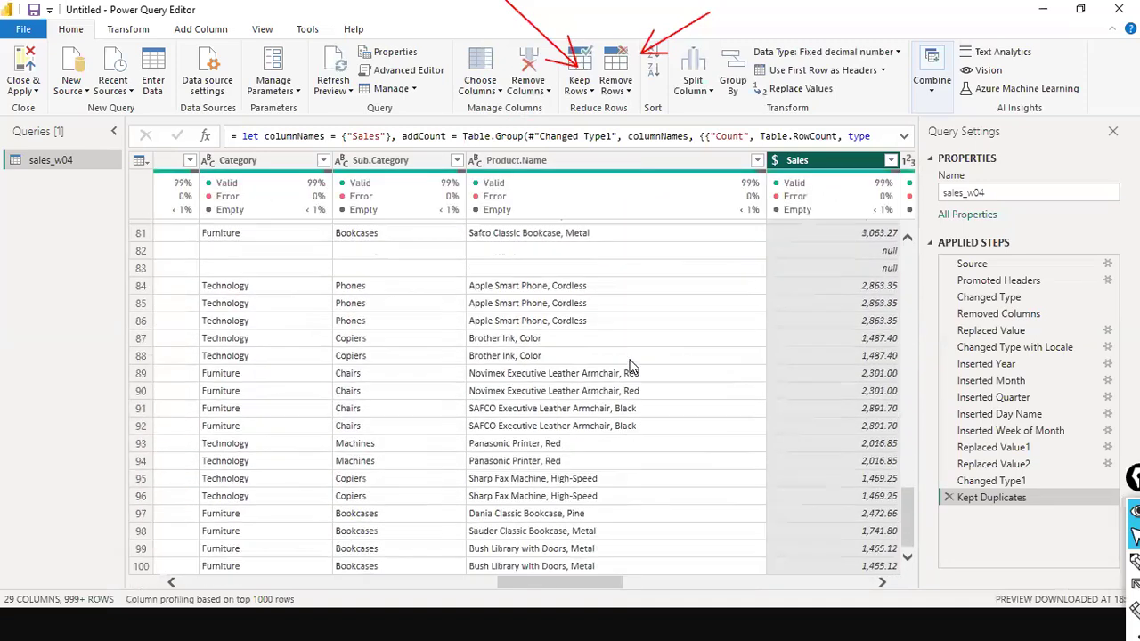
{"action": "scroll", "coordinate": [629, 365], "scroll_direction": "down", "scroll_amount": 2}
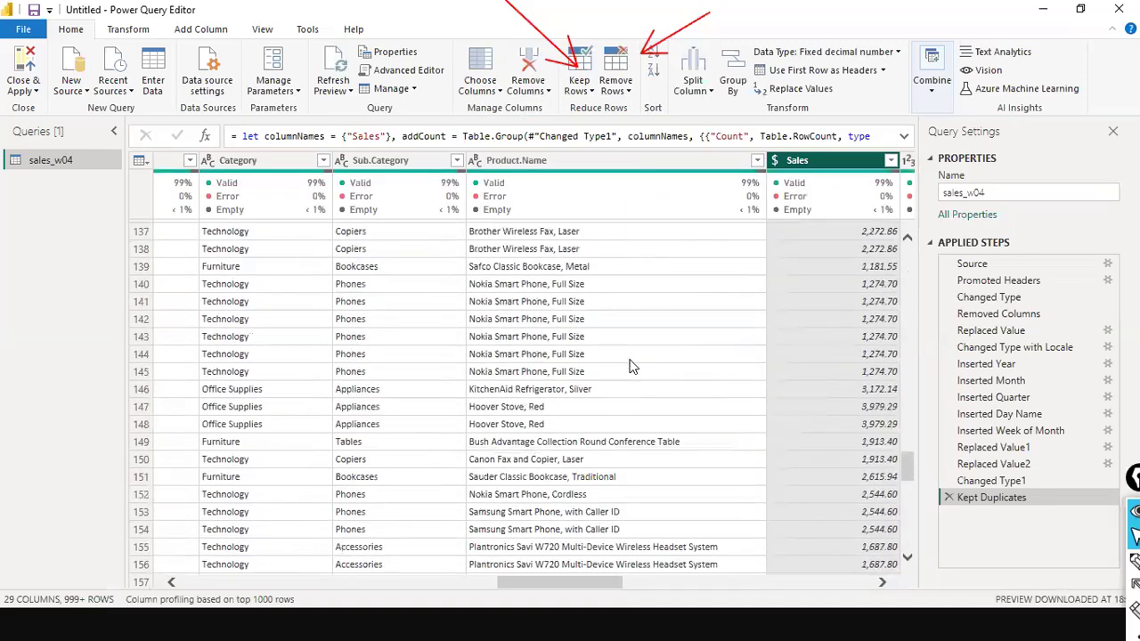
{"action": "scroll", "coordinate": [806, 223], "scroll_direction": "up", "scroll_amount": 9}
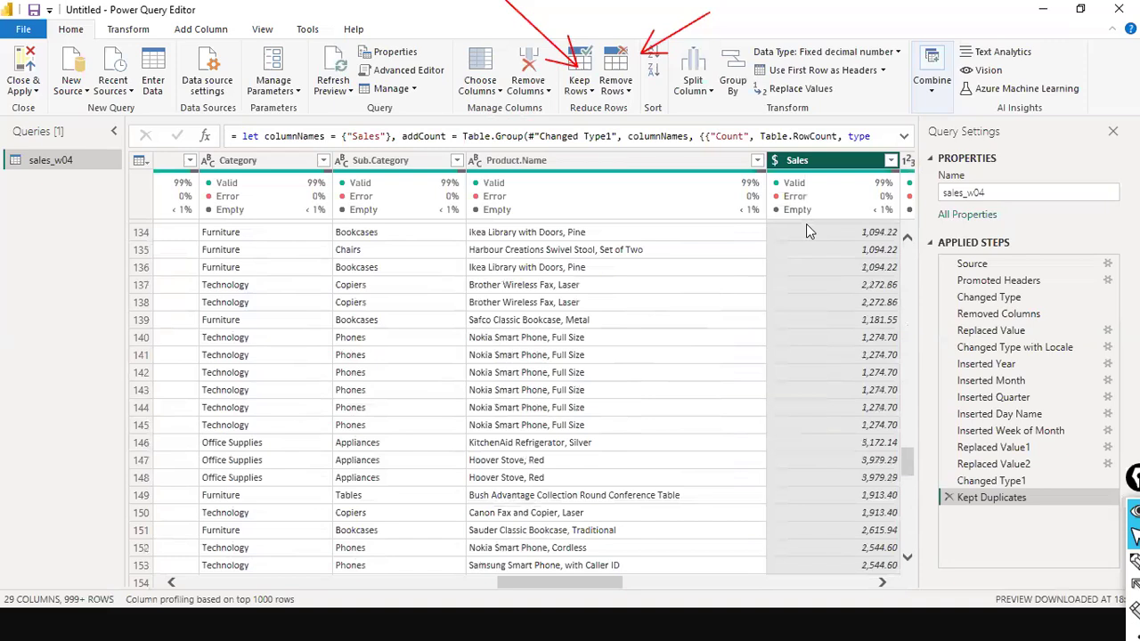
{"action": "left_click", "coordinate": [946, 499]}
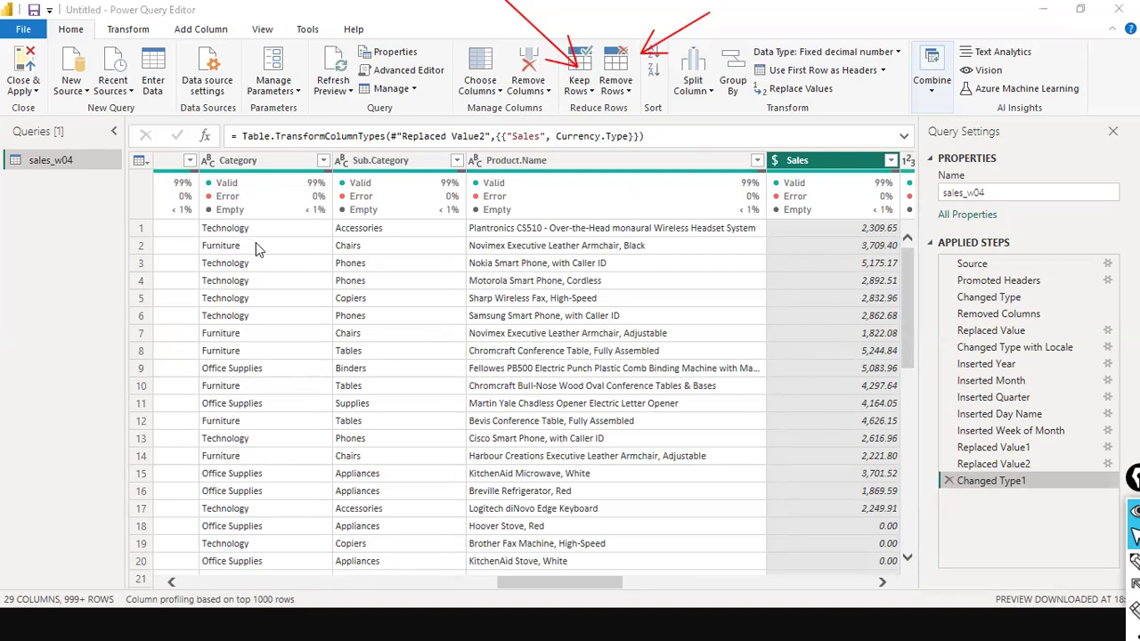
{"action": "left_click", "coordinate": [565, 159]}
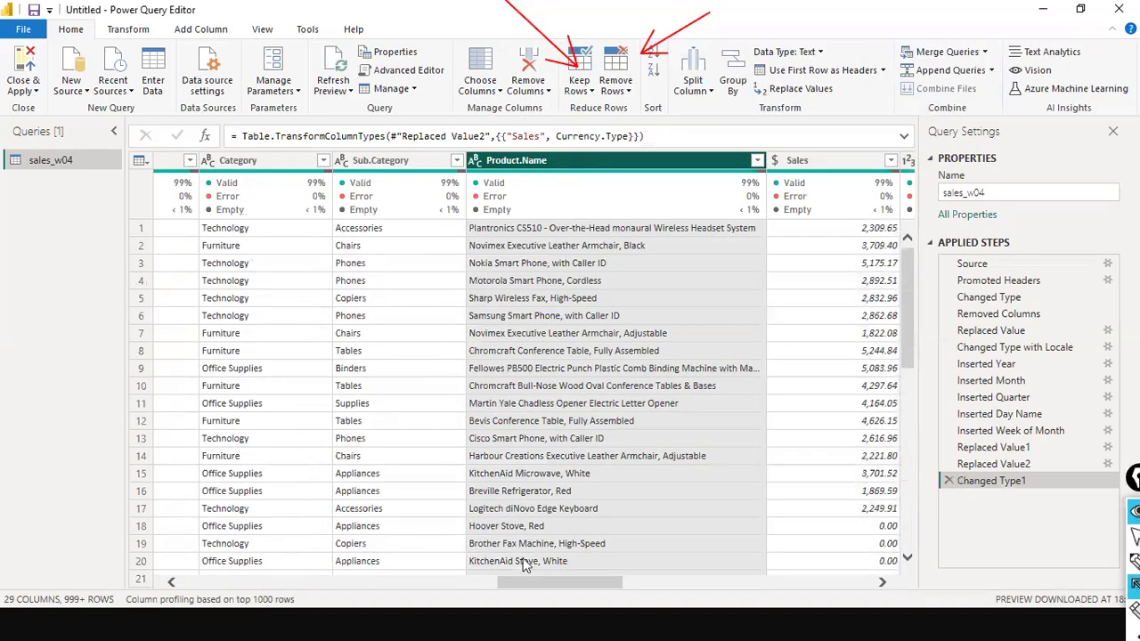
{"action": "left_click_drag", "start_coordinate": [519, 575], "coordinate": [200, 547]}
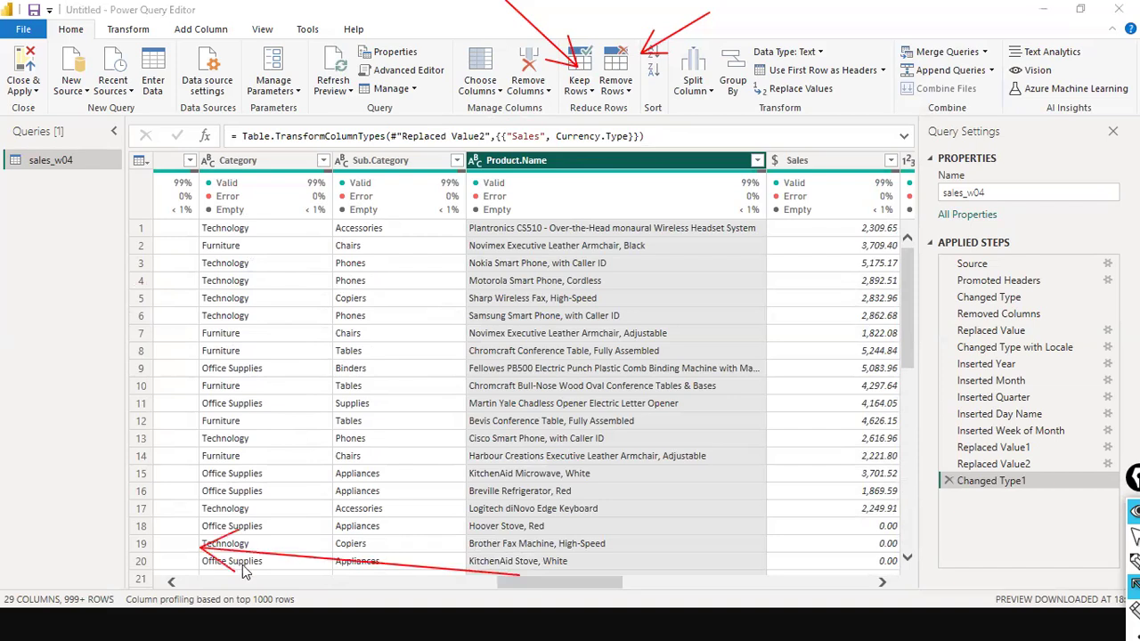
{"action": "key", "text": "ctrl+shift+7"}
{"action": "key", "text": "ctrl+shift+2"}
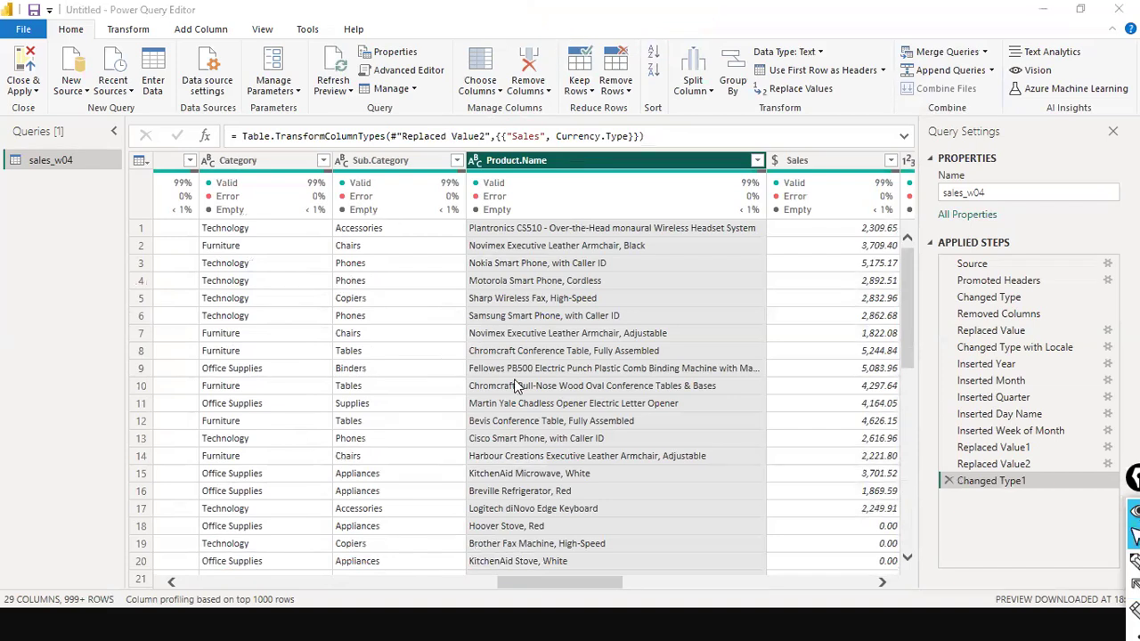
Select all columns of the table and keep only the rows that are duplicated across every column
{"action": "left_click", "coordinate": [352, 162], "text": "ctrl"}
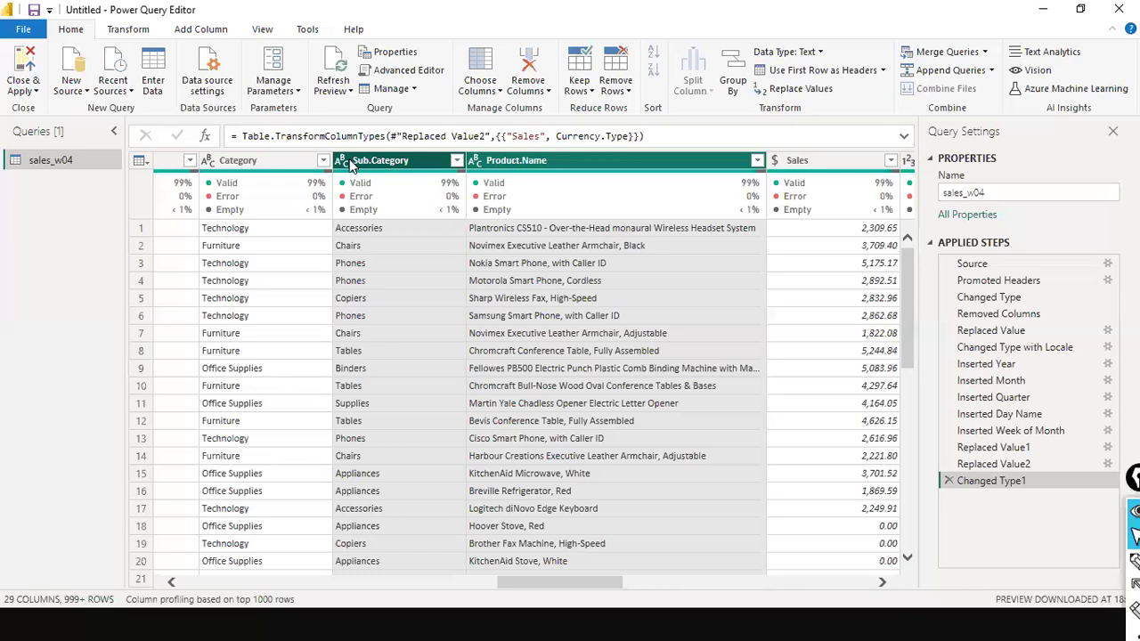
{"action": "key", "text": "ctrl+a"}
{"action": "mouse_move", "coordinate": [322, 185]}
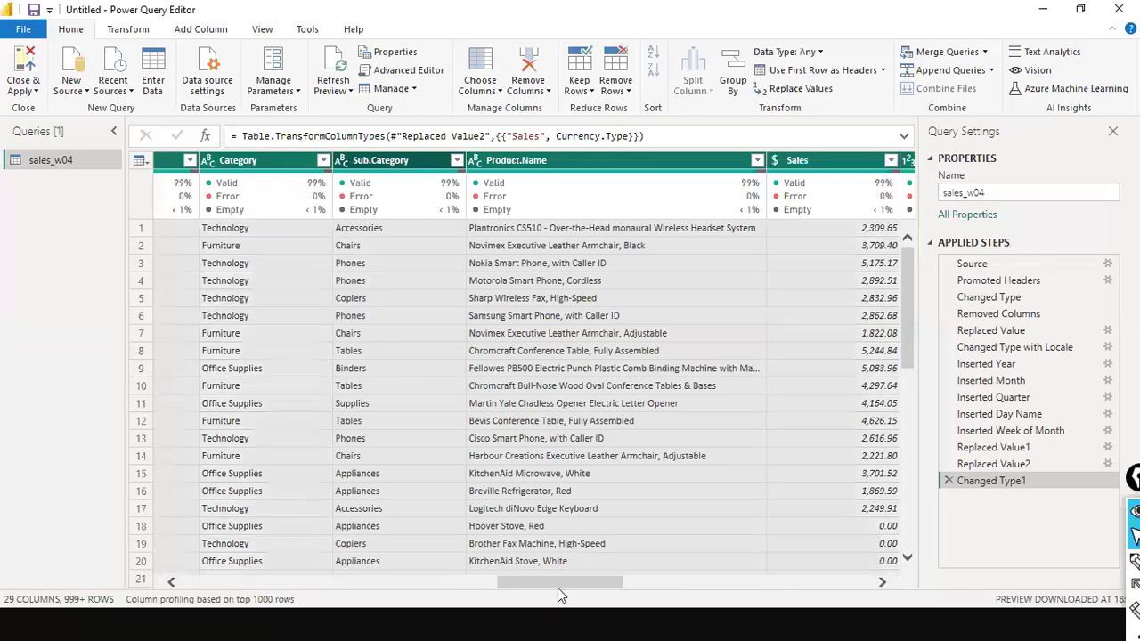
{"action": "left_click_drag", "start_coordinate": [561, 590], "coordinate": [887, 544]}
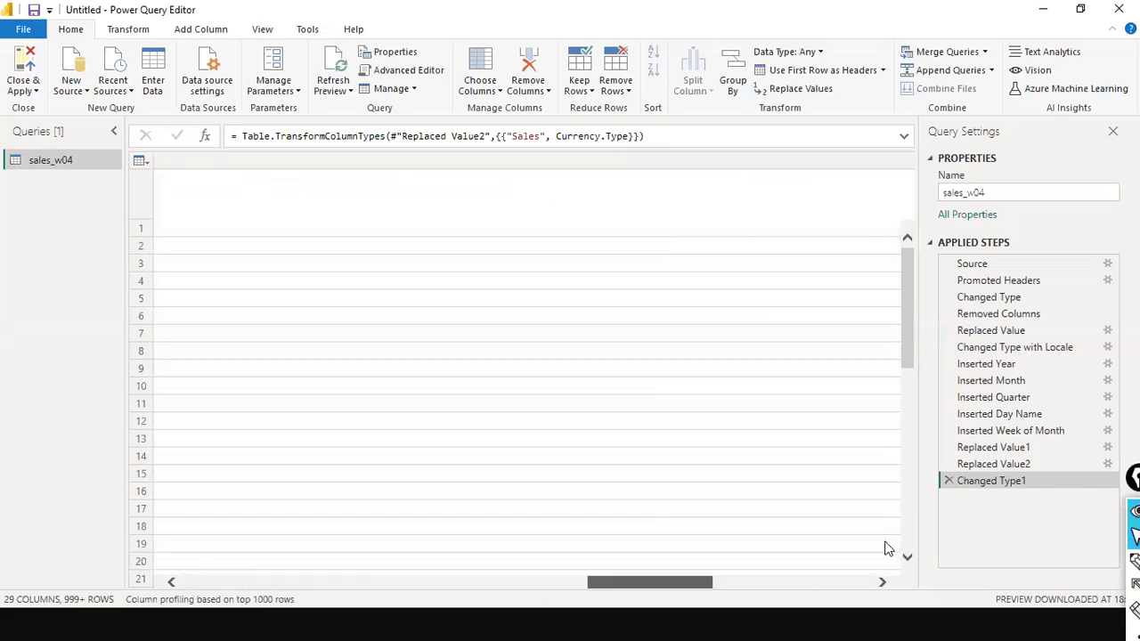
{"action": "left_click_drag", "start_coordinate": [416, 498], "coordinate": [223, 481]}
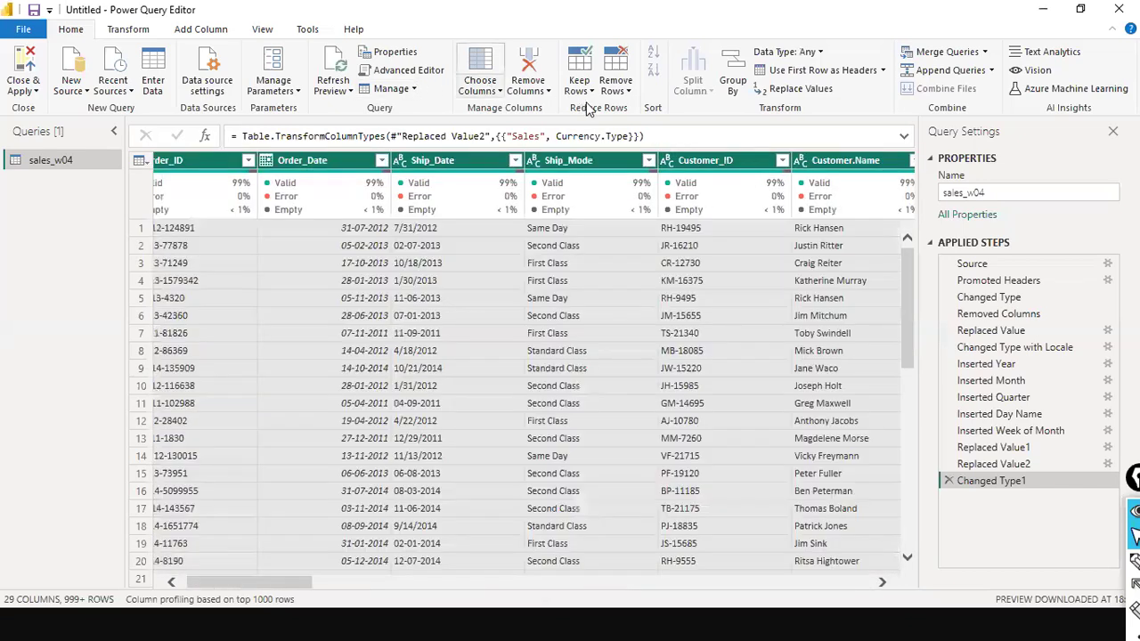
{"action": "left_click", "coordinate": [593, 93]}
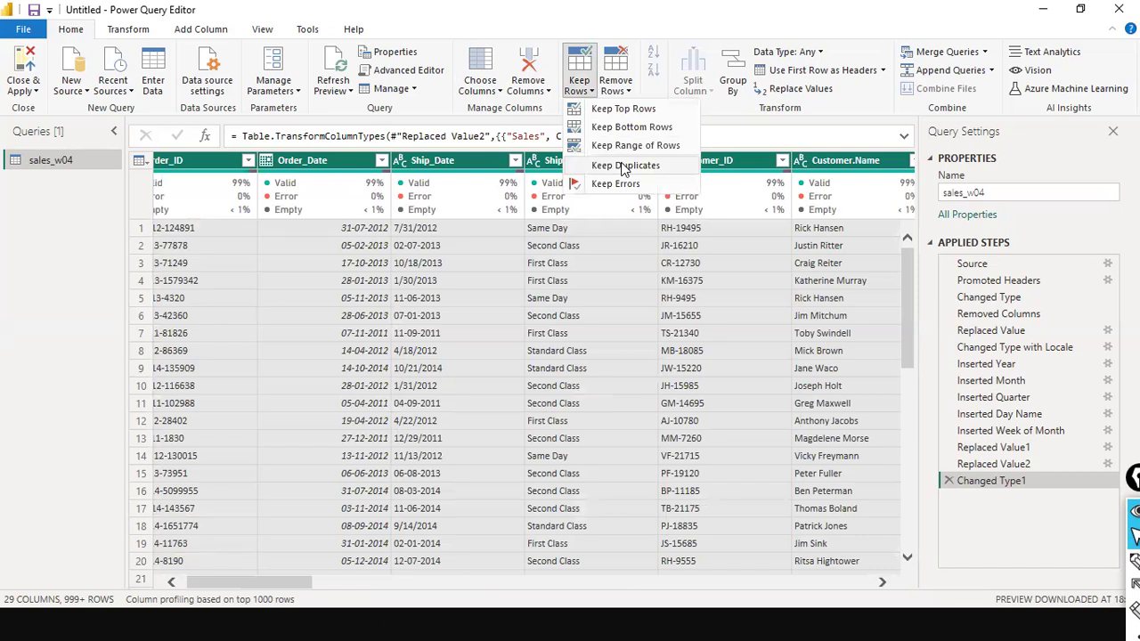
{"action": "left_click", "coordinate": [609, 175]}
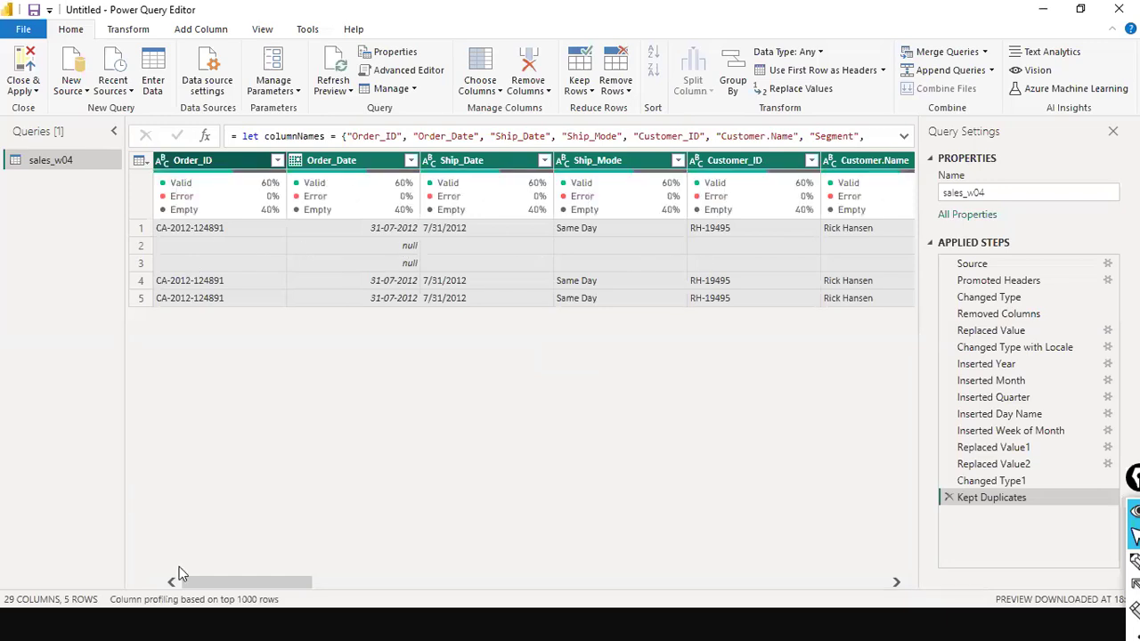
Compare the kept duplicate rows across all columns from Order_ID to Week of Month and view the Keep Rows options
{"action": "left_click_drag", "start_coordinate": [210, 583], "coordinate": [898, 615]}
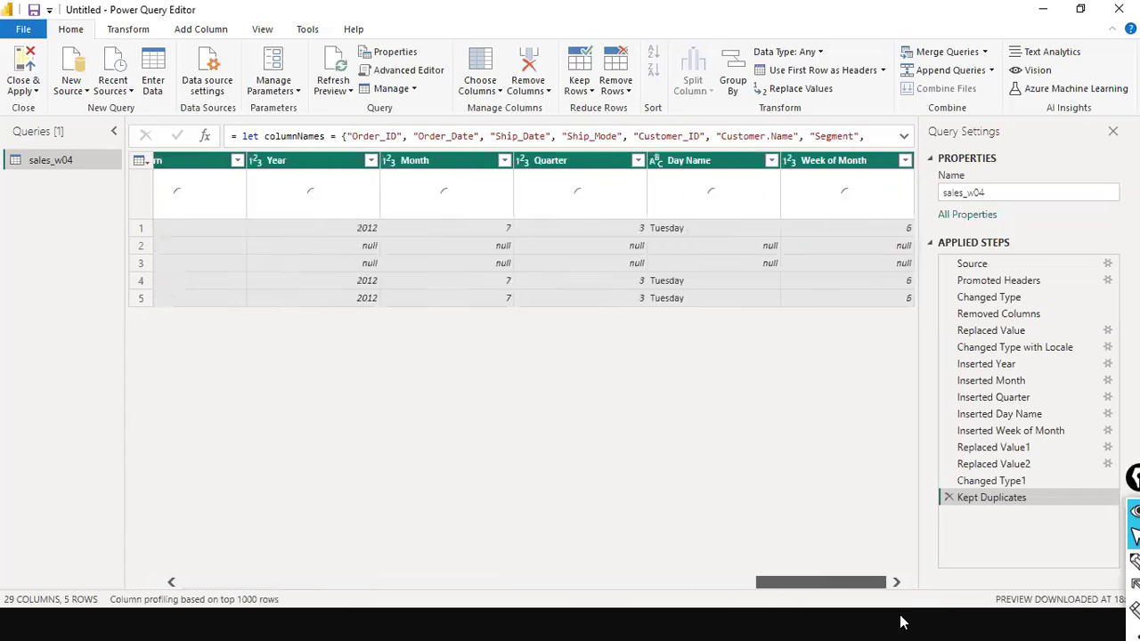
{"action": "left_click_drag", "start_coordinate": [1, 503], "coordinate": [182, 259]}
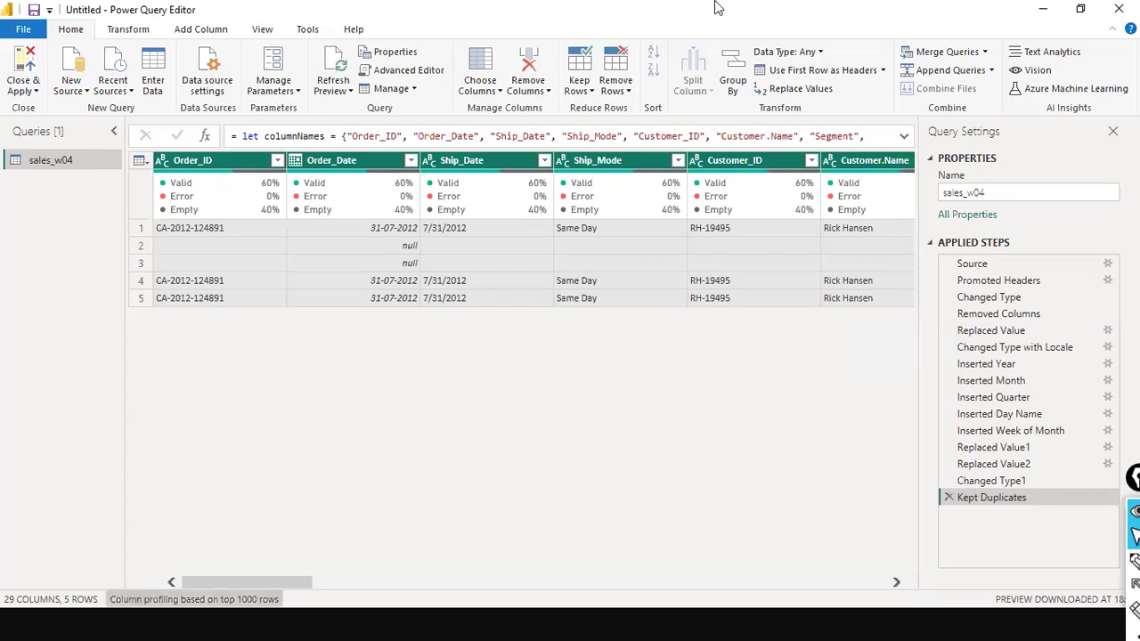
{"action": "left_click", "coordinate": [589, 94]}
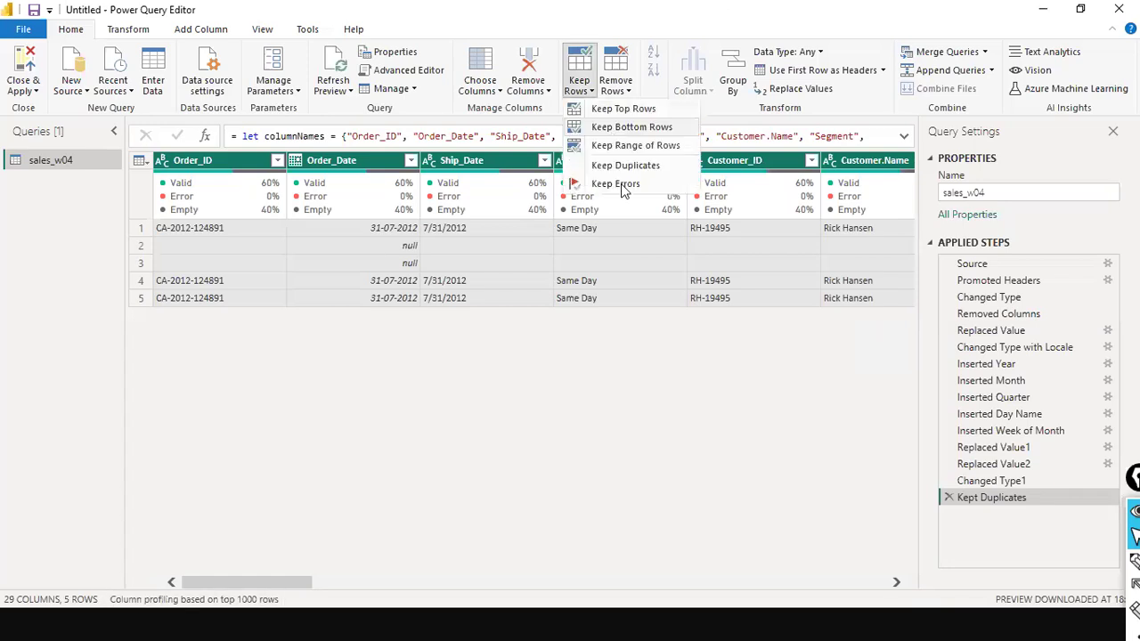
{"action": "left_click", "coordinate": [664, 464]}
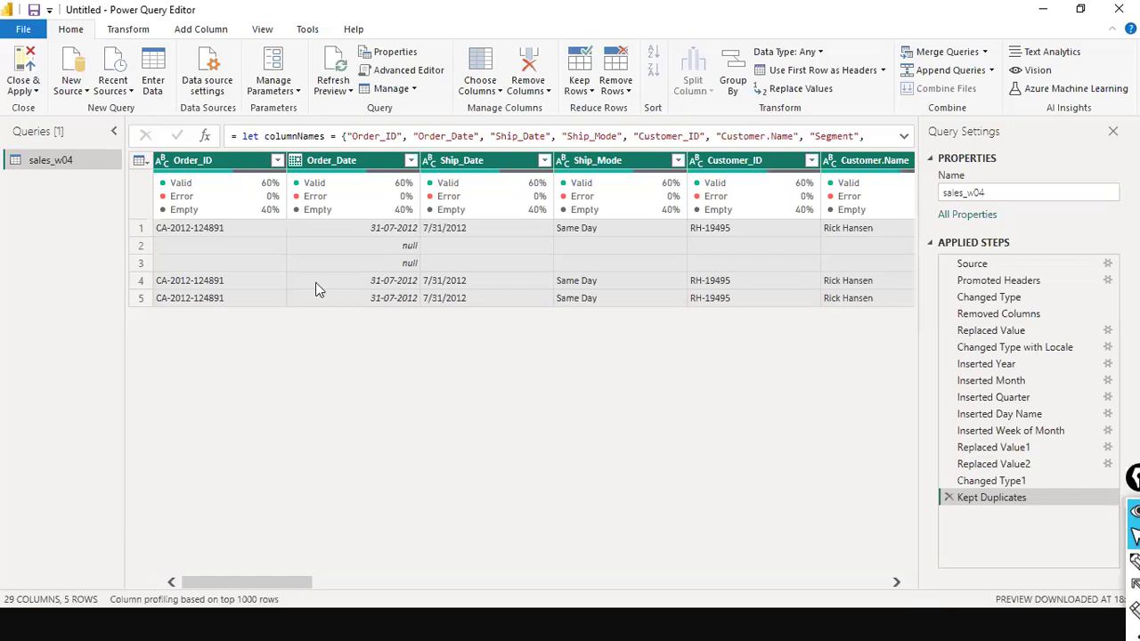
{"action": "left_click", "coordinate": [628, 91]}
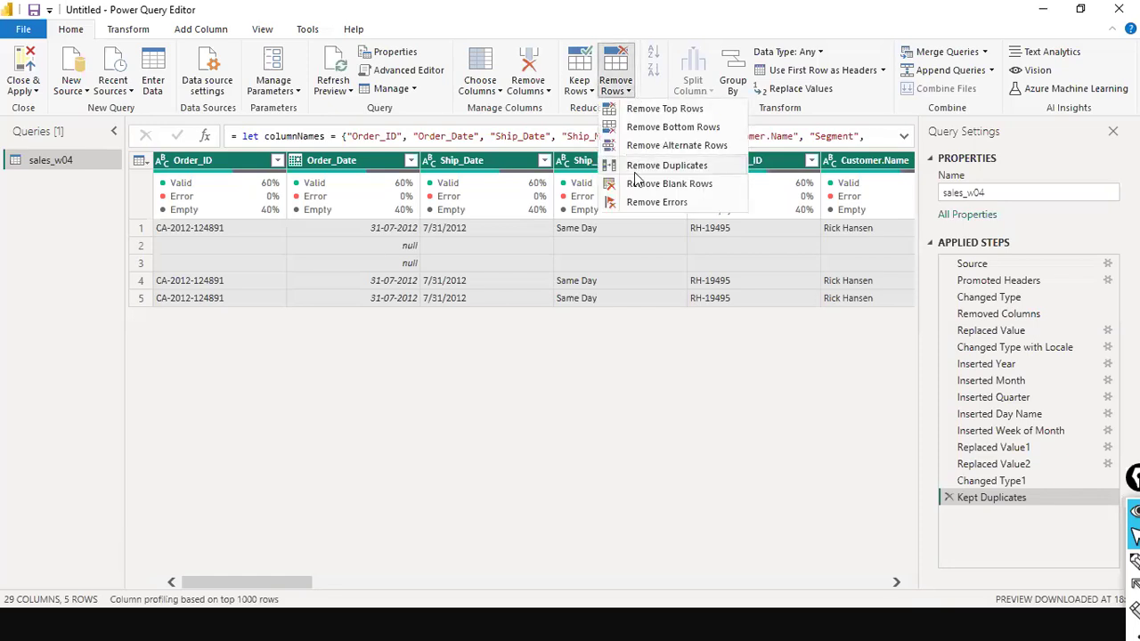
{"action": "left_click", "coordinate": [579, 84]}
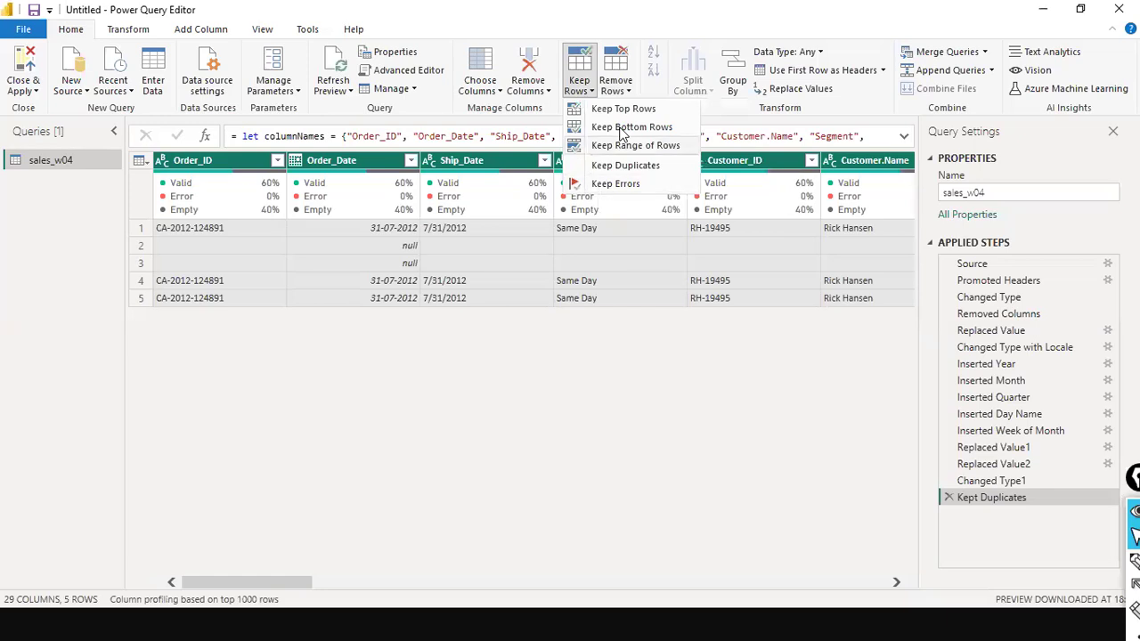
{"action": "left_click", "coordinate": [628, 96]}
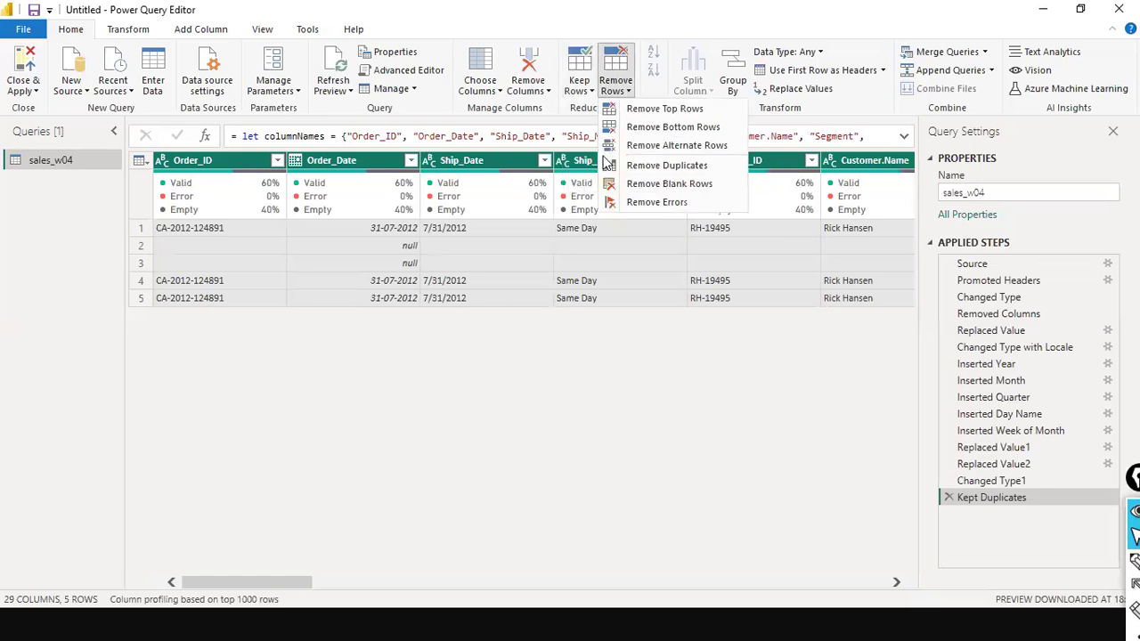
{"action": "left_click", "coordinate": [401, 484]}
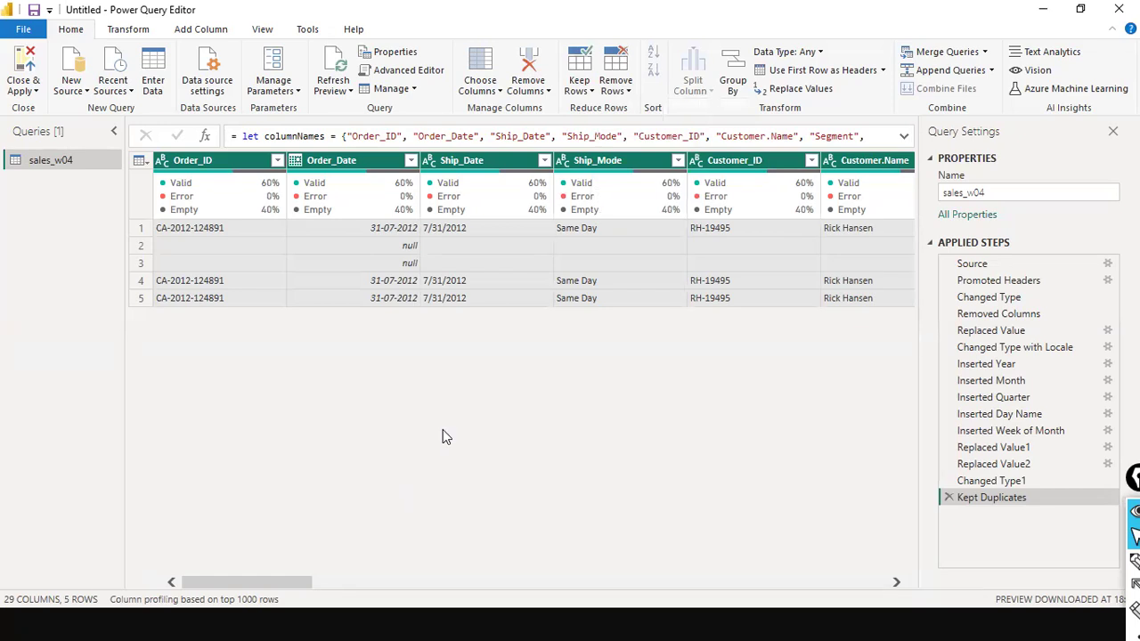
Try keeping only the rows with errors across all columns, and delete the Kept Errors step from the query
{"action": "left_click", "coordinate": [584, 89]}
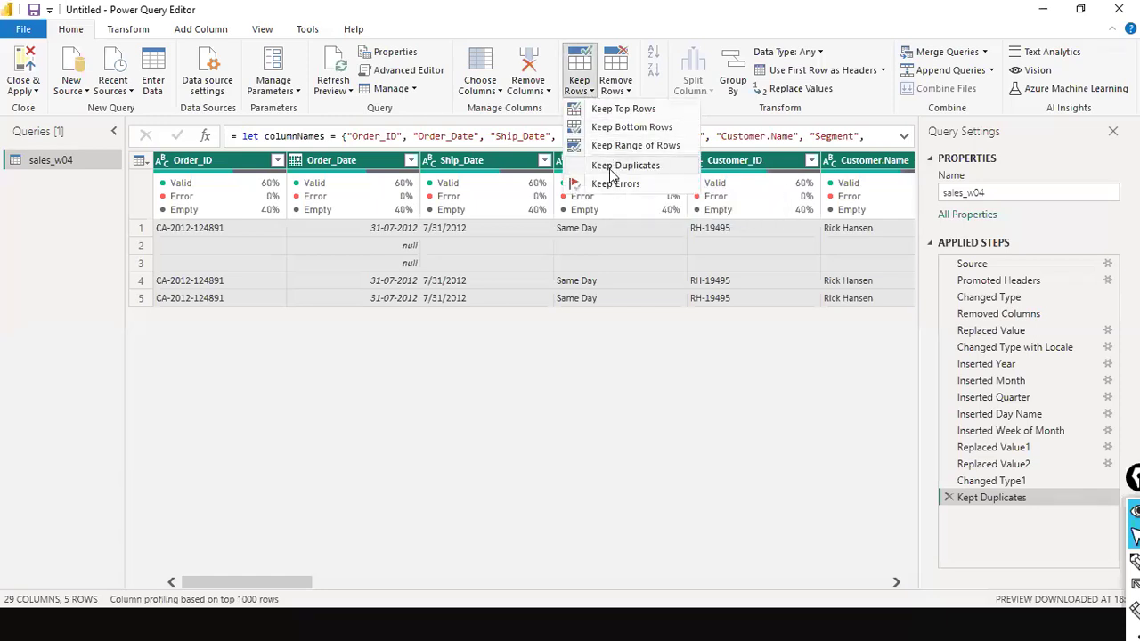
{"action": "left_click", "coordinate": [640, 186]}
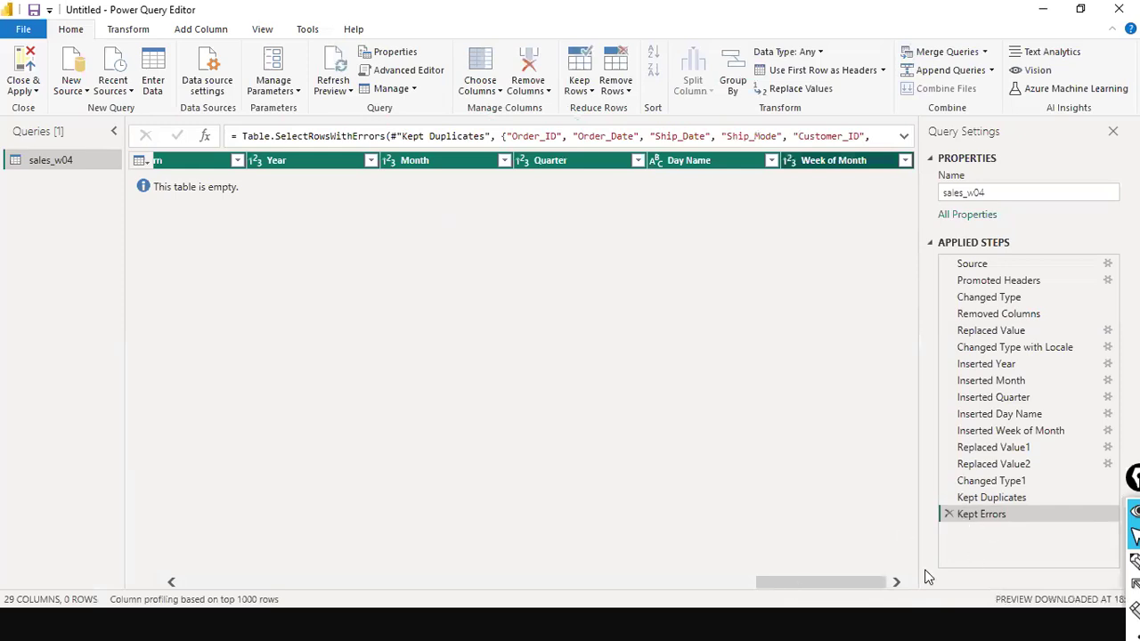
{"action": "left_click_drag", "start_coordinate": [949, 531], "coordinate": [948, 570]}
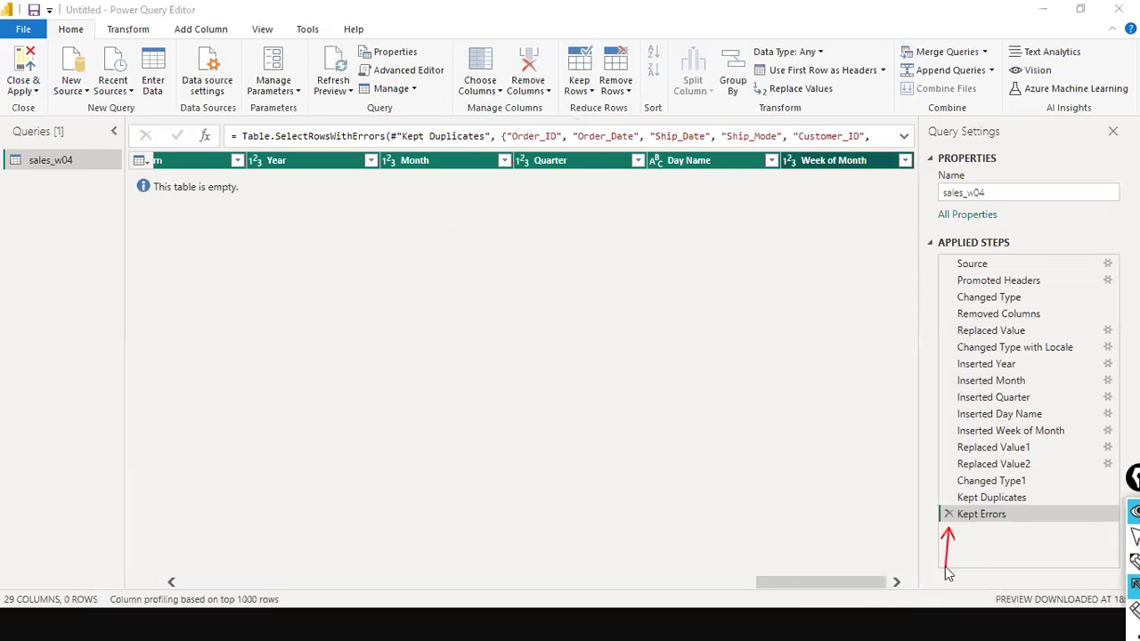
{"action": "key", "text": "ctrl+shift+2"}
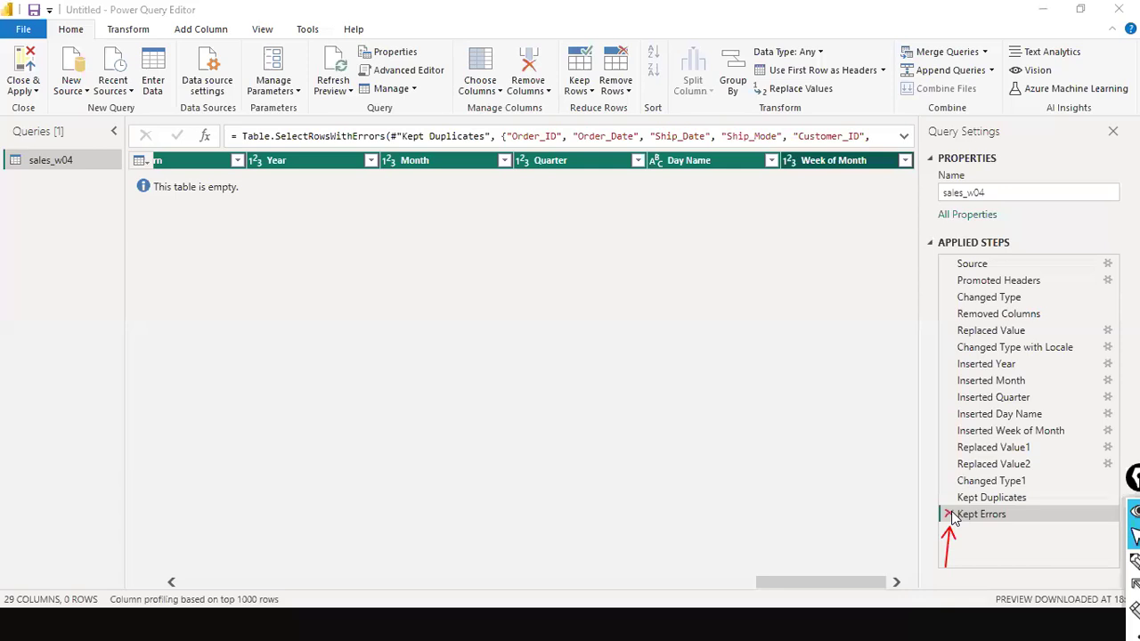
{"action": "left_click", "coordinate": [949, 515]}
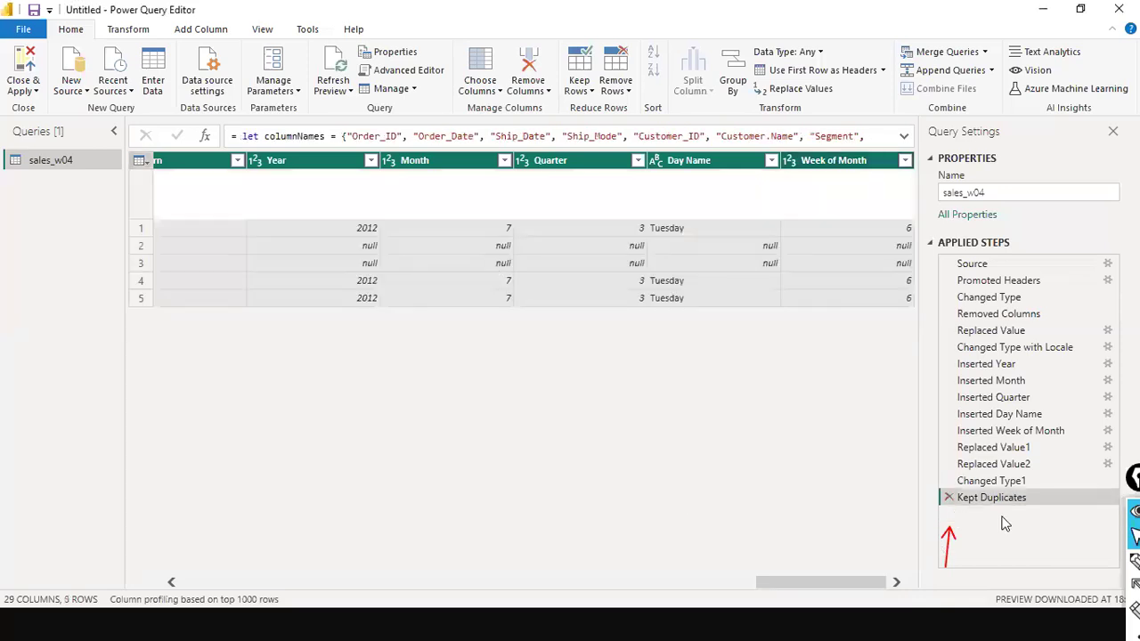
Examine the kept duplicate rows from Order_ID to the last columns, comparing rows 1, 4 and 5 with each other
{"action": "left_click", "coordinate": [337, 580]}
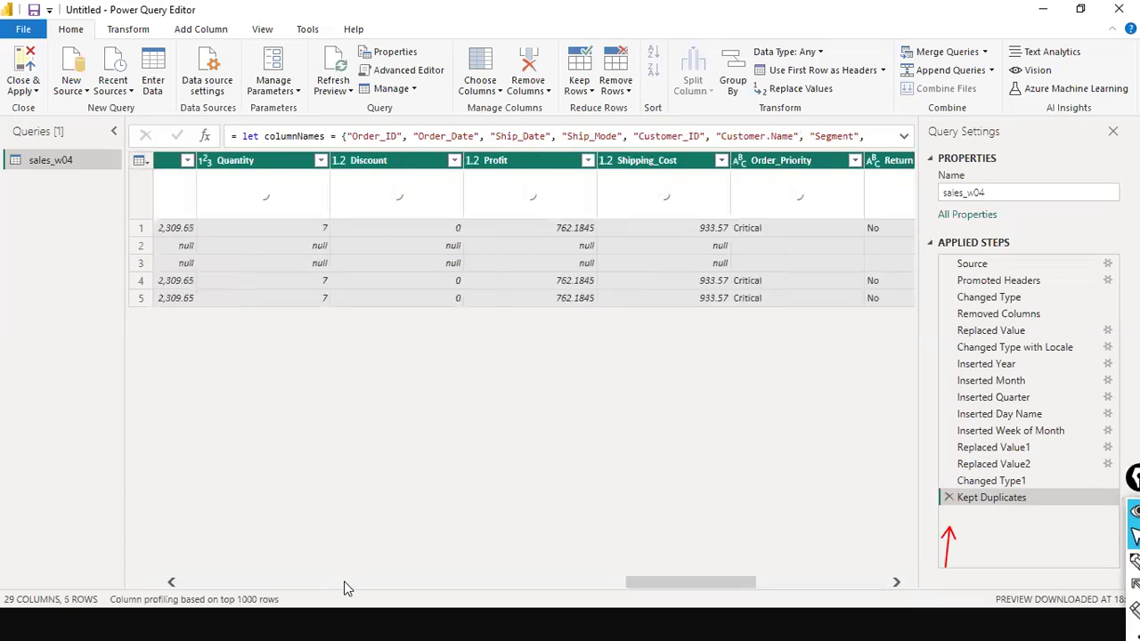
{"action": "left_click", "coordinate": [337, 580]}
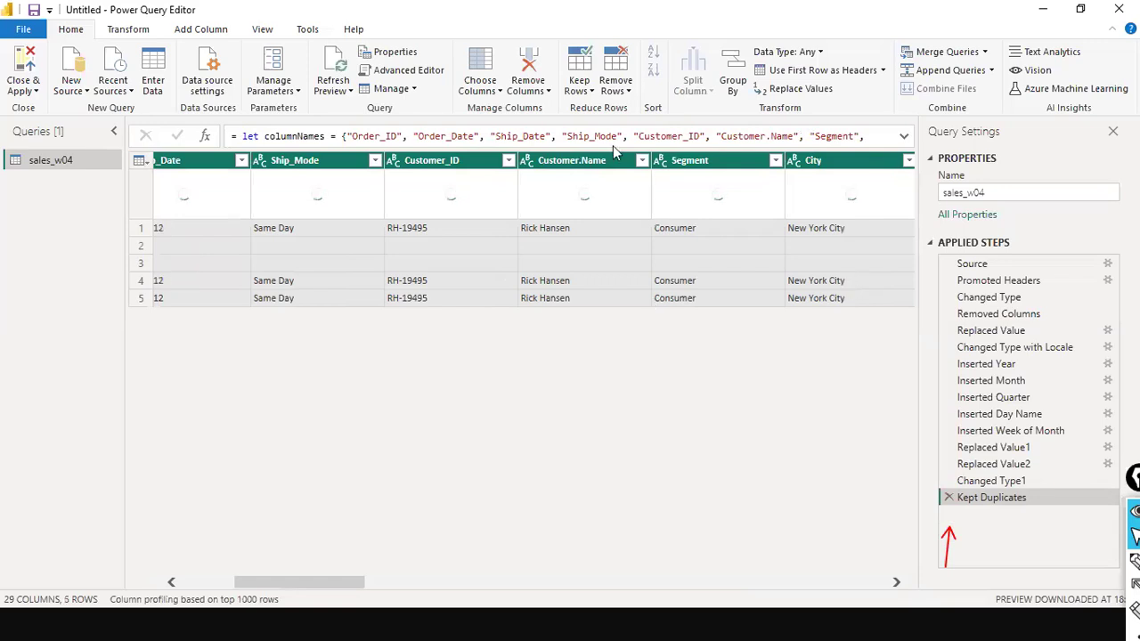
{"action": "left_click", "coordinate": [588, 89]}
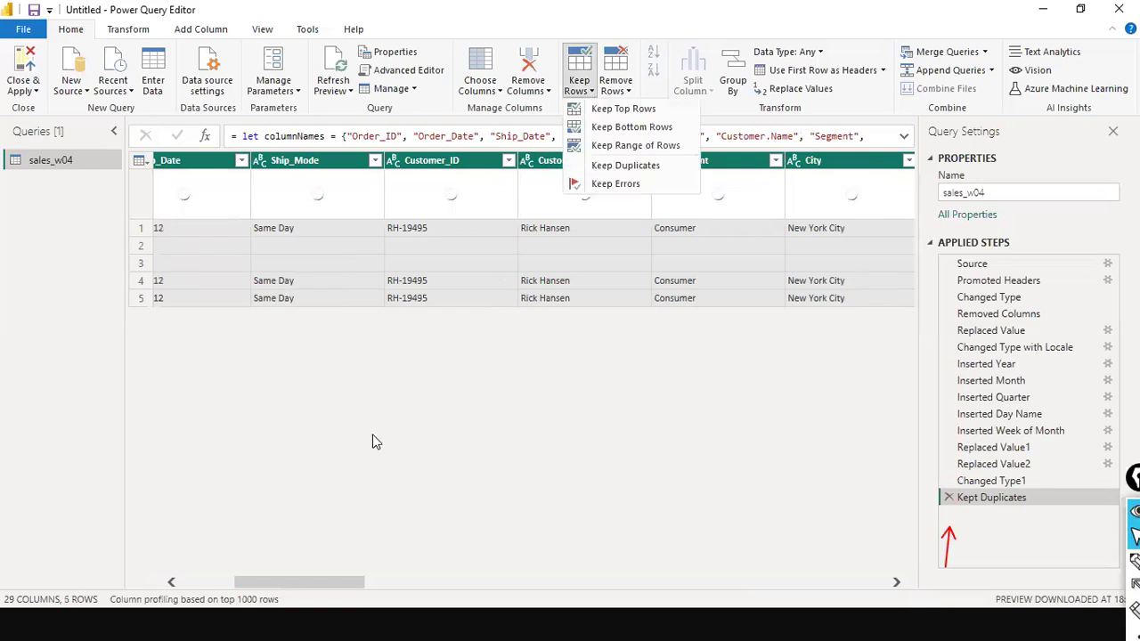
{"action": "left_click", "coordinate": [771, 214]}
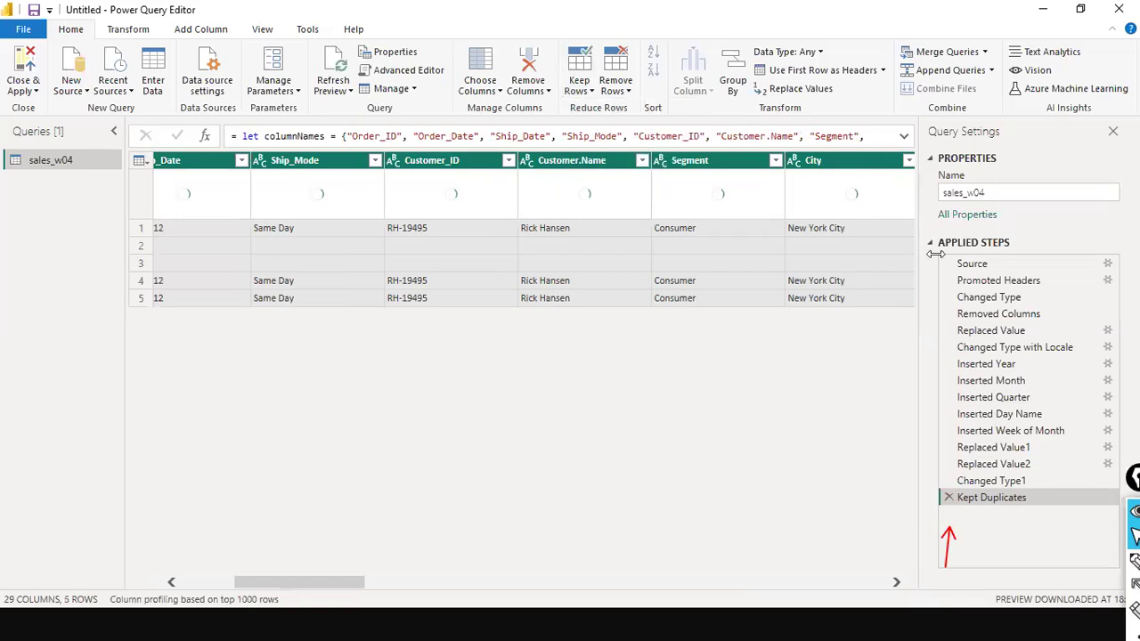
{"action": "left_click_drag", "start_coordinate": [279, 586], "coordinate": [37, 586]}
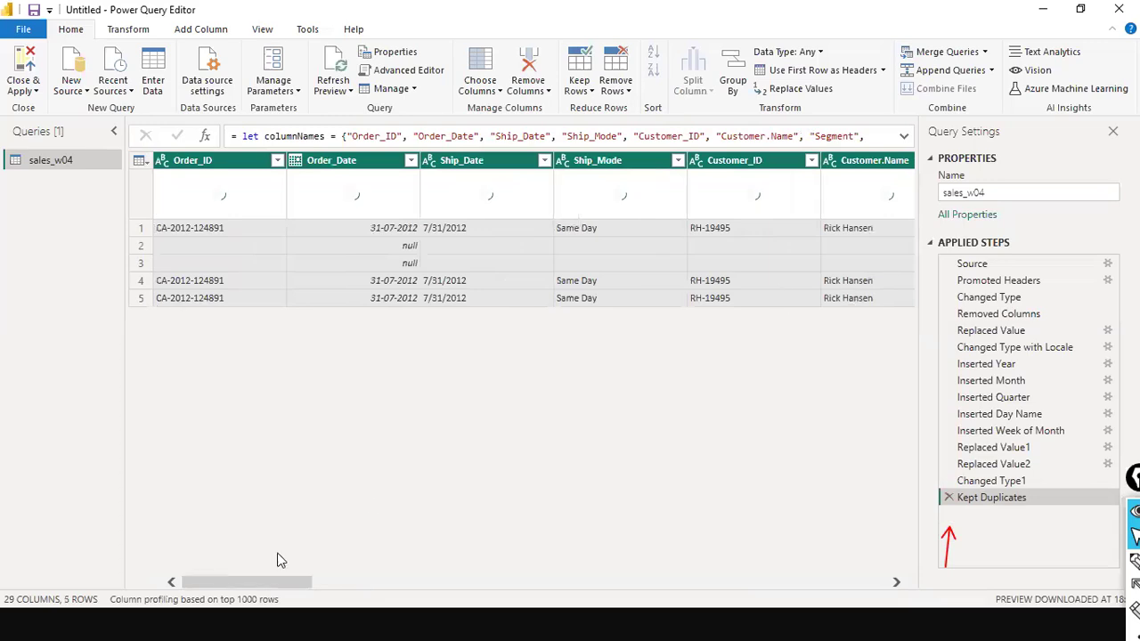
{"action": "left_click_drag", "start_coordinate": [279, 583], "coordinate": [962, 600]}
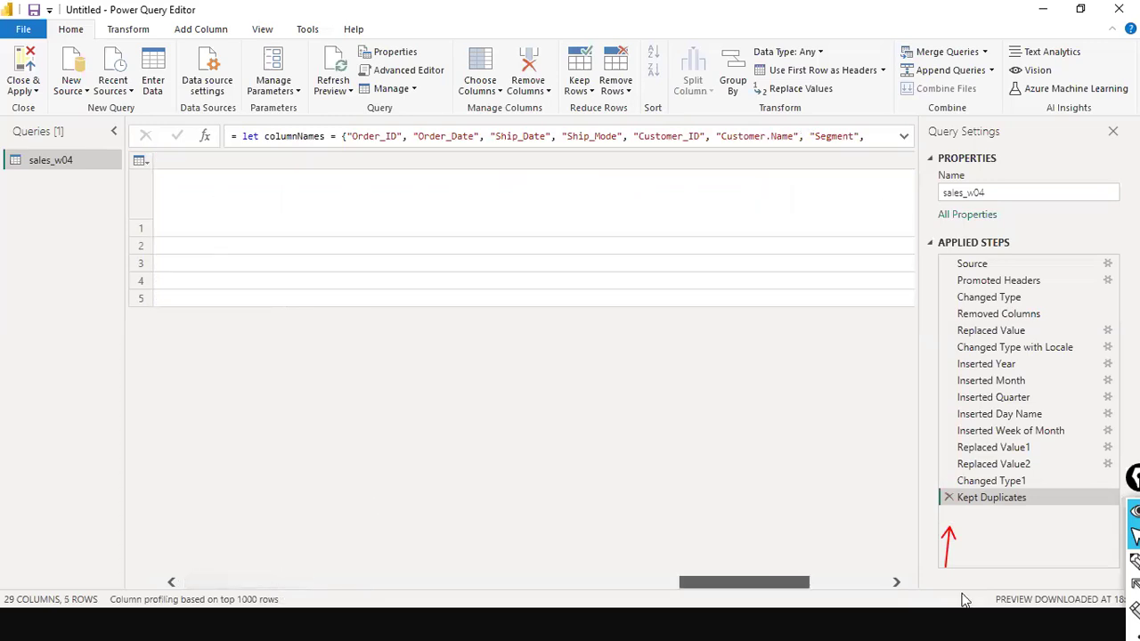
{"action": "left_click_drag", "start_coordinate": [1, 509], "coordinate": [2, 332]}
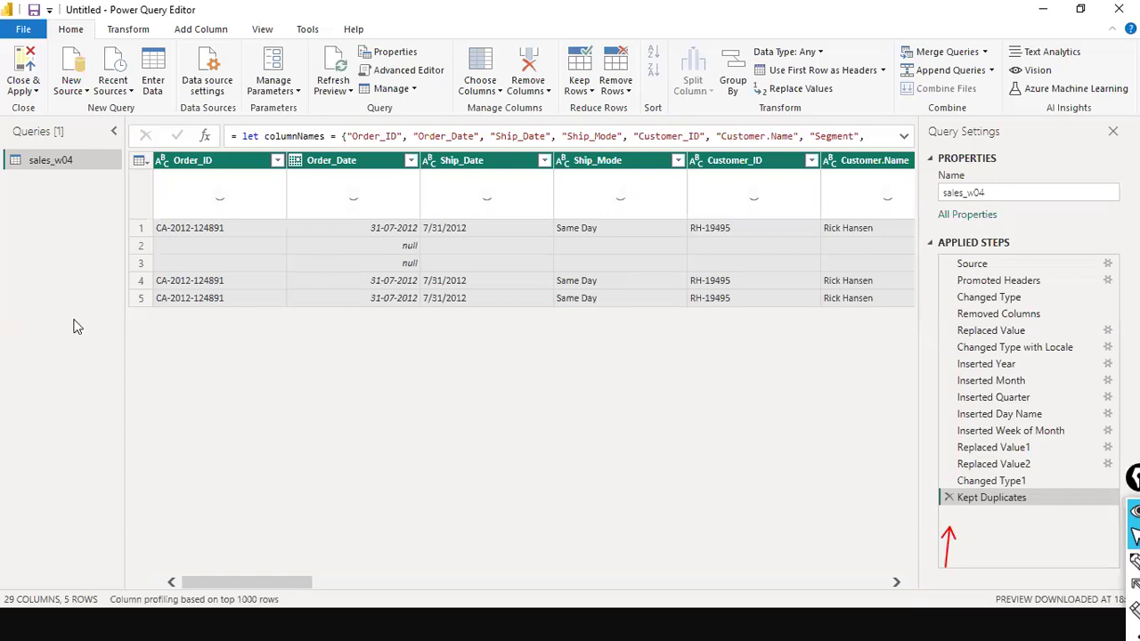
{"action": "left_click_drag", "start_coordinate": [39, 237], "coordinate": [40, 184]}
{"action": "mouse_move", "coordinate": [40, 184]}
{"action": "left_mouse_down"}
{"action": "mouse_move", "coordinate": [100, 228]}
{"action": "mouse_move", "coordinate": [138, 231]}
{"action": "left_mouse_up"}
{"action": "left_click_drag", "start_coordinate": [81, 328], "coordinate": [136, 304]}
{"action": "left_click_drag", "start_coordinate": [87, 277], "coordinate": [132, 274]}
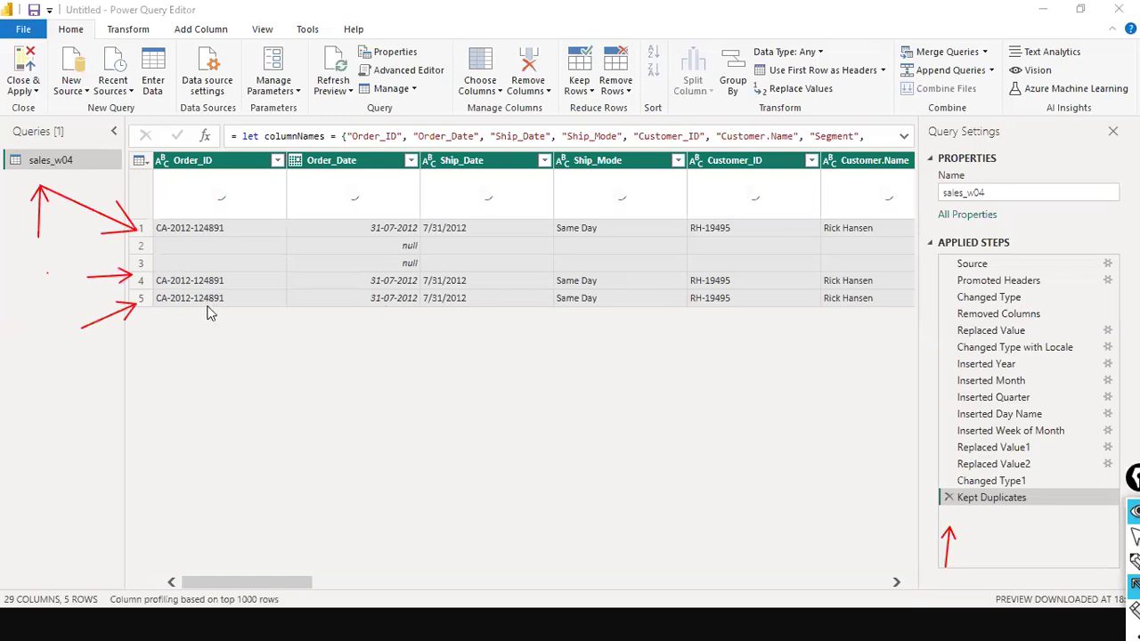
{"action": "left_click_drag", "start_coordinate": [91, 201], "coordinate": [150, 228]}
{"action": "left_click_drag", "start_coordinate": [85, 269], "coordinate": [123, 284]}
{"action": "left_click_drag", "start_coordinate": [73, 311], "coordinate": [157, 300]}
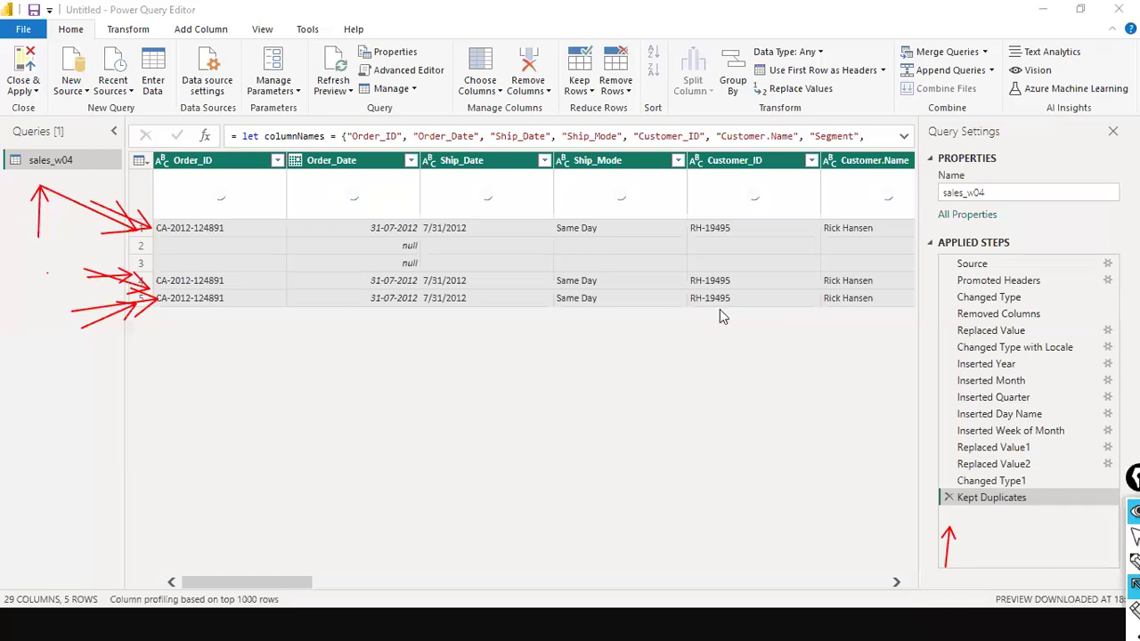
{"action": "key", "text": "Escape"}
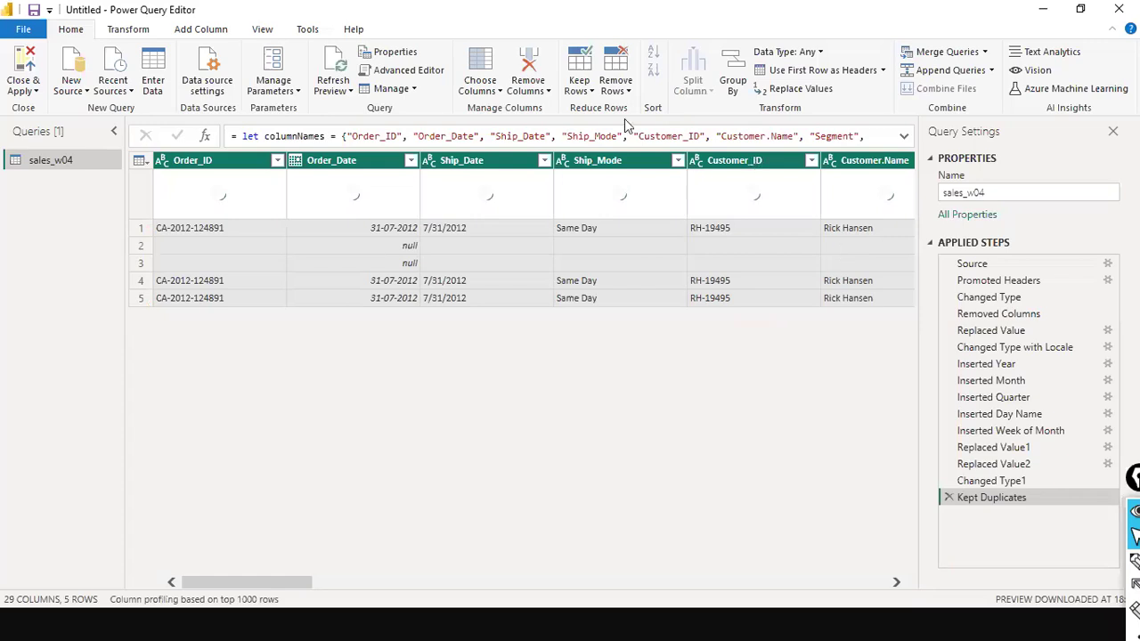
Delete the Kept Duplicates step from the query to restore the full table
{"action": "left_click", "coordinate": [592, 91]}
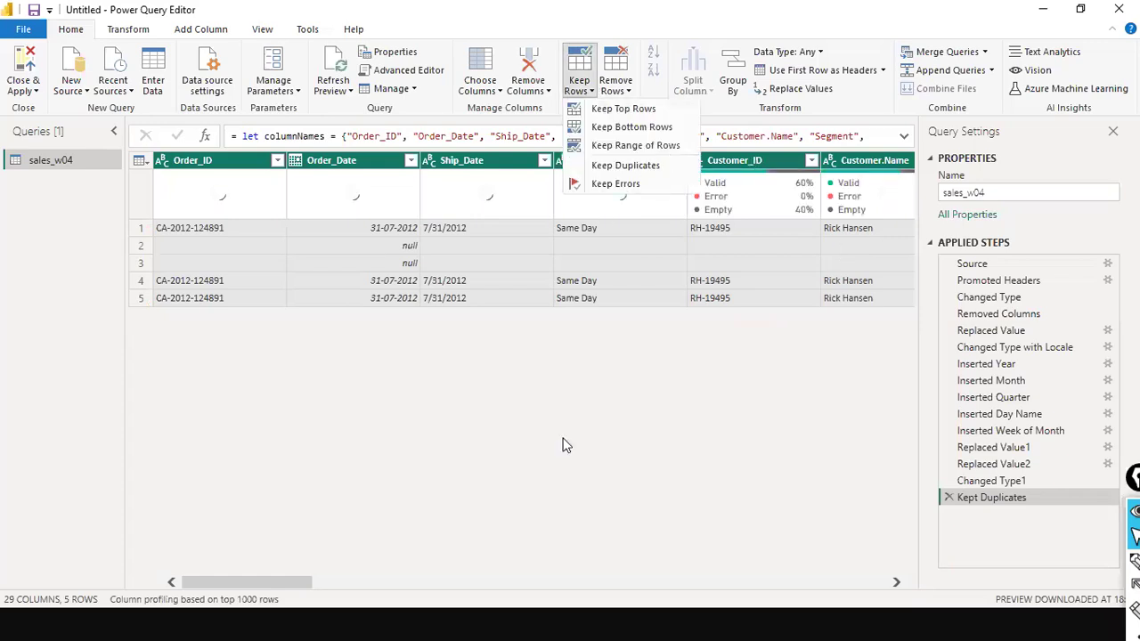
{"action": "left_click", "coordinate": [984, 313]}
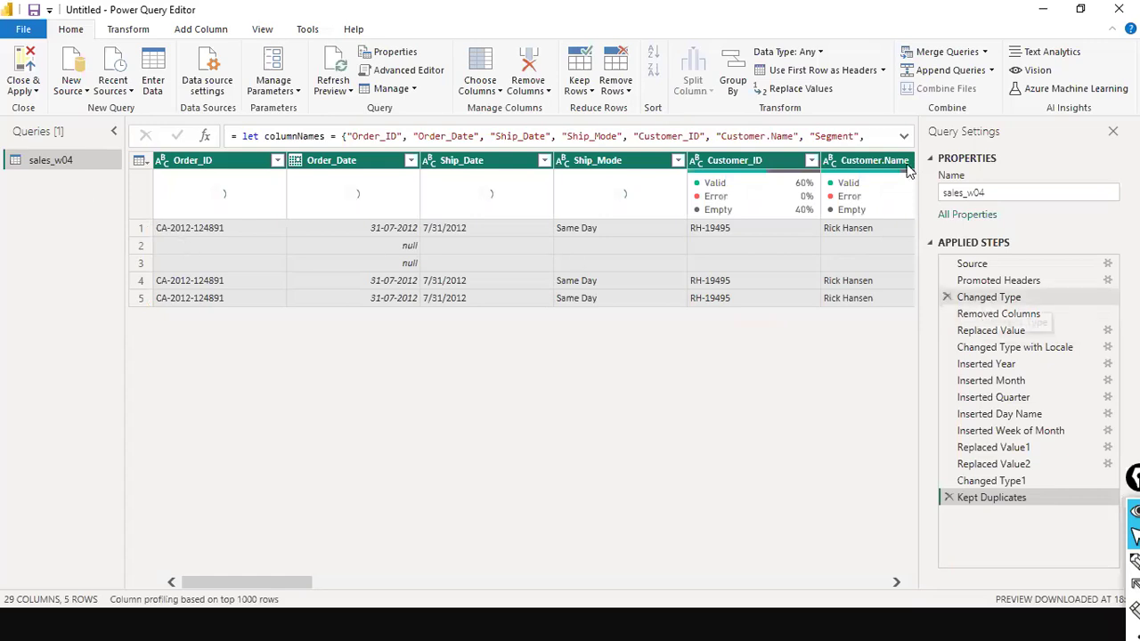
{"action": "left_click", "coordinate": [947, 498]}
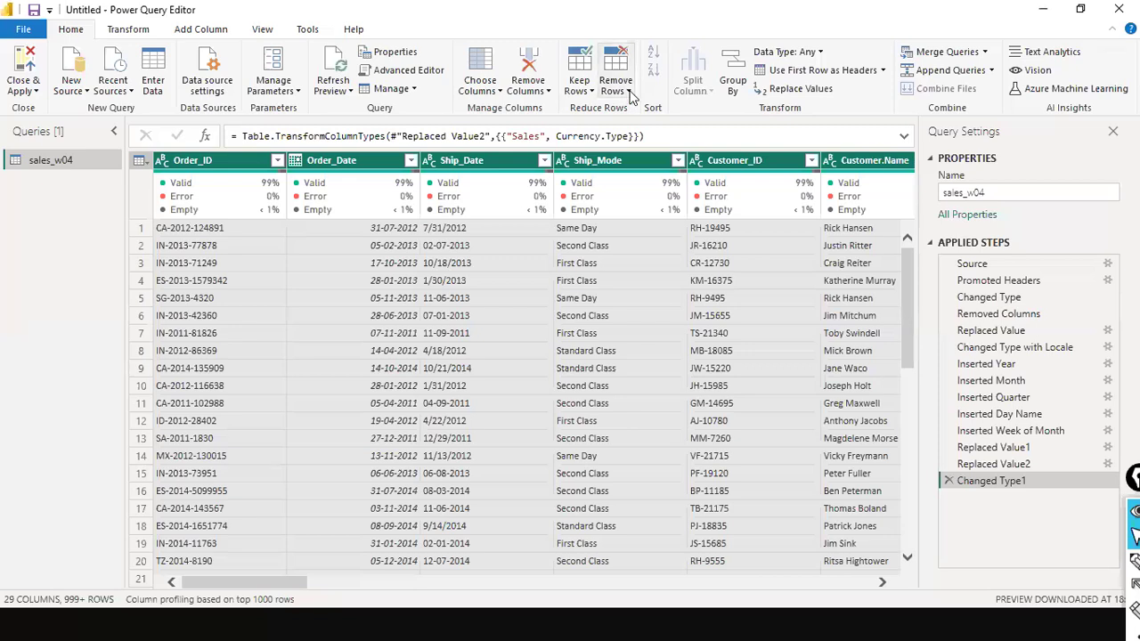
Remove the rows that are duplicated across all columns of the sales_w04 table
{"action": "left_click", "coordinate": [630, 93]}
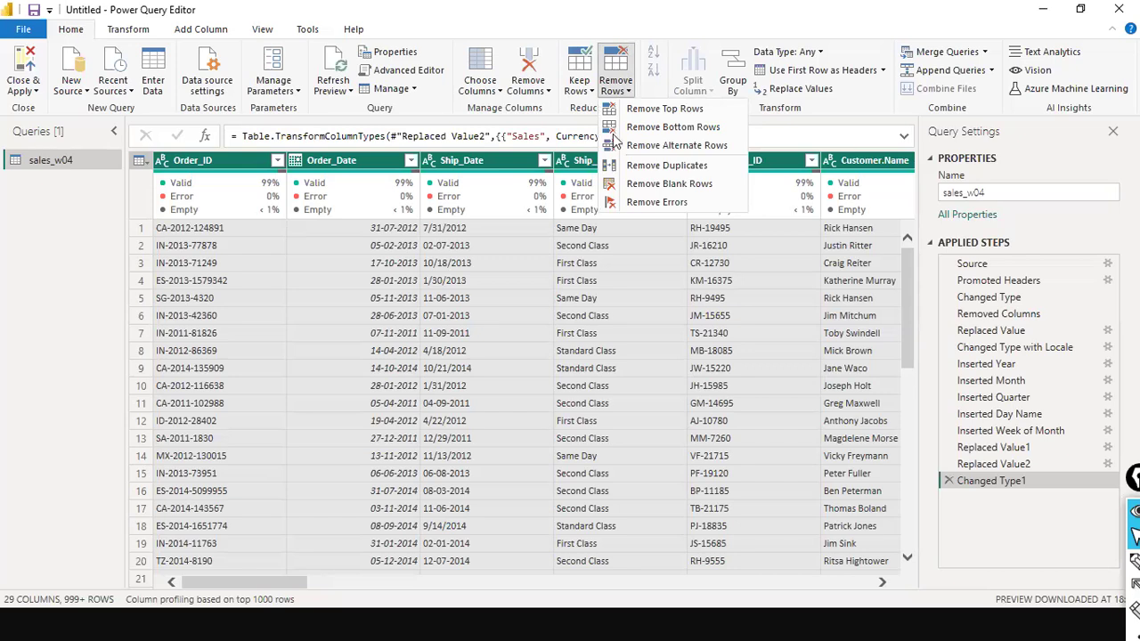
{"action": "left_click", "coordinate": [579, 86]}
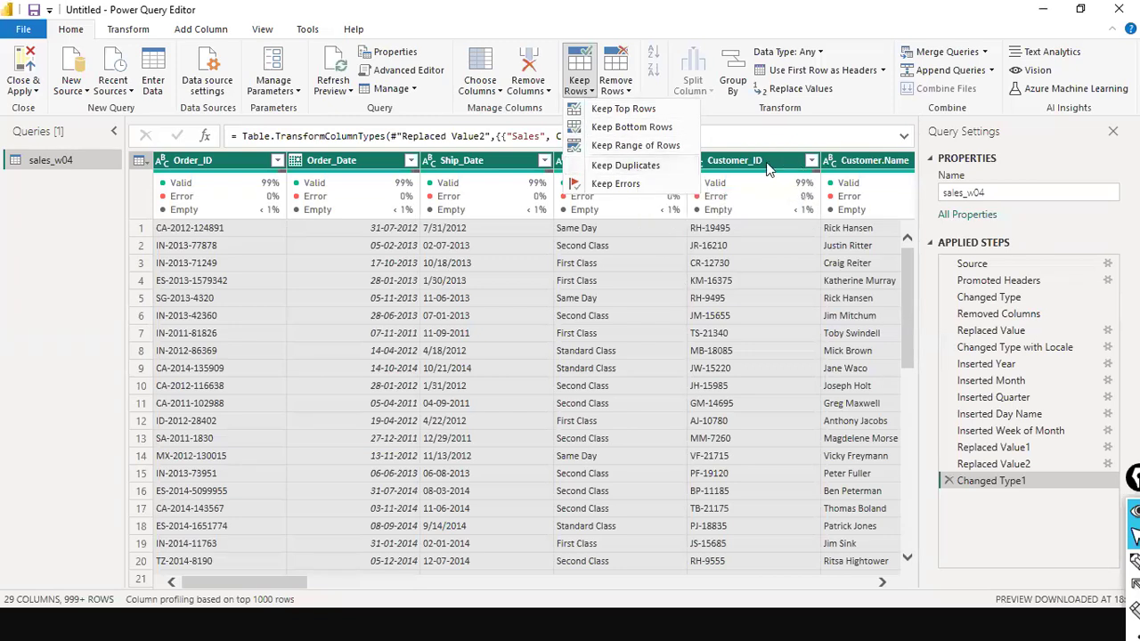
{"action": "left_click", "coordinate": [719, 108]}
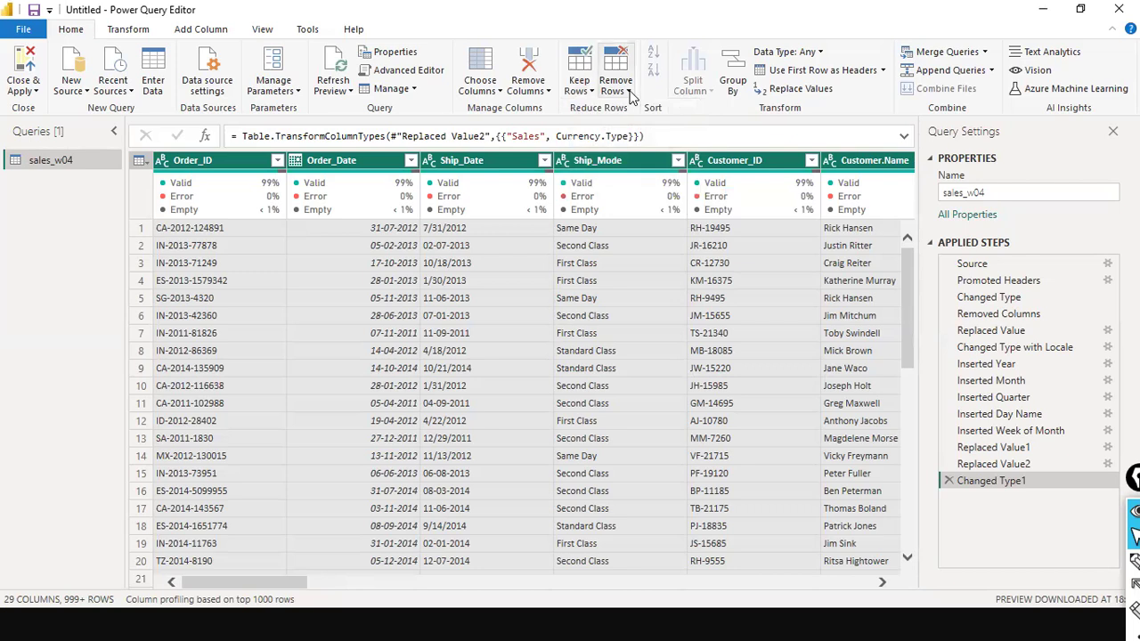
{"action": "left_click", "coordinate": [628, 91]}
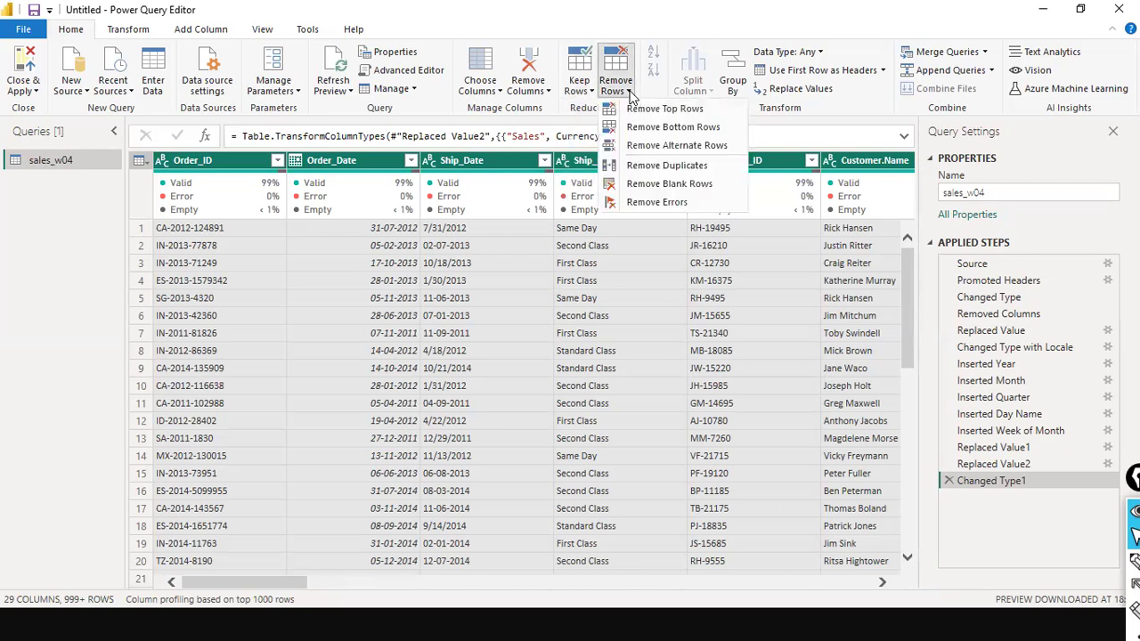
{"action": "left_click", "coordinate": [690, 173]}
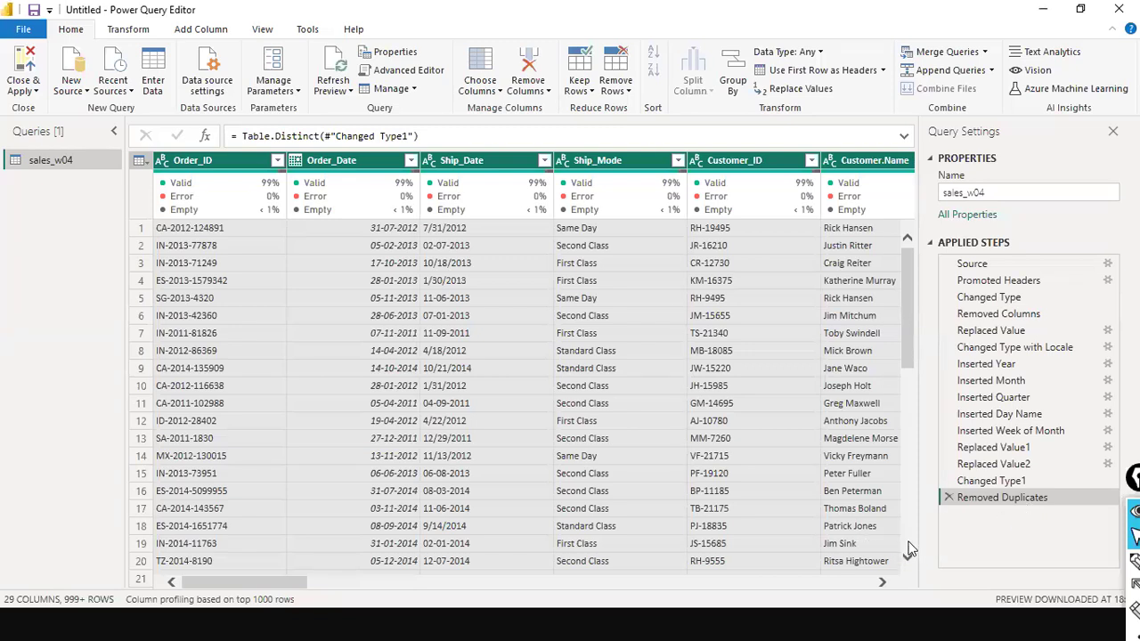
{"action": "left_click_drag", "start_coordinate": [909, 374], "coordinate": [917, 585]}
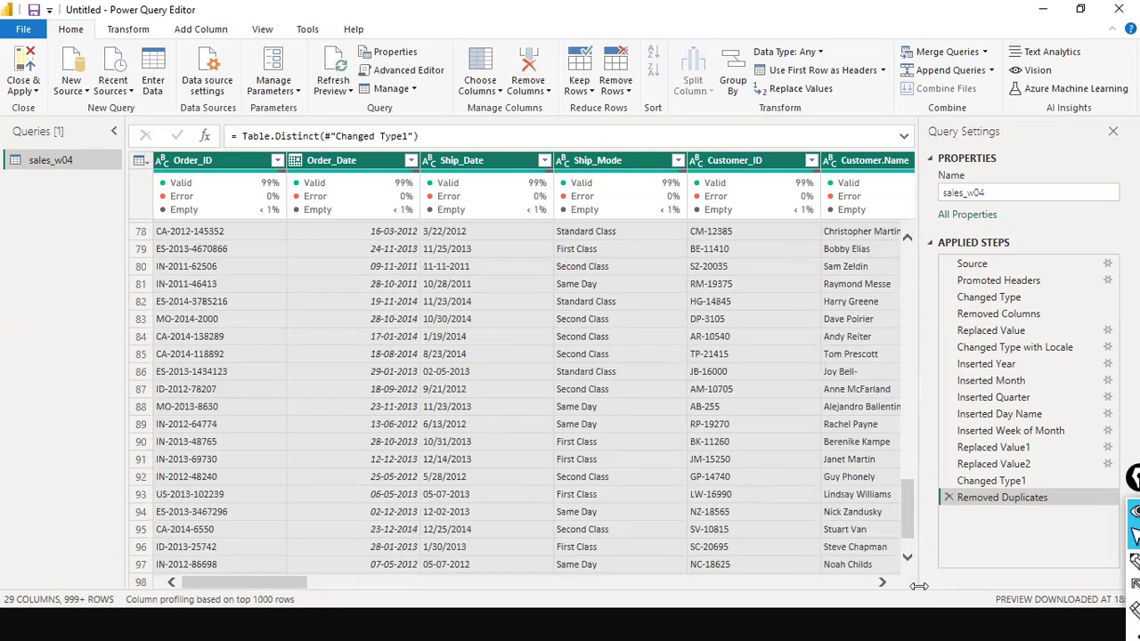
{"action": "scroll", "coordinate": [903, 295], "scroll_direction": "up", "scroll_amount": 1}
{"action": "left_click", "coordinate": [903, 296]}
{"action": "left_click", "coordinate": [903, 296]}
{"action": "left_click", "coordinate": [903, 295]}
{"action": "left_click_drag", "start_coordinate": [903, 295], "coordinate": [907, 225]}
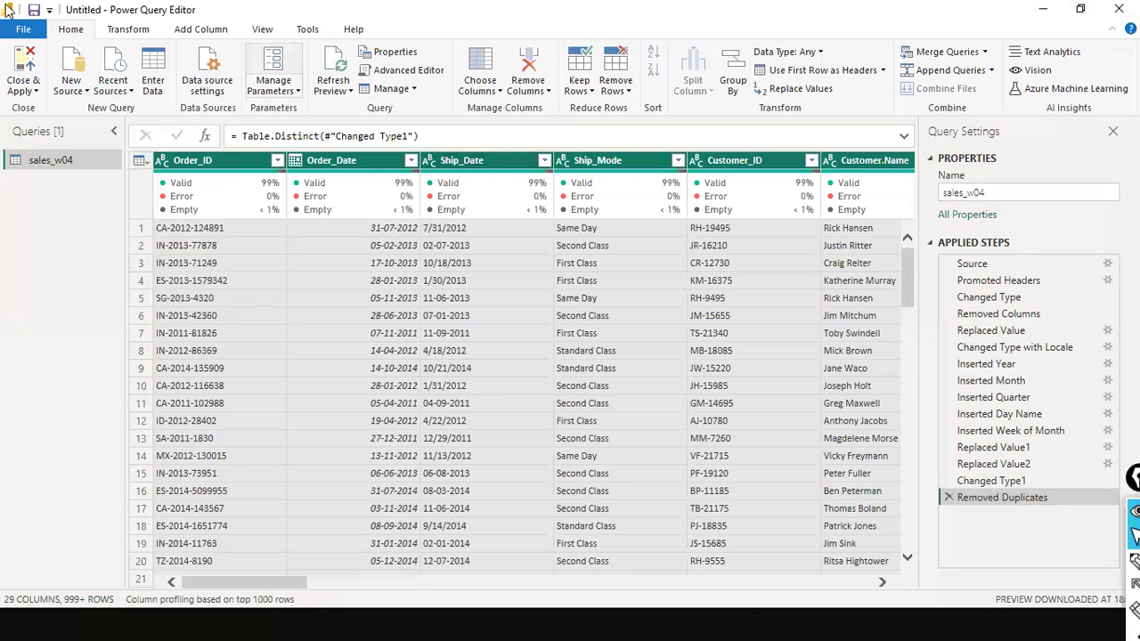
Count the rows of the table that remain after the duplicate removal
{"action": "left_click", "coordinate": [138, 34]}
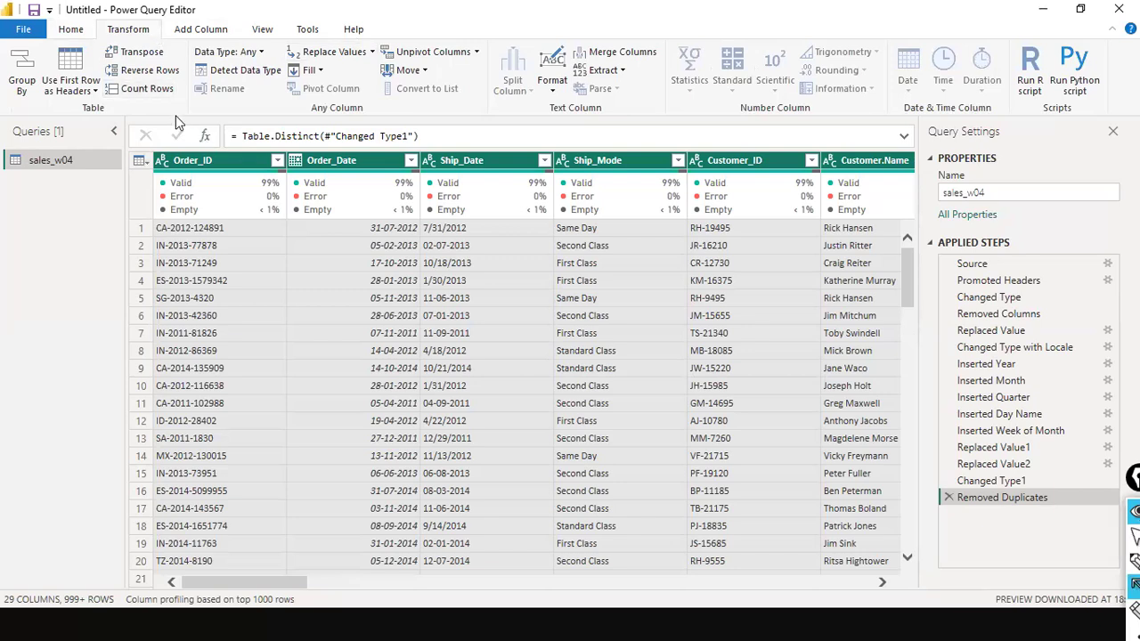
{"action": "mouse_move", "coordinate": [176, 116]}
{"action": "left_mouse_down"}
{"action": "mouse_move", "coordinate": [141, 109]}
{"action": "mouse_move", "coordinate": [135, 77]}
{"action": "mouse_move", "coordinate": [144, 83]}
{"action": "left_mouse_up"}
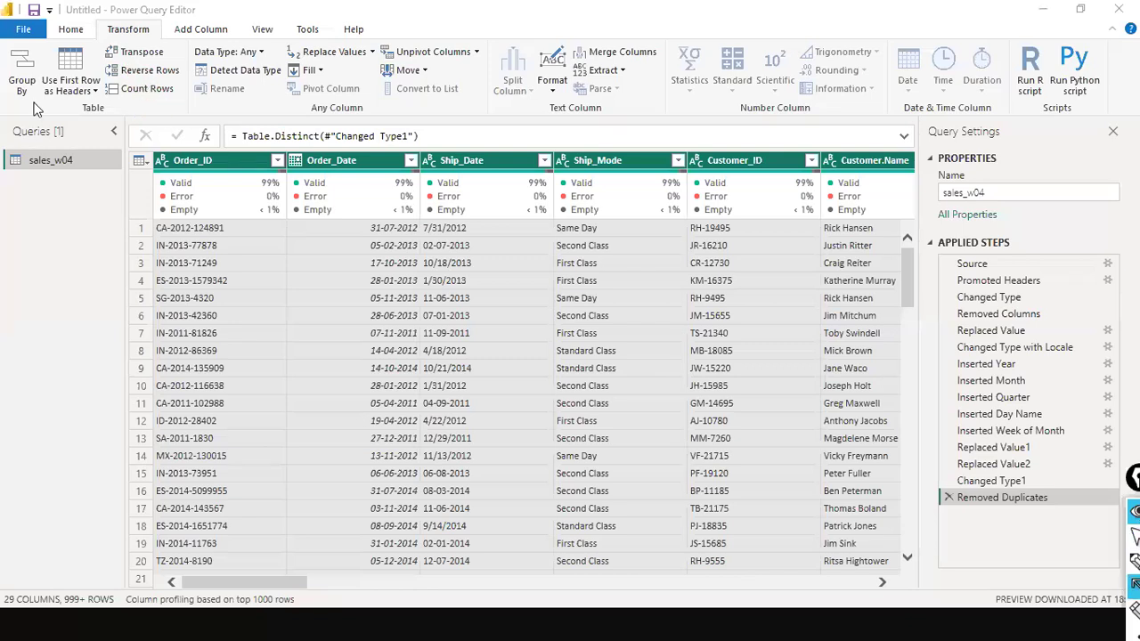
{"action": "left_click_drag", "start_coordinate": [177, 112], "coordinate": [122, 95]}
{"action": "key", "text": "ctrl+shift+7"}
{"action": "key", "text": "ctrl+shift+2"}
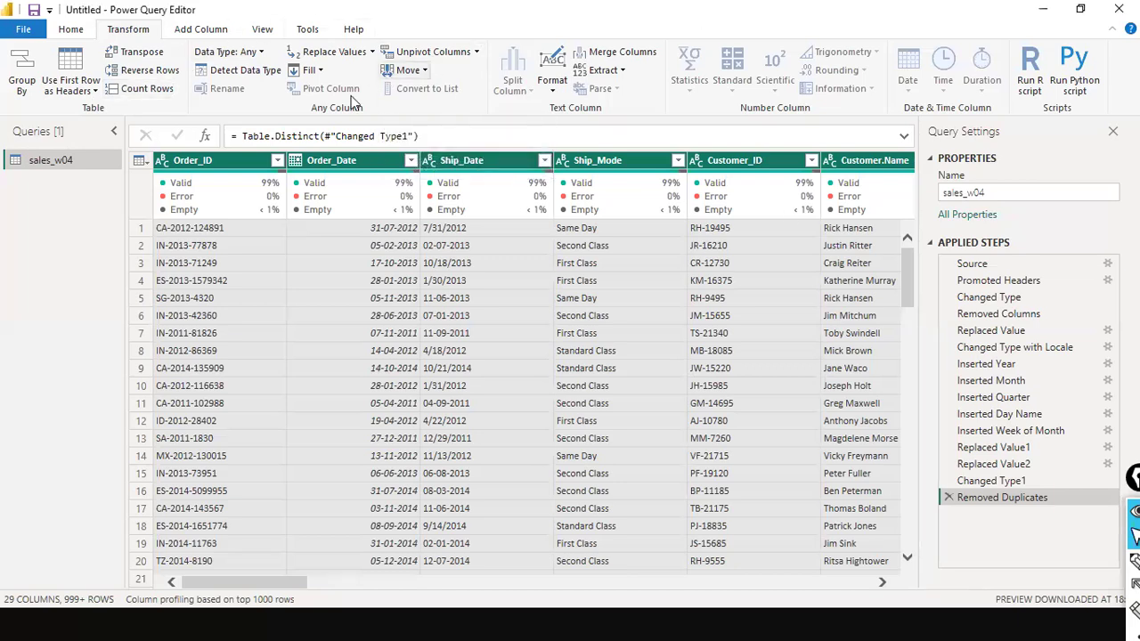
{"action": "left_click", "coordinate": [148, 88]}
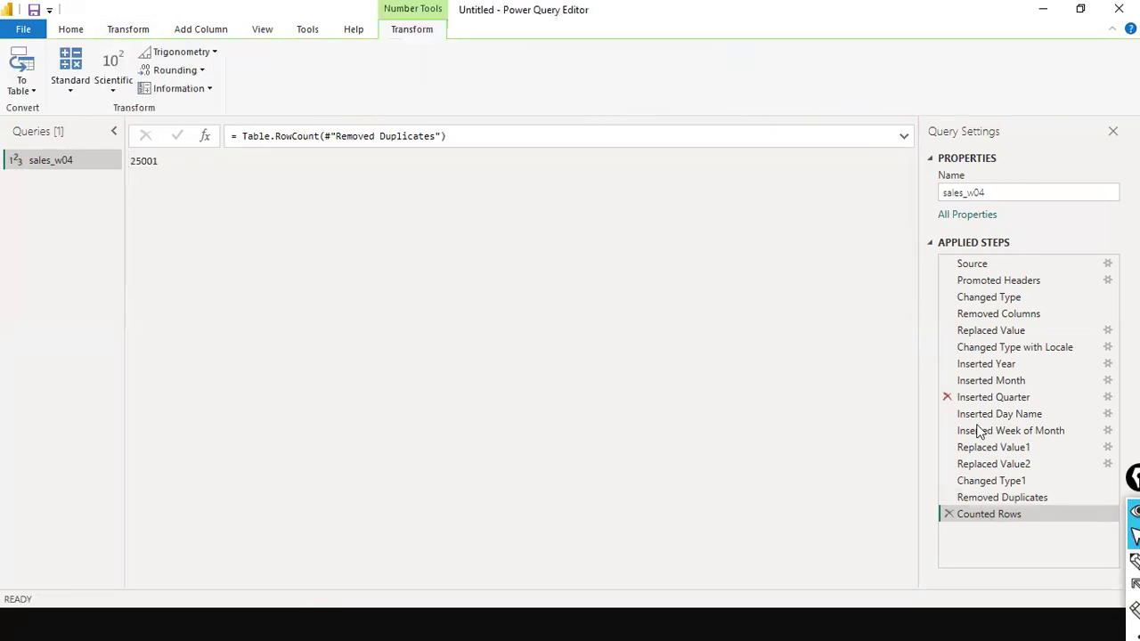
Count the rows at the Changed Type1 step, before the duplicate removal, and delete the inserted Counted Rows1 step
{"action": "left_click", "coordinate": [983, 484]}
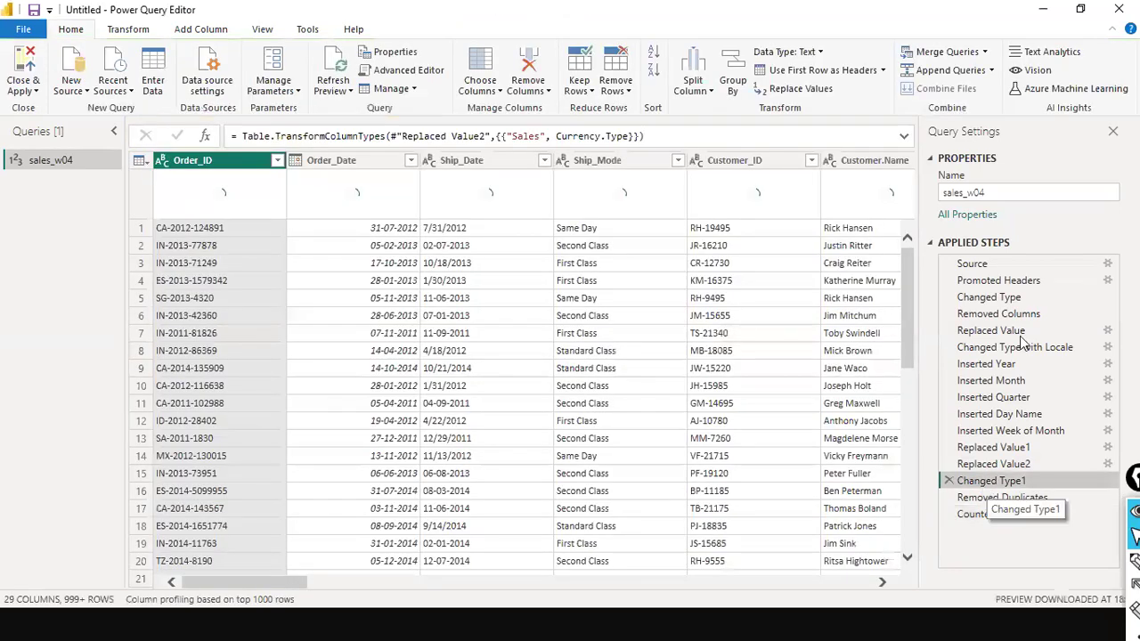
{"action": "left_click", "coordinate": [136, 29]}
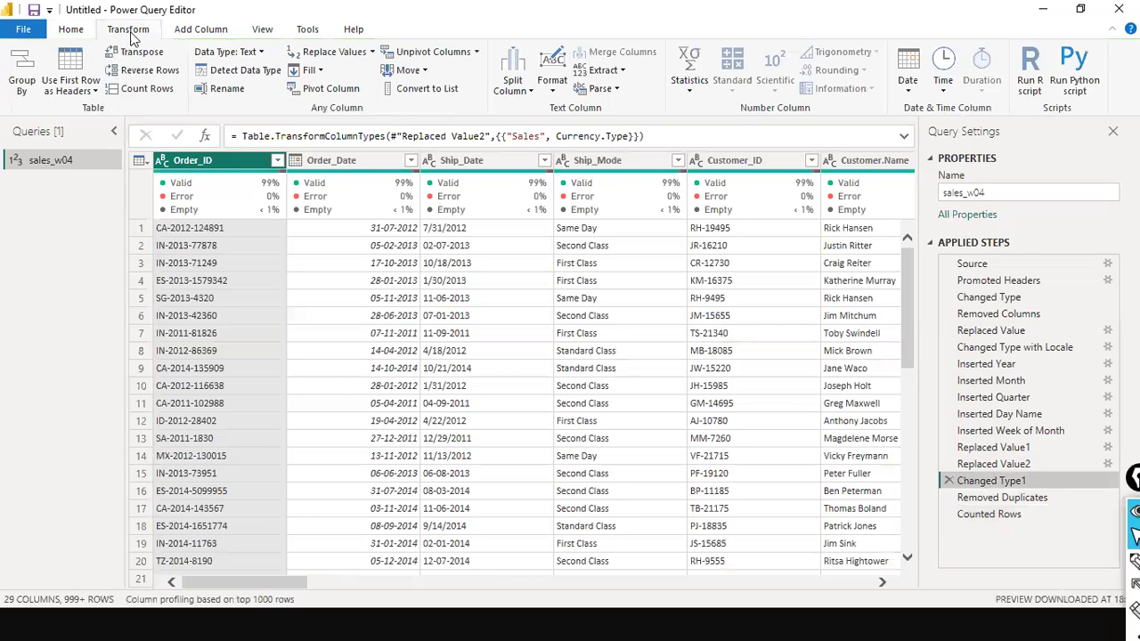
{"action": "left_click", "coordinate": [148, 92]}
{"action": "left_click", "coordinate": [718, 347]}
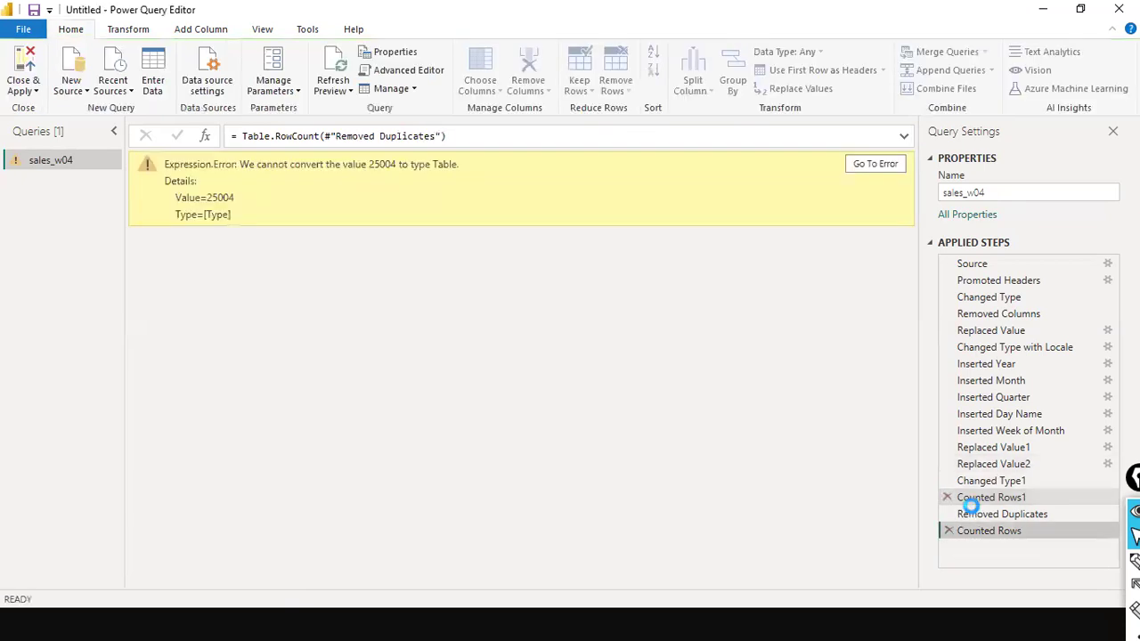
{"action": "left_click", "coordinate": [974, 512]}
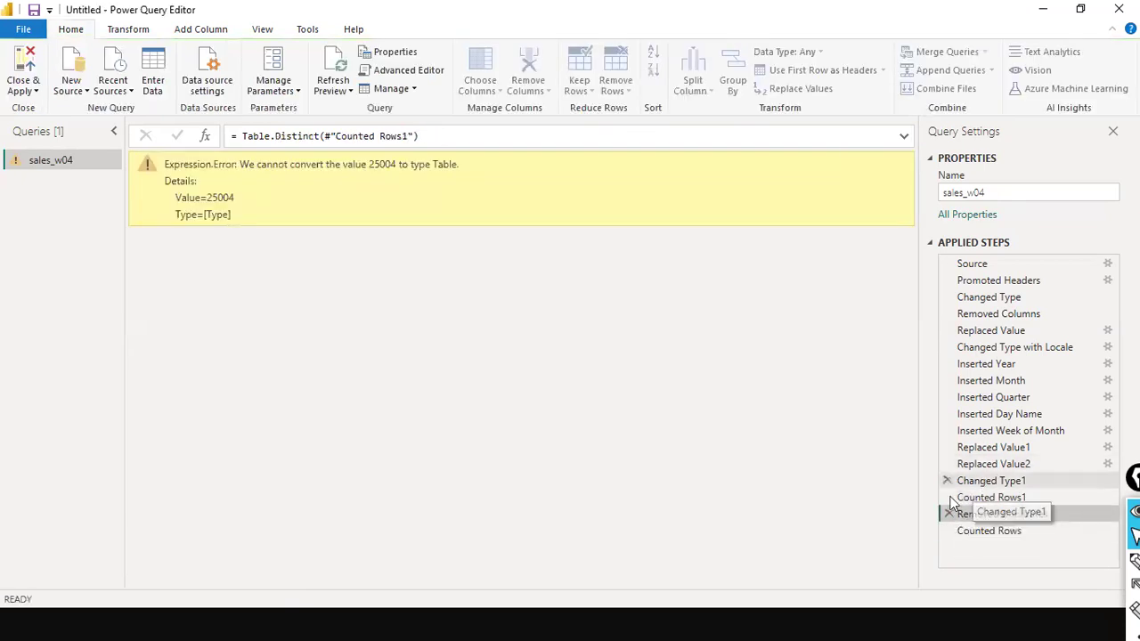
{"action": "left_click", "coordinate": [948, 498]}
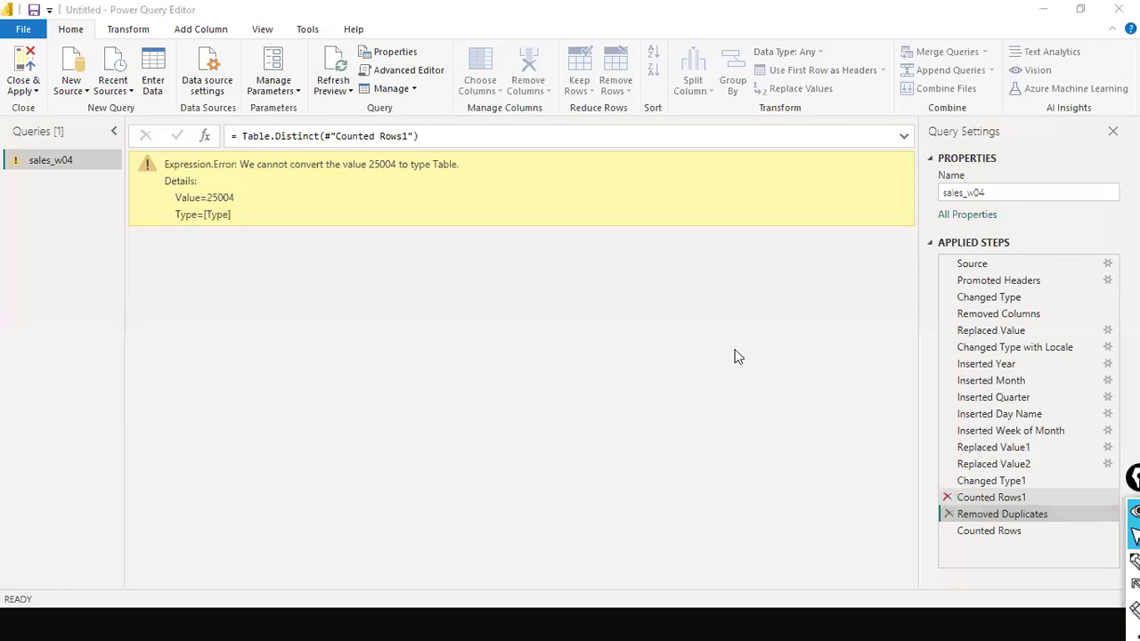
{"action": "left_click", "coordinate": [718, 346]}
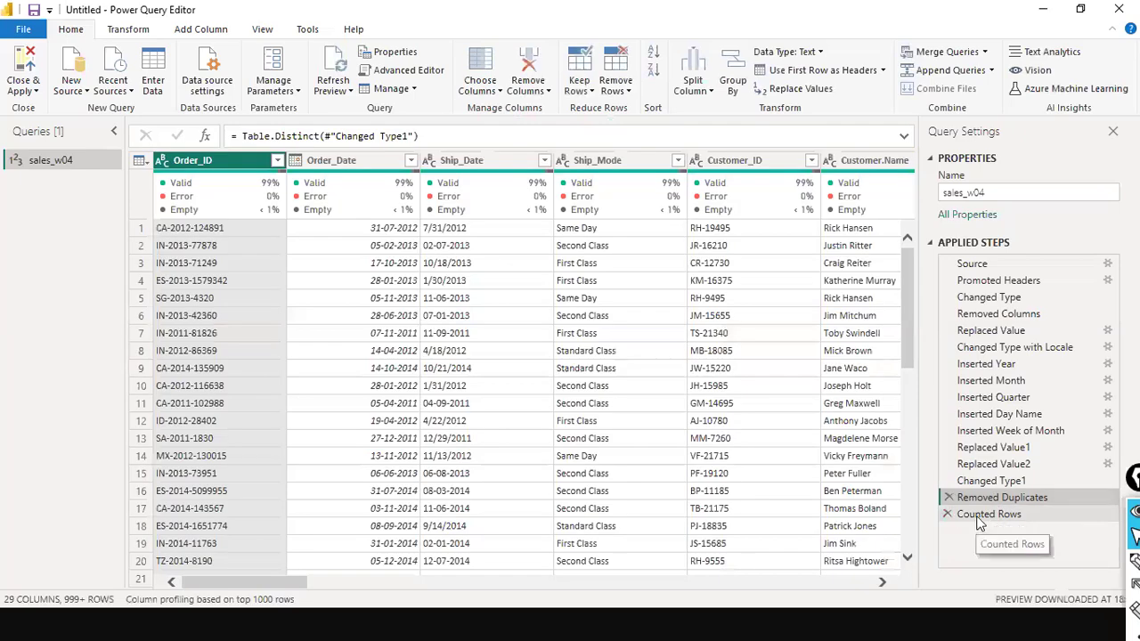
Review the row count taken after the duplicate removal and delete the Counted Rows step from the query
{"action": "left_click", "coordinate": [984, 515]}
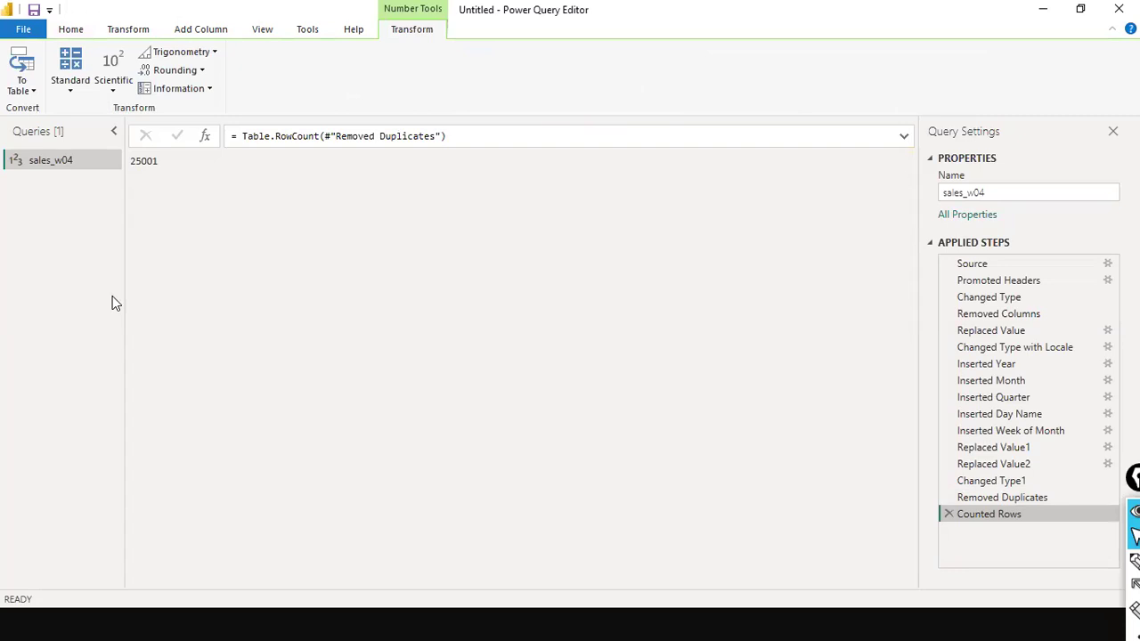
{"action": "left_click", "coordinate": [122, 30]}
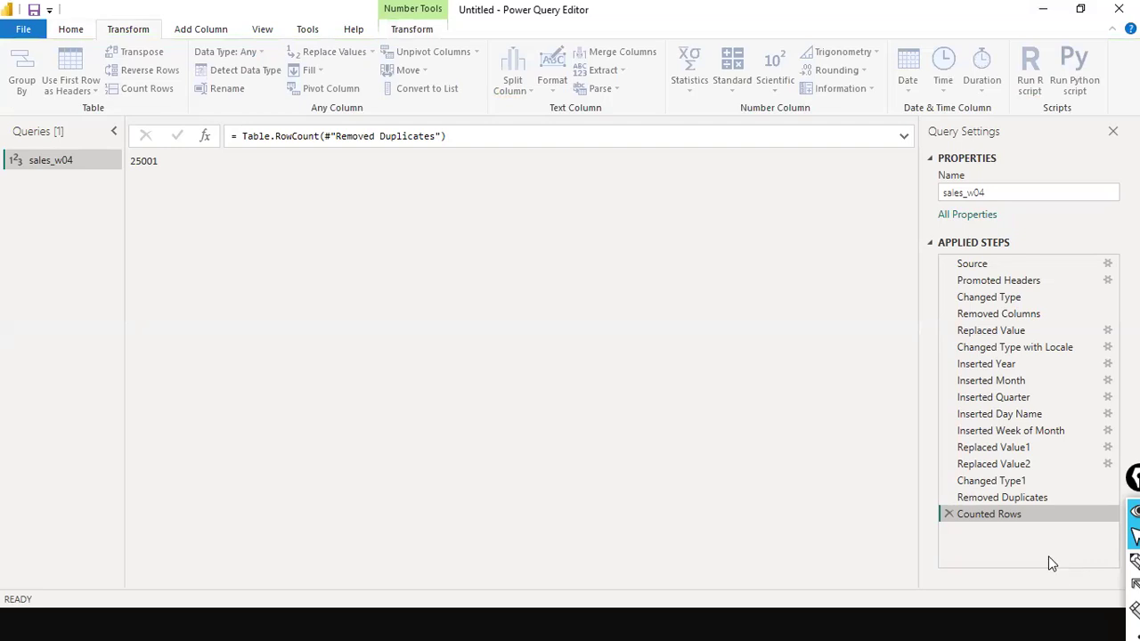
{"action": "left_click_drag", "start_coordinate": [169, 164], "coordinate": [45, 165]}
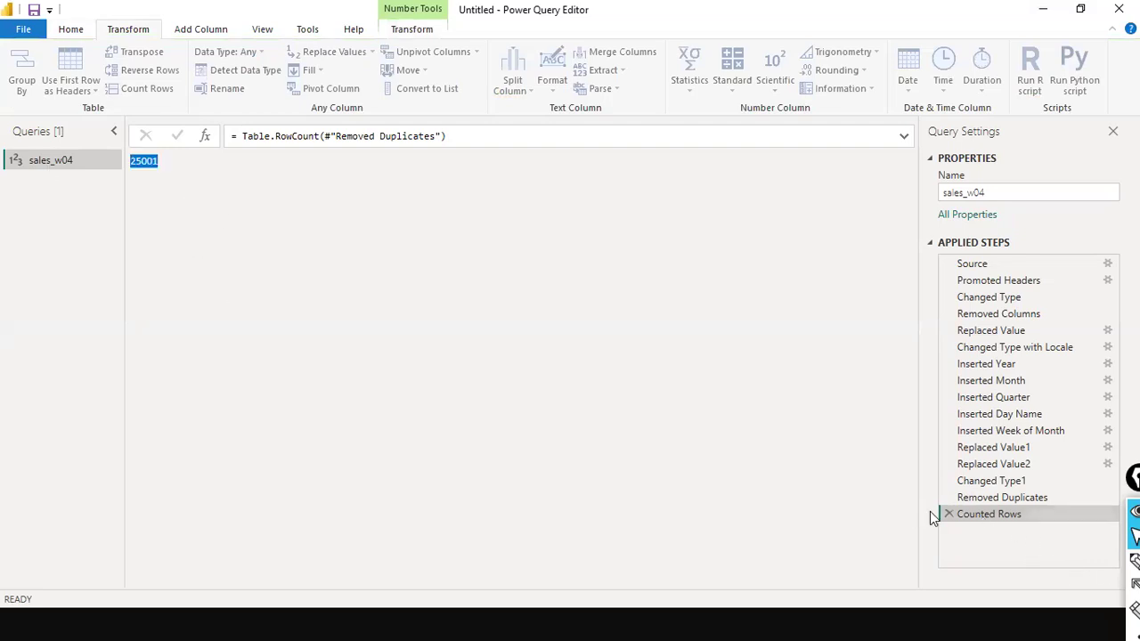
{"action": "key", "text": "ctrl+shift+9"}
{"action": "left_click", "coordinate": [947, 513]}
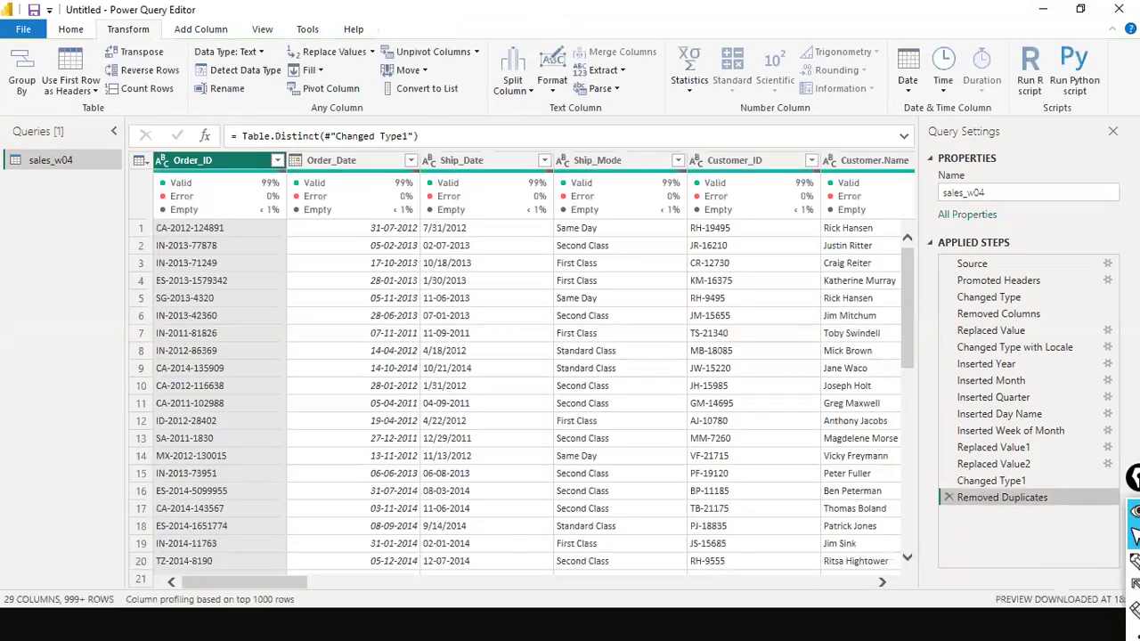
Check the Order_ID filter list for blanks and remove the blank rows from the sales_w04 table
{"action": "mouse_move", "coordinate": [652, 191]}
{"action": "left_click", "coordinate": [277, 161]}
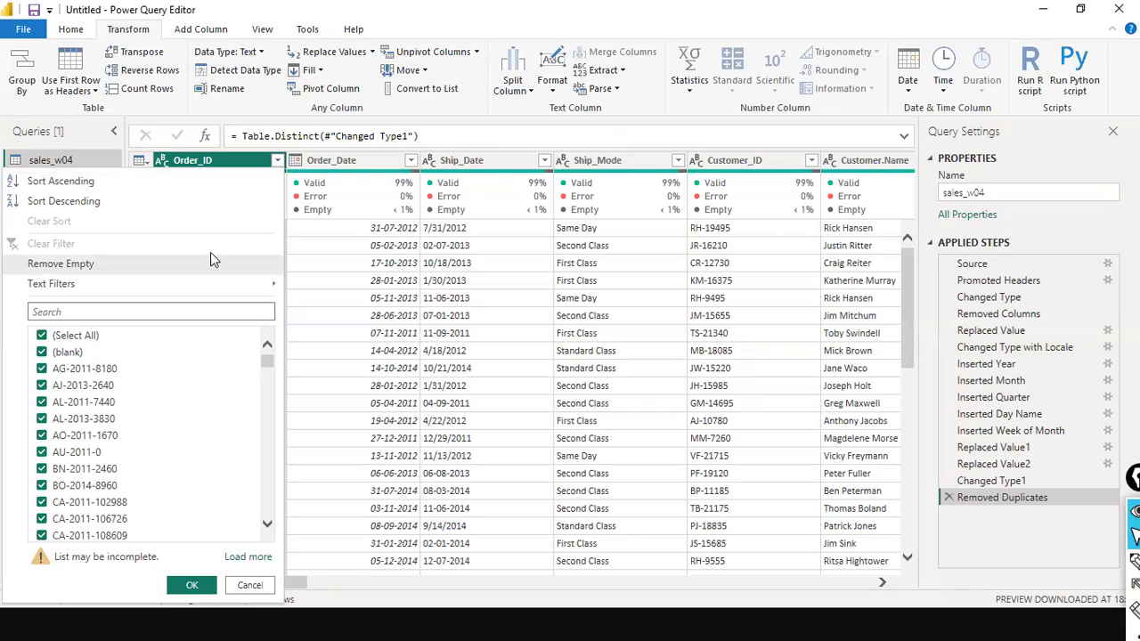
{"action": "left_click", "coordinate": [277, 162]}
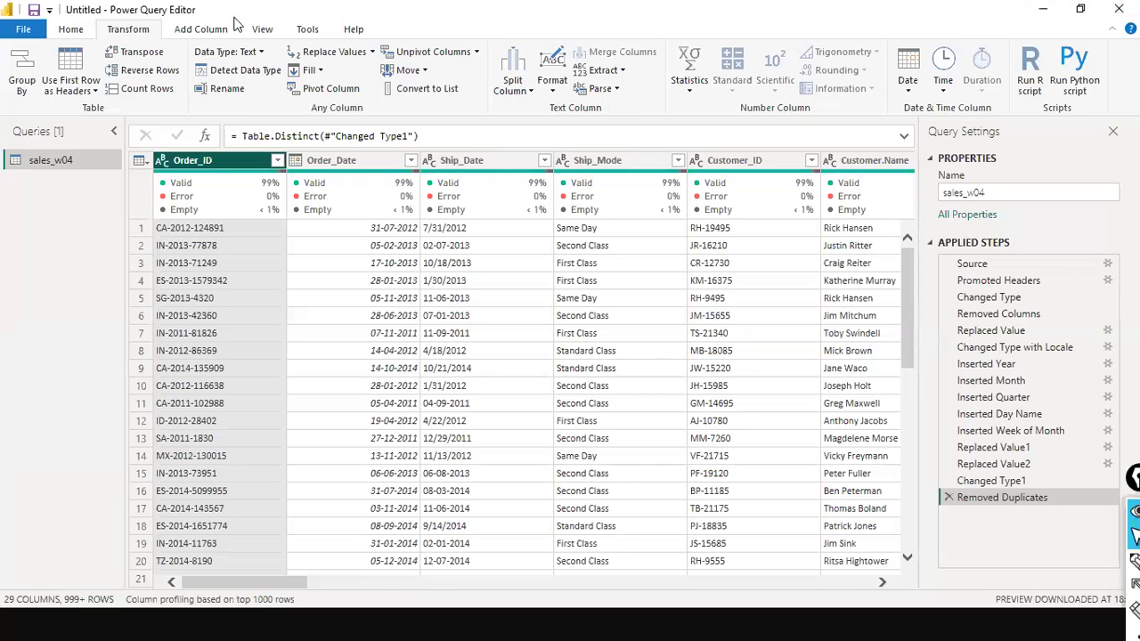
{"action": "left_click", "coordinate": [61, 36]}
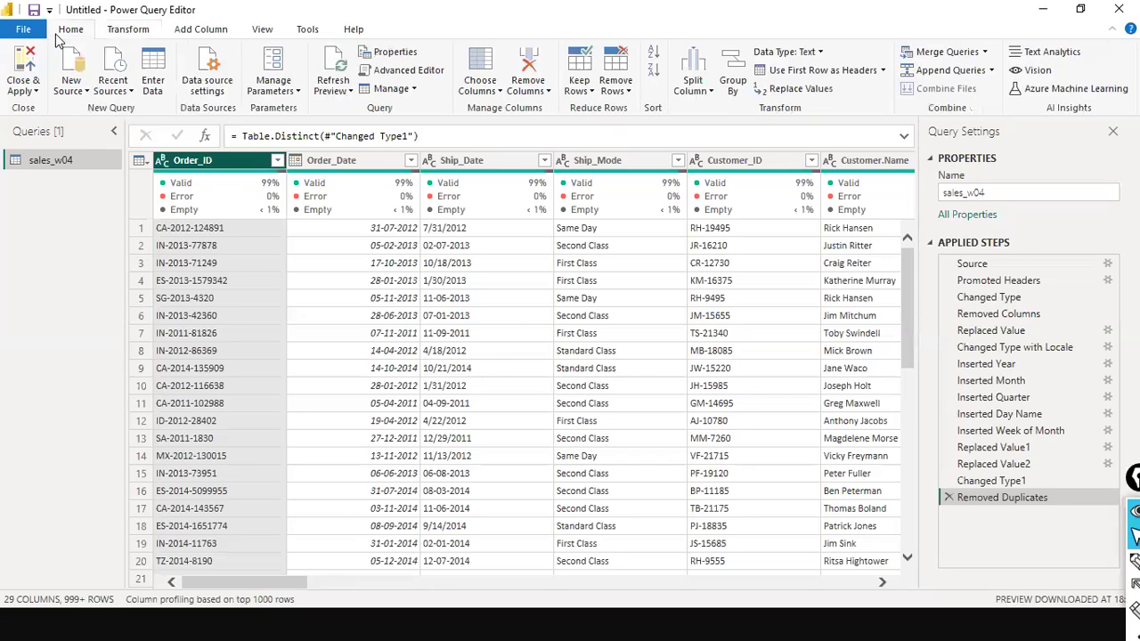
{"action": "left_click", "coordinate": [628, 94]}
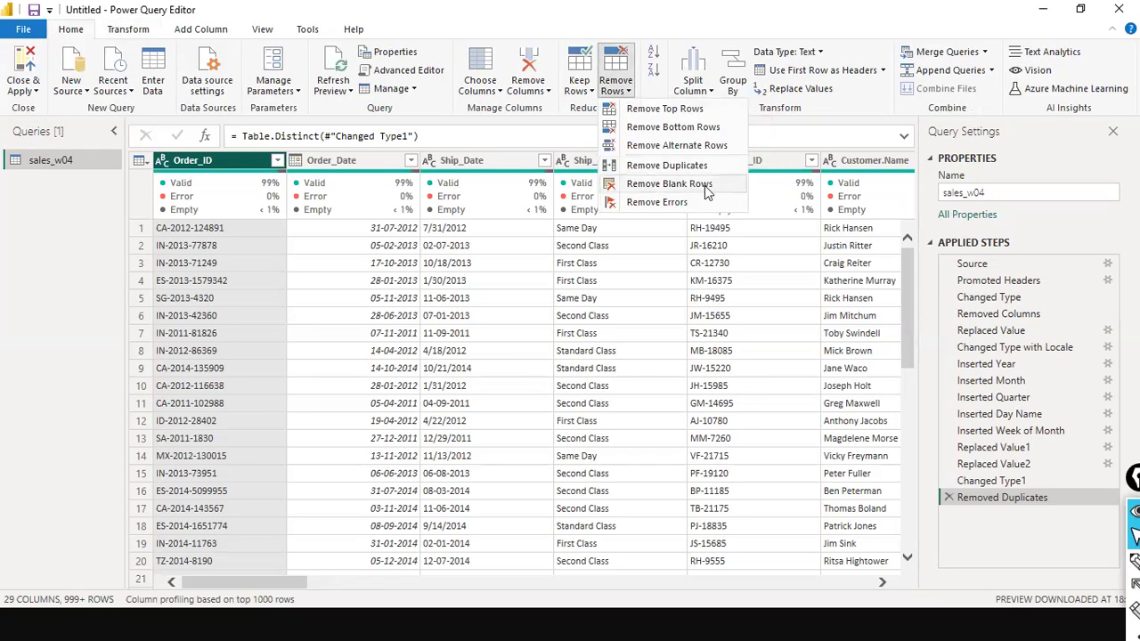
{"action": "left_click", "coordinate": [688, 193]}
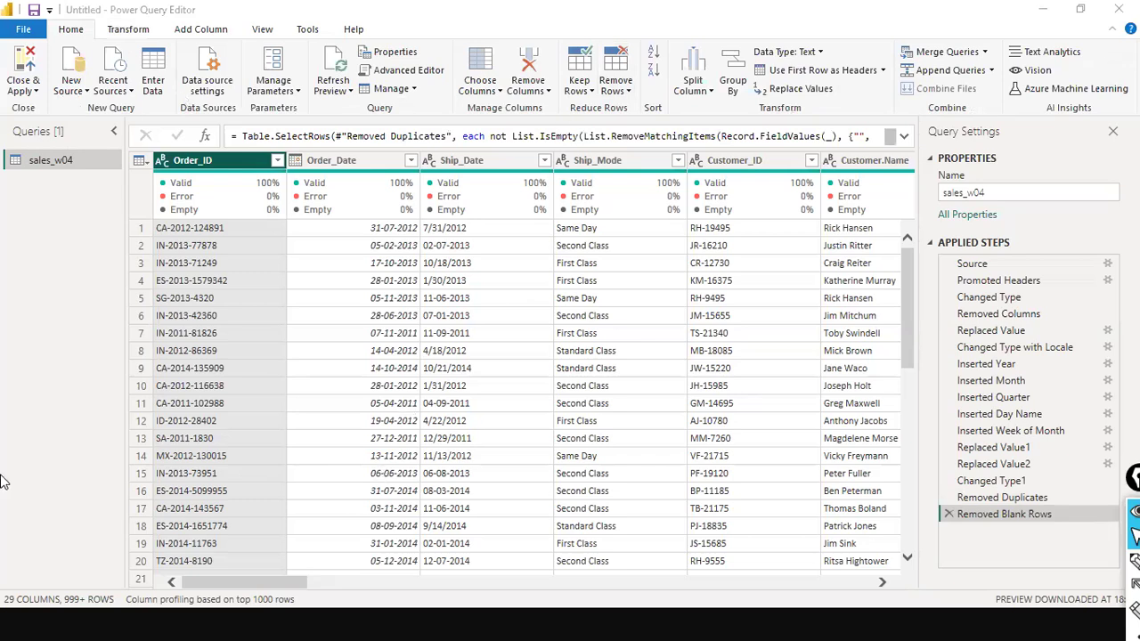
Count the rows remaining after the blank-row removal and delete the Counted Rows step from the query
{"action": "left_click", "coordinate": [9, 103]}
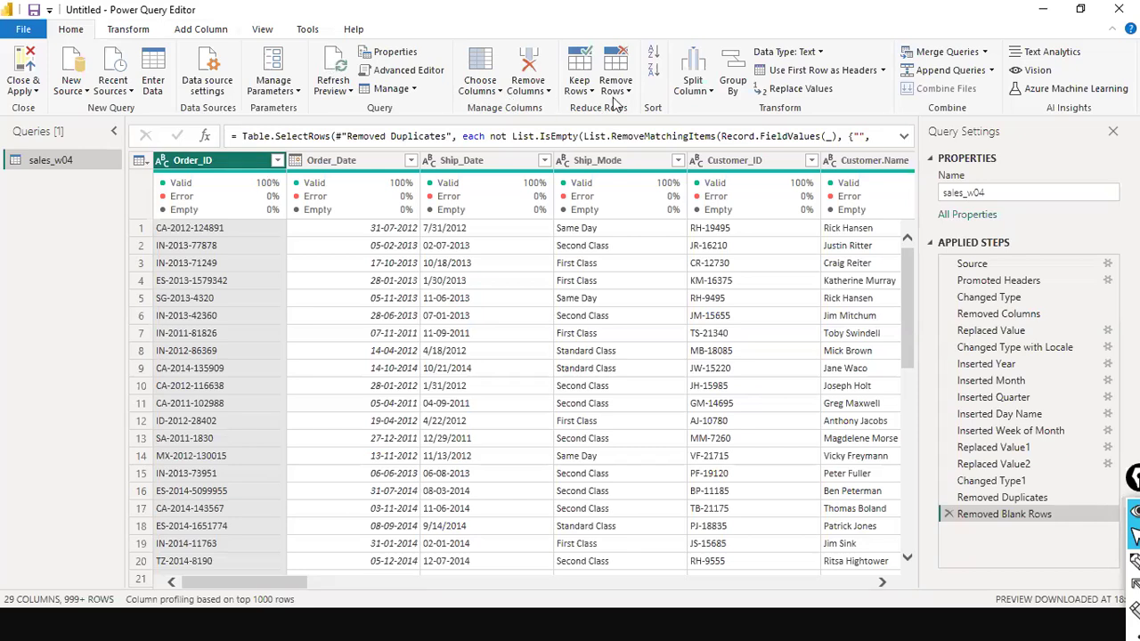
{"action": "scroll", "coordinate": [153, 107], "scroll_direction": "down", "scroll_amount": 1}
{"action": "left_click", "coordinate": [154, 94]}
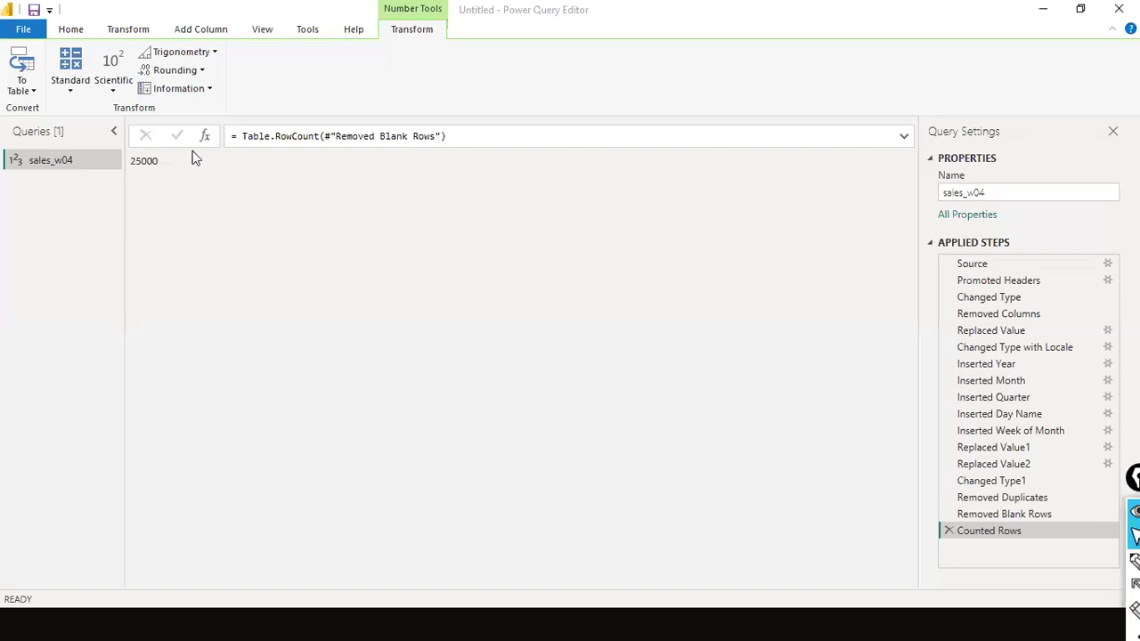
{"action": "left_click_drag", "start_coordinate": [193, 158], "coordinate": [93, 160]}
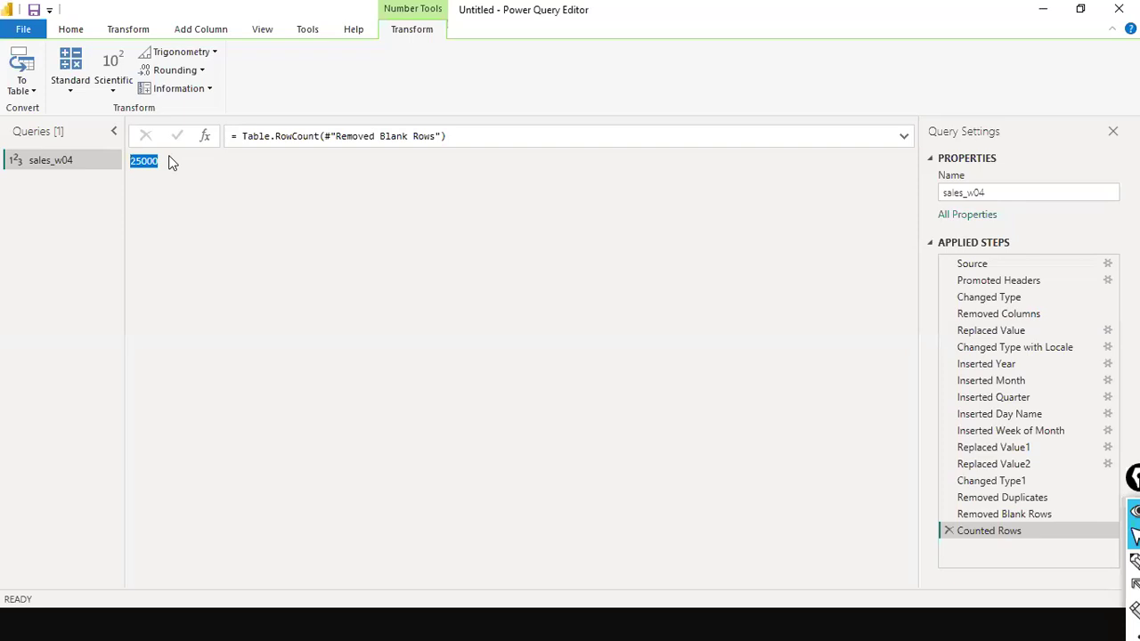
{"action": "left_click", "coordinate": [233, 179]}
{"action": "left_click_drag", "start_coordinate": [208, 161], "coordinate": [43, 158]}
{"action": "left_click", "coordinate": [948, 531]}
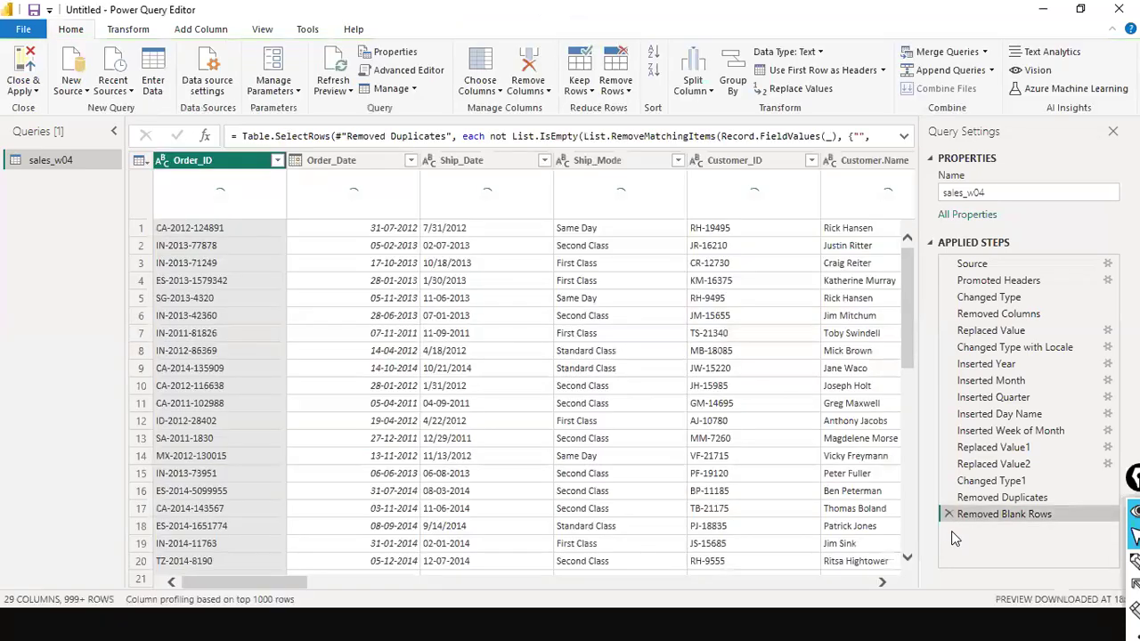
Compare the table at Removed Duplicates, Changed Type1 and Removed Blank Rows, and examine the column quality from Order_ID to Week of Month
{"action": "left_click", "coordinate": [1004, 497]}
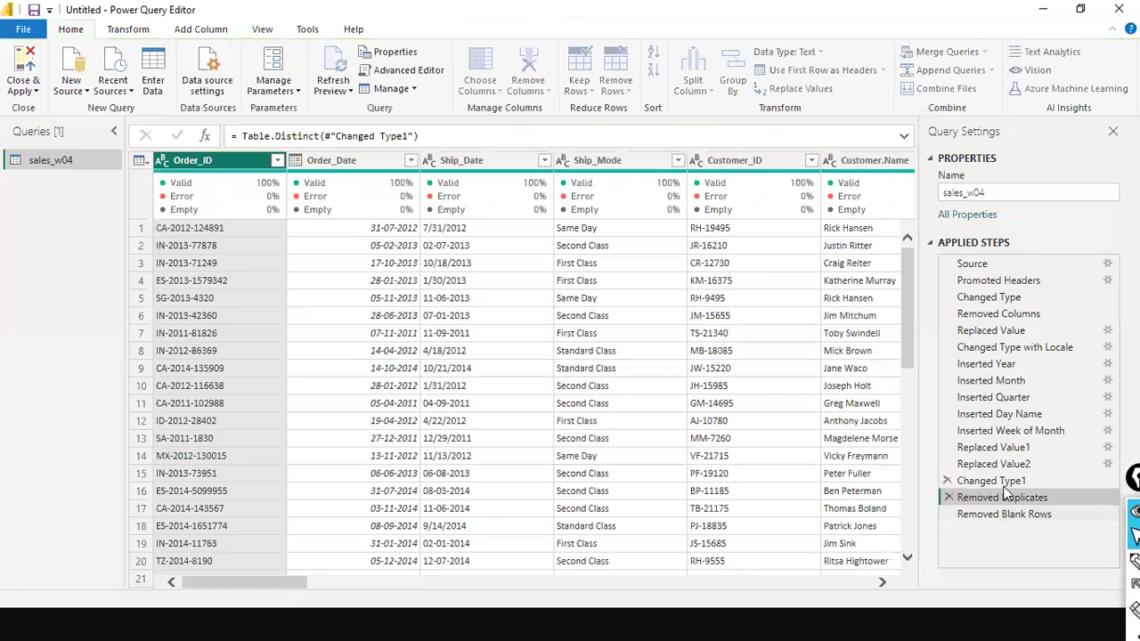
{"action": "left_click", "coordinate": [1007, 481]}
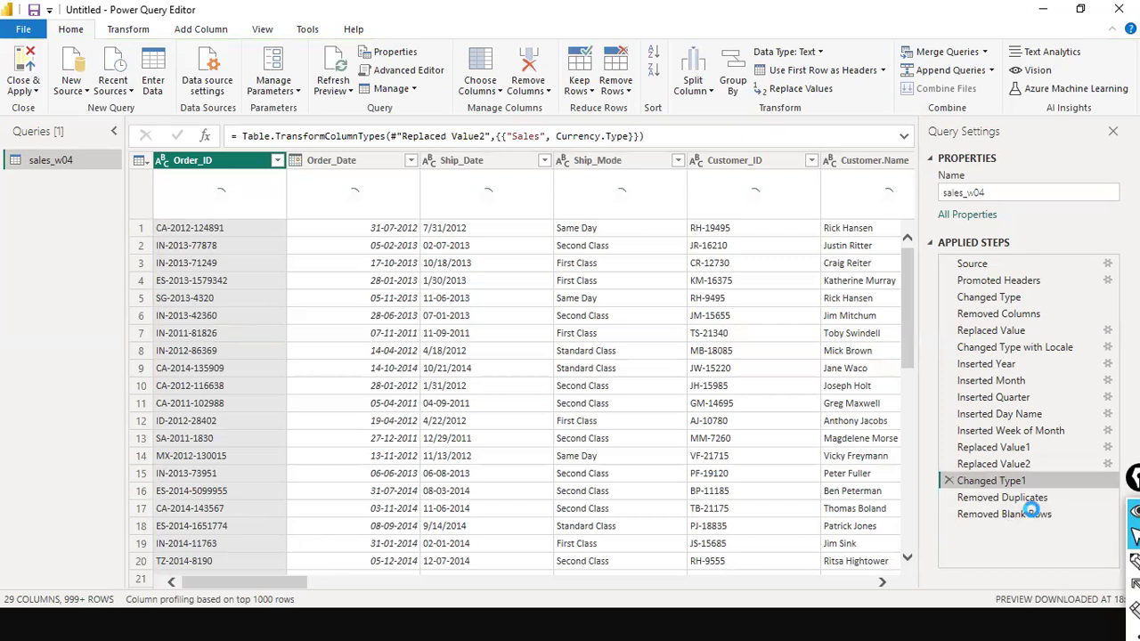
{"action": "left_click", "coordinate": [1033, 514]}
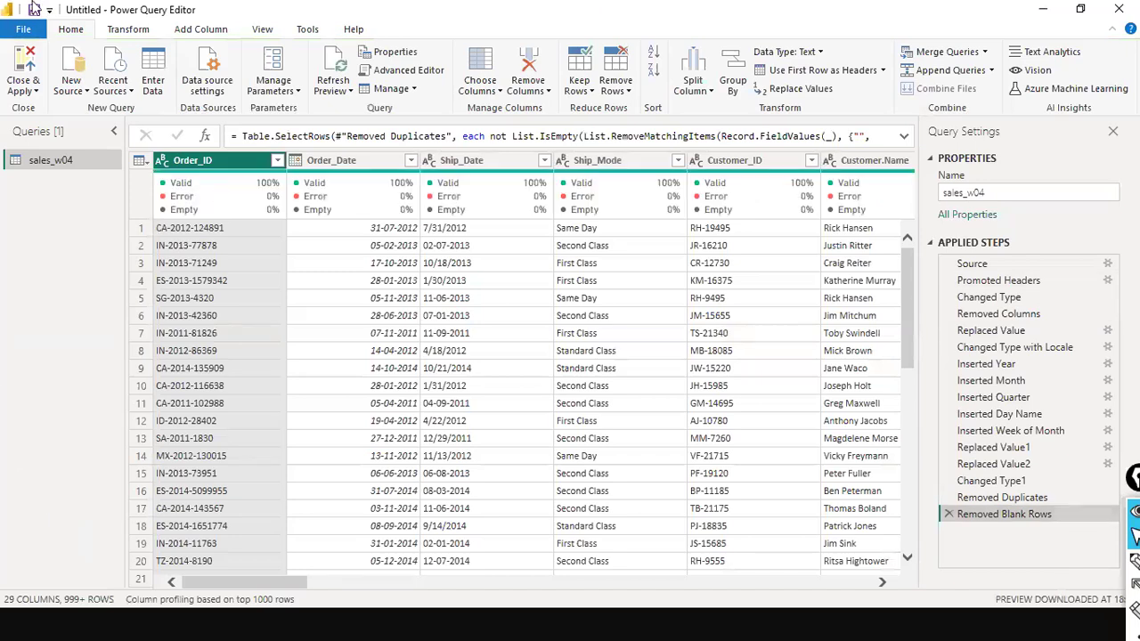
{"action": "scroll", "coordinate": [501, 555], "scroll_direction": "right", "scroll_amount": 5}
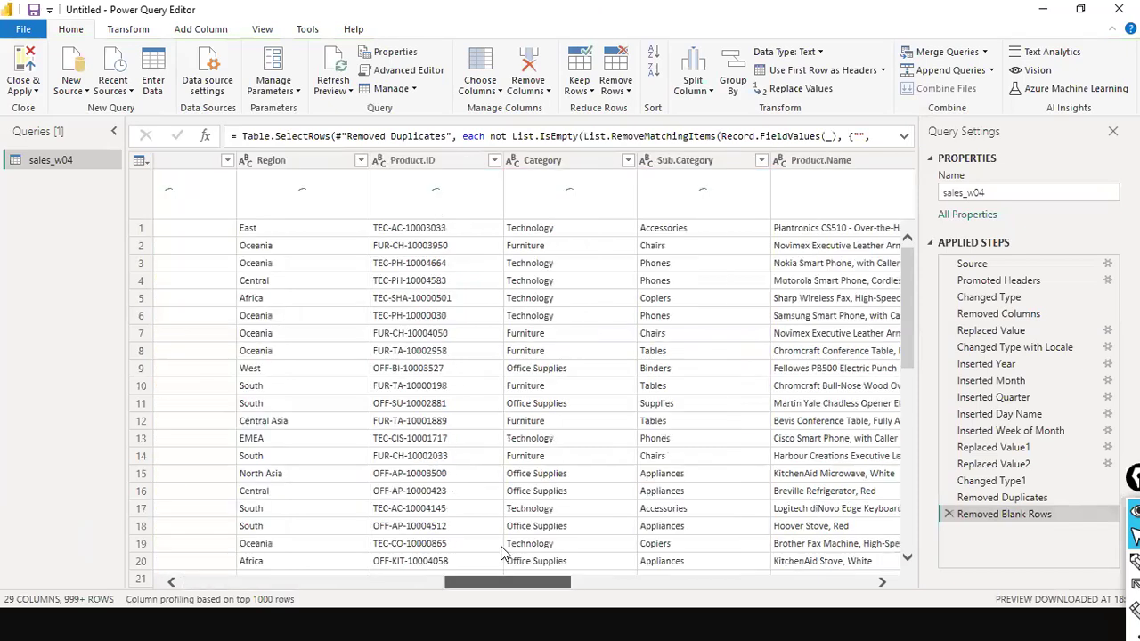
{"action": "scroll", "coordinate": [634, 556], "scroll_direction": "right", "scroll_amount": 3}
{"action": "scroll", "coordinate": [894, 547], "scroll_direction": "right", "scroll_amount": 5}
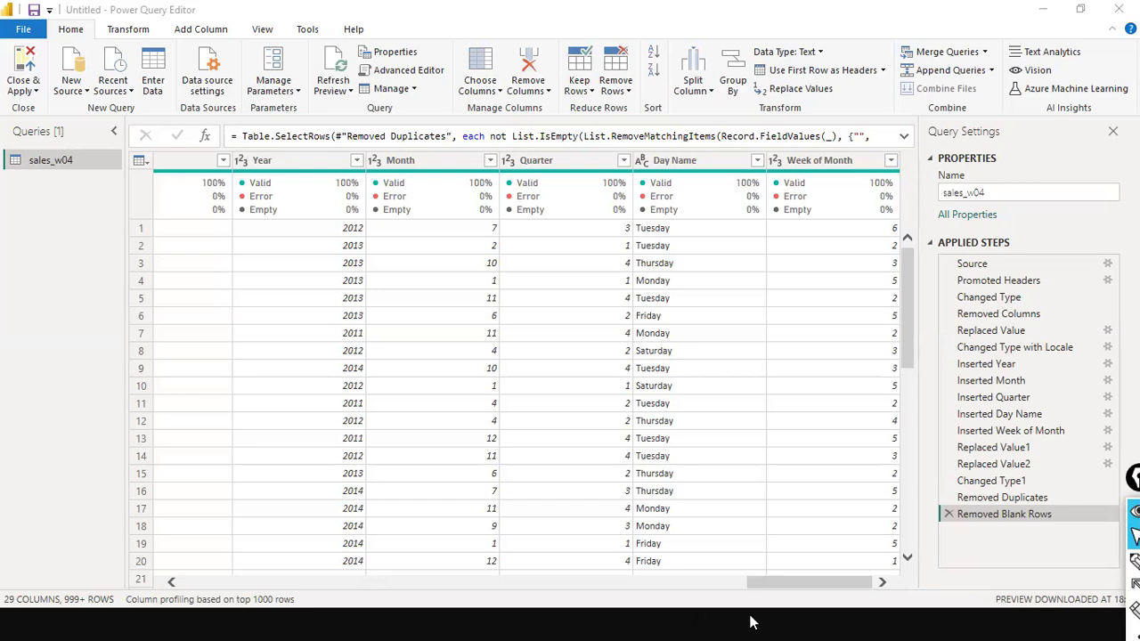
{"action": "left_click_drag", "start_coordinate": [781, 582], "coordinate": [191, 578]}
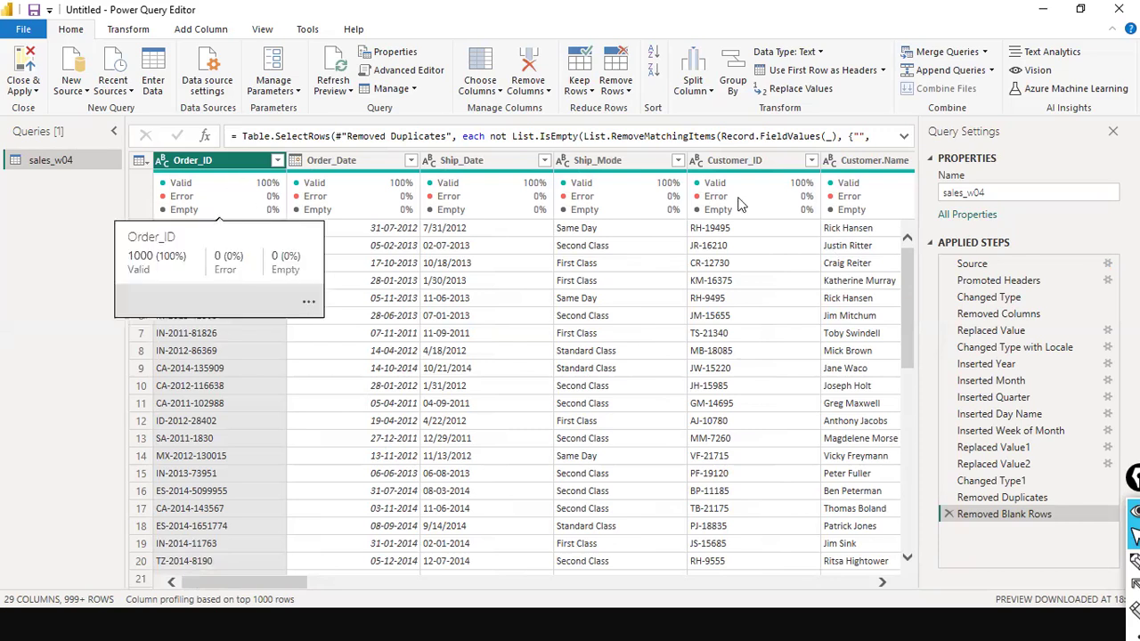
{"action": "mouse_move", "coordinate": [783, 206]}
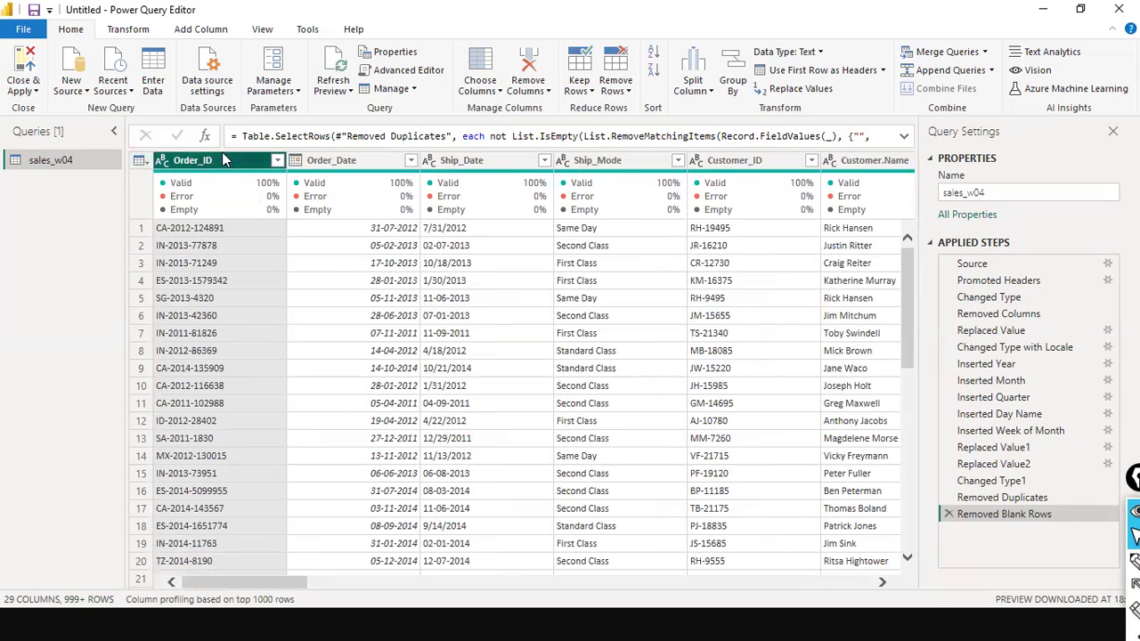
{"action": "left_click", "coordinate": [281, 80]}
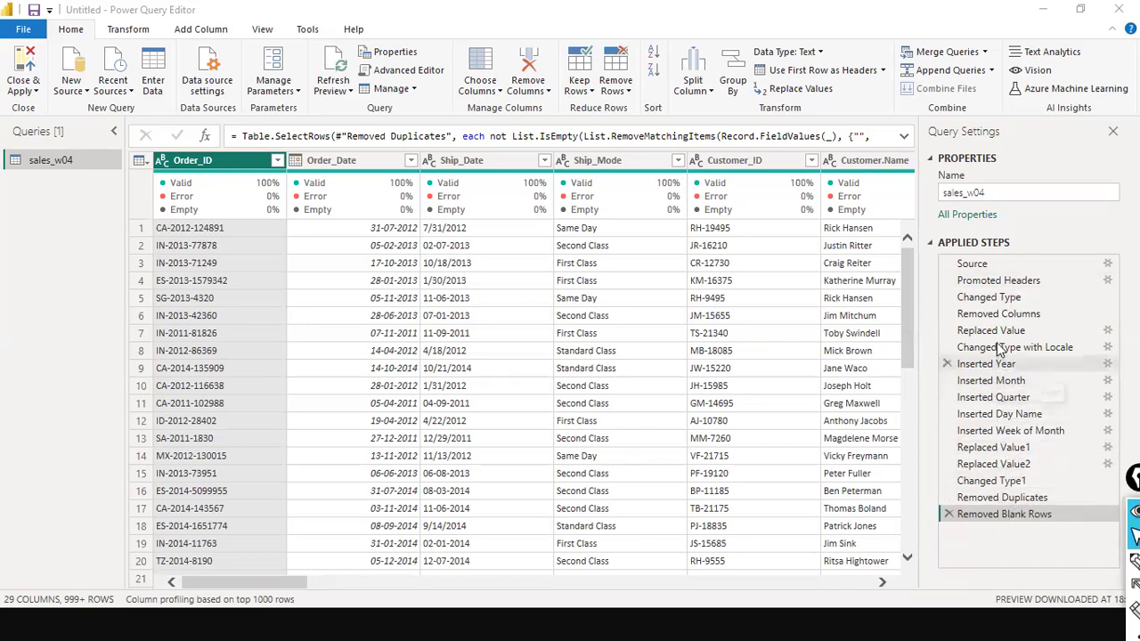
Inspect the formula of the Removed Columns step that drops Row.ID, and return to the Removed Blank Rows step
{"action": "left_click", "coordinate": [978, 317]}
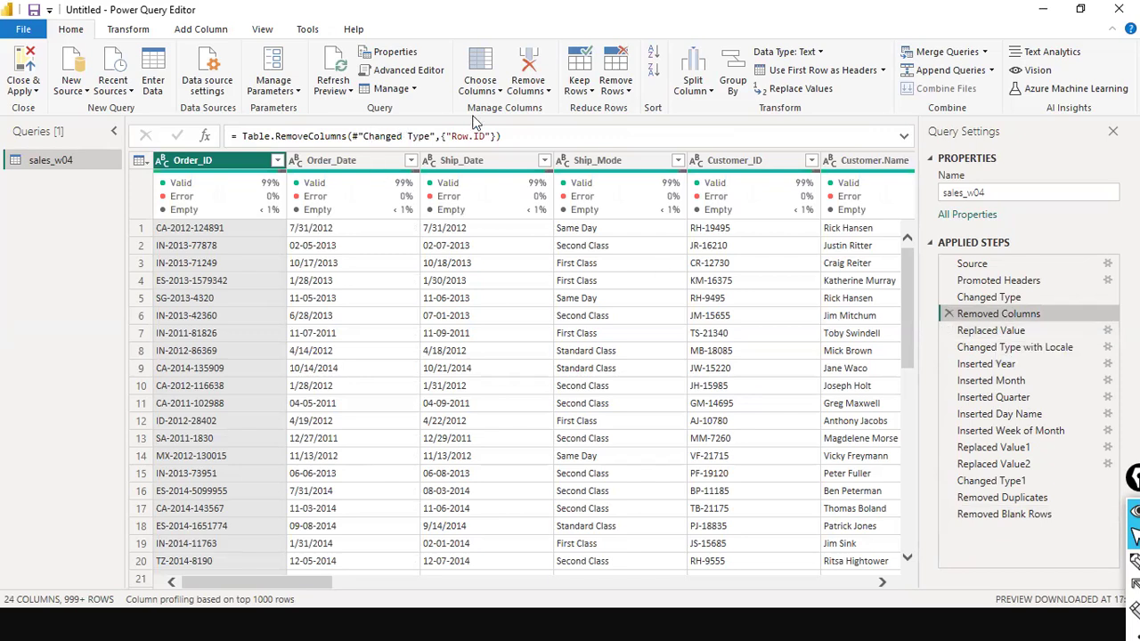
{"action": "left_click", "coordinate": [356, 132]}
{"action": "key", "text": "shift+End"}
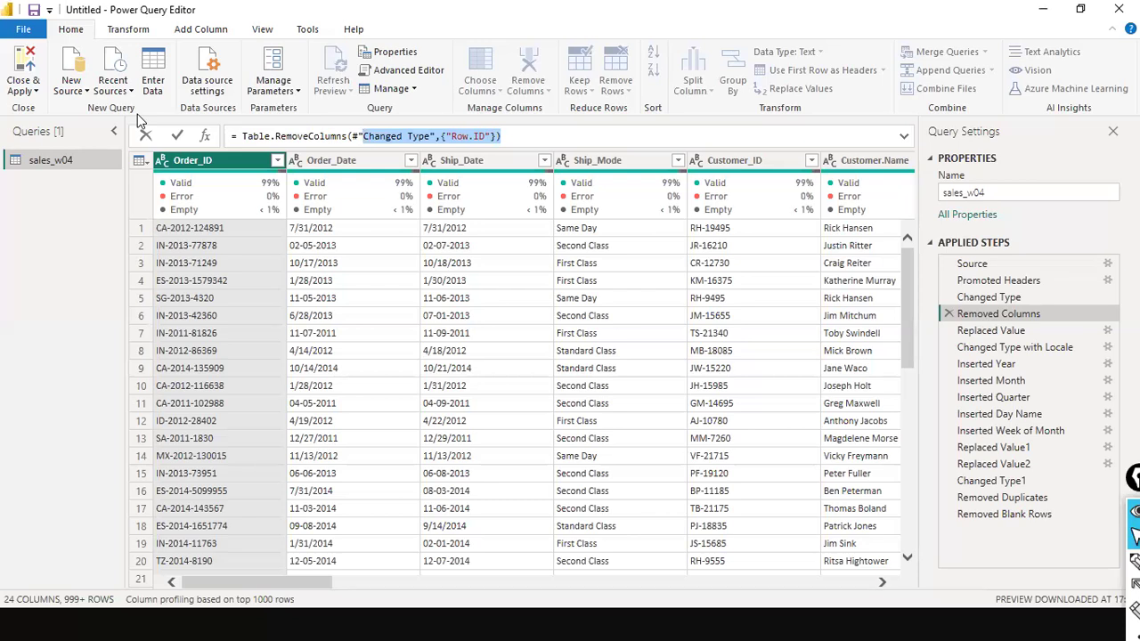
{"action": "left_click", "coordinate": [972, 516]}
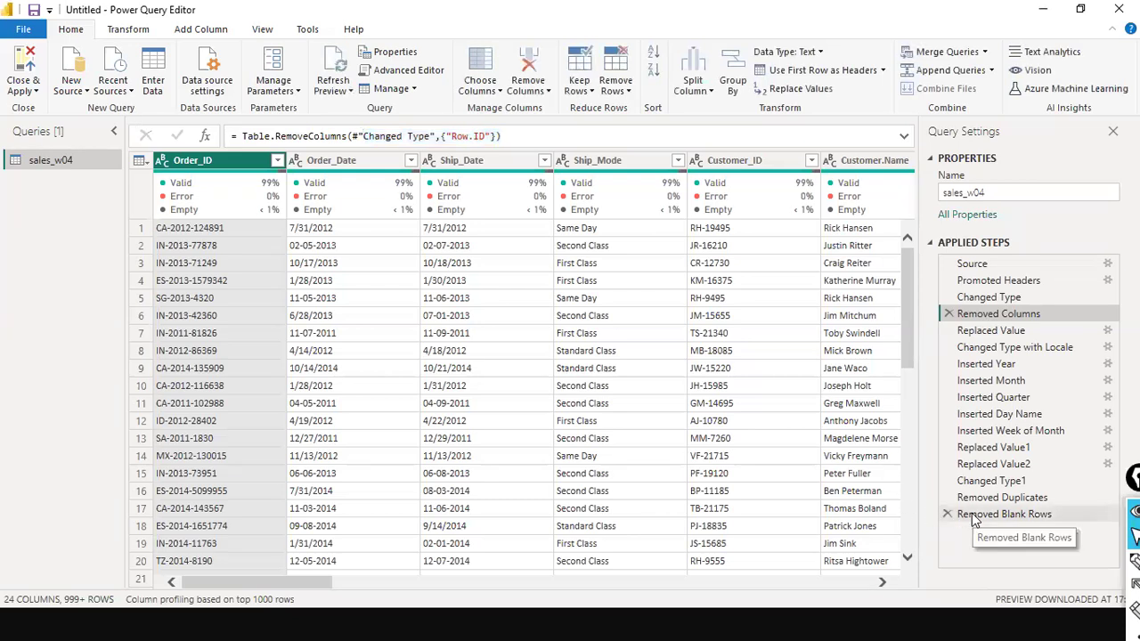
{"action": "left_click", "coordinate": [1027, 514]}
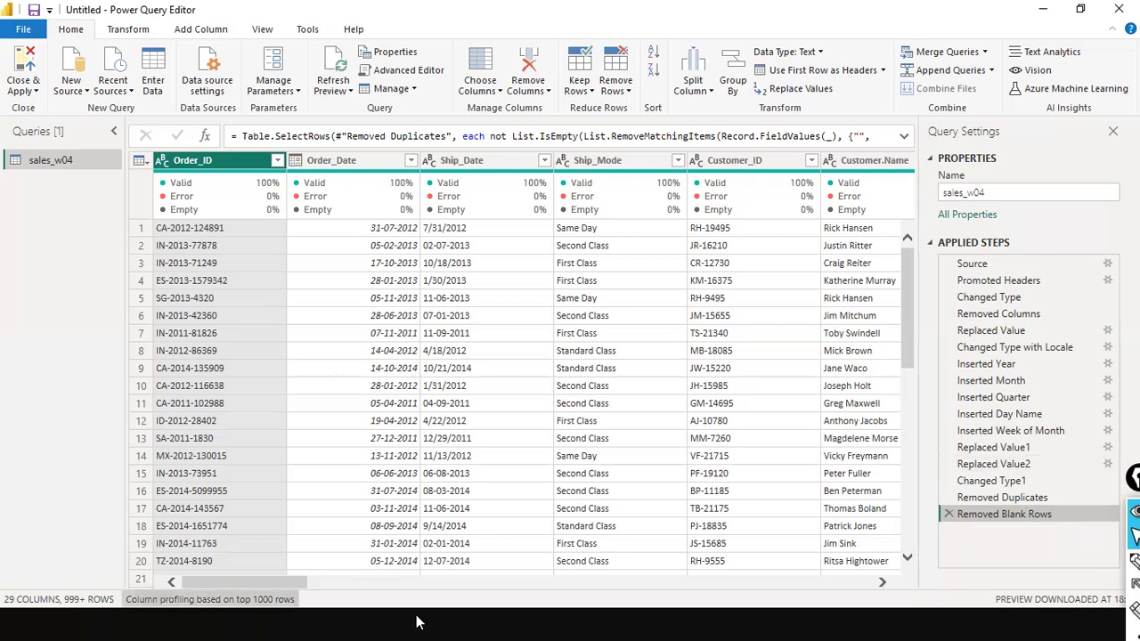
Look across the cleaned table's customer, location and product columns and return to Order_ID
{"action": "left_click", "coordinate": [580, 584]}
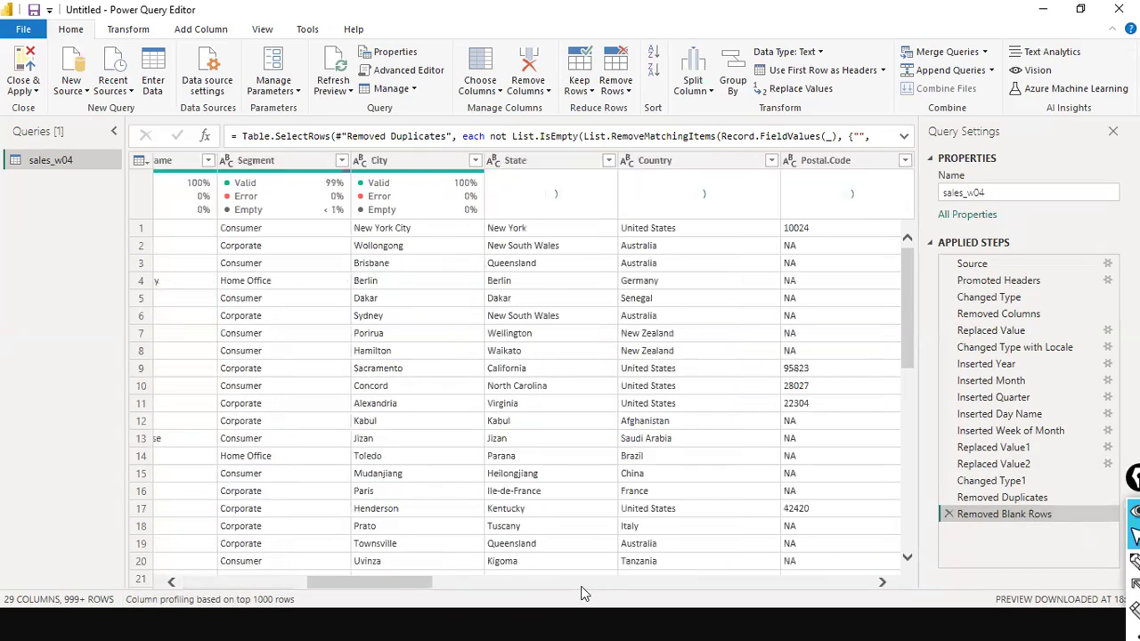
{"action": "left_click", "coordinate": [579, 585]}
{"action": "scroll", "coordinate": [689, 571], "scroll_direction": "down", "scroll_amount": 1}
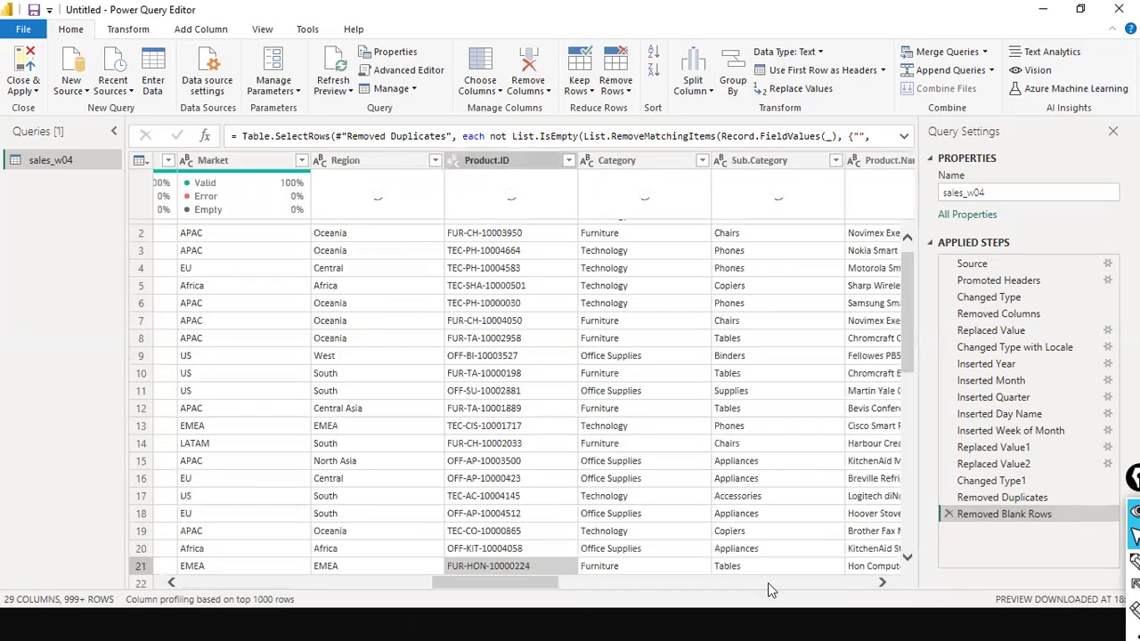
{"action": "left_click_drag", "start_coordinate": [546, 573], "coordinate": [196, 590]}
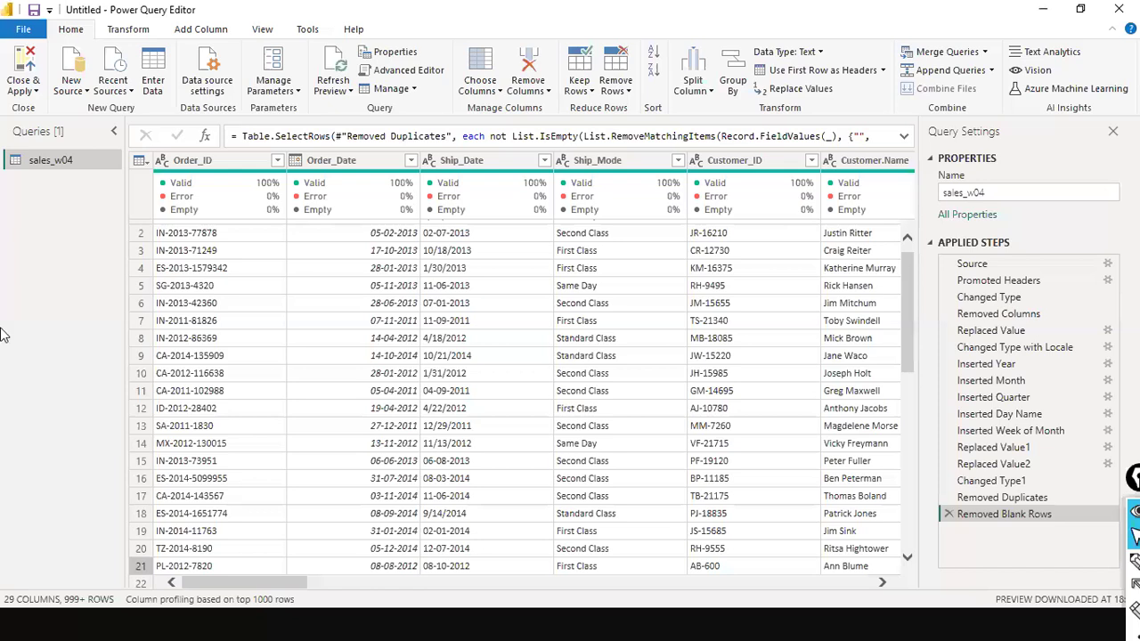
{"action": "left_click_drag", "start_coordinate": [225, 580], "coordinate": [1, 598]}
{"action": "left_click_drag", "start_coordinate": [287, 585], "coordinate": [850, 570]}
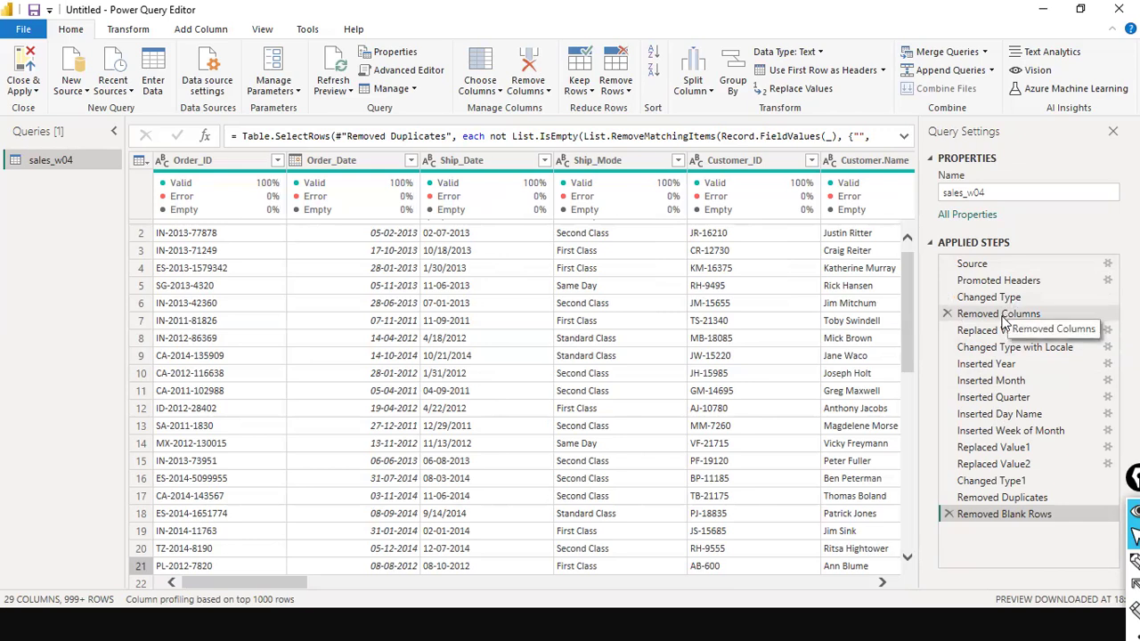
Inspect the full formula of the Removed Blank Rows step without changing it
{"action": "mouse_move", "coordinate": [154, 179]}
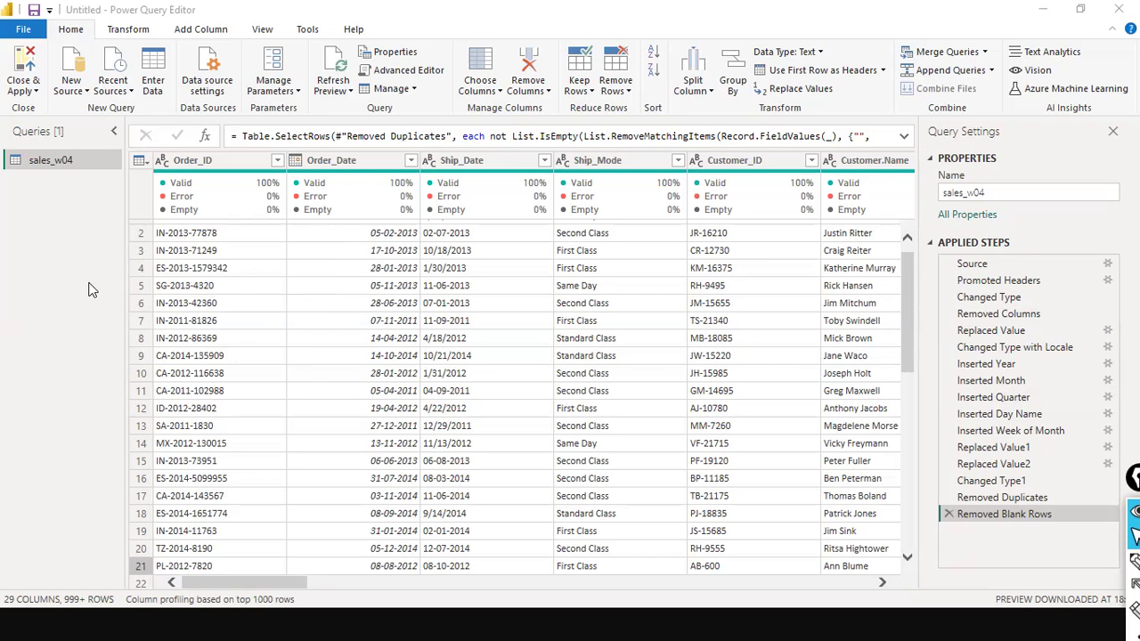
{"action": "left_click_drag", "start_coordinate": [306, 135], "coordinate": [731, 172]}
{"action": "left_click", "coordinate": [511, 142]}
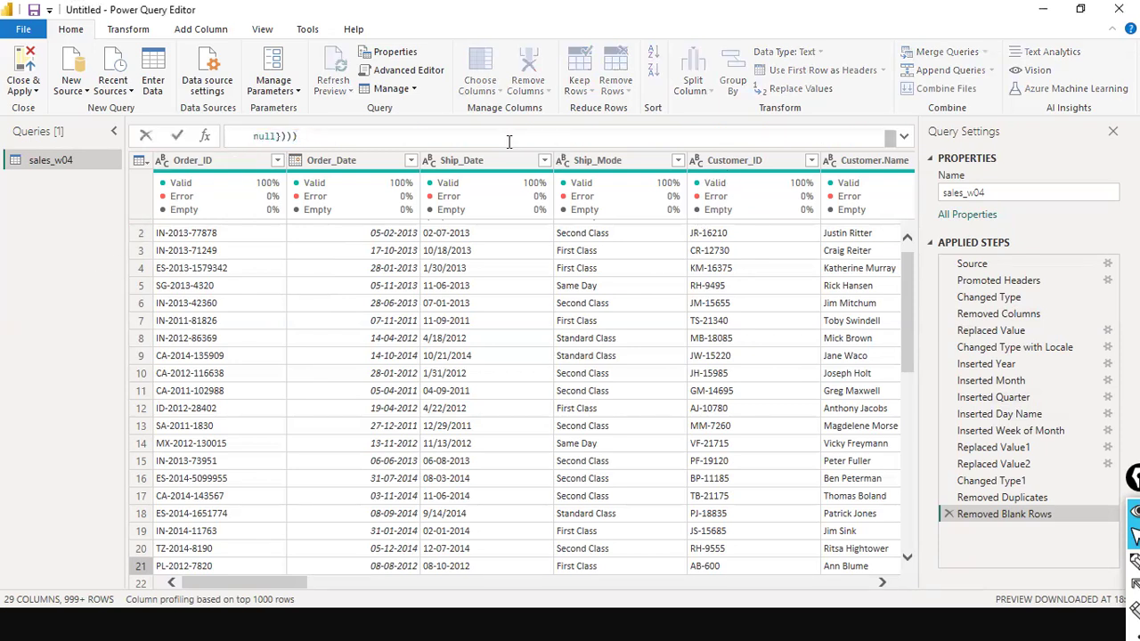
{"action": "key", "text": "ctrl+a"}
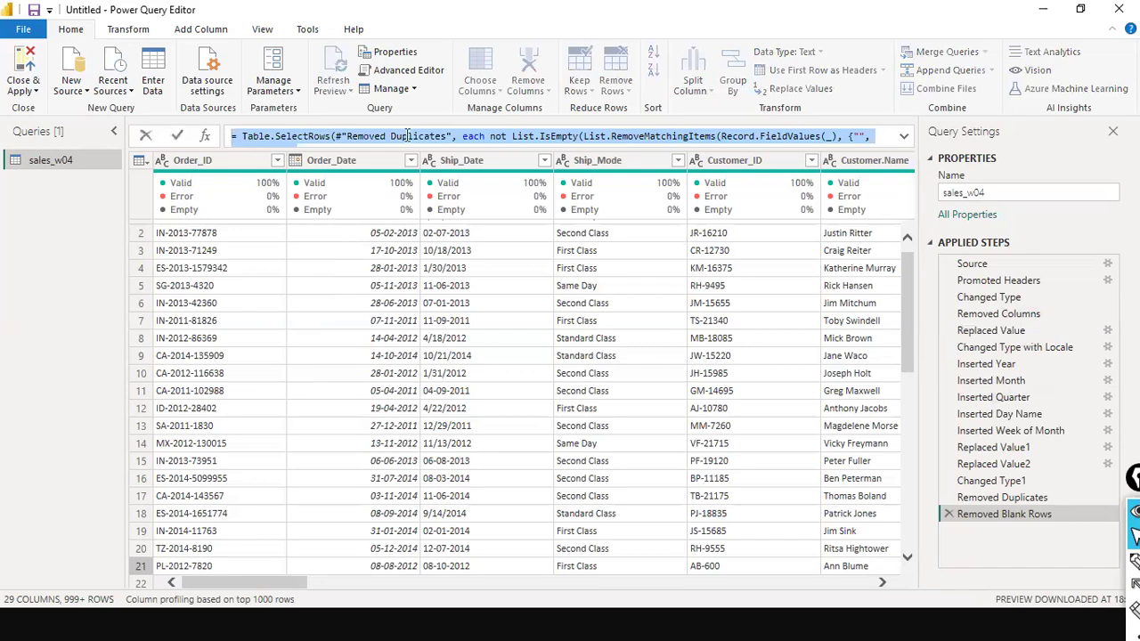
{"action": "left_click", "coordinate": [990, 320]}
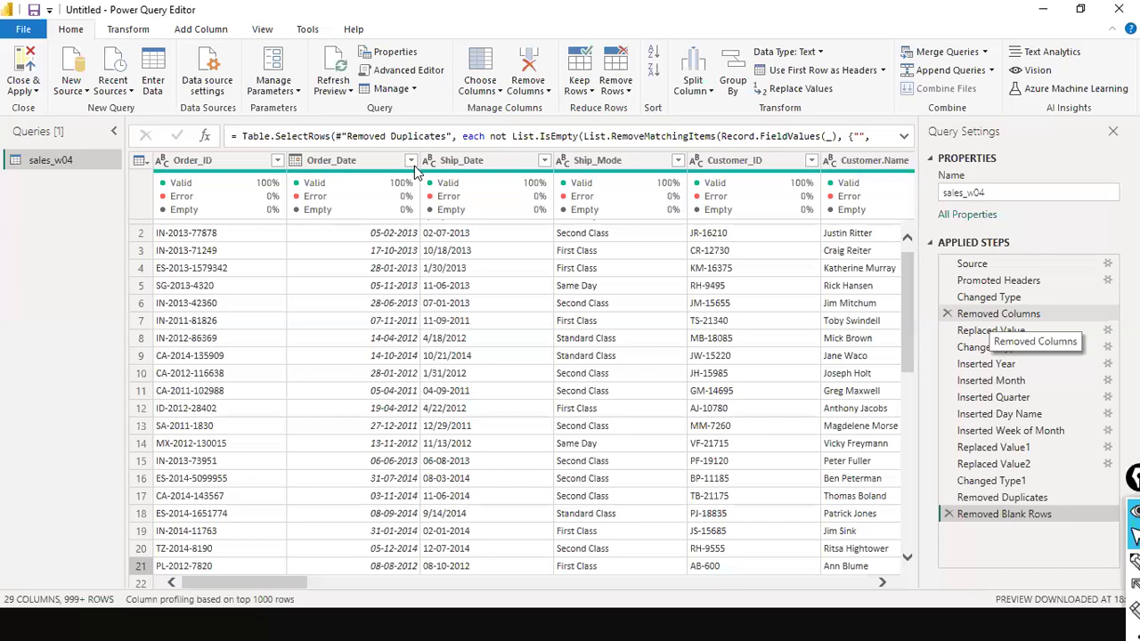
{"action": "left_click", "coordinate": [336, 136]}
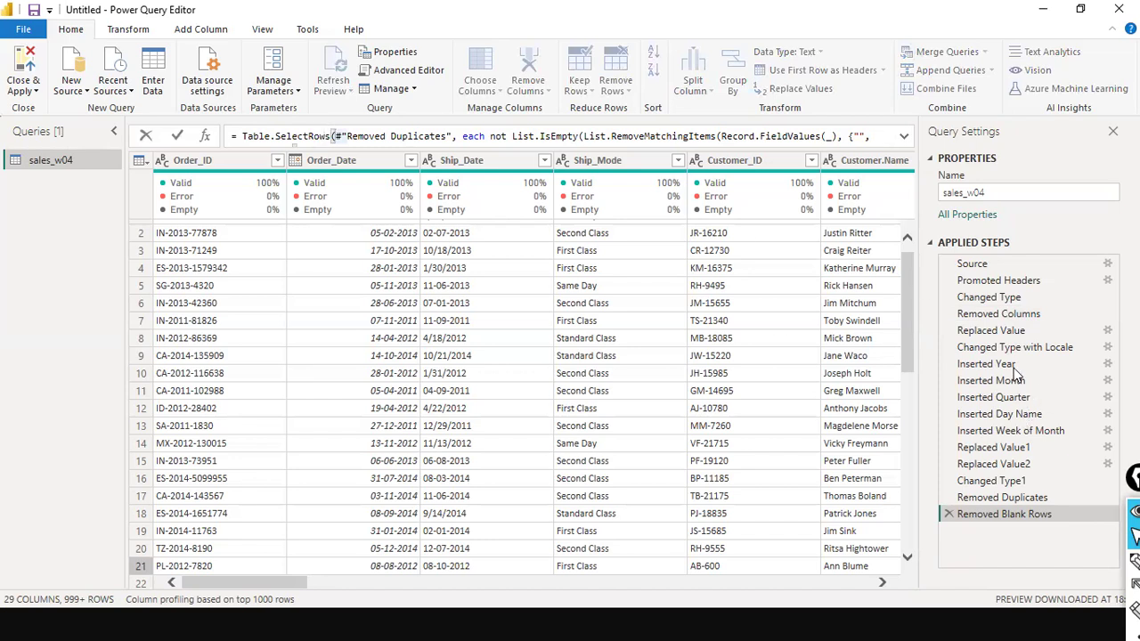
{"action": "left_click", "coordinate": [1012, 318]}
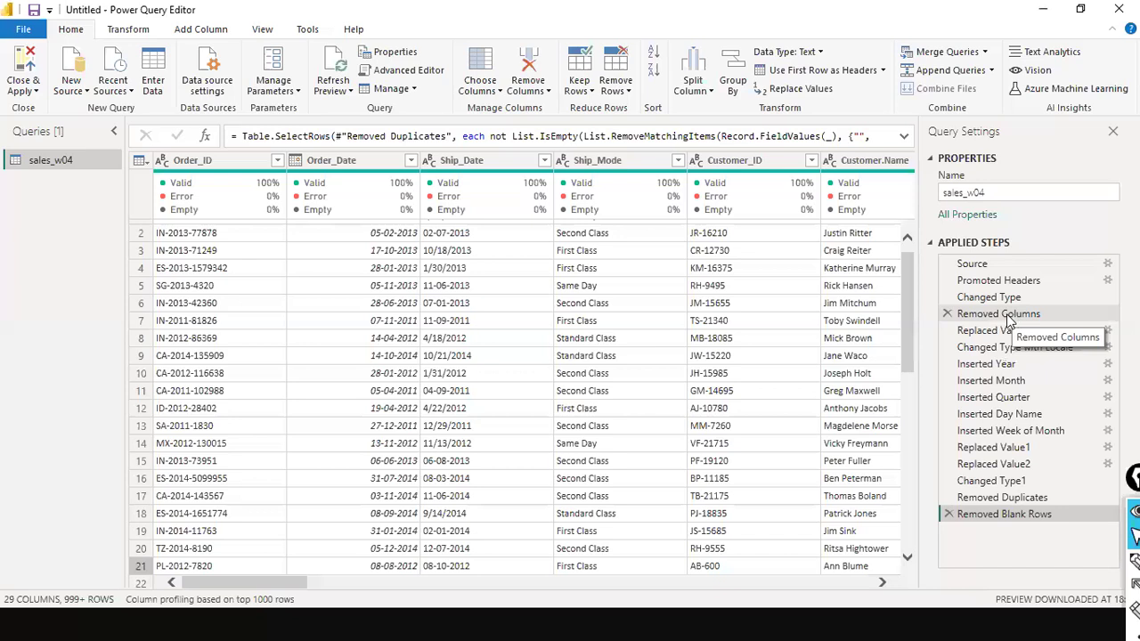
Compare the formulas and table previews of the Removed Columns, Inserted Month and Replaced Value steps
{"action": "left_click", "coordinate": [1015, 316]}
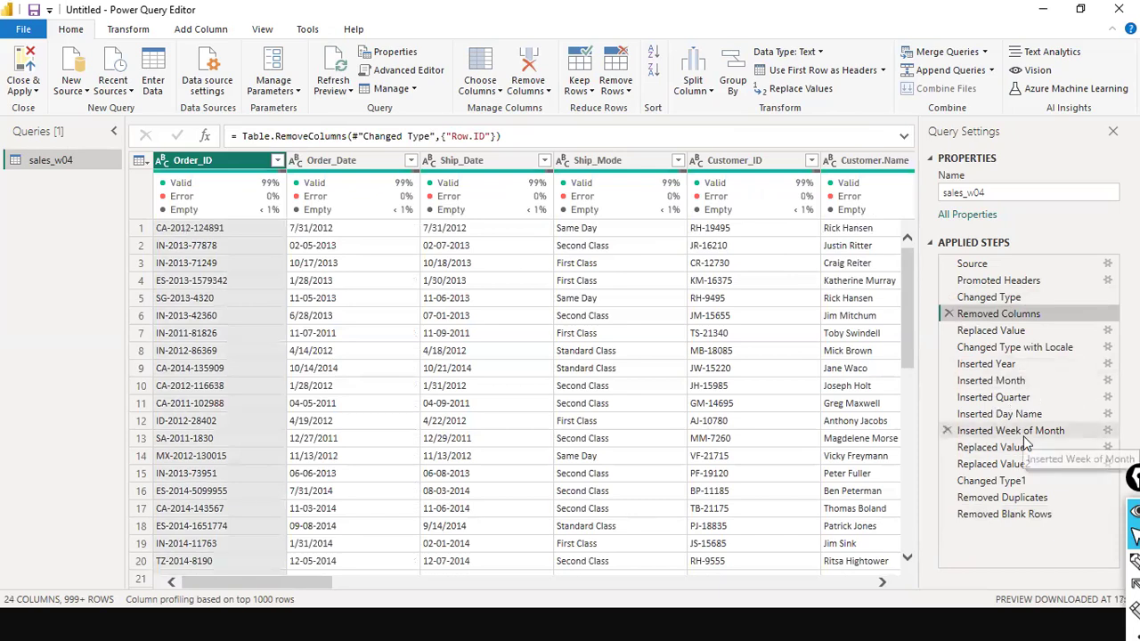
{"action": "left_click", "coordinate": [999, 385]}
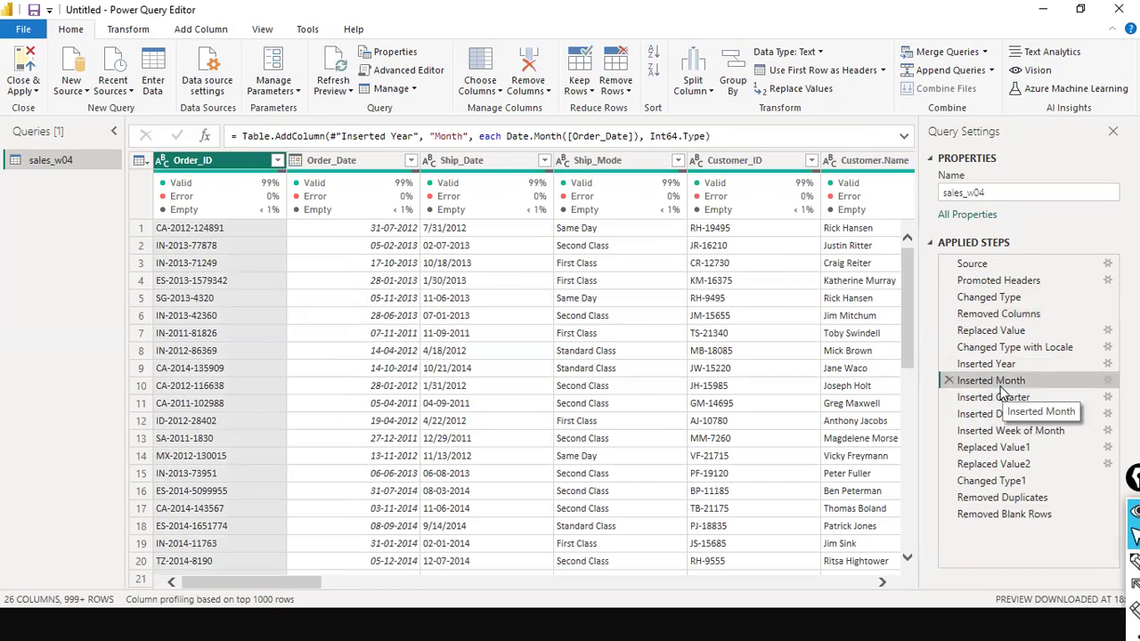
{"action": "left_click", "coordinate": [1016, 338]}
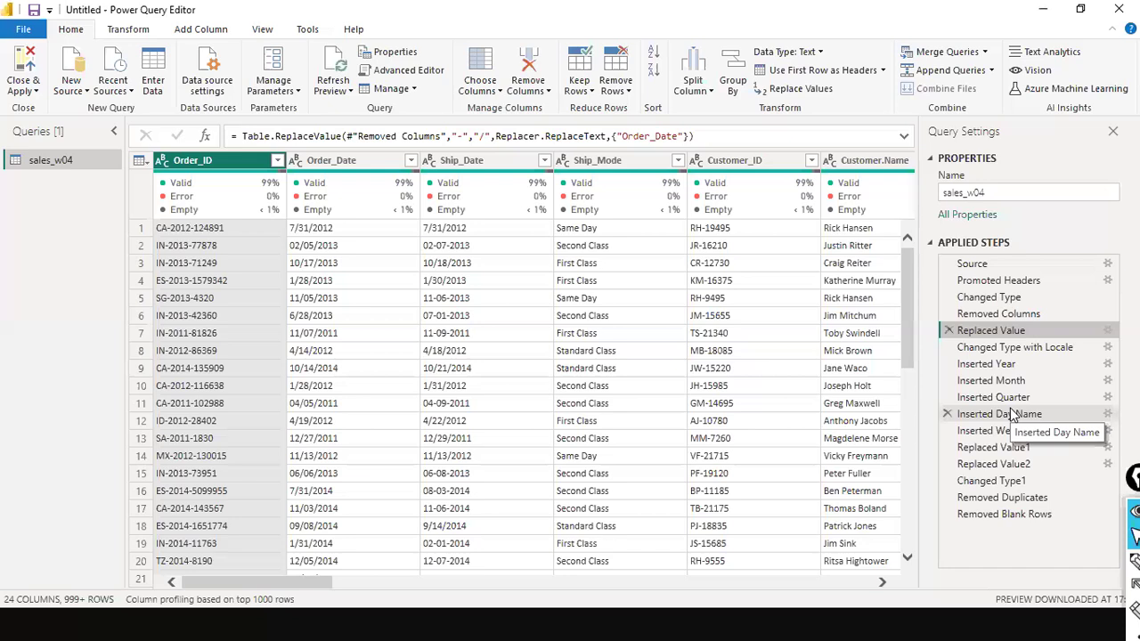
{"action": "left_click", "coordinate": [999, 316]}
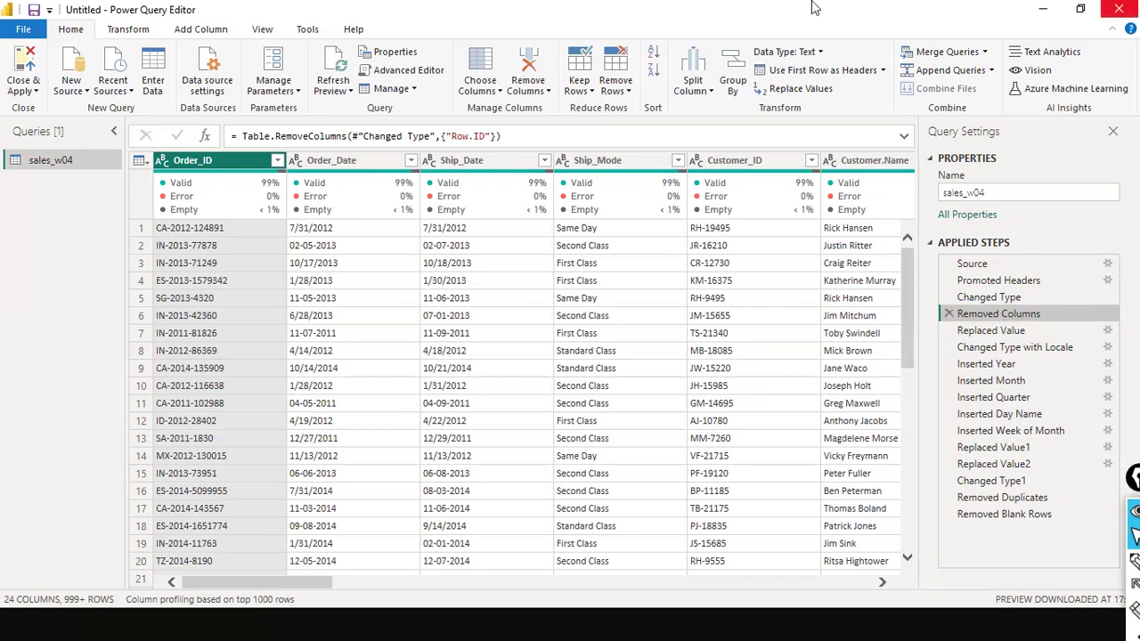
Inspect the Inserted Week of Month formula and the Inserted Day Name step's locale setting and formula
{"action": "left_click", "coordinate": [1020, 432]}
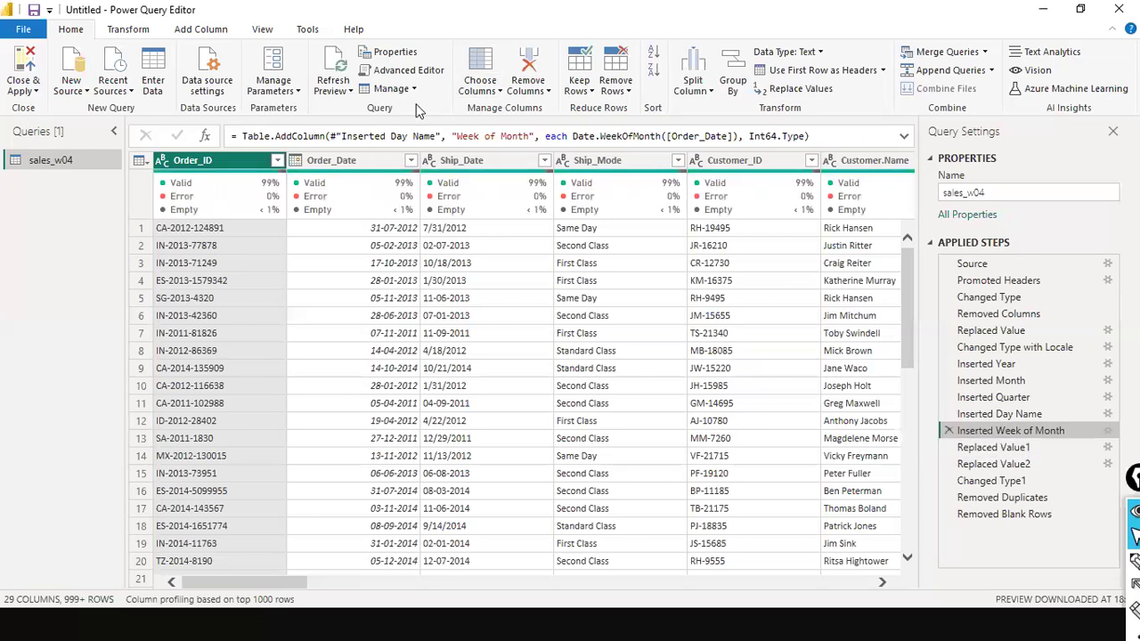
{"action": "double_click", "coordinate": [630, 136]}
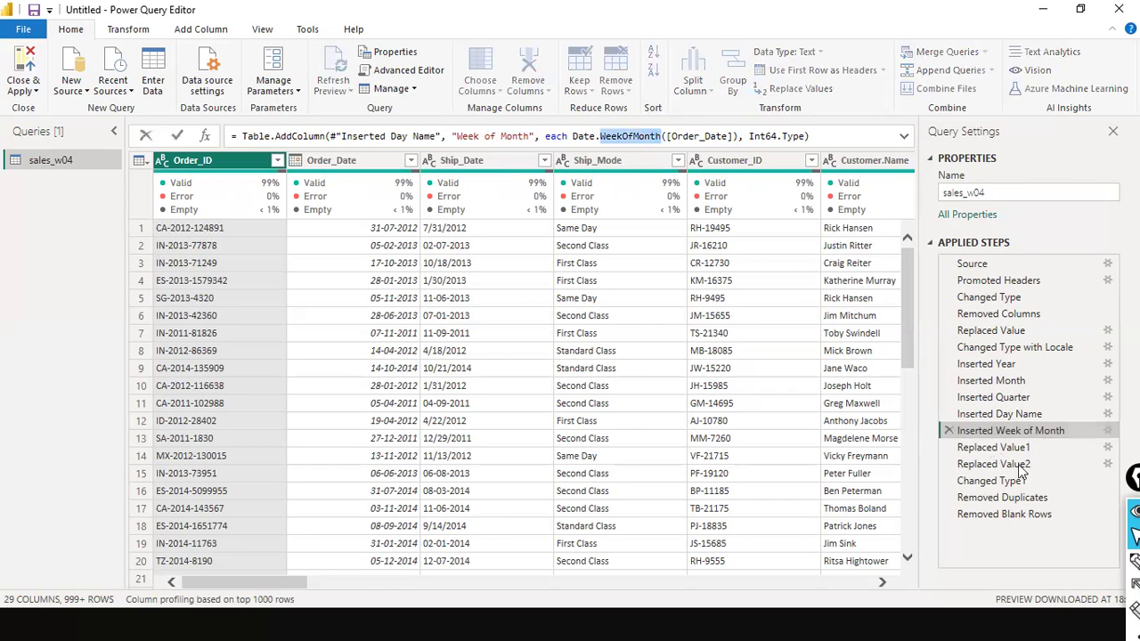
{"action": "left_click", "coordinate": [1027, 414]}
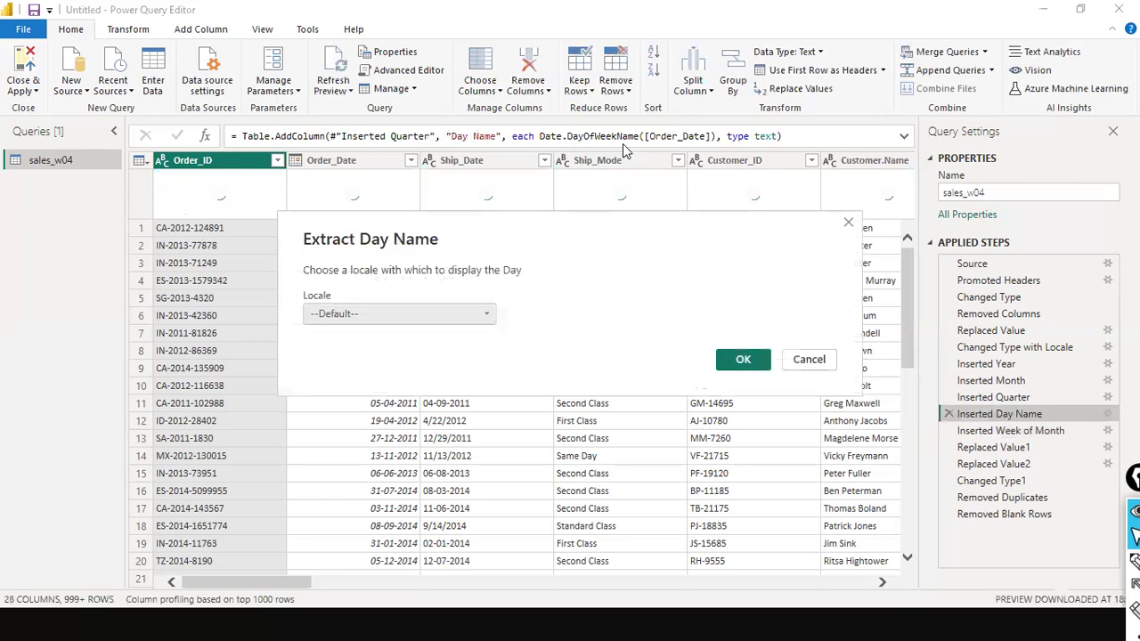
{"action": "left_click", "coordinate": [829, 358]}
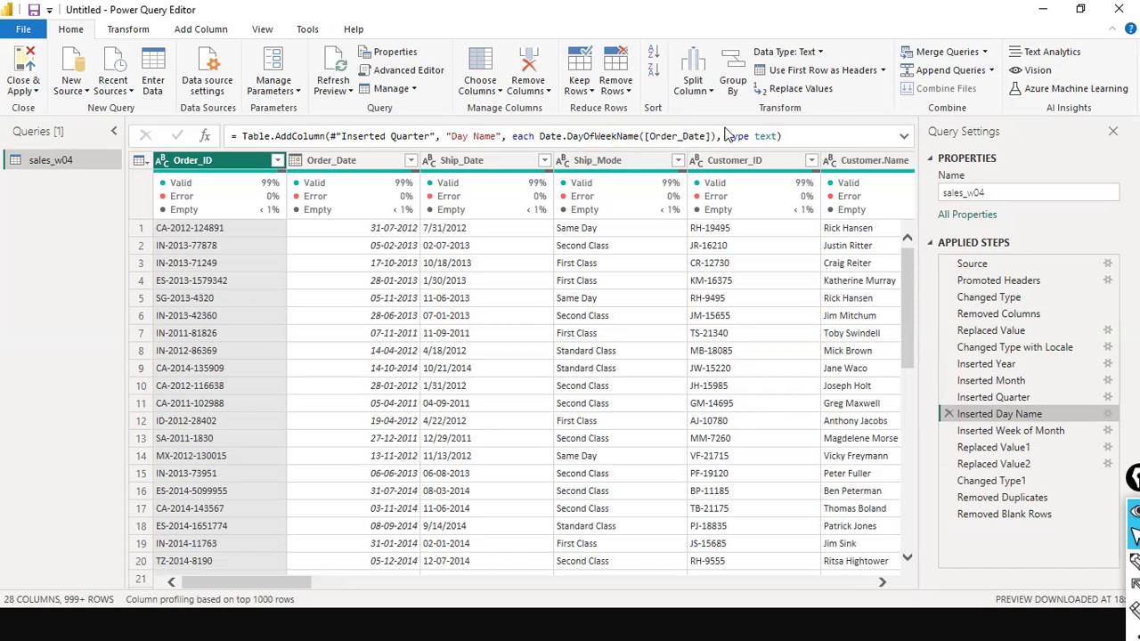
{"action": "left_click_drag", "start_coordinate": [452, 137], "coordinate": [493, 136]}
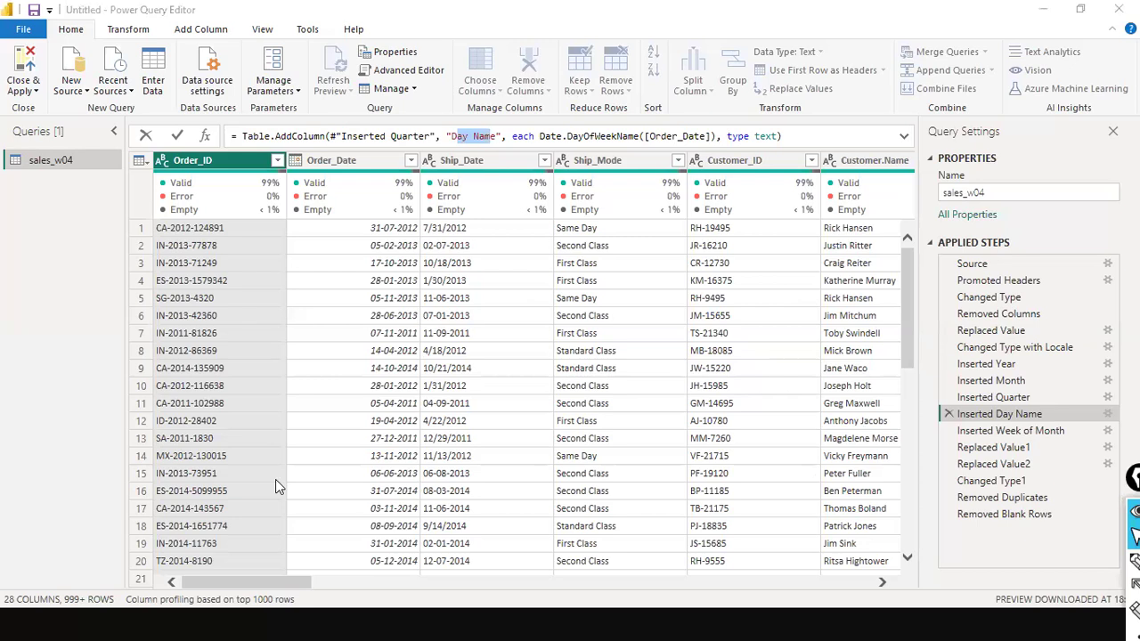
Examine the Day Name column at the end of the table against the Inserted Day Name formula
{"action": "left_click", "coordinate": [861, 583]}
{"action": "left_click", "coordinate": [861, 584]}
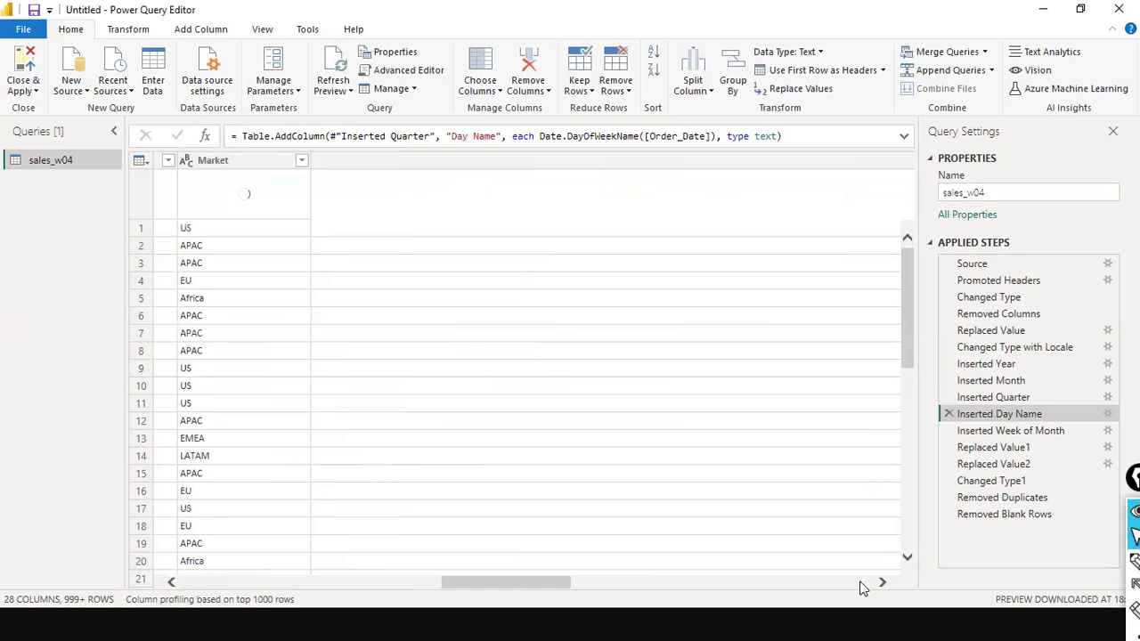
{"action": "left_click", "coordinate": [861, 583]}
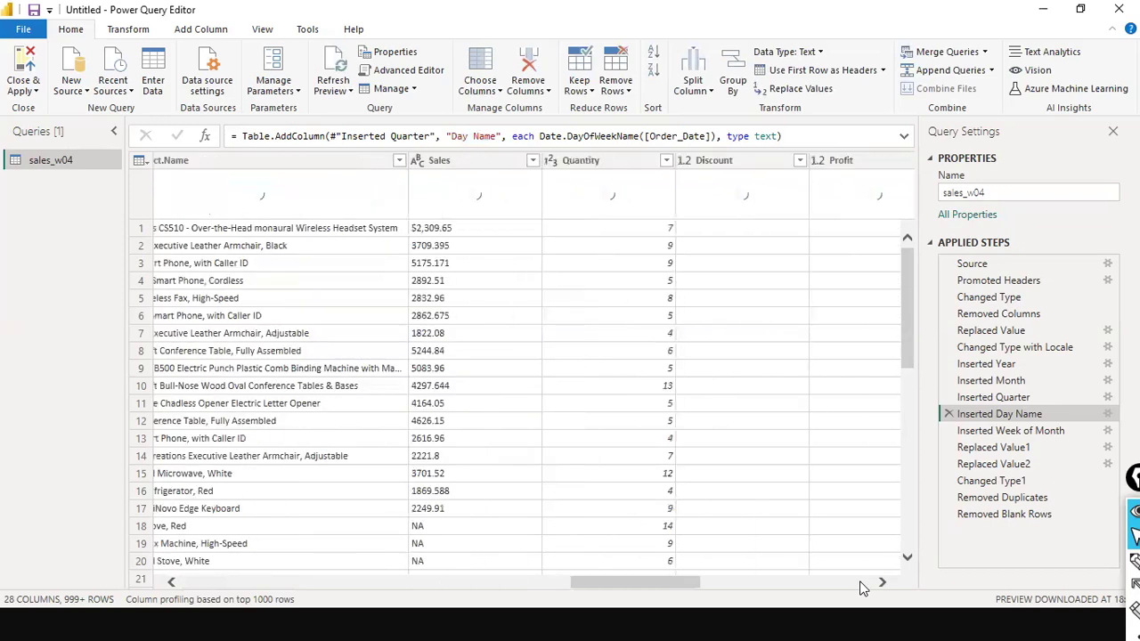
{"action": "left_click", "coordinate": [861, 585]}
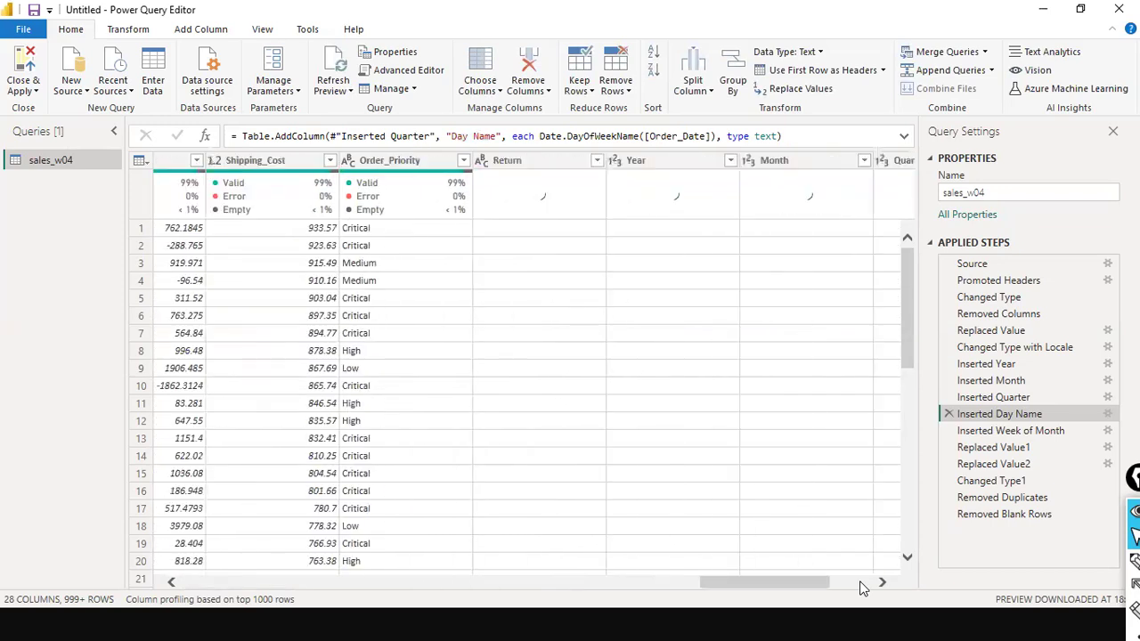
{"action": "left_click", "coordinate": [860, 584]}
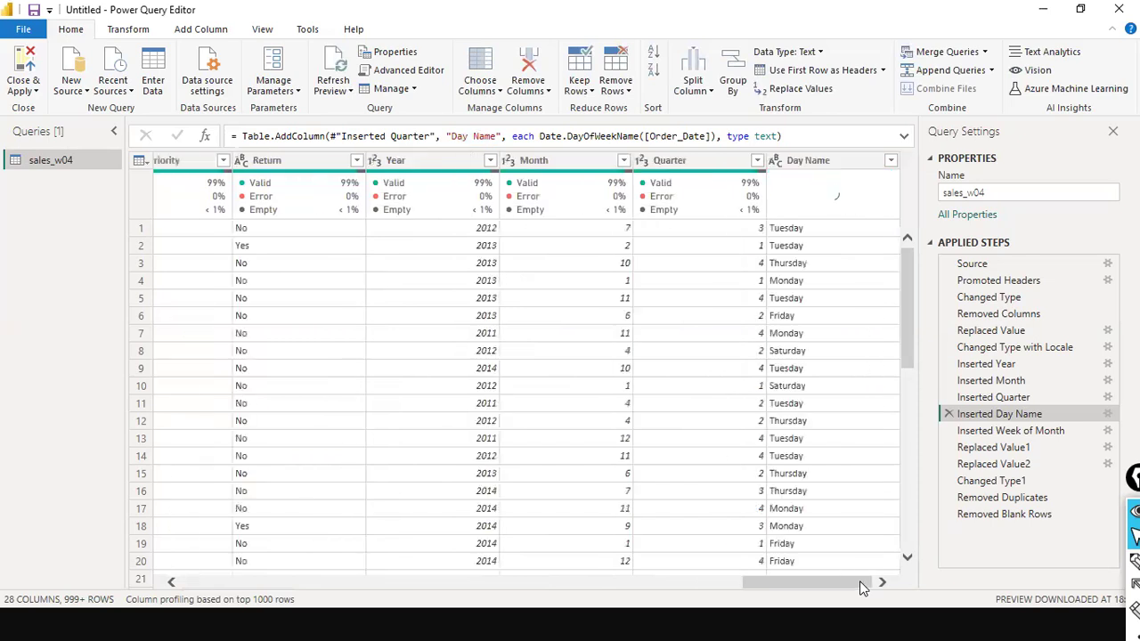
{"action": "left_click", "coordinate": [807, 138]}
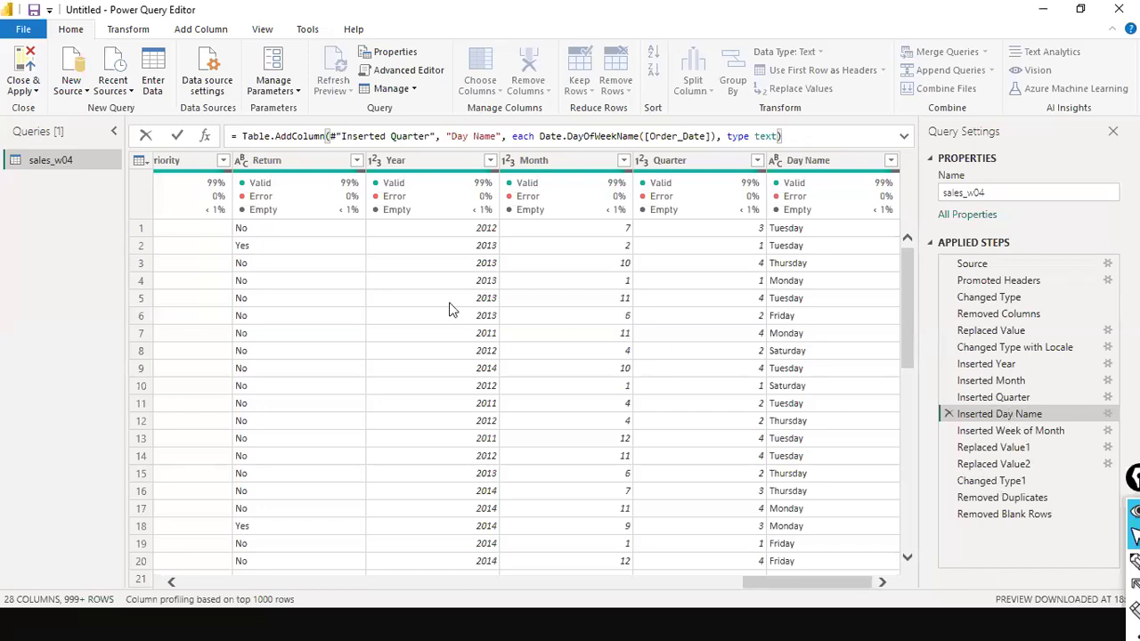
Move the Removed Blank Rows step ahead of Removed Duplicates and check both steps' formulas
{"action": "mouse_move", "coordinate": [995, 499]}
{"action": "left_mouse_down"}
{"action": "mouse_move", "coordinate": [1014, 442]}
{"action": "mouse_move", "coordinate": [1011, 492]}
{"action": "mouse_move", "coordinate": [997, 503]}
{"action": "mouse_move", "coordinate": [979, 495]}
{"action": "left_mouse_up"}
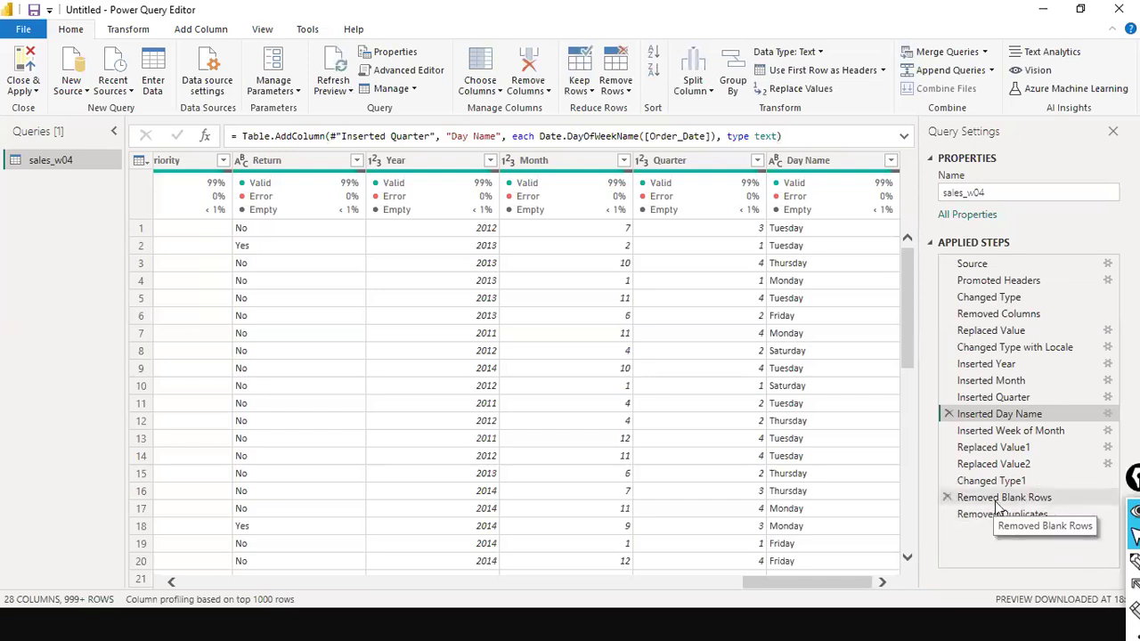
{"action": "left_click", "coordinate": [988, 499]}
{"action": "left_click", "coordinate": [985, 516]}
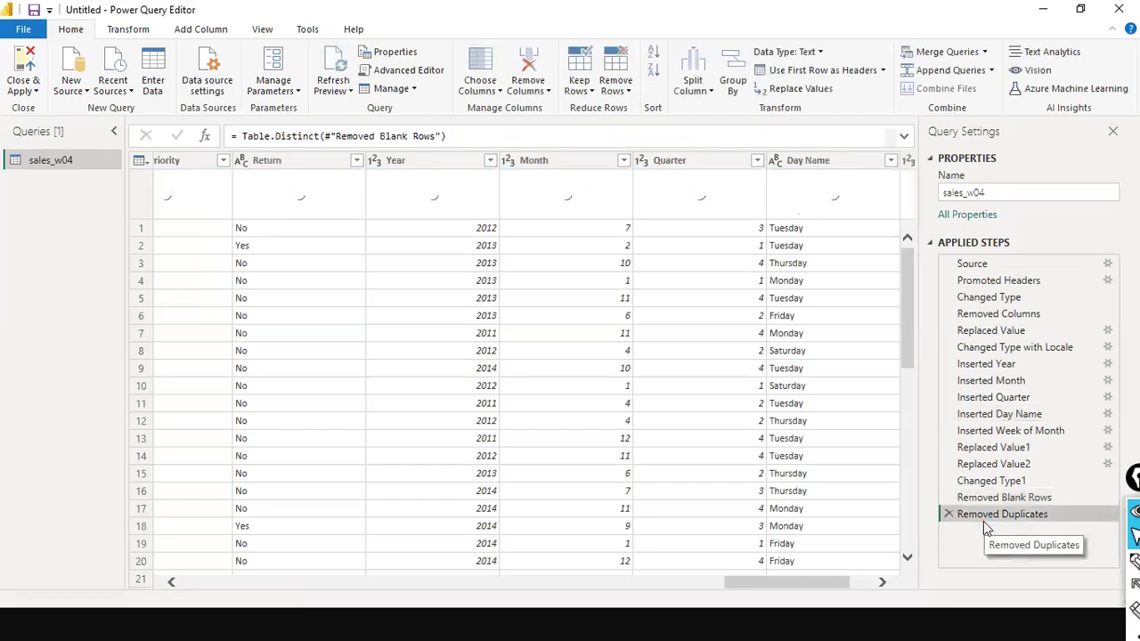
{"action": "left_click", "coordinate": [985, 500]}
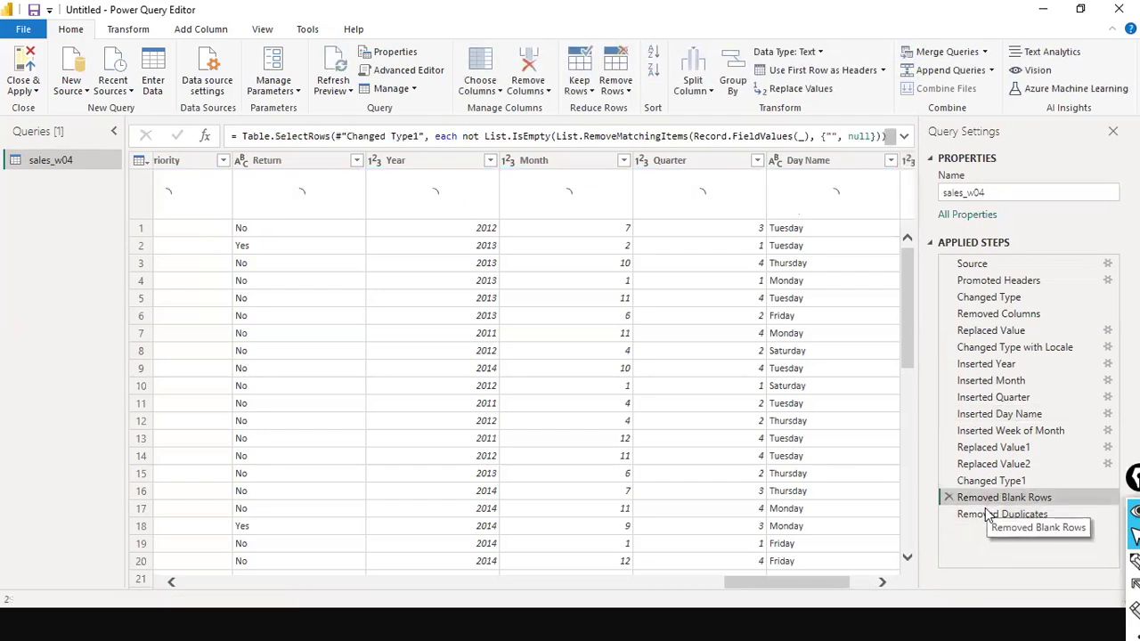
{"action": "left_click", "coordinate": [985, 514]}
{"action": "left_click", "coordinate": [988, 500]}
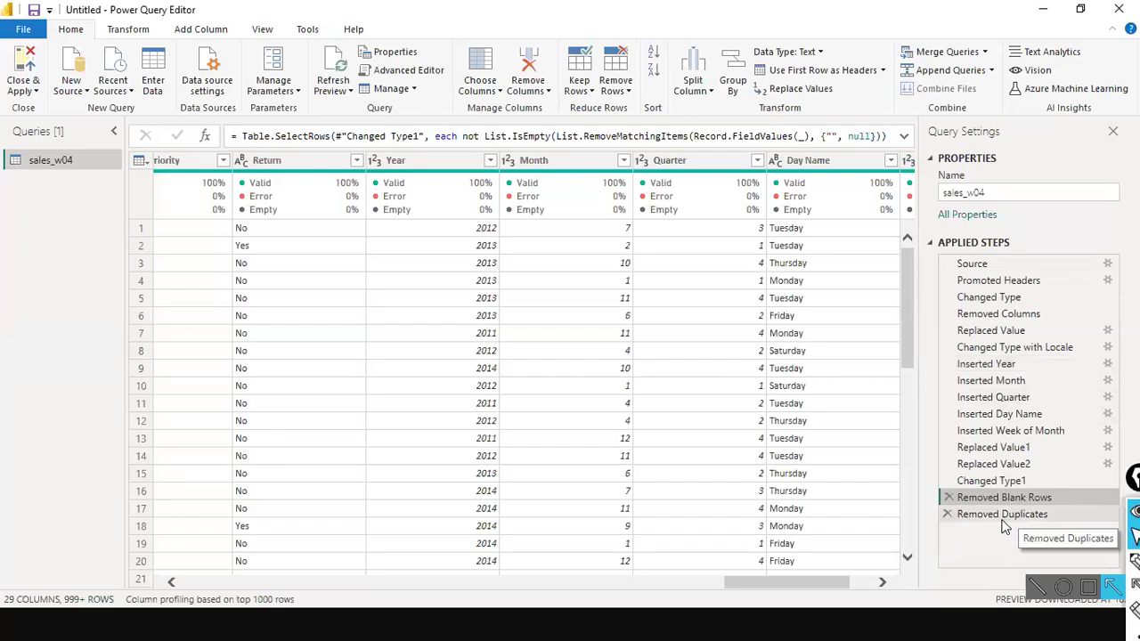
Review the Changed Type with Locale formula and the custom column settings of Inserted Year and Inserted Quarter without changing them
{"action": "left_click", "coordinate": [1007, 354]}
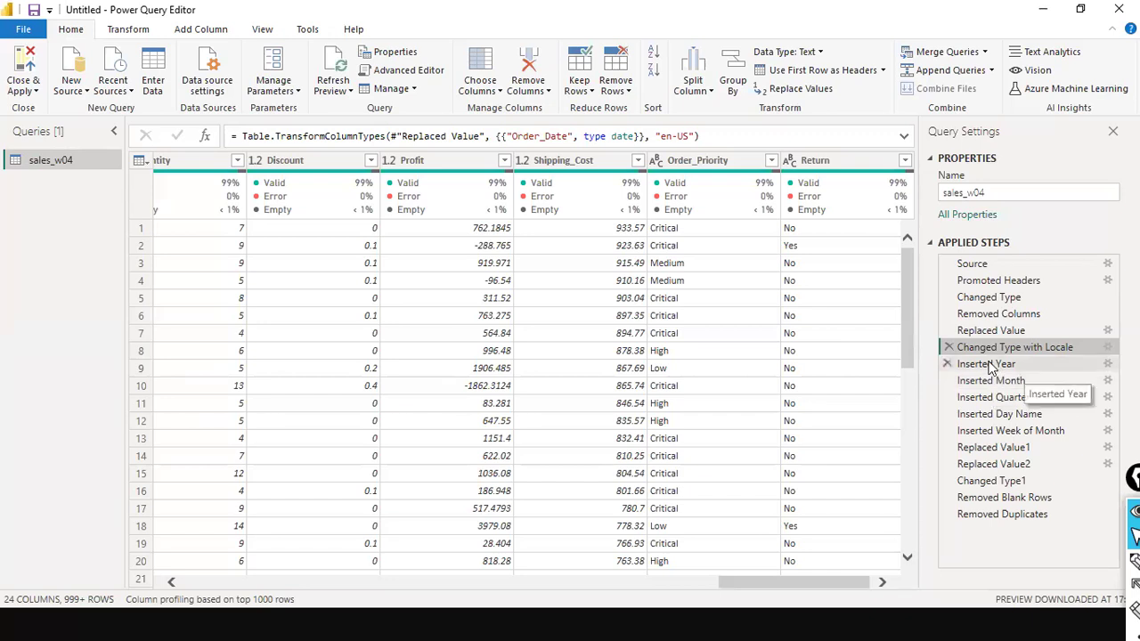
{"action": "left_click", "coordinate": [991, 366]}
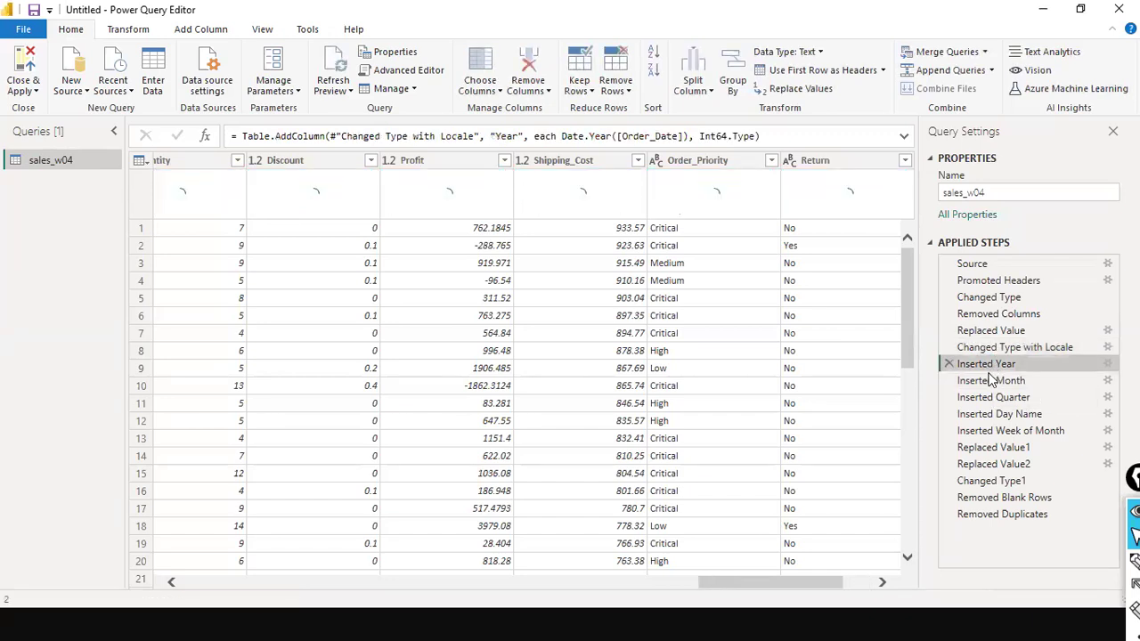
{"action": "double_click", "coordinate": [991, 372]}
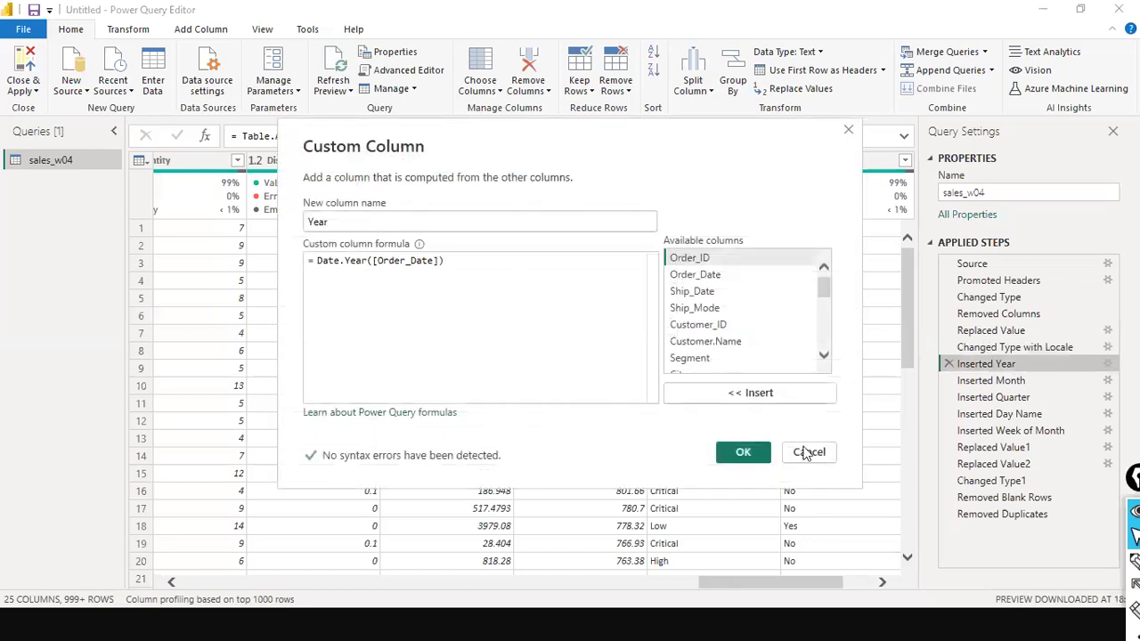
{"action": "left_click", "coordinate": [806, 453]}
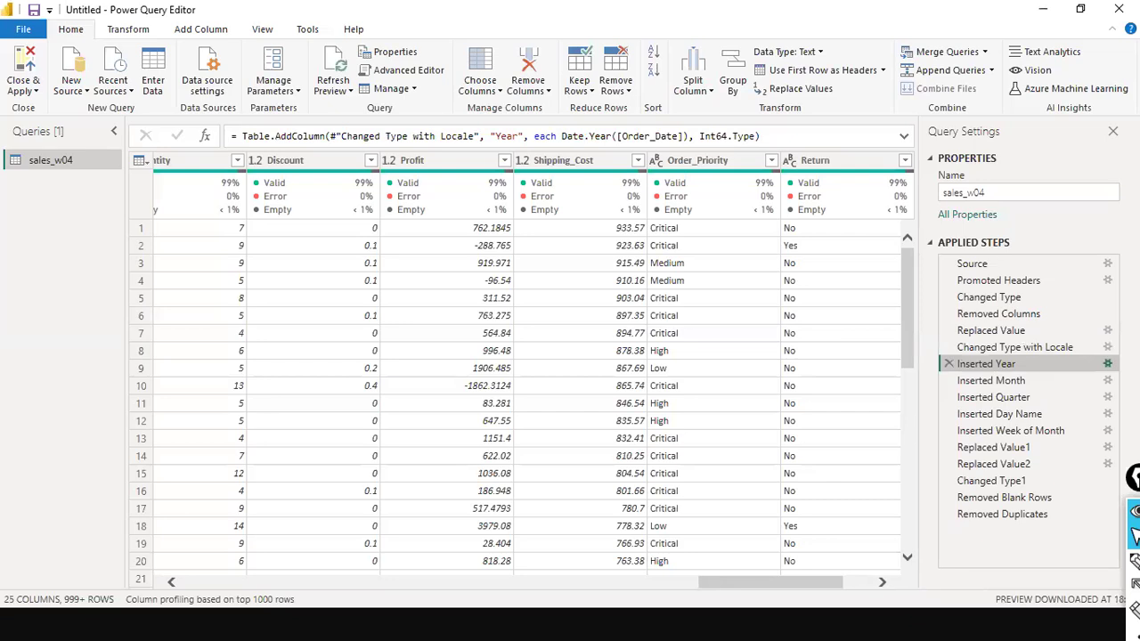
{"action": "left_click", "coordinate": [1108, 364]}
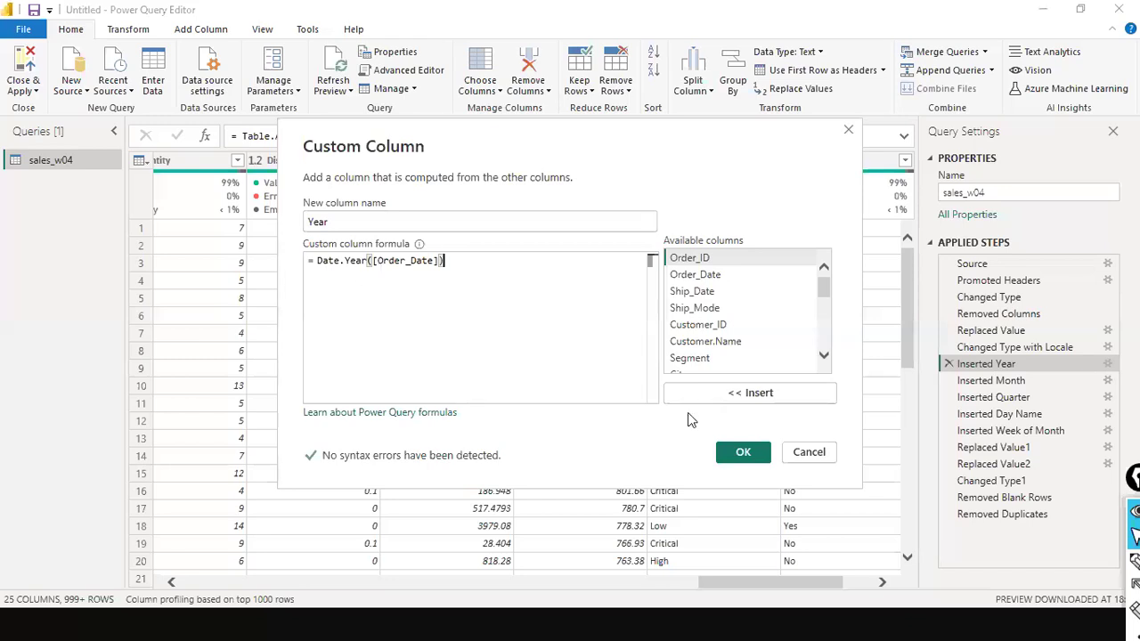
{"action": "left_click", "coordinate": [809, 451]}
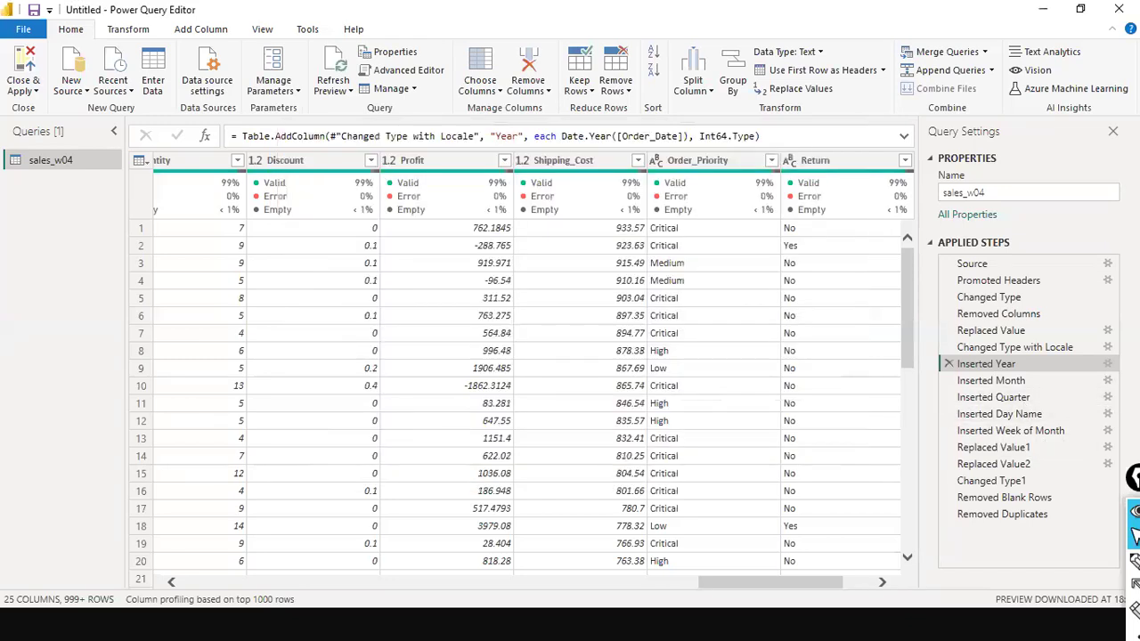
{"action": "left_click", "coordinate": [1108, 397]}
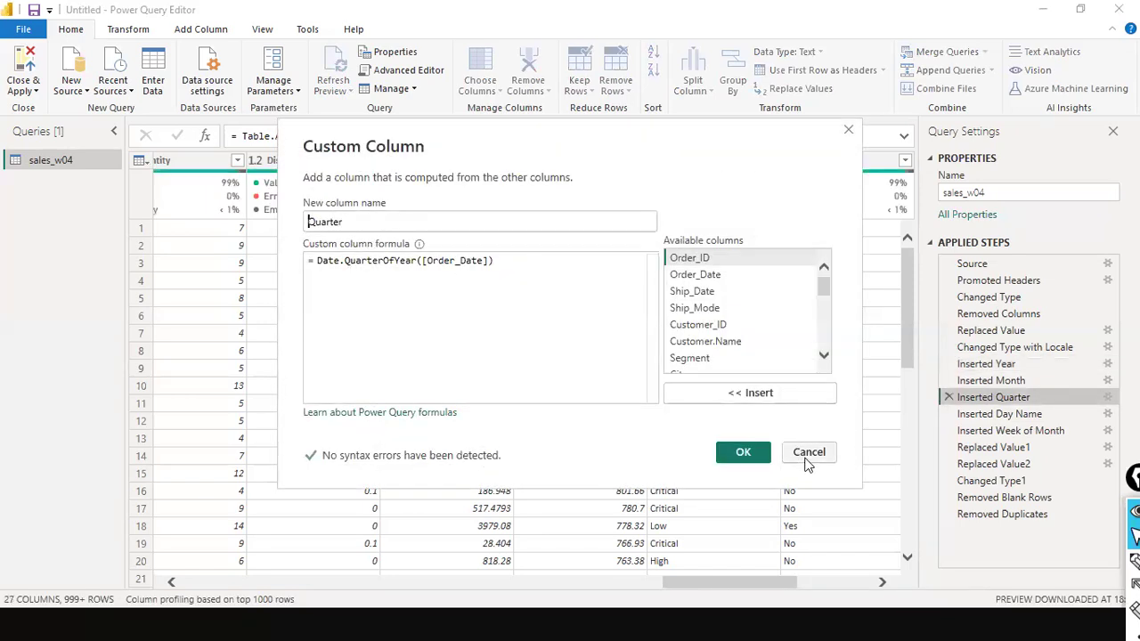
{"action": "key", "text": "Escape"}
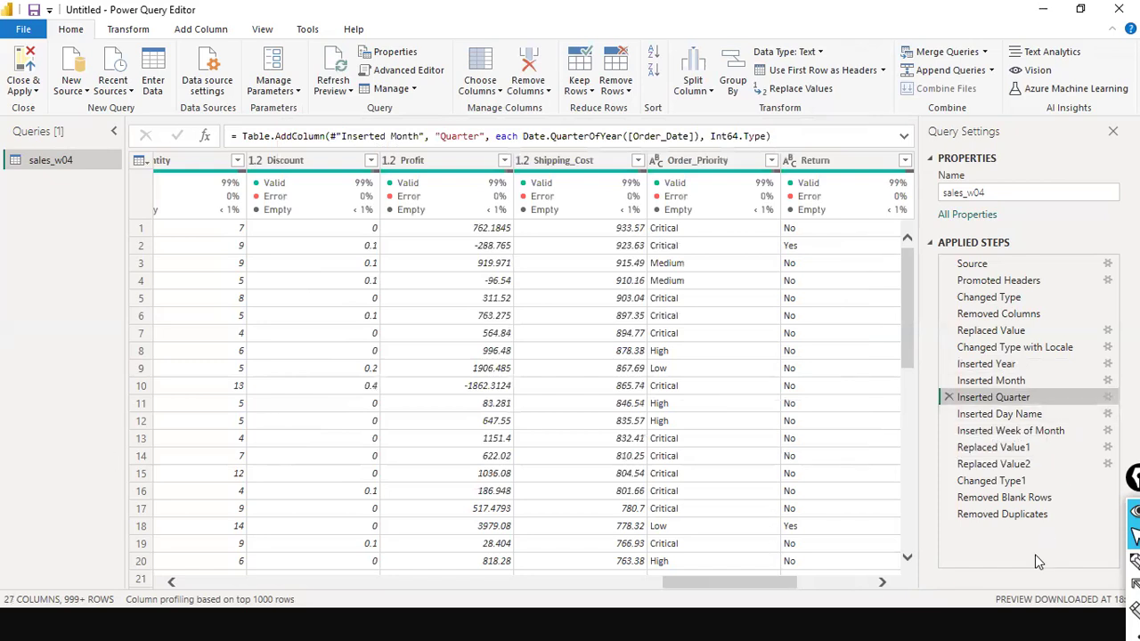
Return to the Removed Duplicates step, then close the query editor and apply the sales_w04 changes to the report
{"action": "left_click", "coordinate": [1014, 516]}
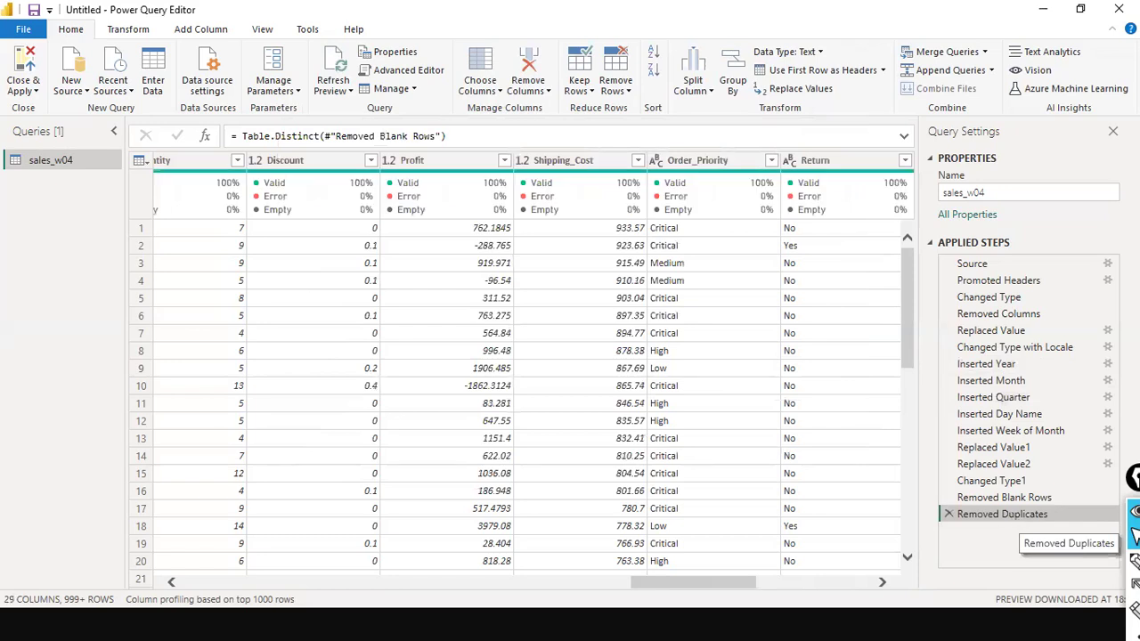
{"action": "left_click", "coordinate": [36, 92]}
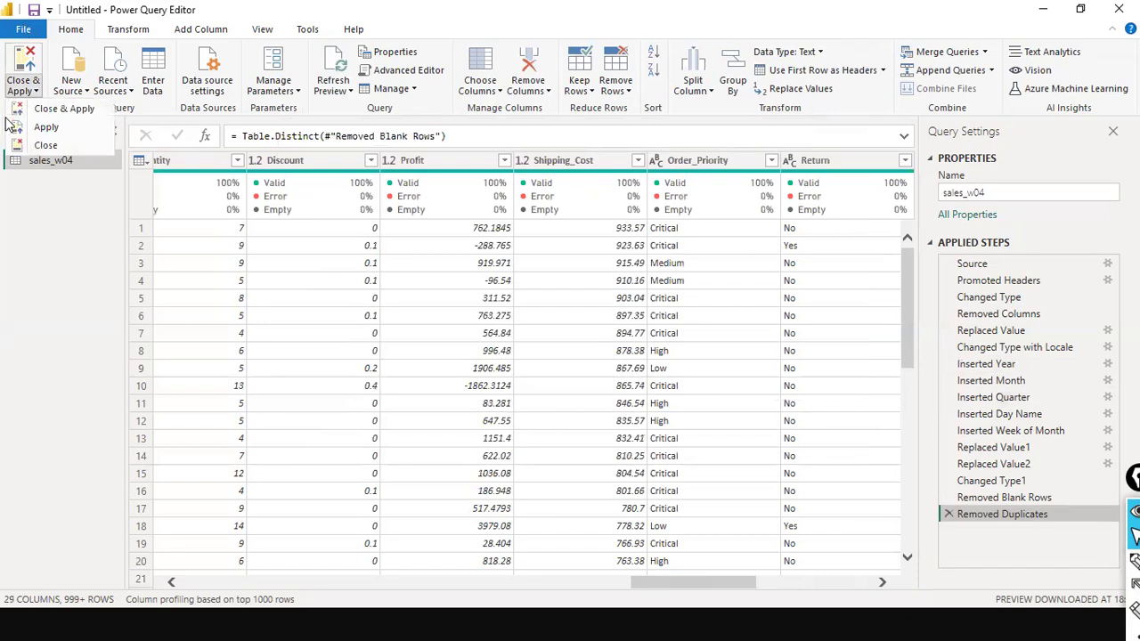
{"action": "left_click", "coordinate": [72, 115]}
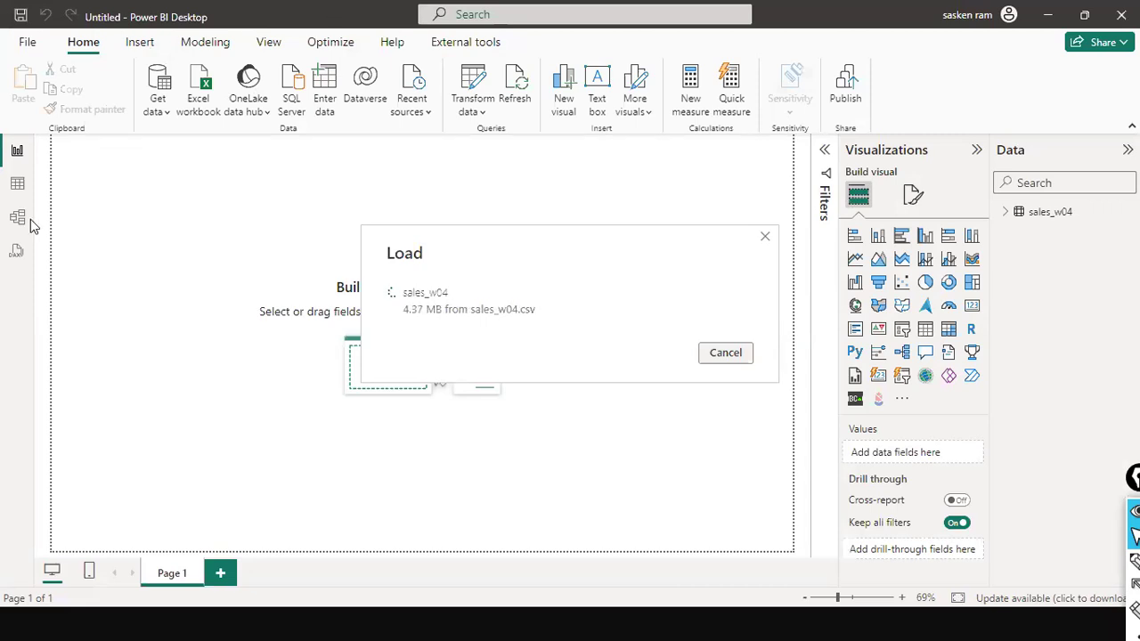
Look at the data model, then examine the loaded sales_w04 rows in table view across to the Week of Month column
{"action": "left_click_drag", "start_coordinate": [27, 236], "coordinate": [84, 307]}
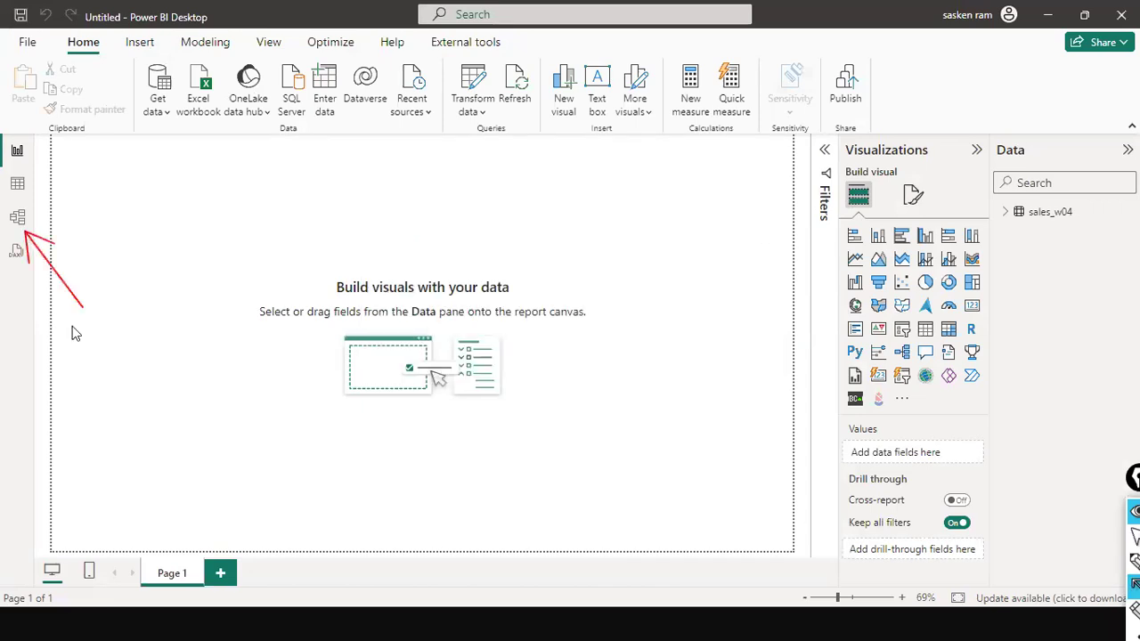
{"action": "left_click", "coordinate": [19, 223]}
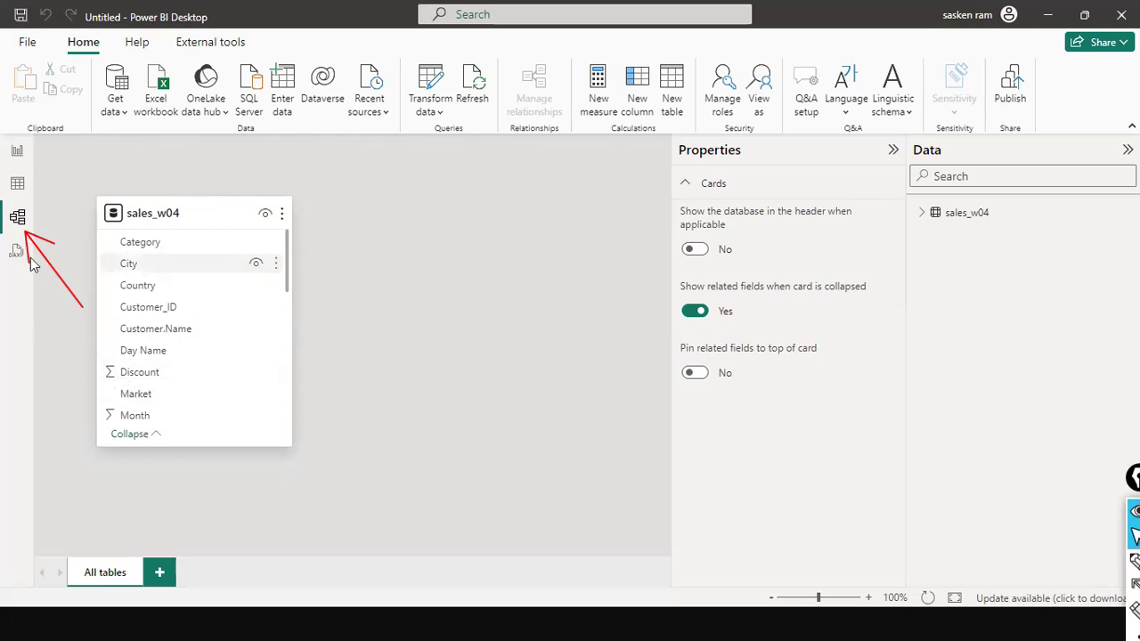
{"action": "left_click", "coordinate": [18, 183]}
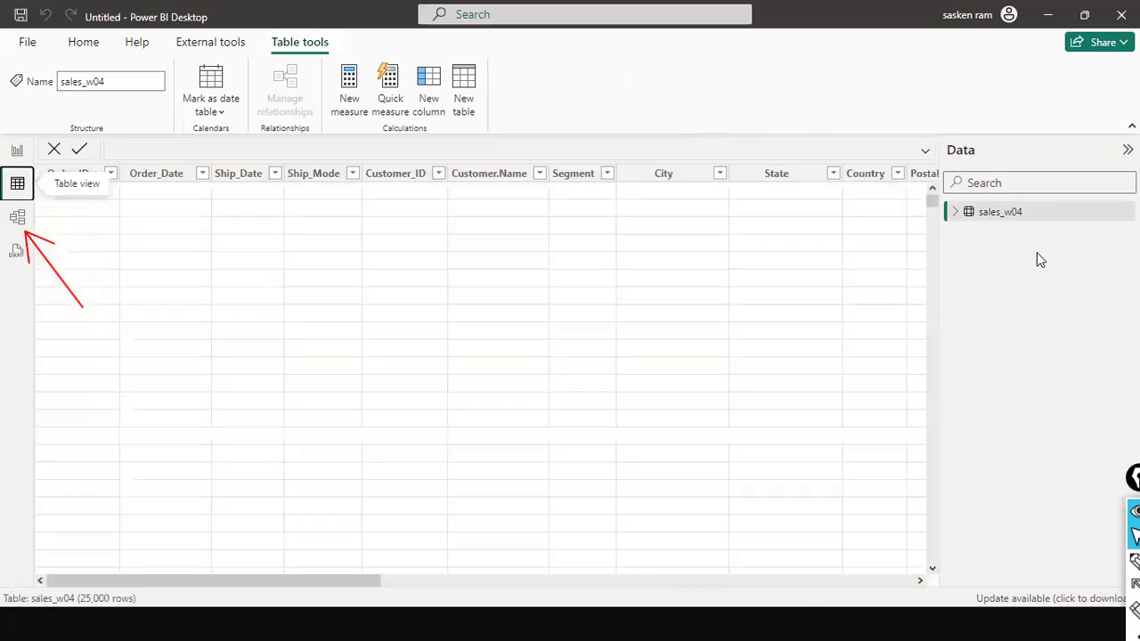
{"action": "left_click_drag", "start_coordinate": [213, 578], "coordinate": [252, 164]}
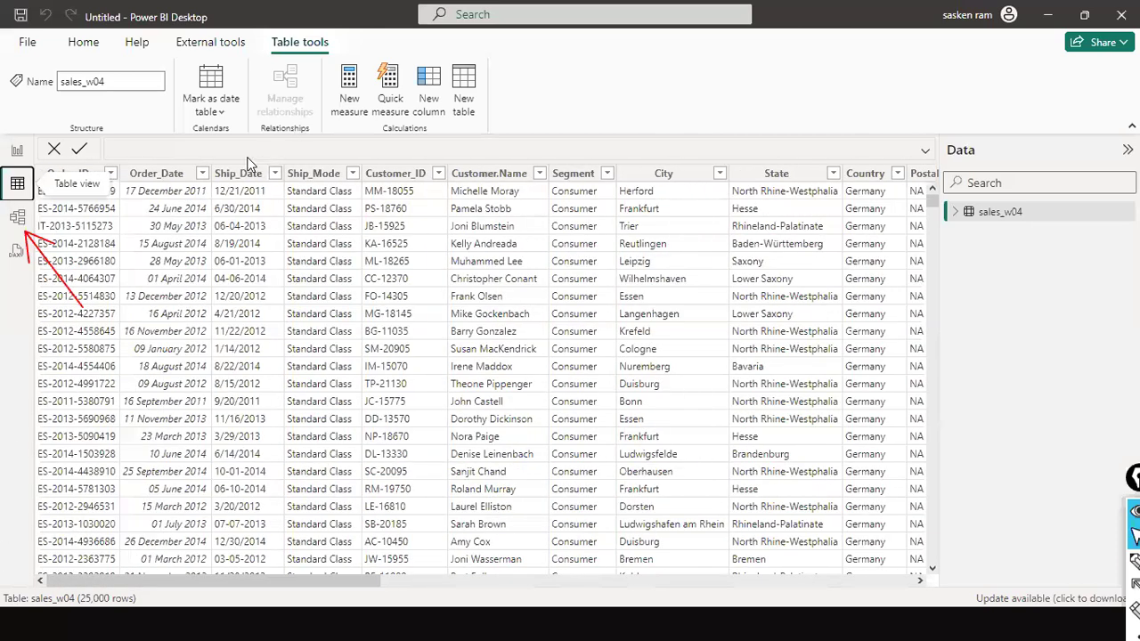
{"action": "left_click", "coordinate": [473, 562]}
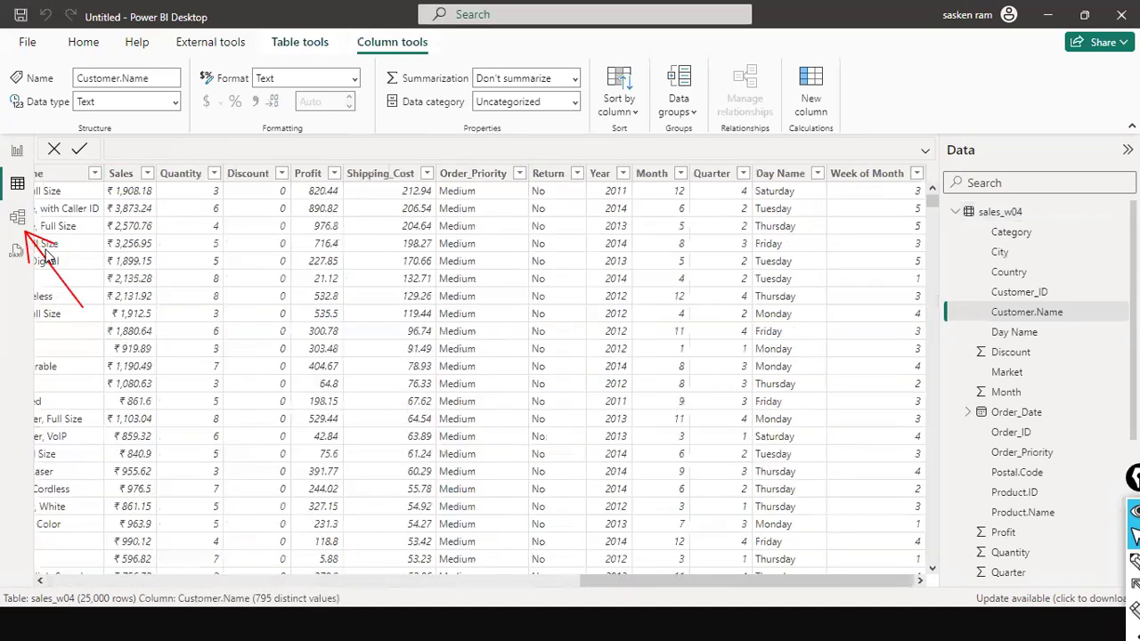
Examine the full field list on the sales_w04 card in the model view
{"action": "left_click", "coordinate": [18, 218]}
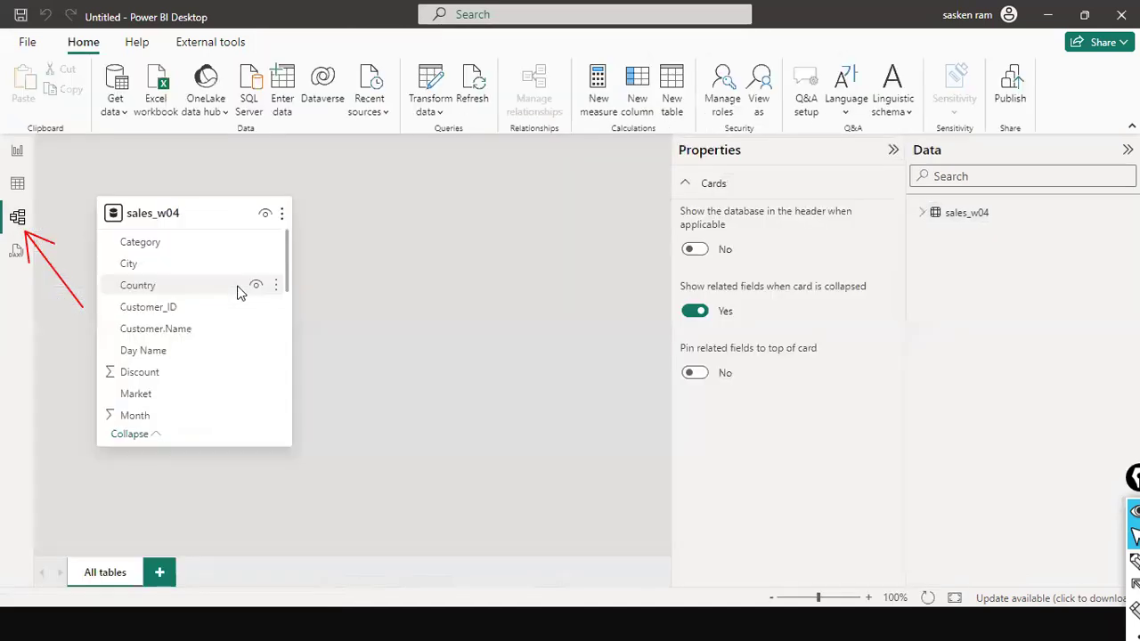
{"action": "scroll", "coordinate": [238, 292], "scroll_direction": "down", "scroll_amount": 3}
{"action": "scroll", "coordinate": [239, 292], "scroll_direction": "up", "scroll_amount": 5}
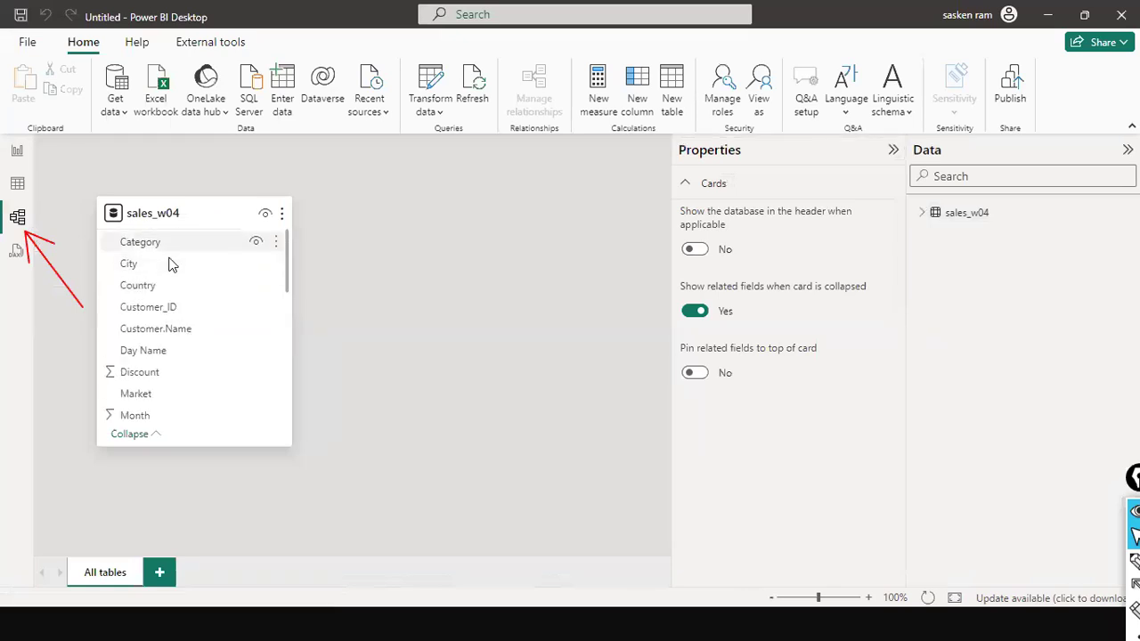
{"action": "scroll", "coordinate": [172, 266], "scroll_direction": "down", "scroll_amount": 4}
{"action": "scroll", "coordinate": [172, 265], "scroll_direction": "up", "scroll_amount": 2}
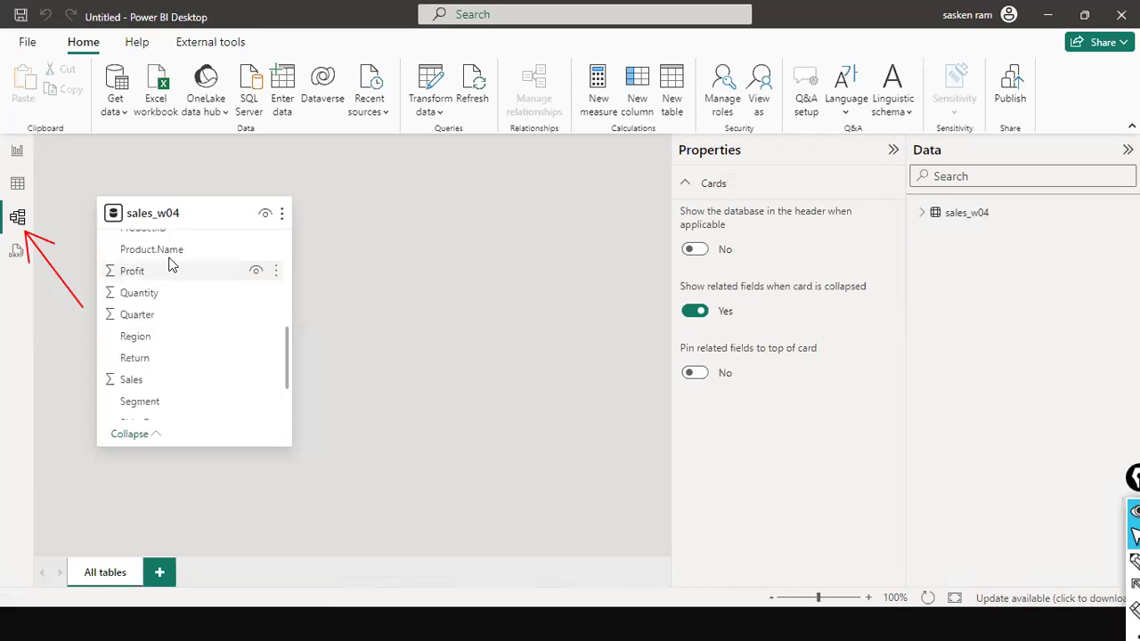
{"action": "scroll", "coordinate": [172, 266], "scroll_direction": "down", "scroll_amount": 3}
{"action": "scroll", "coordinate": [172, 265], "scroll_direction": "up", "scroll_amount": 8}
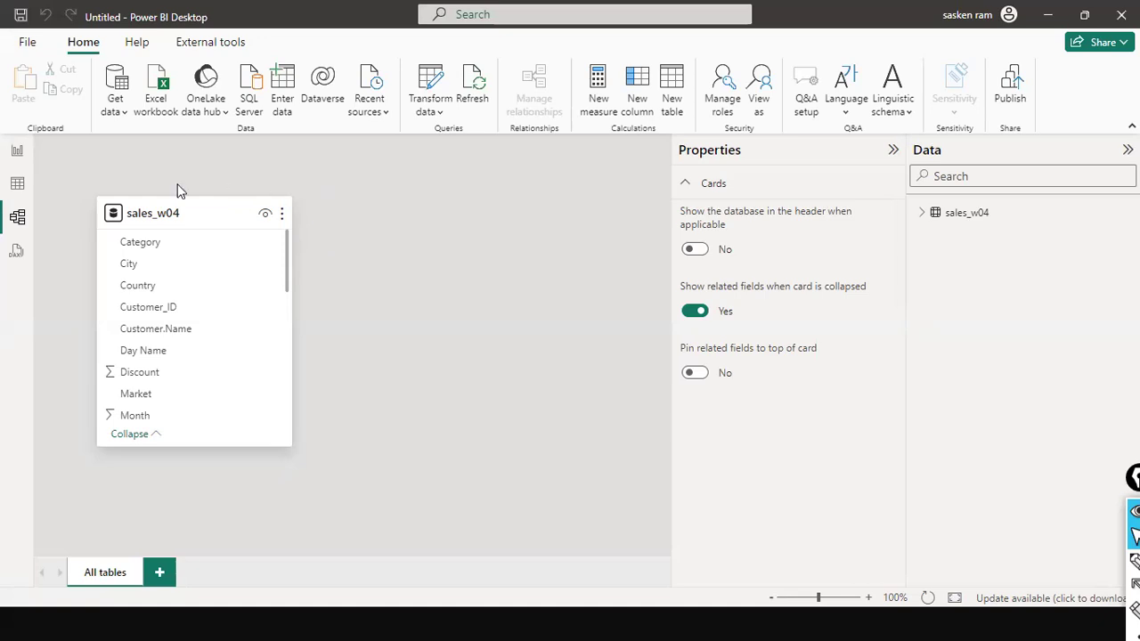
Return to the report view and reopen sales_w04 in the Power Query Editor
{"action": "left_click", "coordinate": [19, 148]}
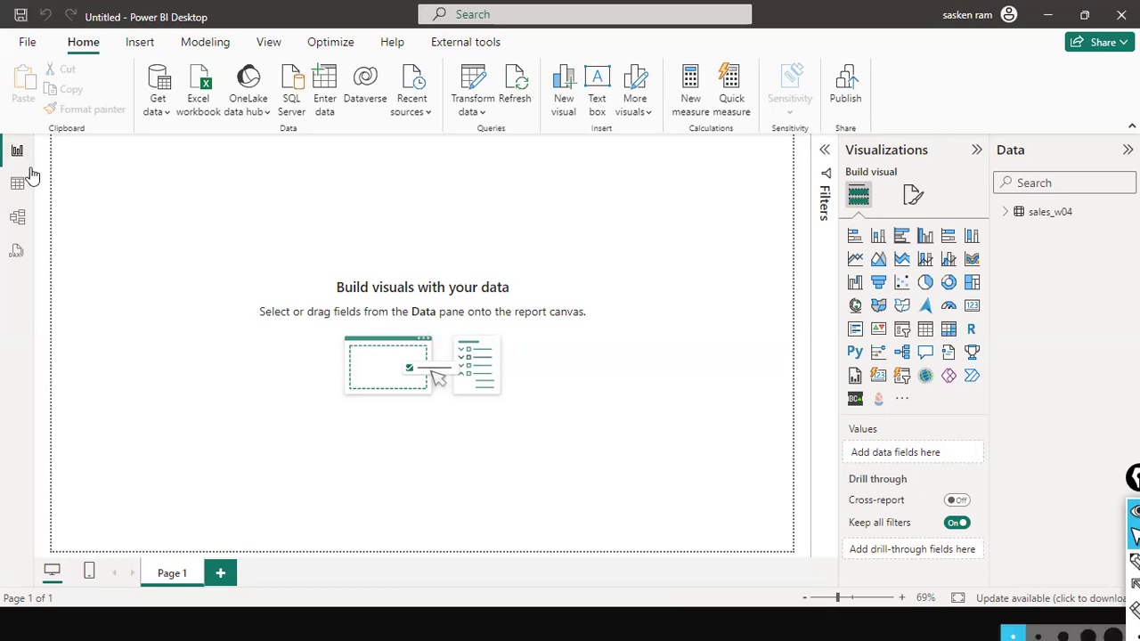
{"action": "left_click", "coordinate": [491, 111]}
{"action": "left_click", "coordinate": [495, 140]}
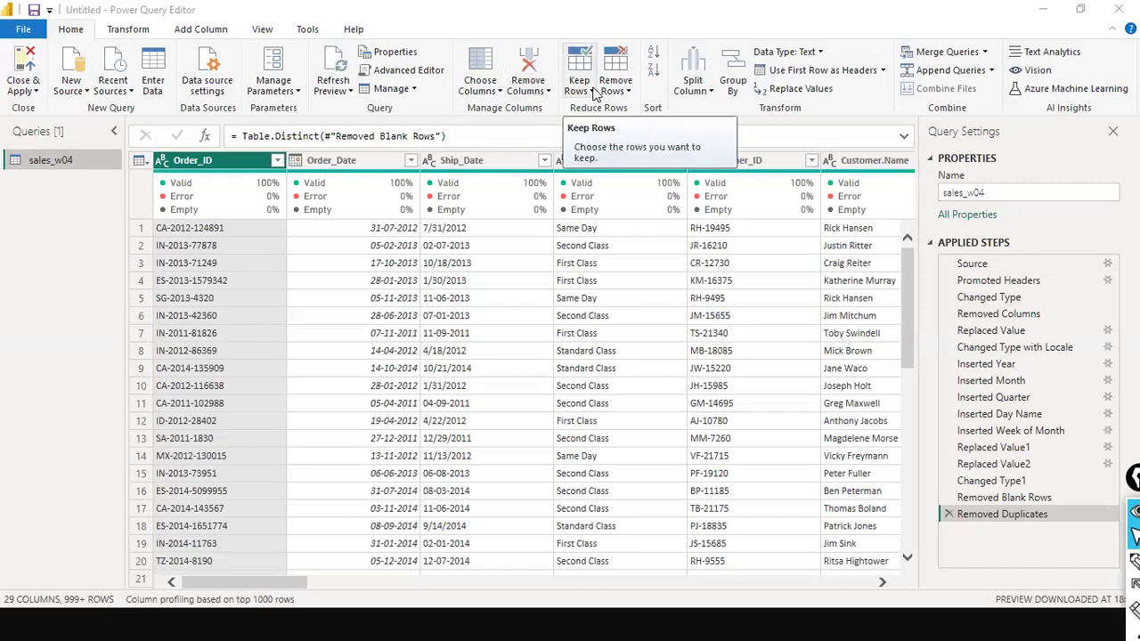
Keep only the top 5 rows of sales_w04, and delete that applied step again
{"action": "left_click", "coordinate": [594, 95]}
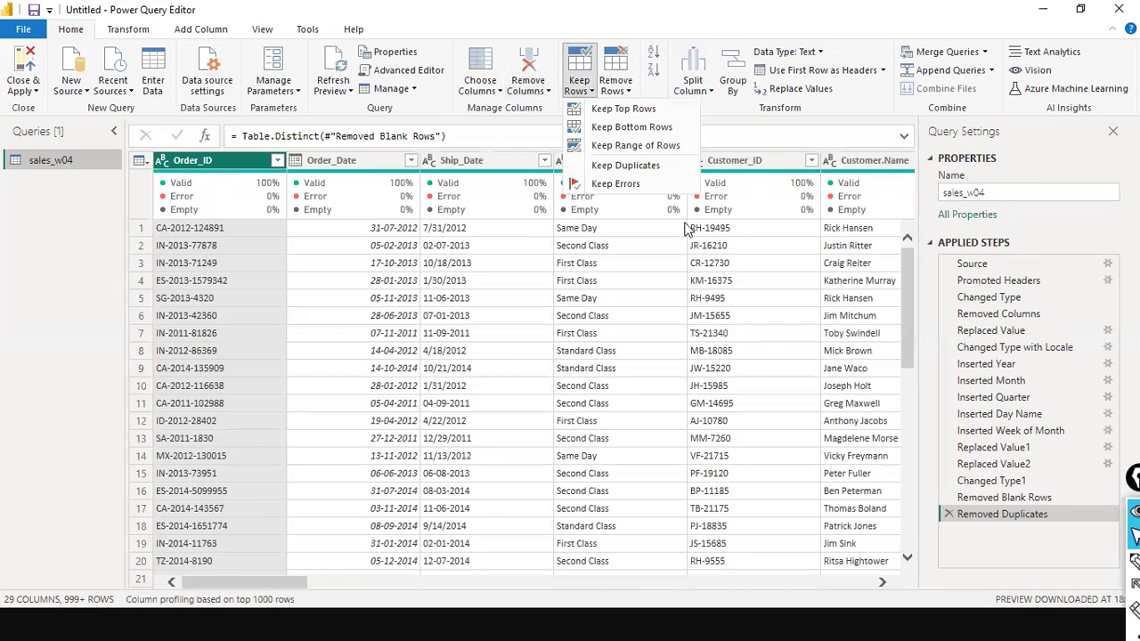
{"action": "left_click", "coordinate": [648, 115]}
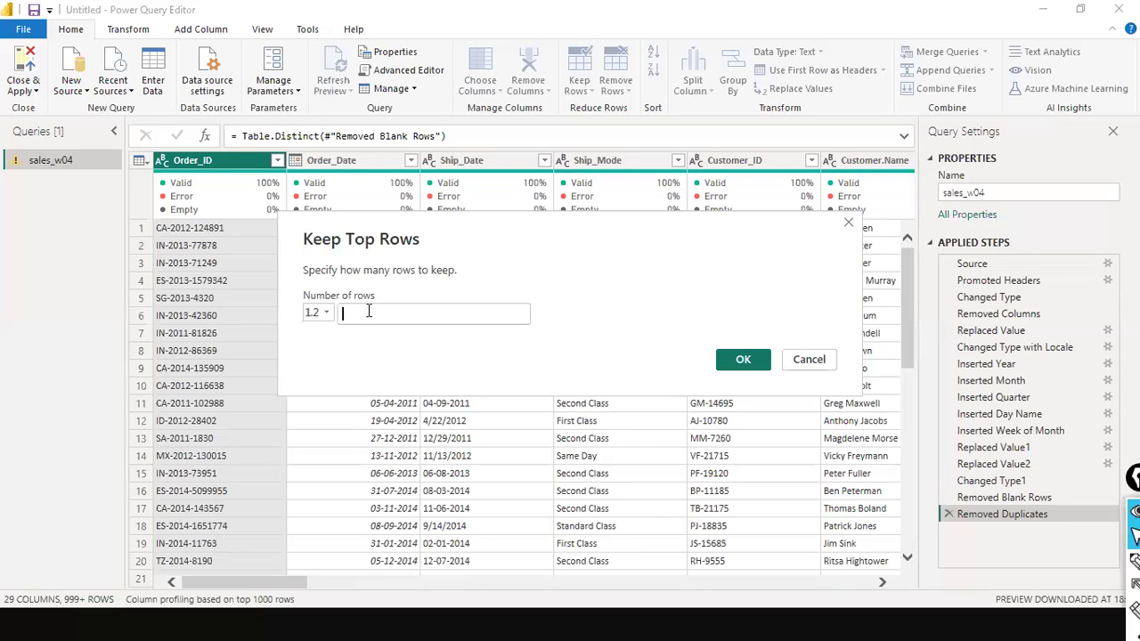
{"action": "type", "text": "5"}
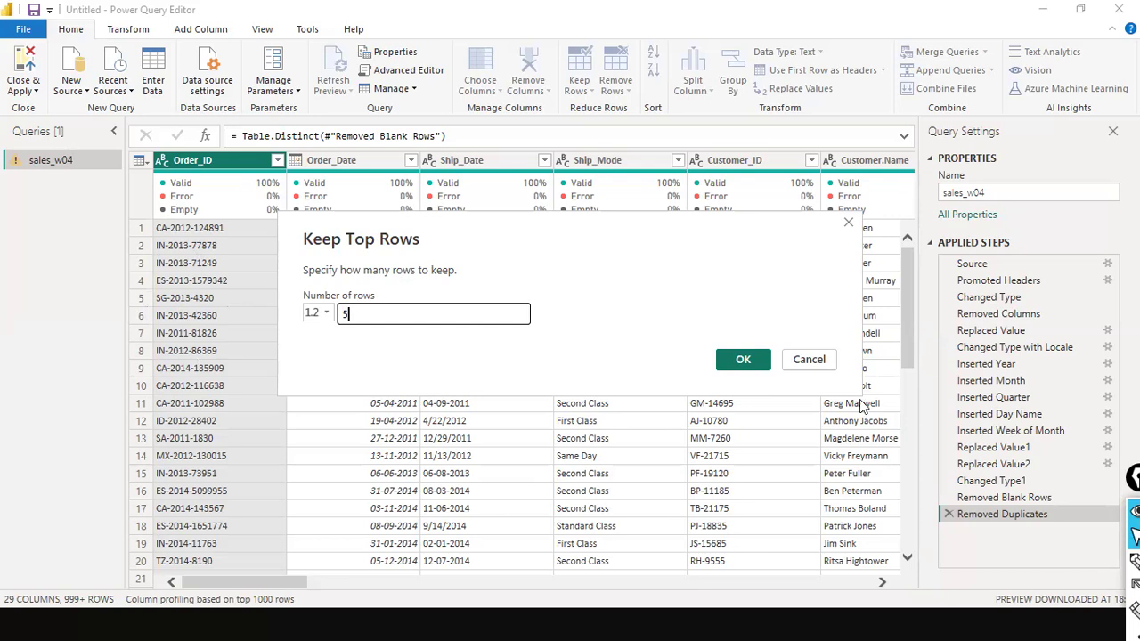
{"action": "left_click", "coordinate": [740, 359]}
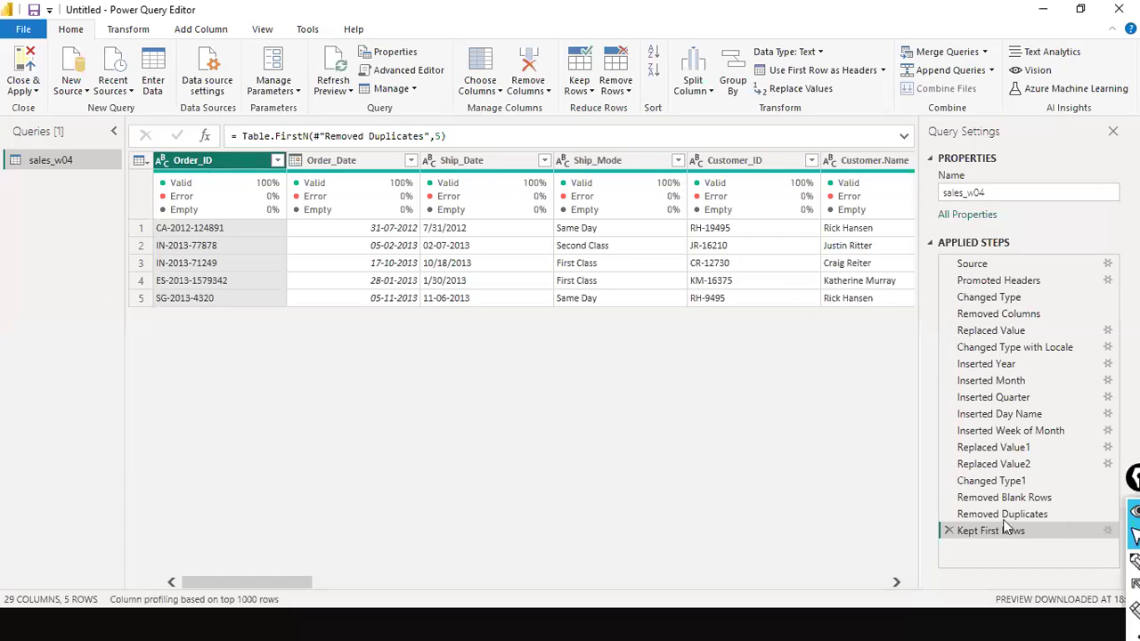
{"action": "left_click", "coordinate": [948, 531]}
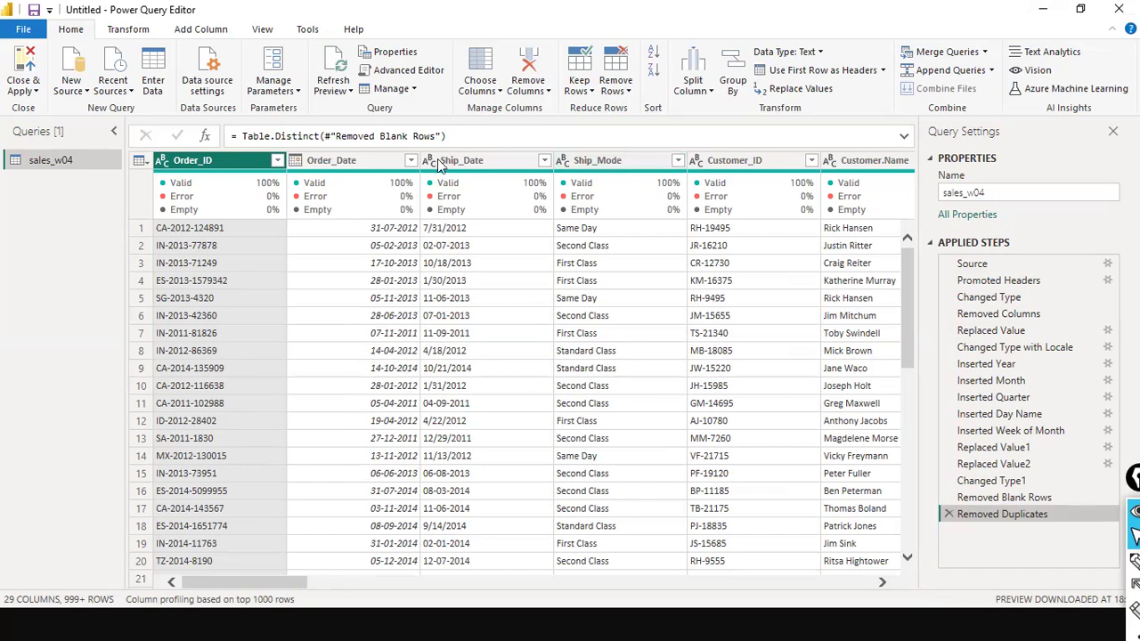
Keep only the bottom 10 rows of sales_w04, and delete that applied step again
{"action": "left_click", "coordinate": [578, 90]}
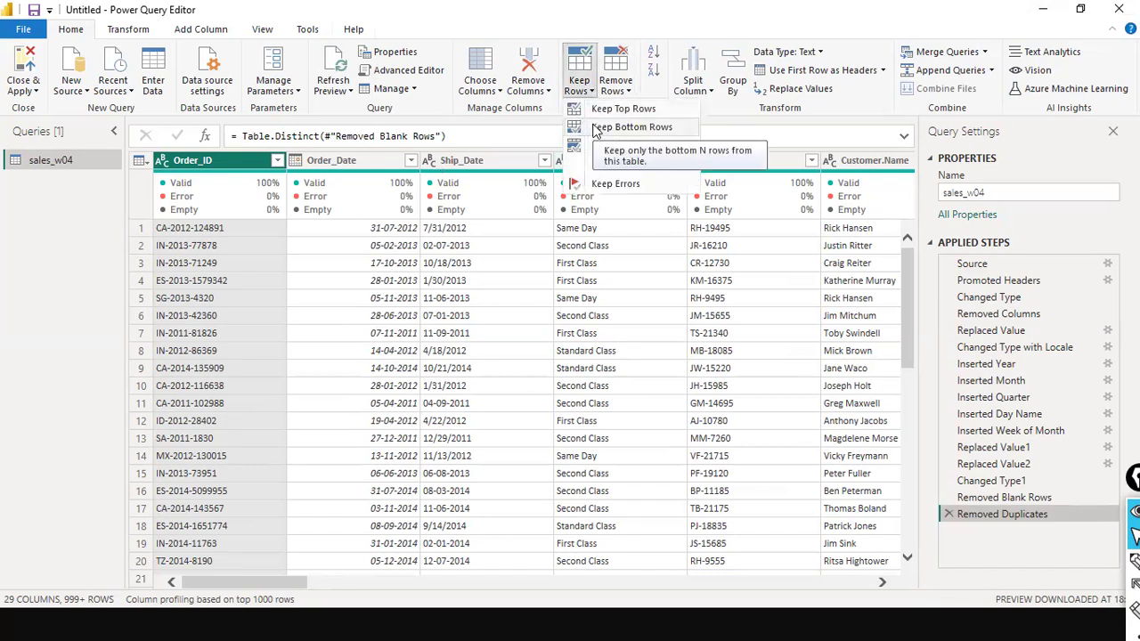
{"action": "left_click", "coordinate": [597, 129]}
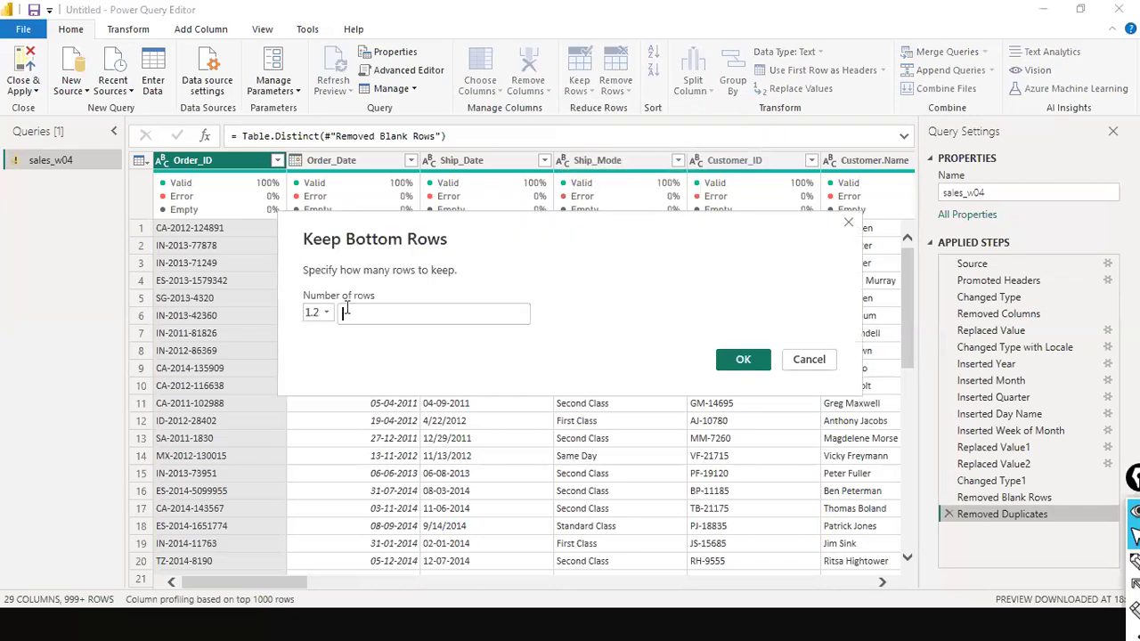
{"action": "type", "text": "10"}
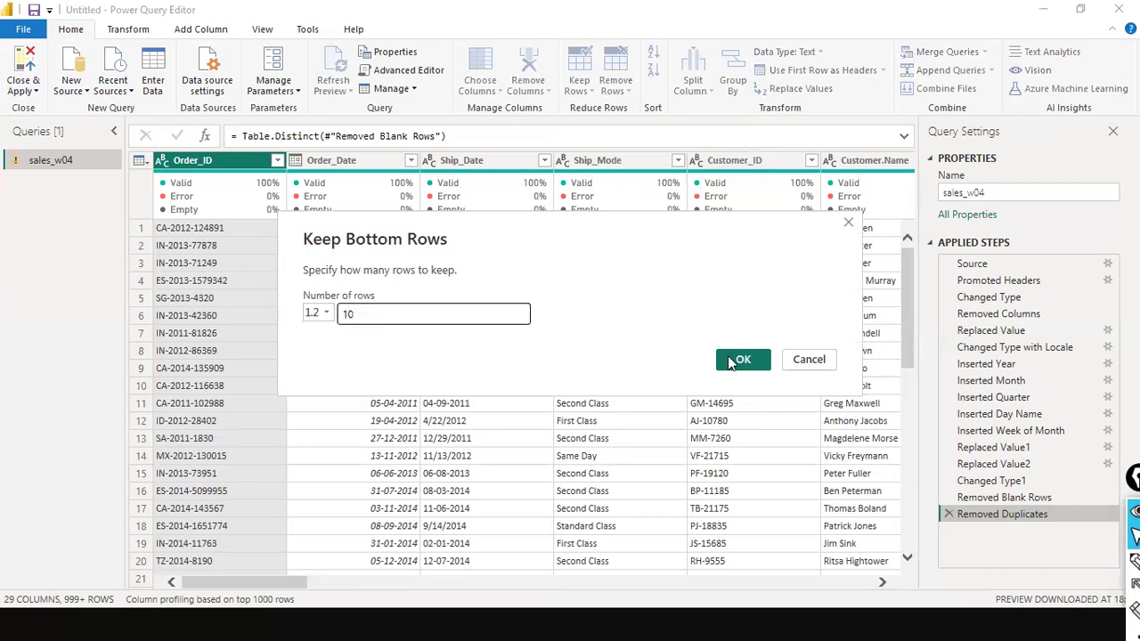
{"action": "left_click", "coordinate": [737, 360]}
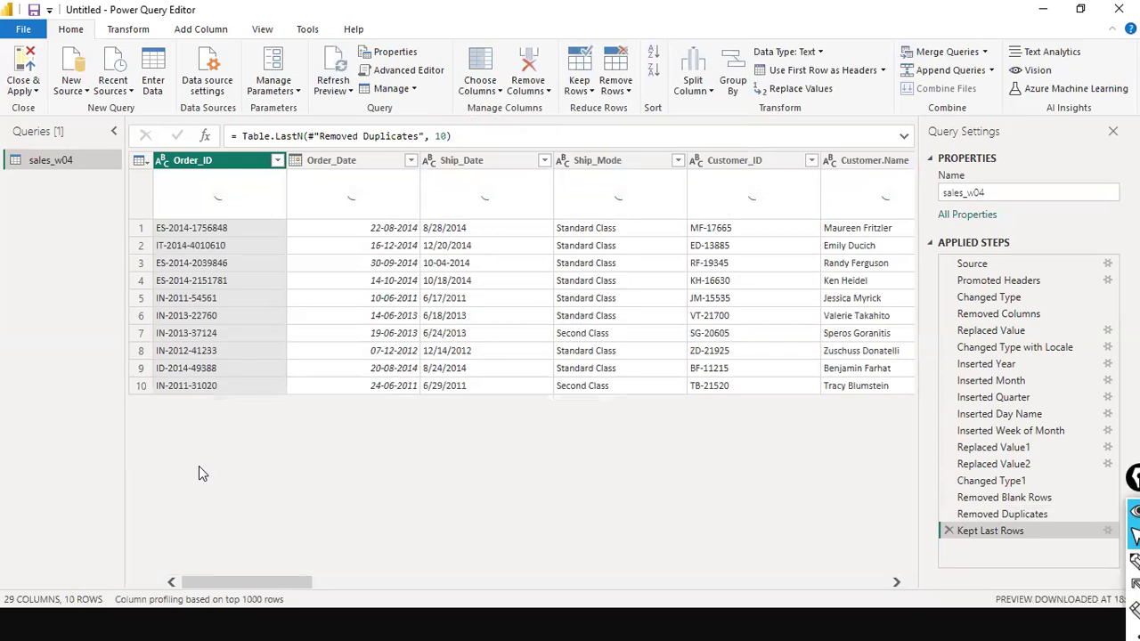
{"action": "left_click", "coordinate": [949, 531]}
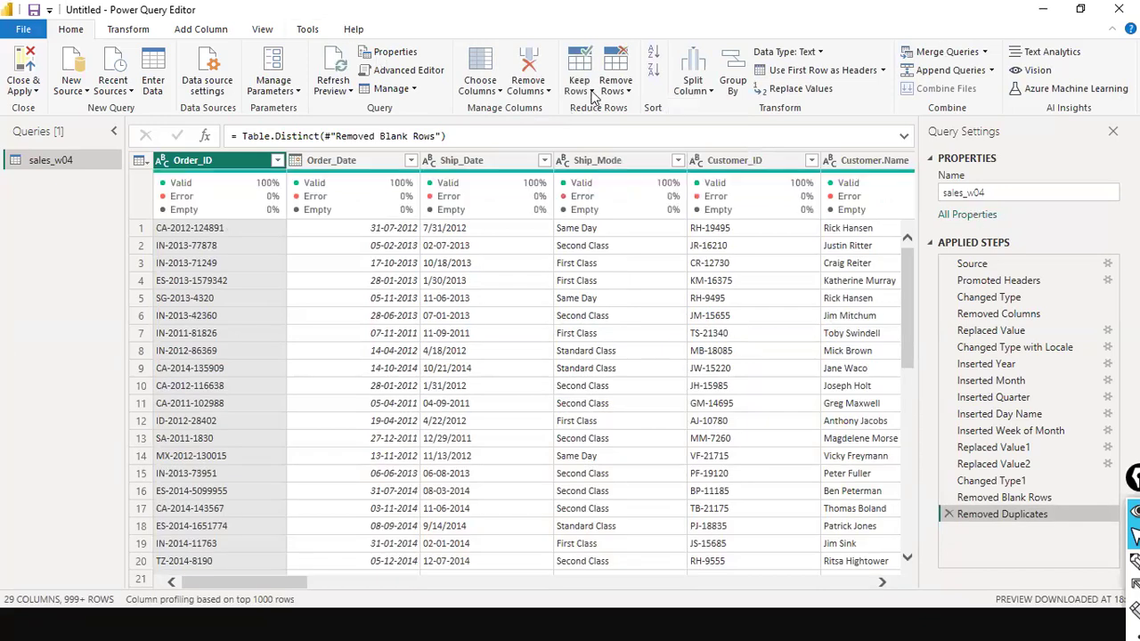
Keep a range of 10 rows starting from row 4 in sales_w04, and delete that applied step again
{"action": "left_click", "coordinate": [578, 86]}
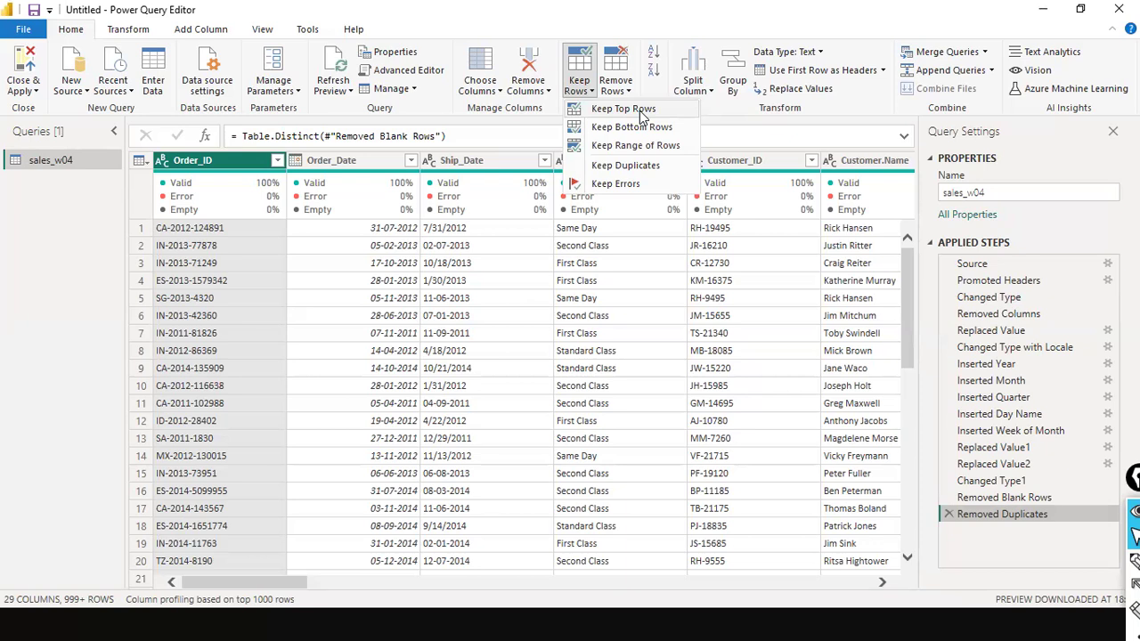
{"action": "left_click", "coordinate": [642, 117]}
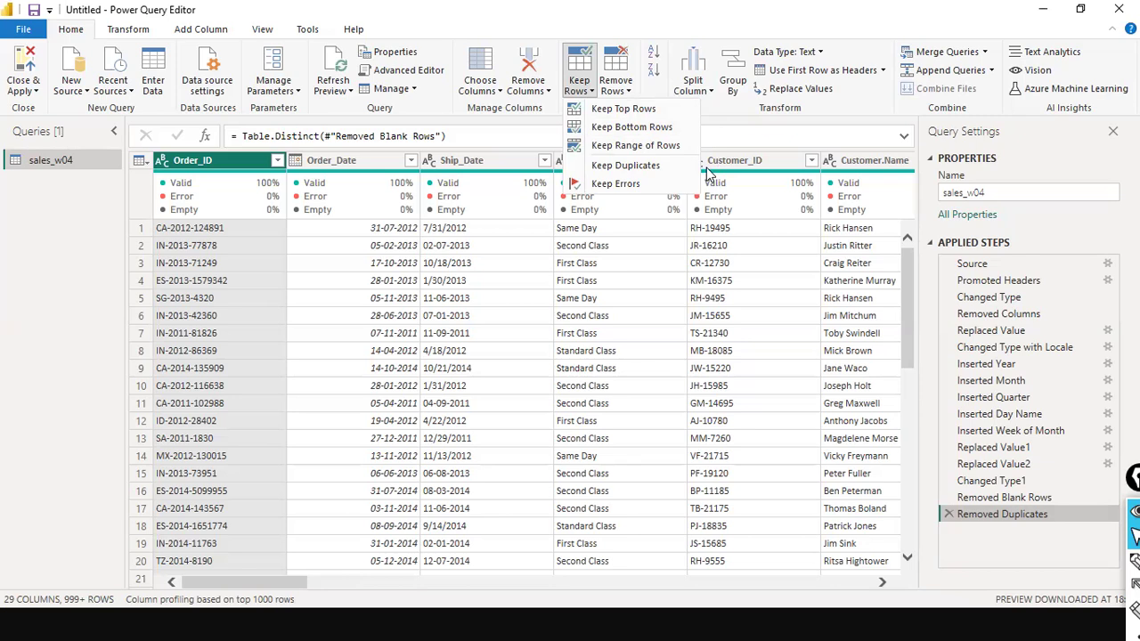
{"action": "left_click", "coordinate": [659, 148]}
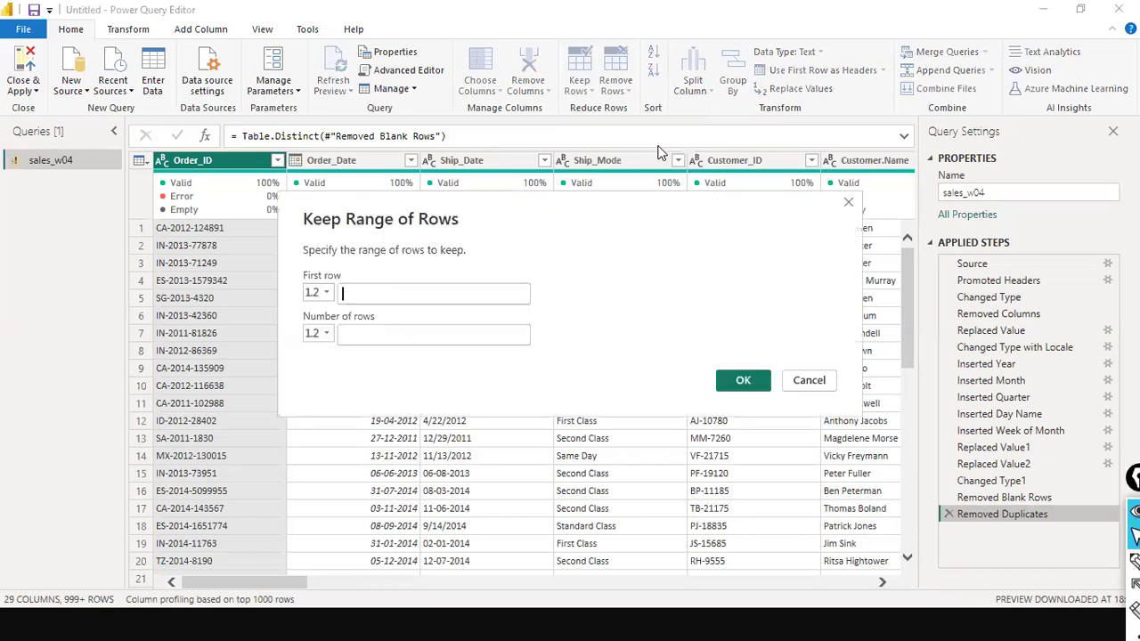
{"action": "left_click_drag", "start_coordinate": [499, 228], "coordinate": [665, 214]}
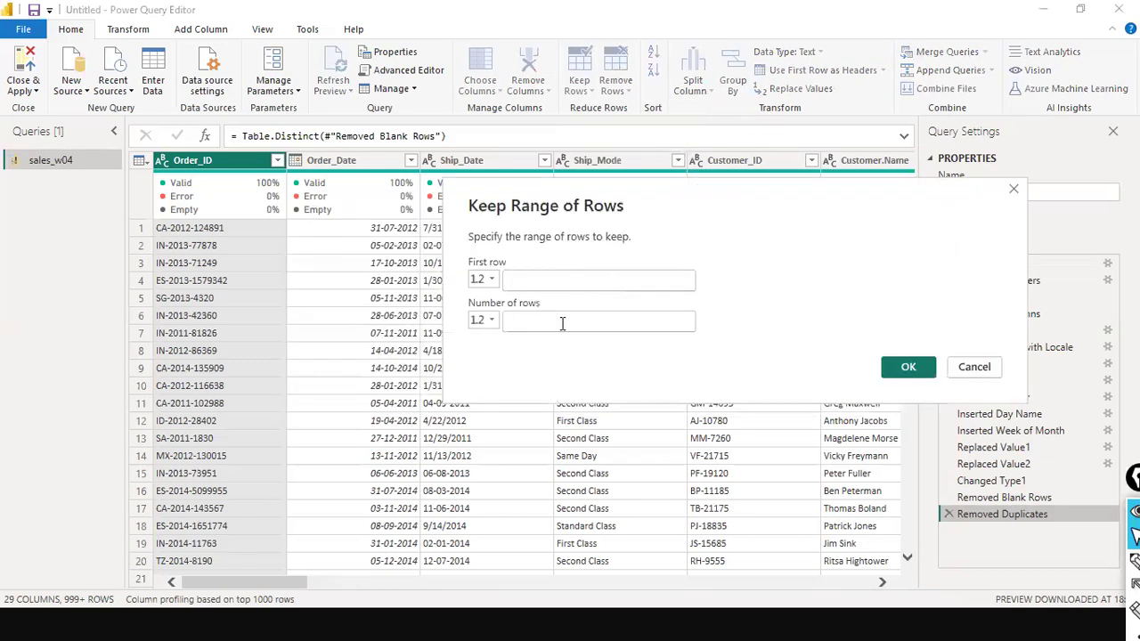
{"action": "left_click", "coordinate": [561, 284]}
{"action": "left_click", "coordinate": [526, 319]}
{"action": "left_click", "coordinate": [540, 285]}
{"action": "type", "text": "4"}
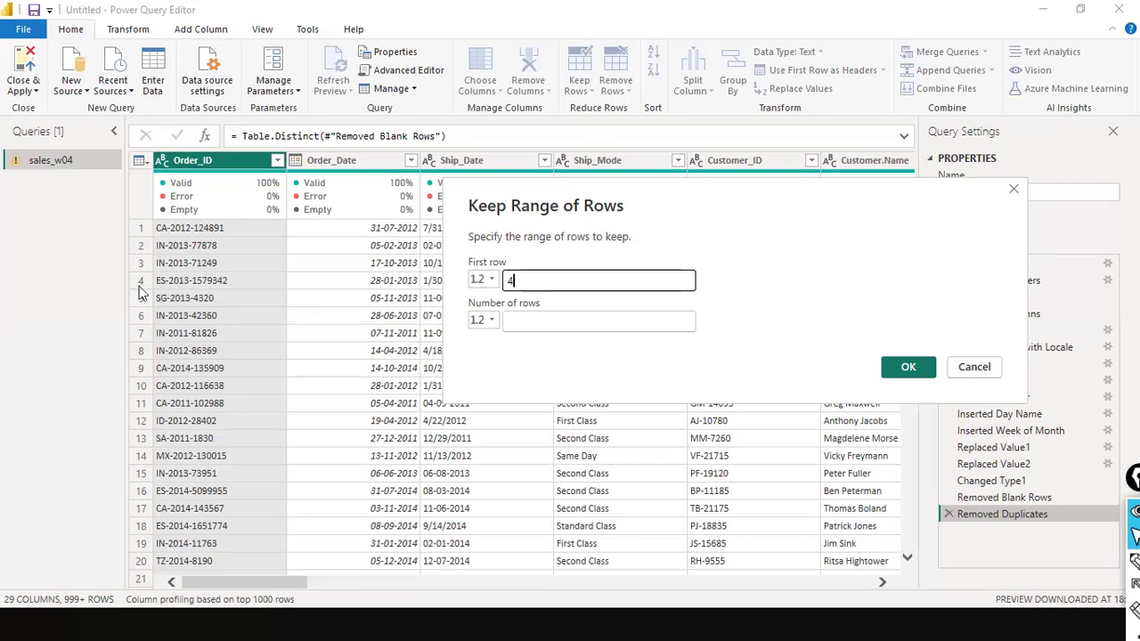
{"action": "left_click", "coordinate": [549, 324]}
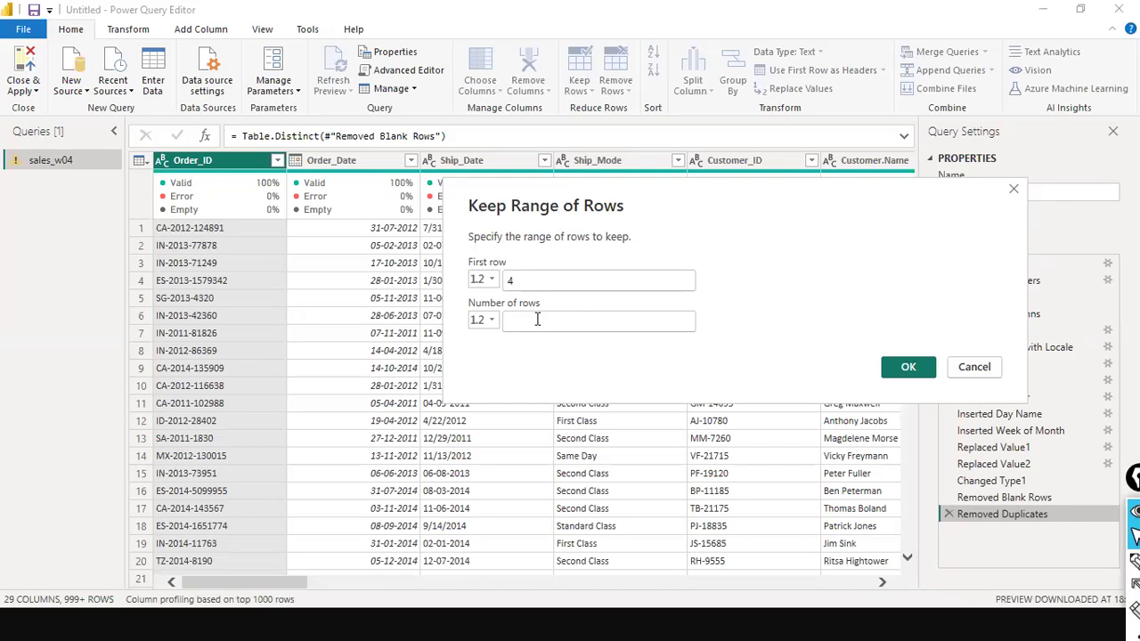
{"action": "type", "text": "100"}
{"action": "key", "text": "BackSpace"}
{"action": "left_click", "coordinate": [904, 367]}
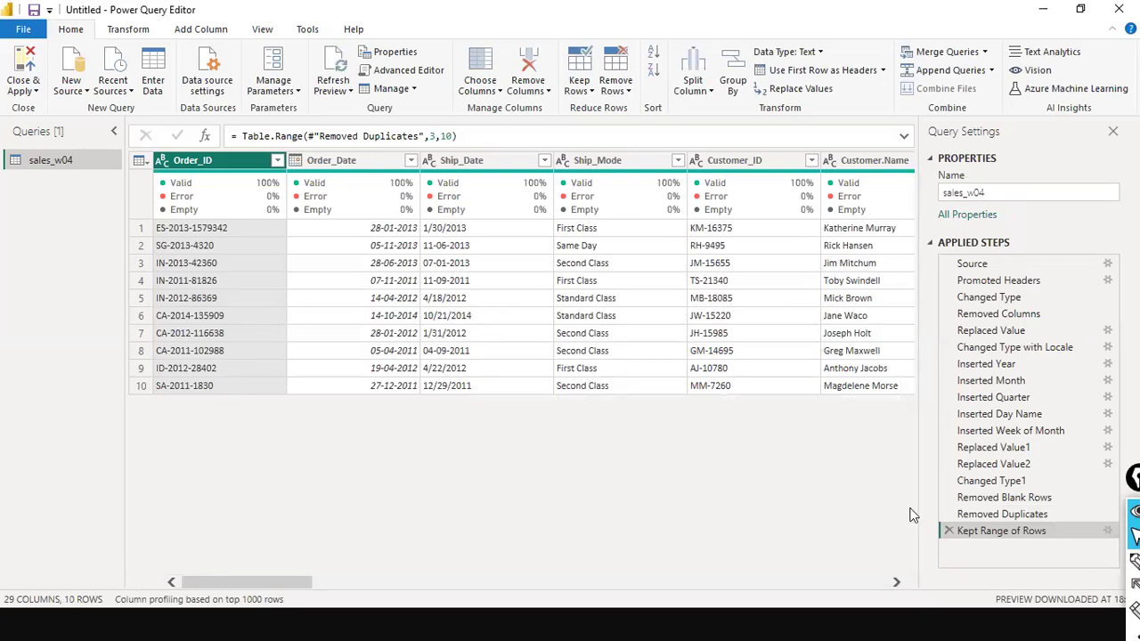
{"action": "left_click", "coordinate": [966, 514]}
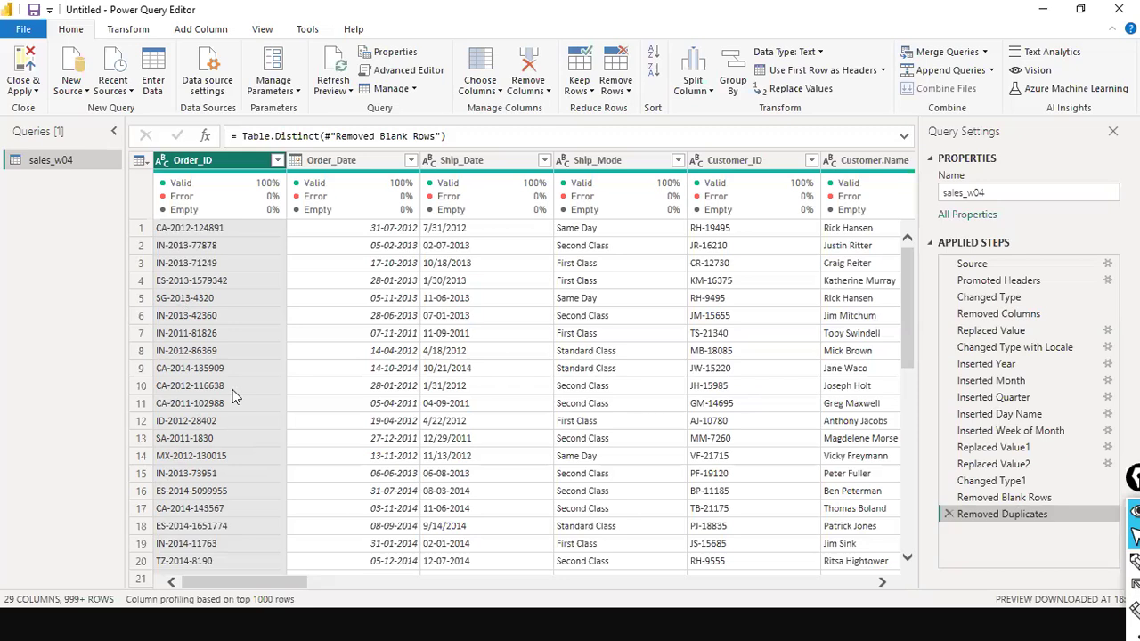
Keep a range of 9 rows starting from row 4 in sales_w04
{"action": "left_click", "coordinate": [579, 87]}
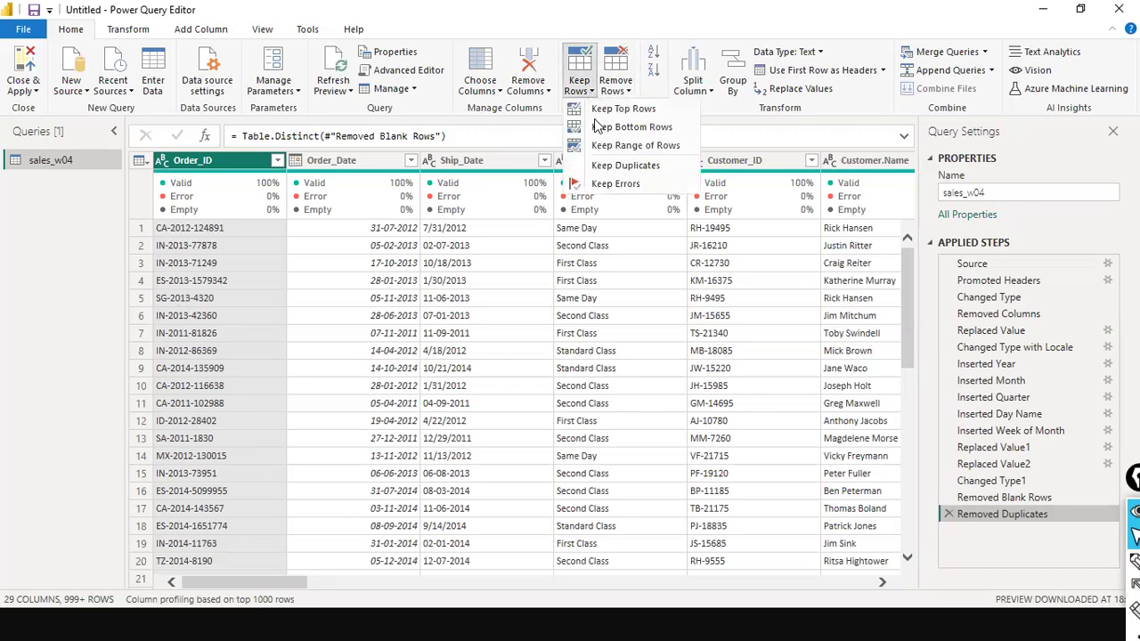
{"action": "left_click", "coordinate": [605, 146]}
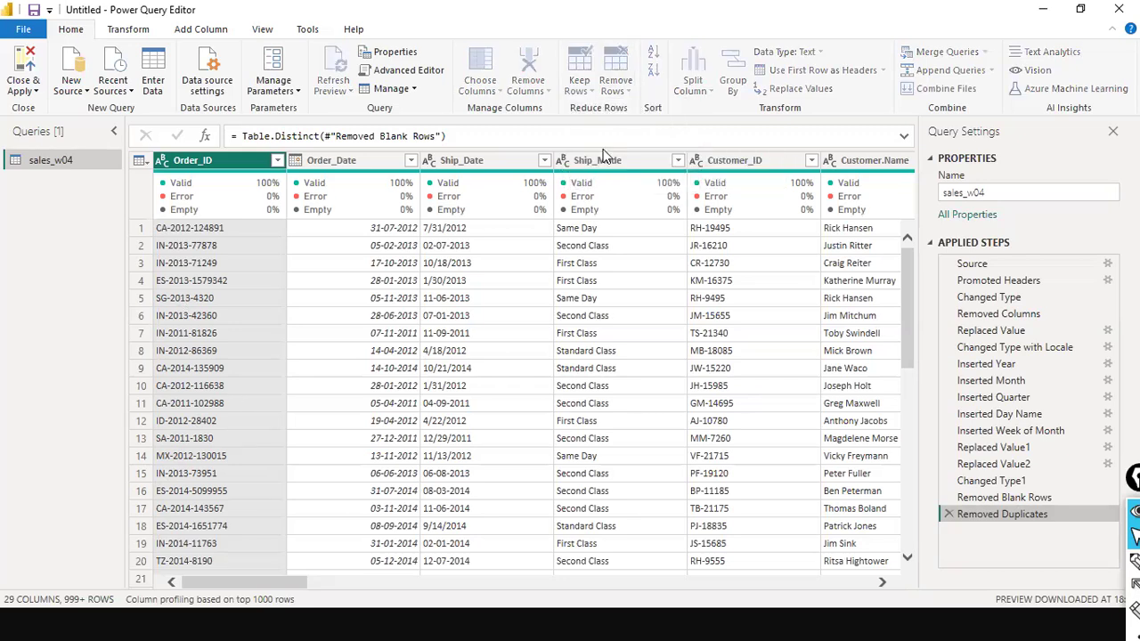
{"action": "type", "text": "4"}
{"action": "left_click", "coordinate": [392, 336]}
{"action": "type", "text": "9"}
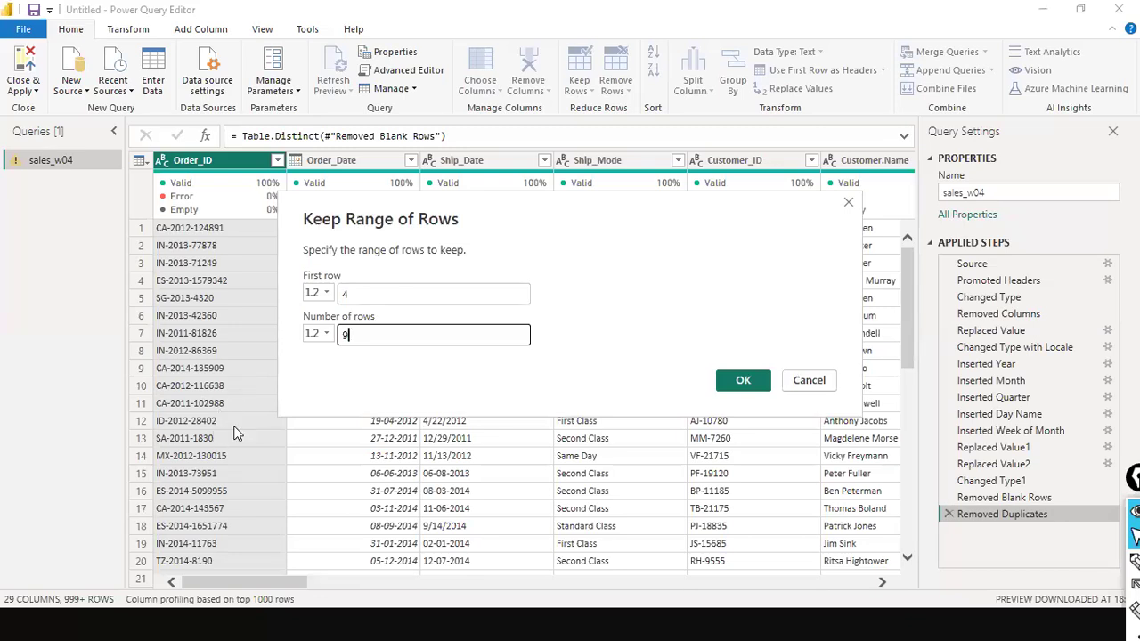
{"action": "left_click", "coordinate": [743, 380]}
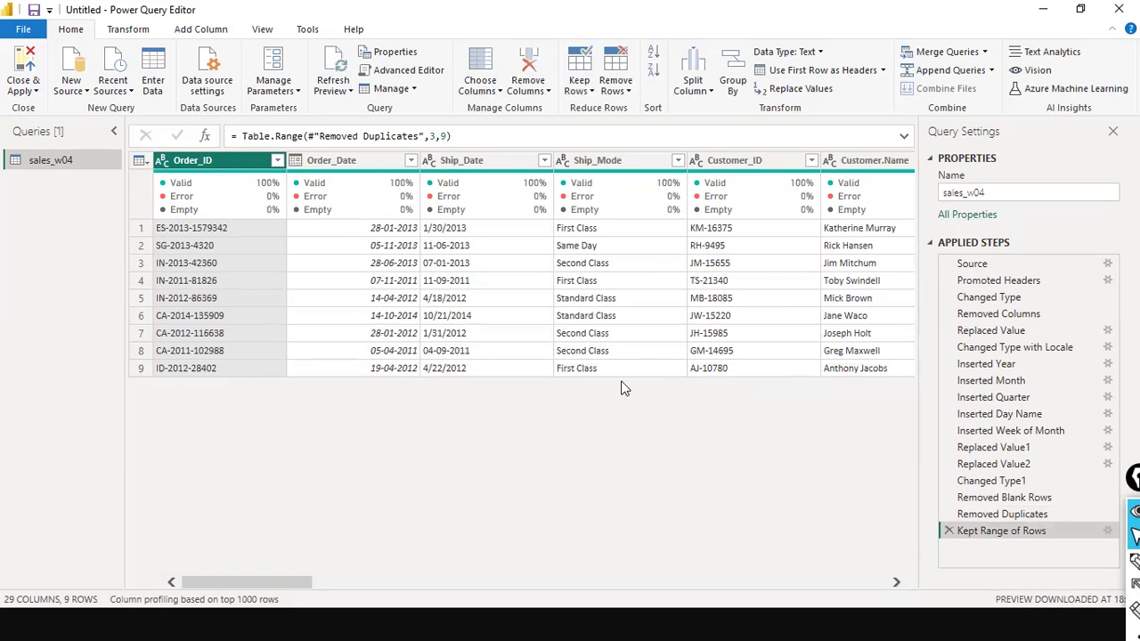
{"action": "left_click", "coordinate": [591, 93]}
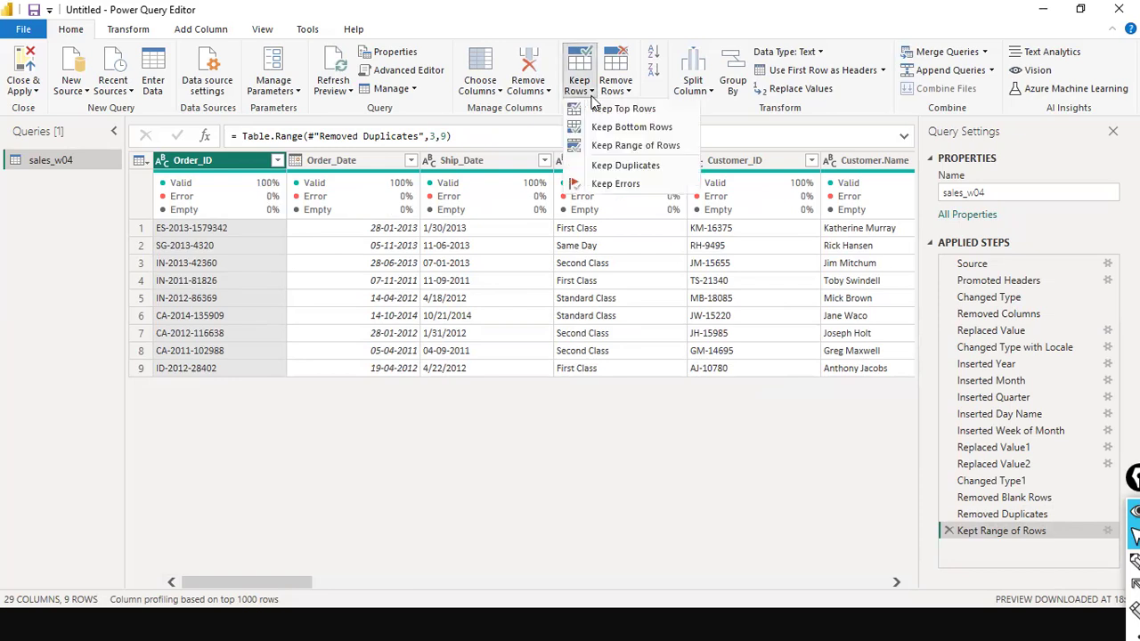
{"action": "left_click", "coordinate": [548, 450]}
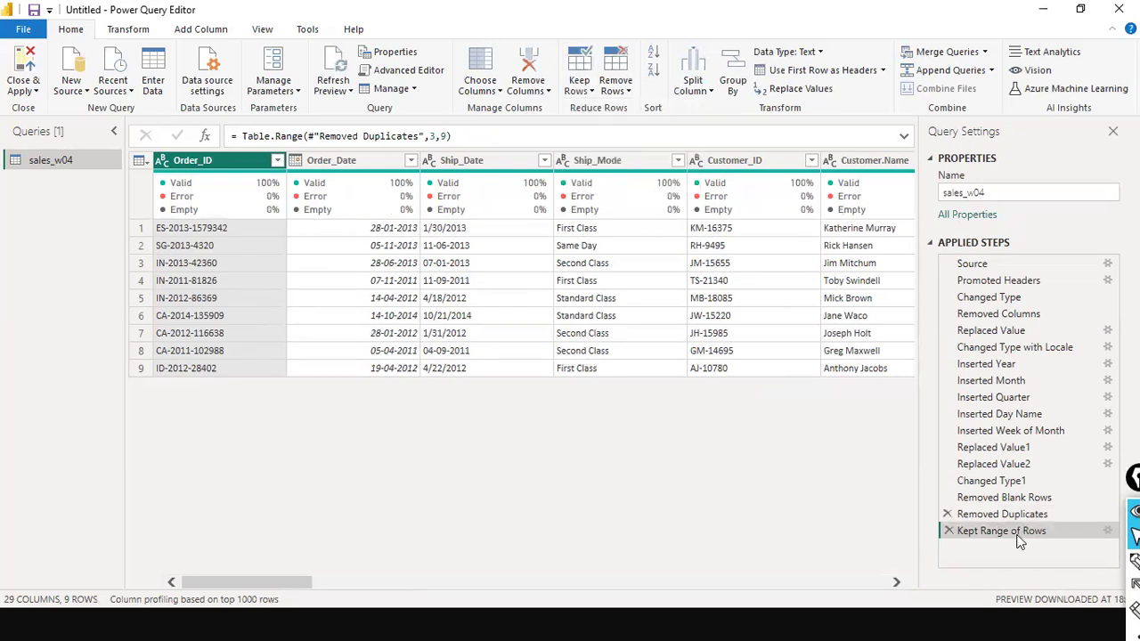
Delete the Kept Range of Rows applied step from sales_w04
{"action": "left_click", "coordinate": [948, 531]}
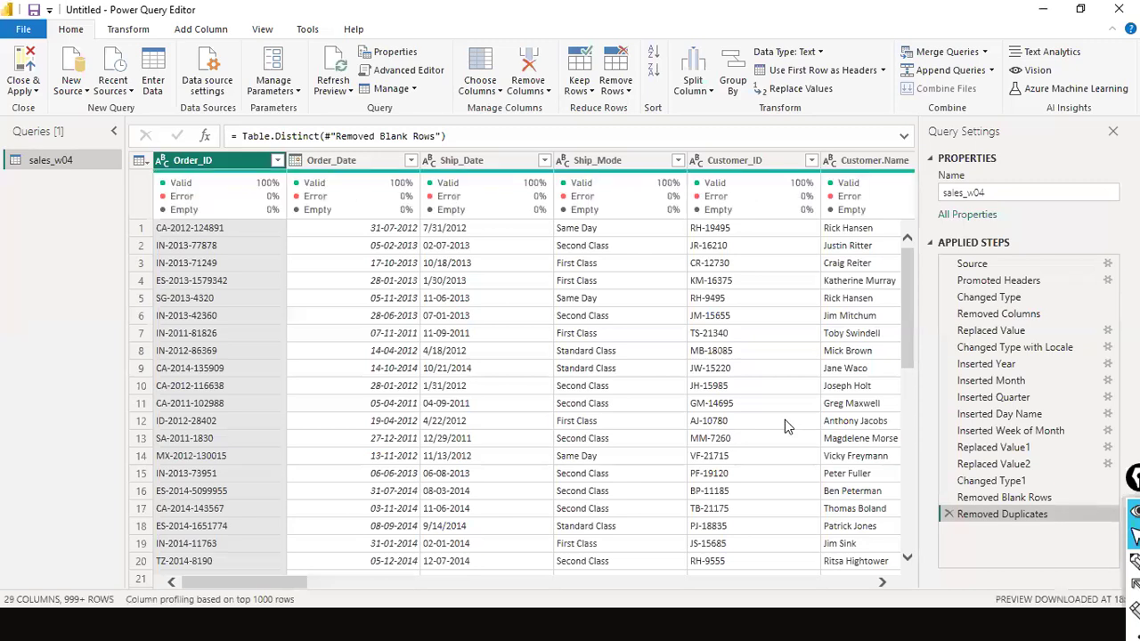
{"action": "left_click", "coordinate": [589, 93]}
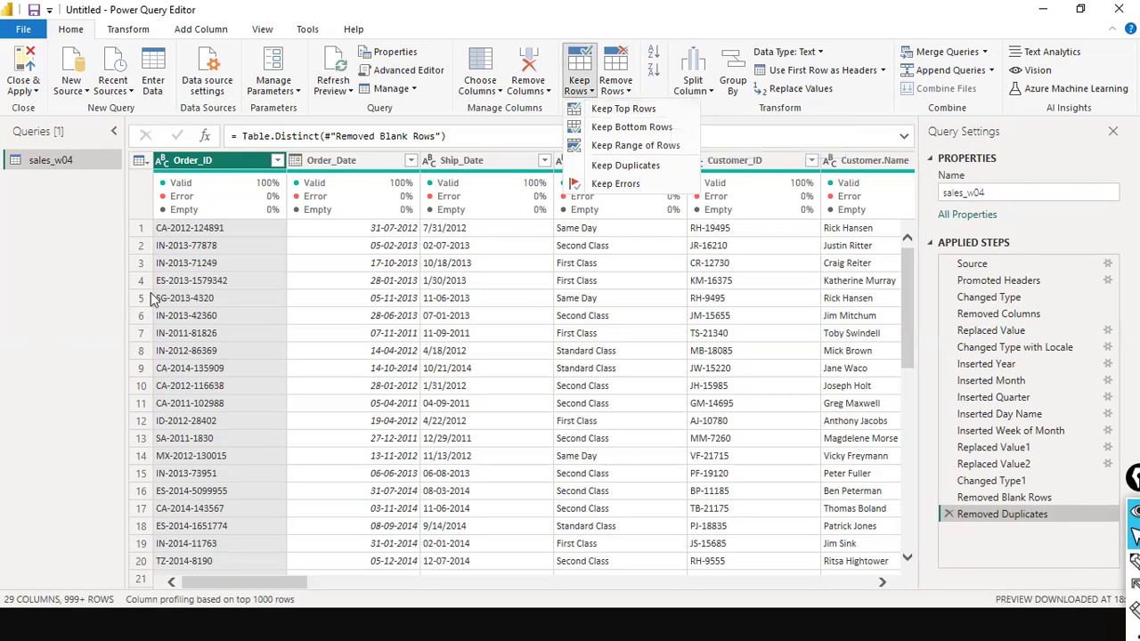
{"action": "left_click", "coordinate": [799, 5]}
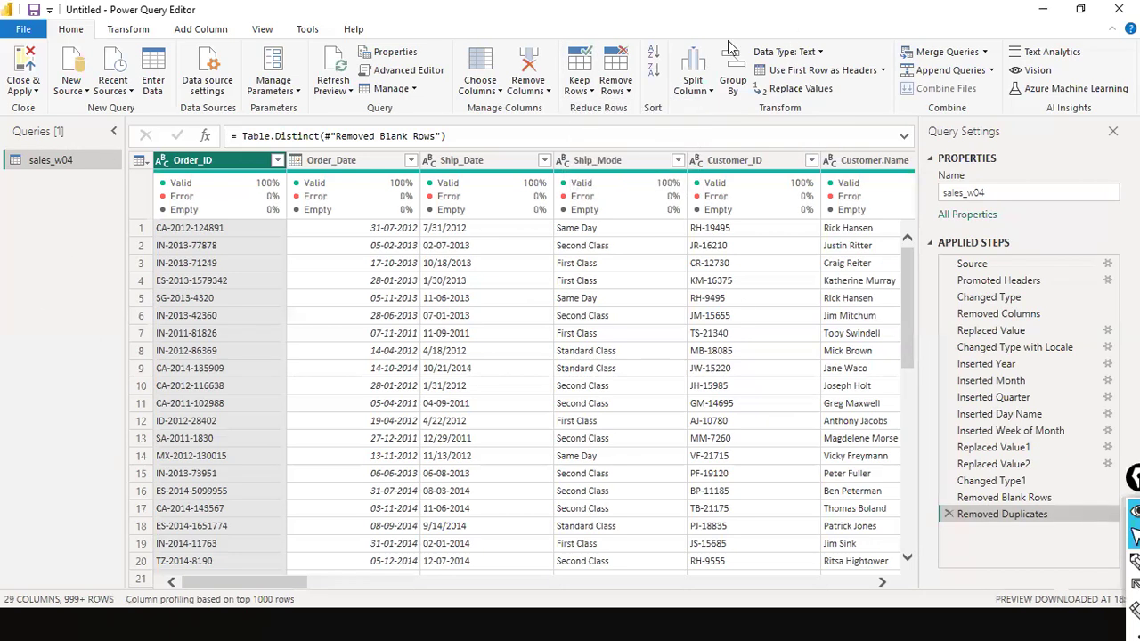
Remove alternate rows from sales_w04 starting at row 3, removing 3 and keeping 3, and compare the result with the Removed Duplicates step
{"action": "left_click", "coordinate": [629, 92]}
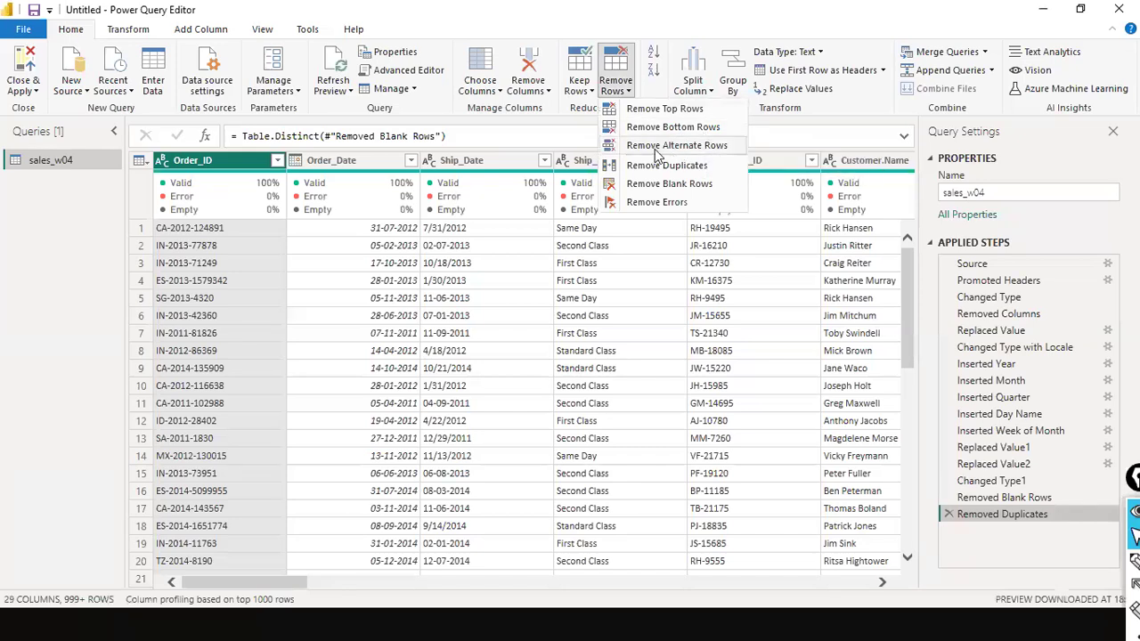
{"action": "left_click", "coordinate": [721, 149]}
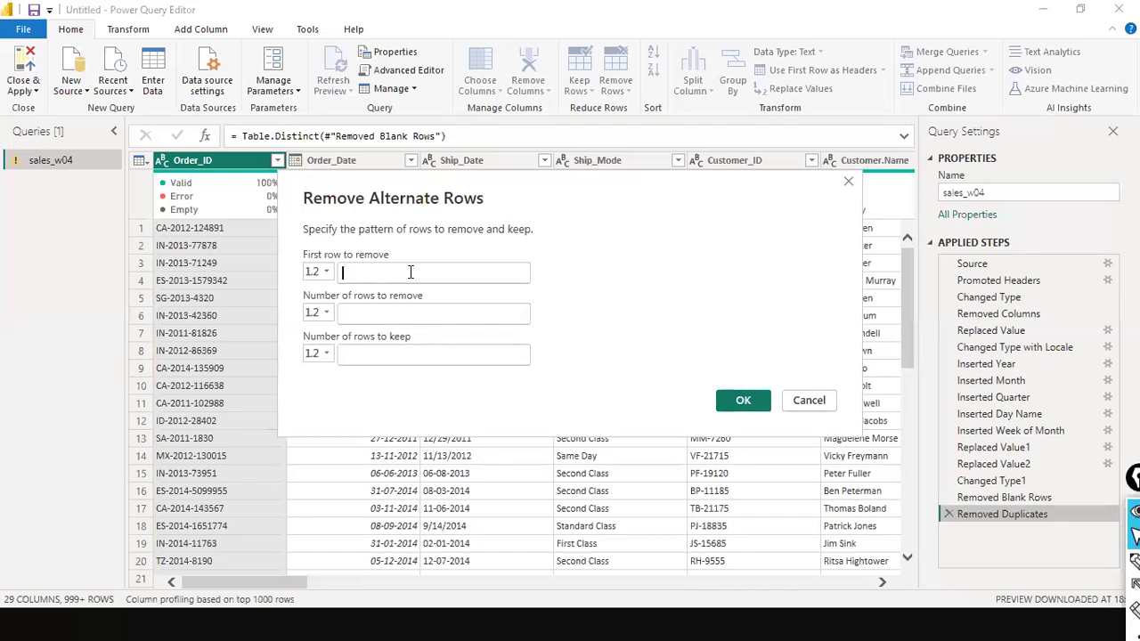
{"action": "type", "text": "3"}
{"action": "left_click", "coordinate": [357, 317]}
{"action": "type", "text": "3"}
{"action": "left_click", "coordinate": [393, 352]}
{"action": "type", "text": "3"}
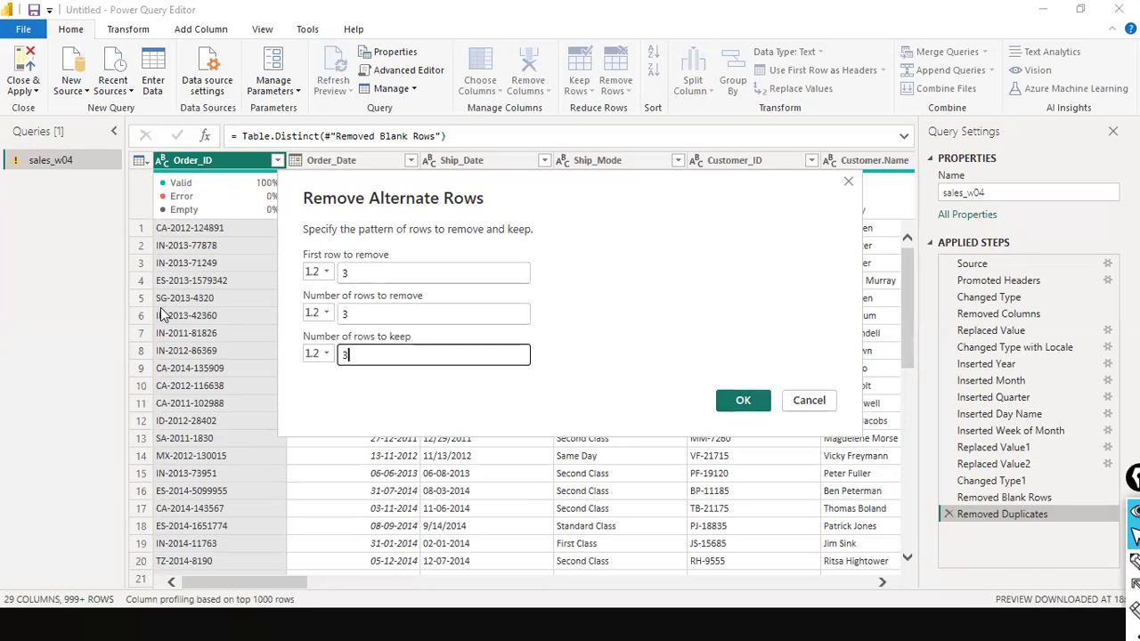
{"action": "left_click", "coordinate": [727, 403]}
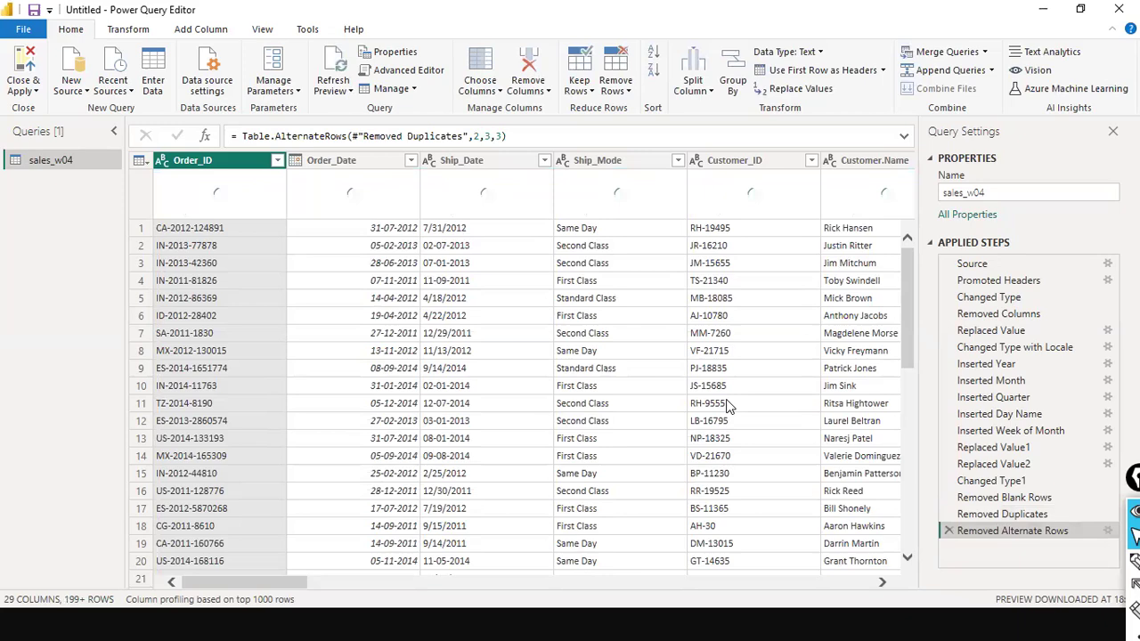
{"action": "scroll", "coordinate": [728, 405], "scroll_direction": "down", "scroll_amount": 16}
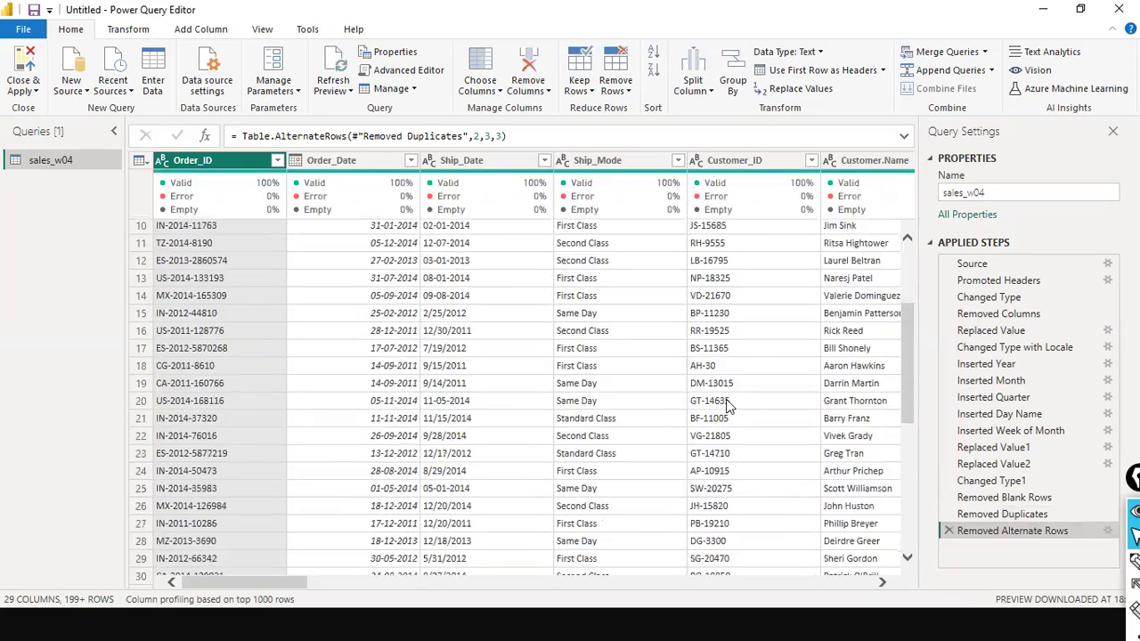
{"action": "scroll", "coordinate": [727, 405], "scroll_direction": "up", "scroll_amount": 16}
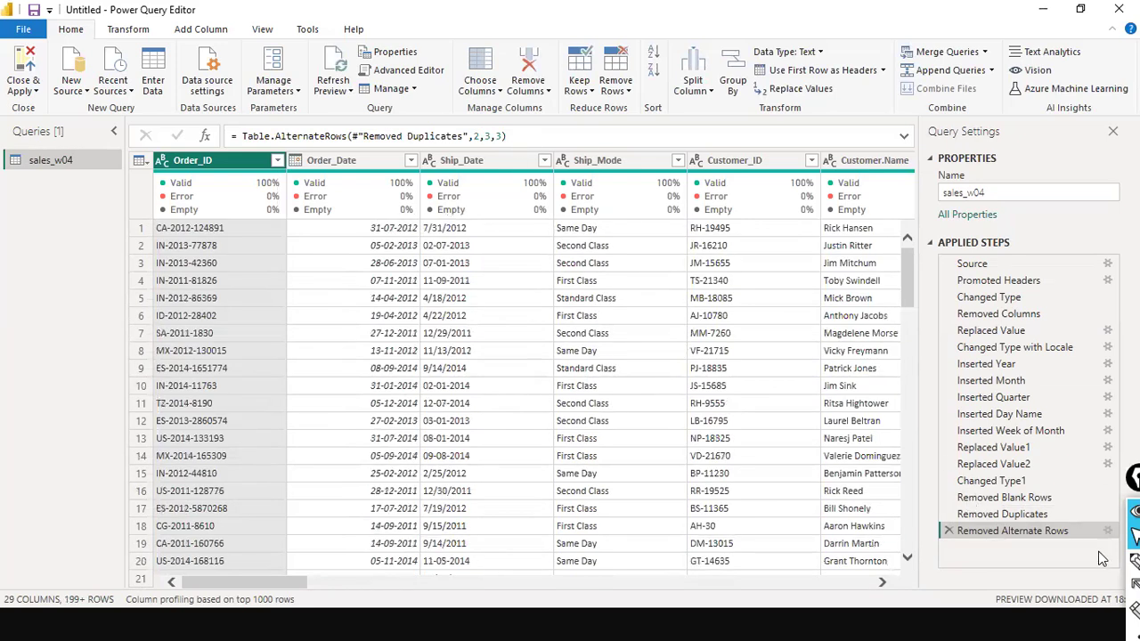
{"action": "left_click", "coordinate": [1018, 514]}
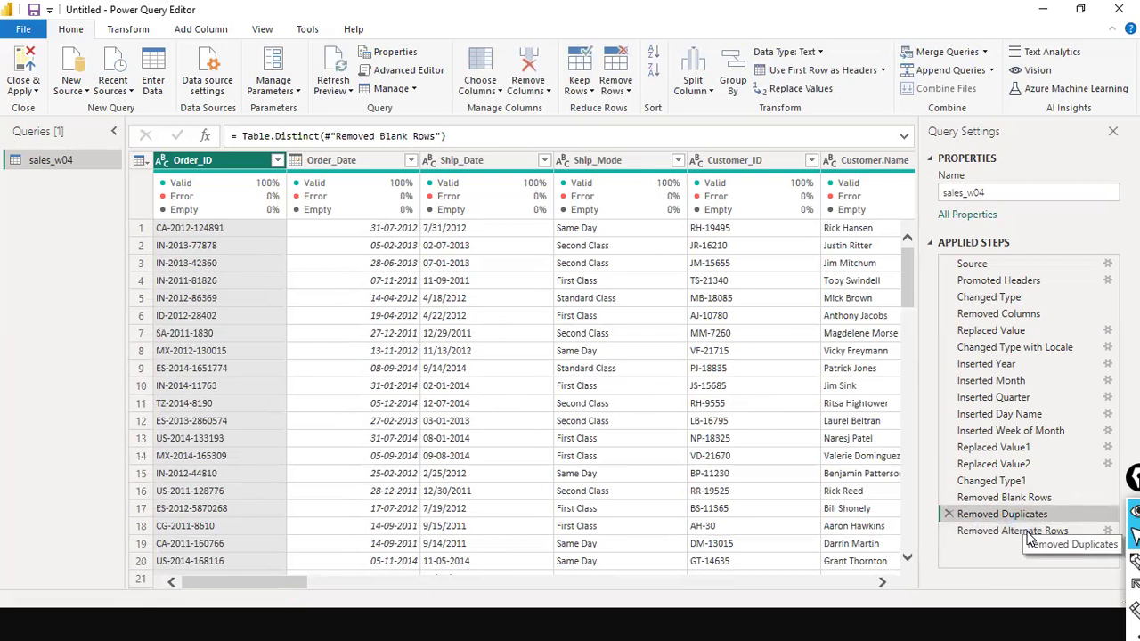
{"action": "left_click", "coordinate": [1029, 532]}
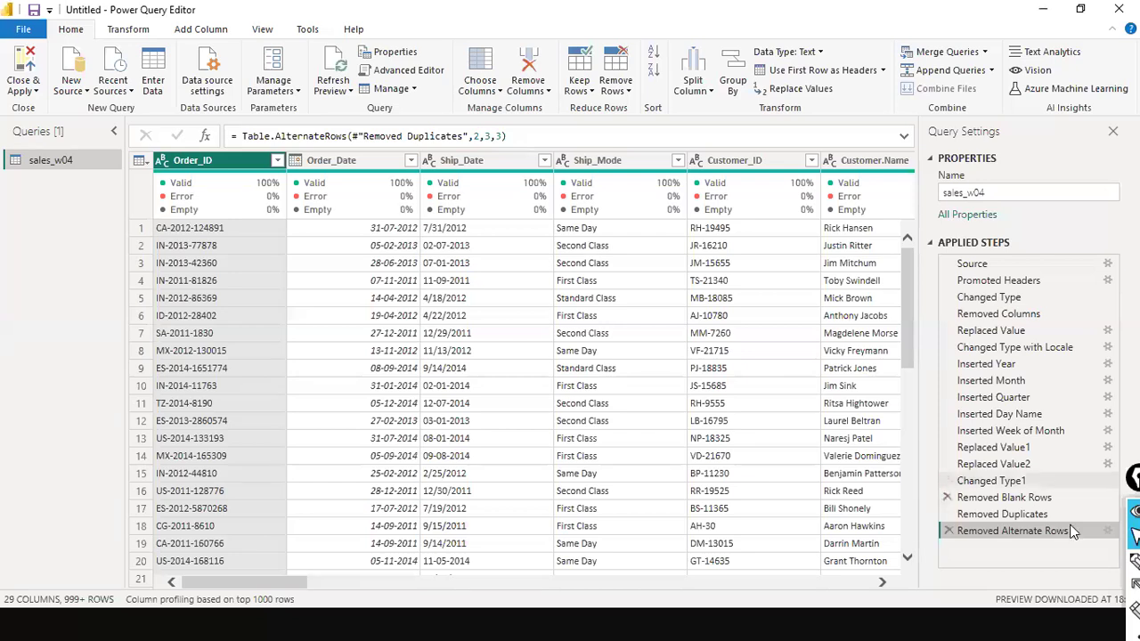
Review the pattern settings of Removed Alternate Rows without changing them, and delete that applied step
{"action": "left_click", "coordinate": [1106, 530]}
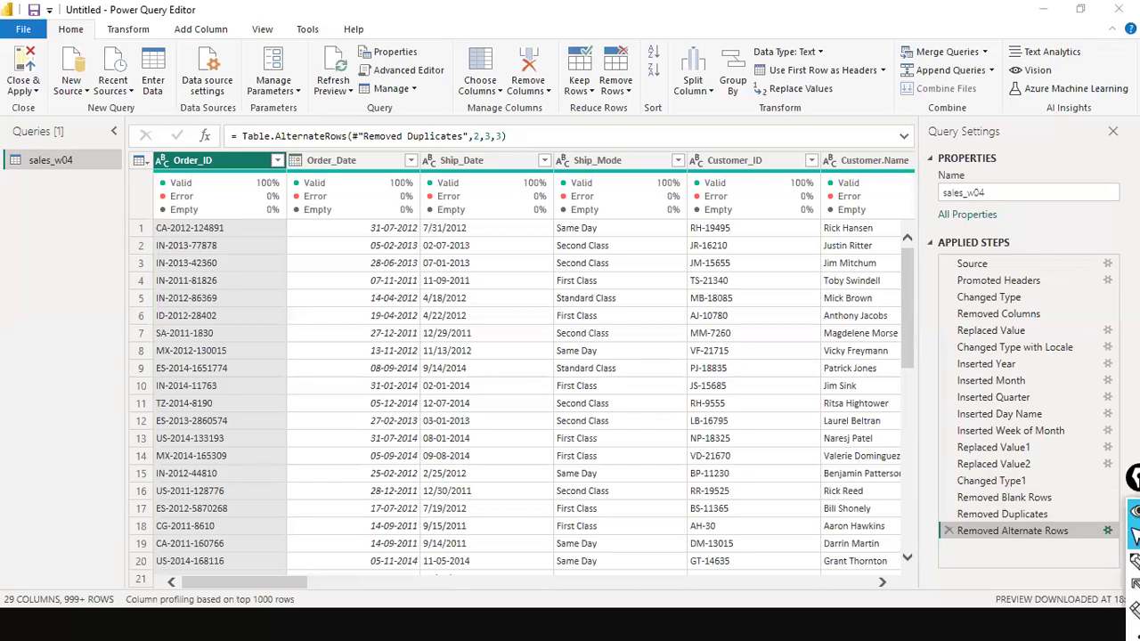
{"action": "left_click_drag", "start_coordinate": [489, 195], "coordinate": [663, 216]}
{"action": "double_click", "coordinate": [538, 299]}
{"action": "left_click", "coordinate": [549, 341]}
{"action": "left_click", "coordinate": [545, 382]}
{"action": "left_click_drag", "start_coordinate": [547, 384], "coordinate": [470, 368]}
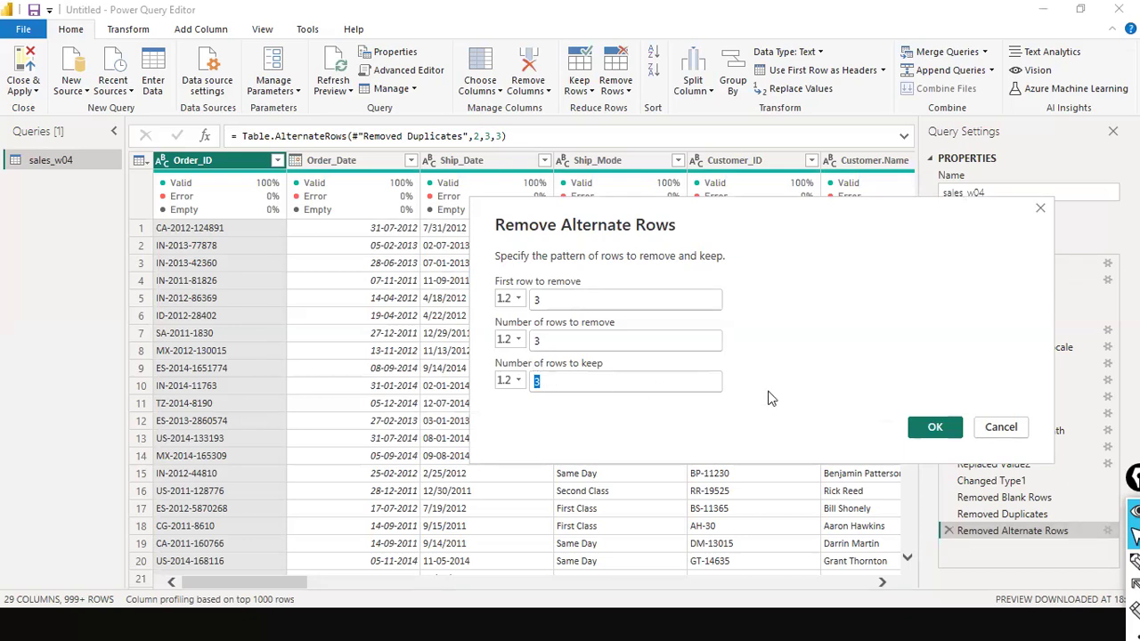
{"action": "left_click", "coordinate": [1001, 427]}
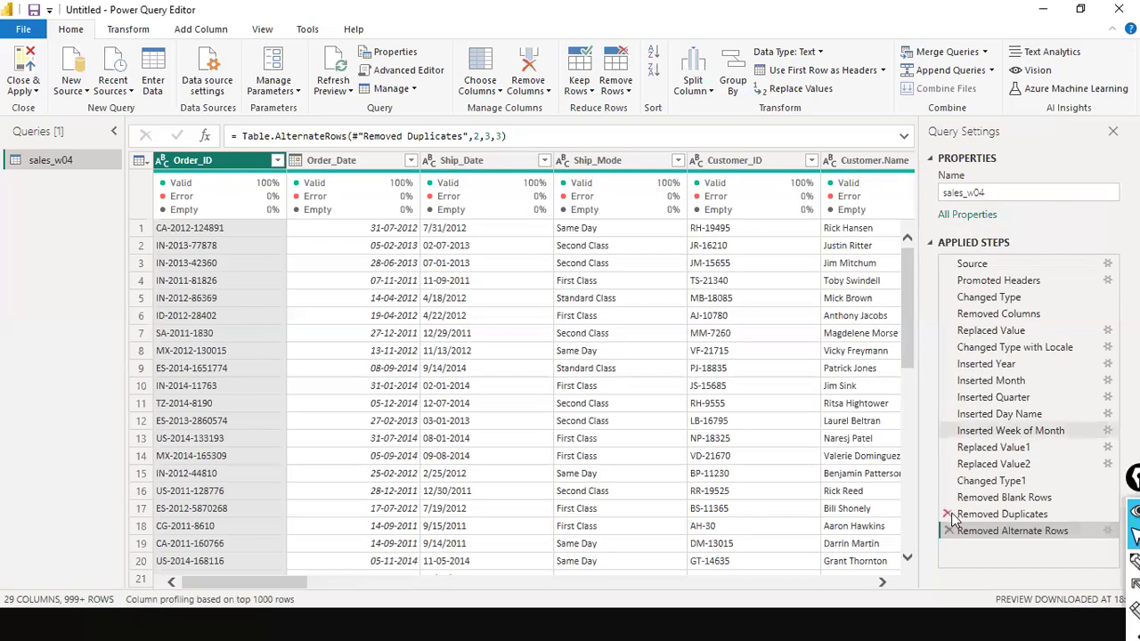
{"action": "left_click", "coordinate": [947, 529]}
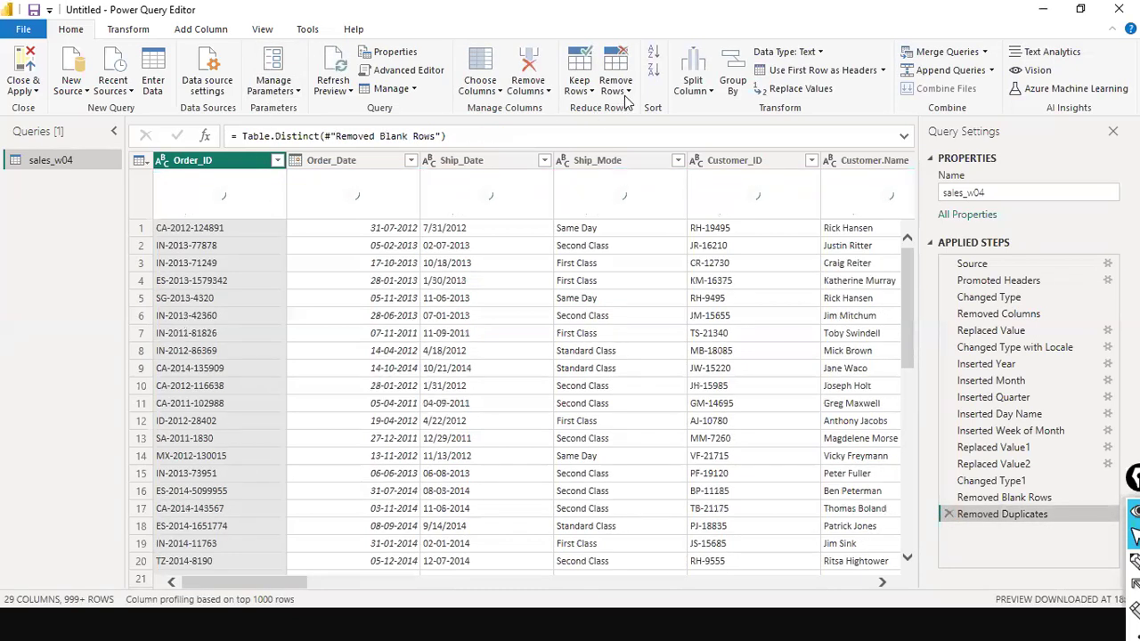
Remove alternate rows from sales_w04 with first row to remove 3, 3 rows to remove and 25000 rows to keep
{"action": "left_click", "coordinate": [618, 87]}
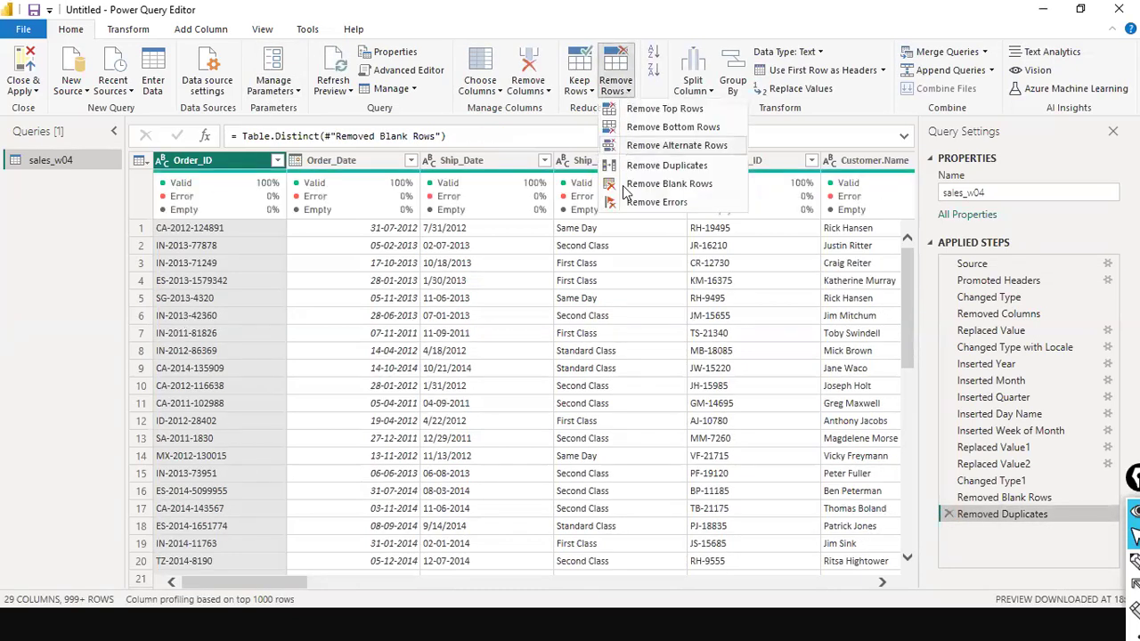
{"action": "left_click", "coordinate": [663, 146]}
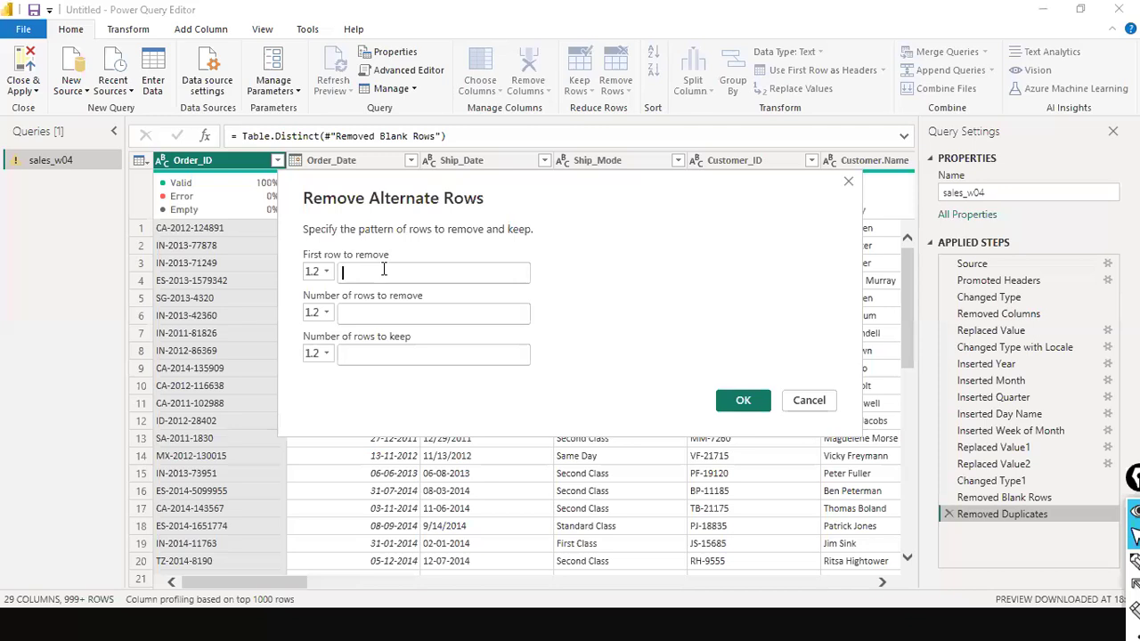
{"action": "type", "text": "3"}
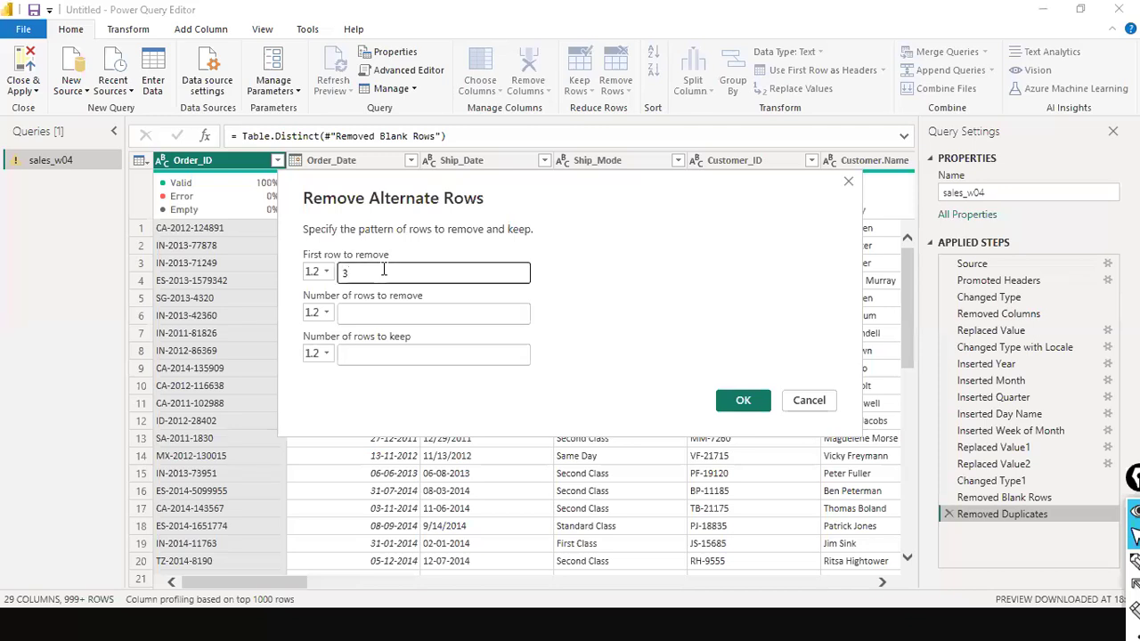
{"action": "left_click", "coordinate": [346, 315]}
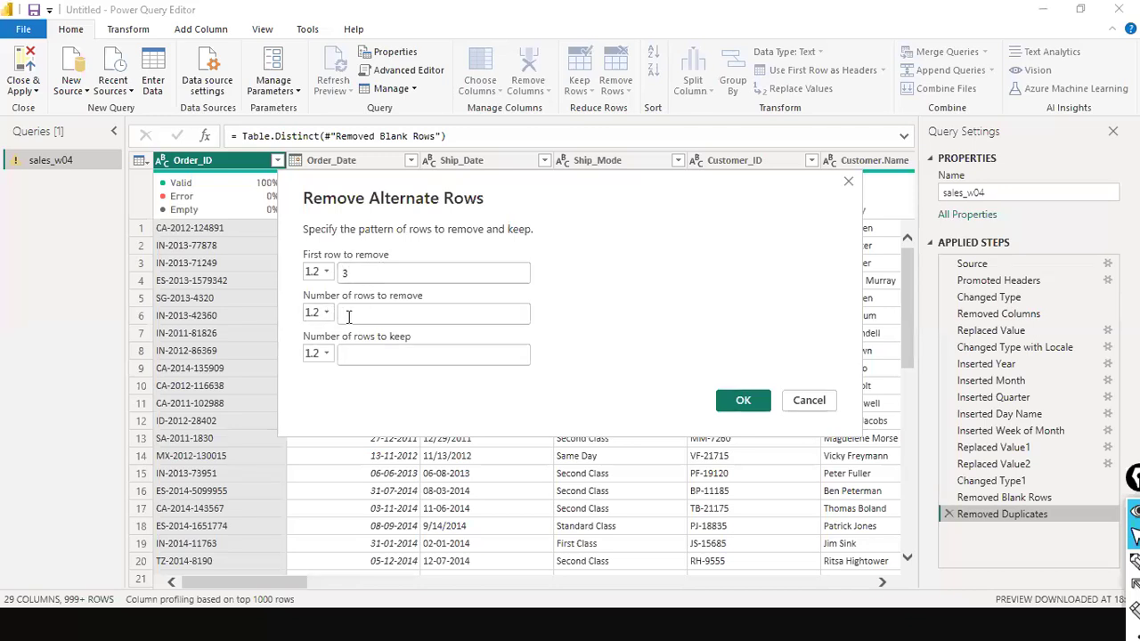
{"action": "type", "text": "3"}
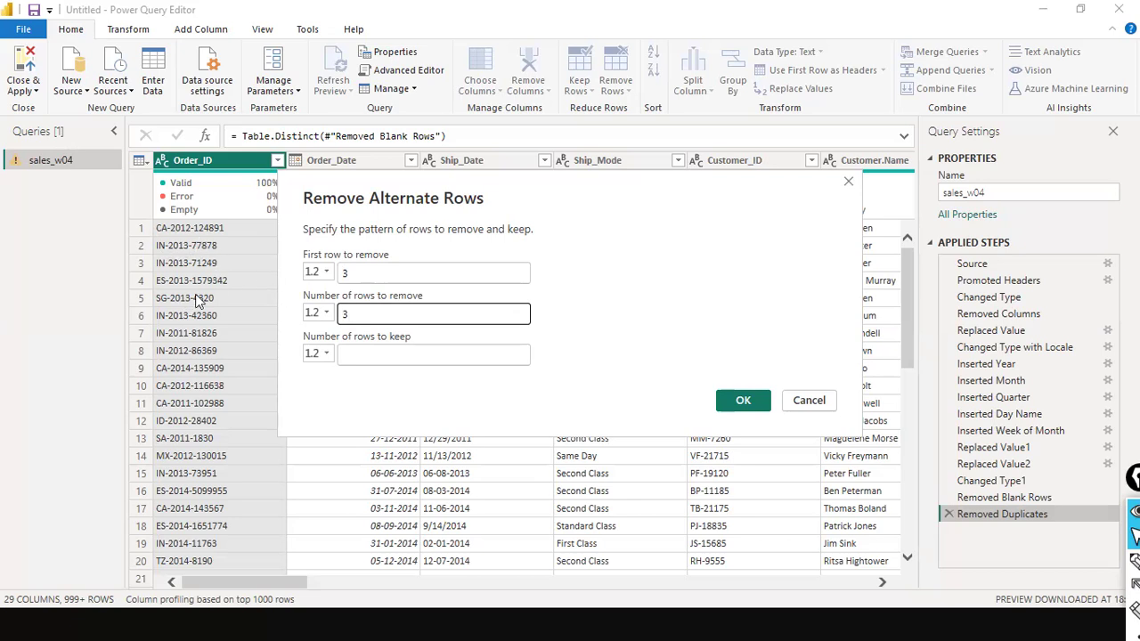
{"action": "left_click", "coordinate": [362, 354]}
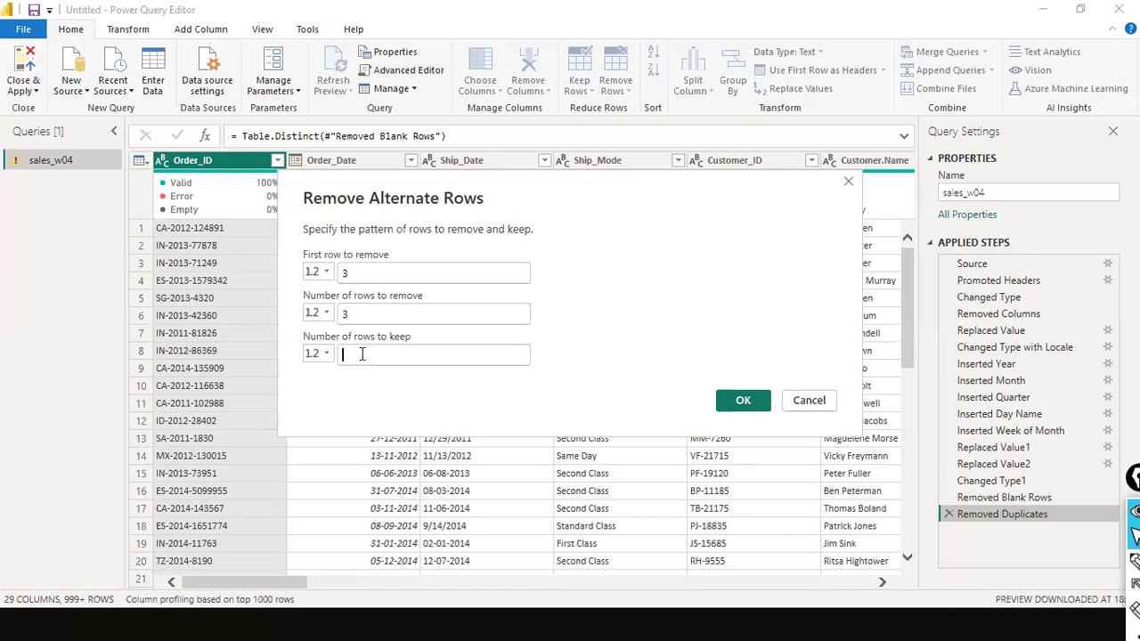
{"action": "left_click", "coordinate": [743, 401]}
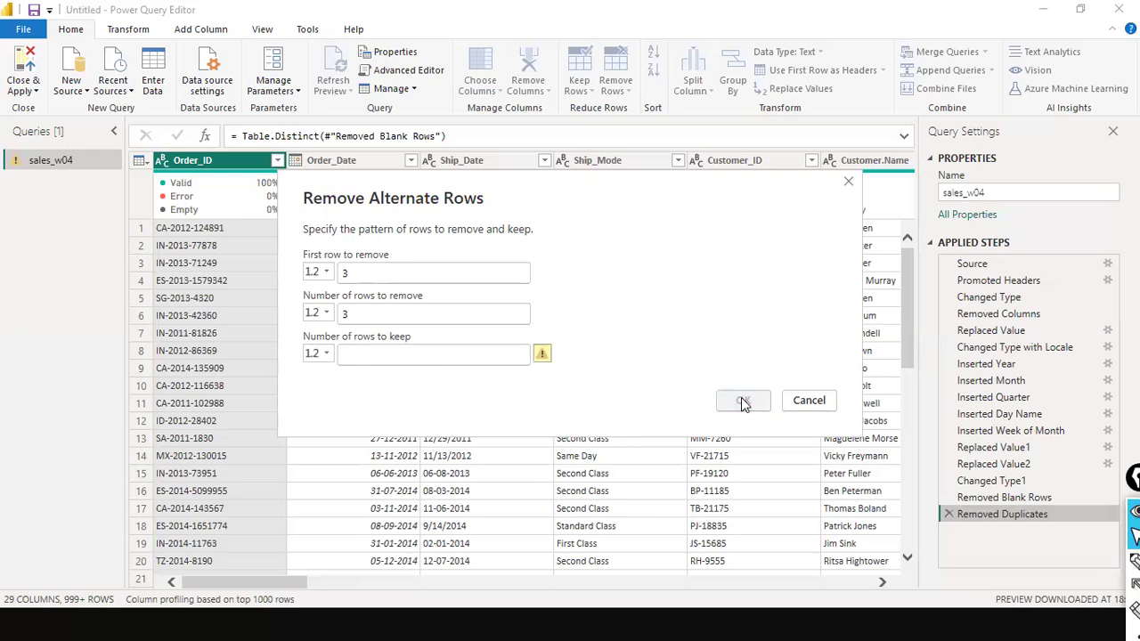
{"action": "left_click", "coordinate": [409, 357]}
{"action": "type", "text": "25000"}
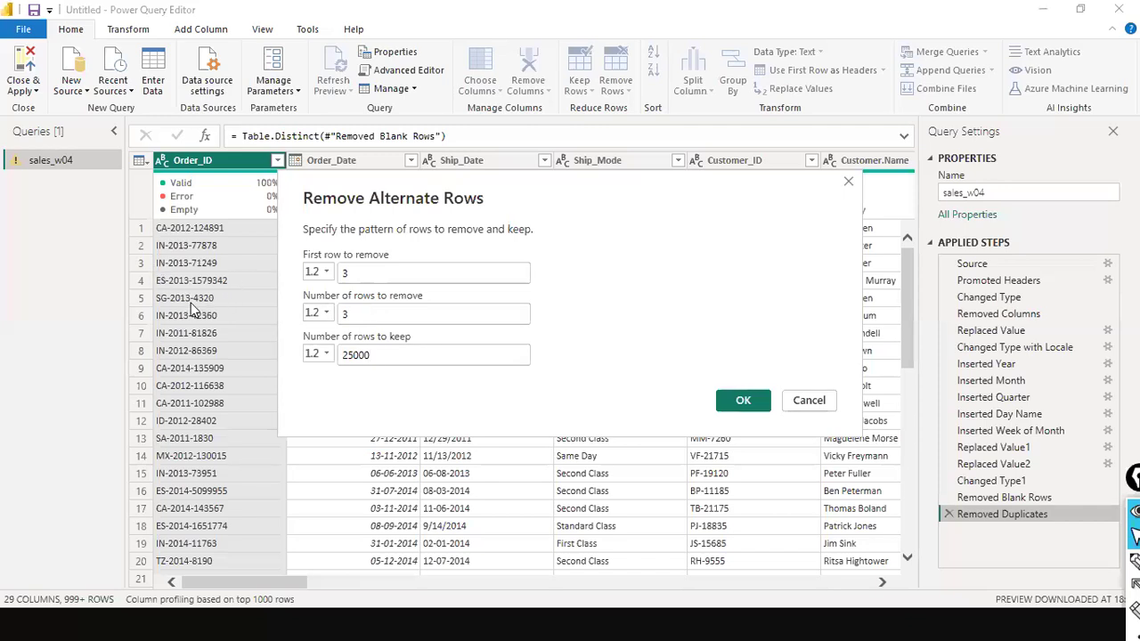
{"action": "left_click", "coordinate": [738, 402]}
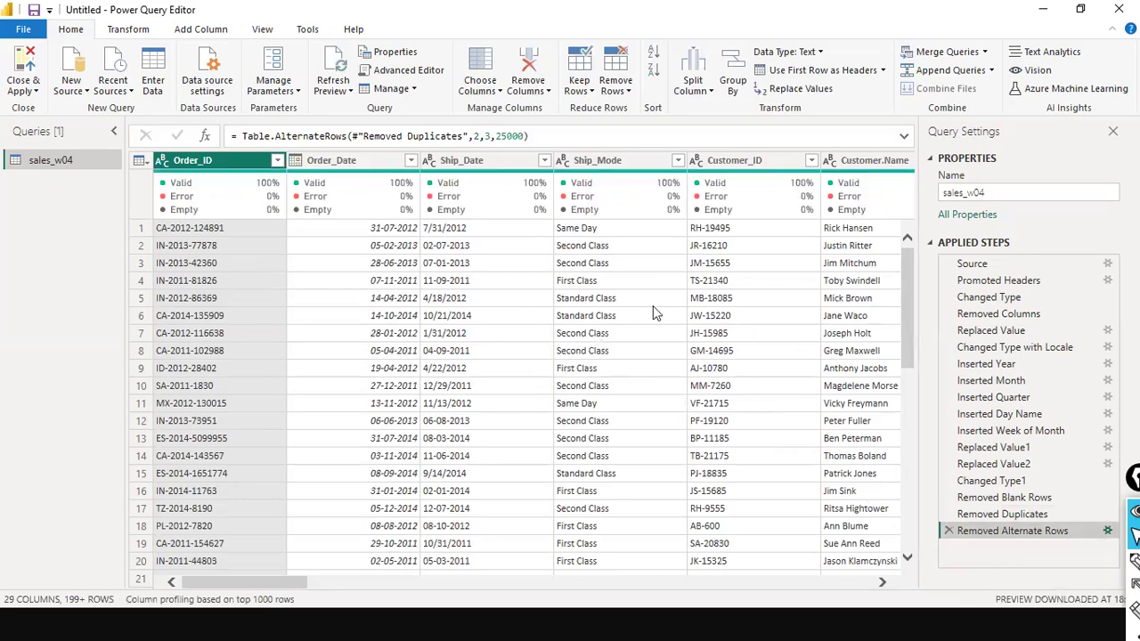
Set the number of rows to remove to 4 in the alternate-row pattern, and delete that applied step again
{"action": "double_click", "coordinate": [403, 318]}
{"action": "type", "text": "4"}
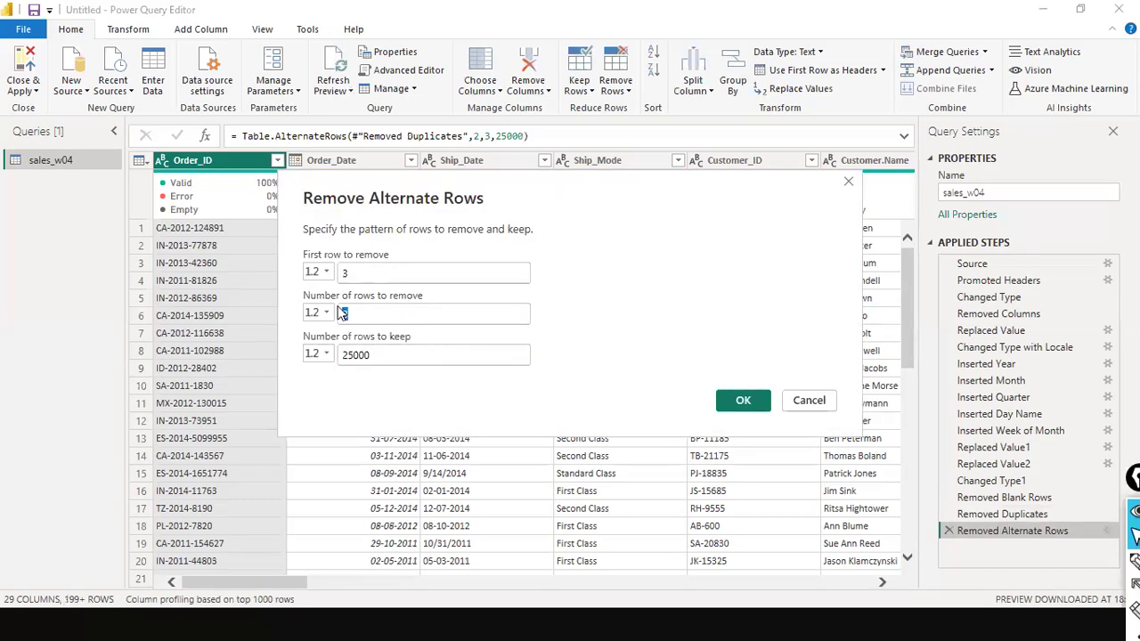
{"action": "left_click", "coordinate": [740, 403]}
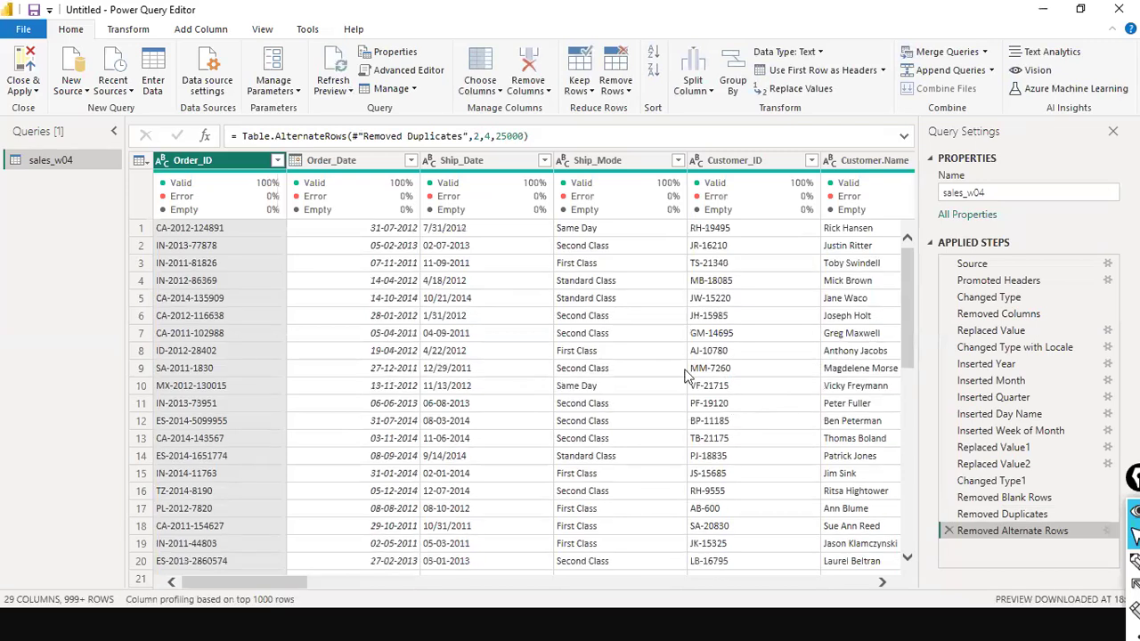
{"action": "left_click", "coordinate": [947, 528]}
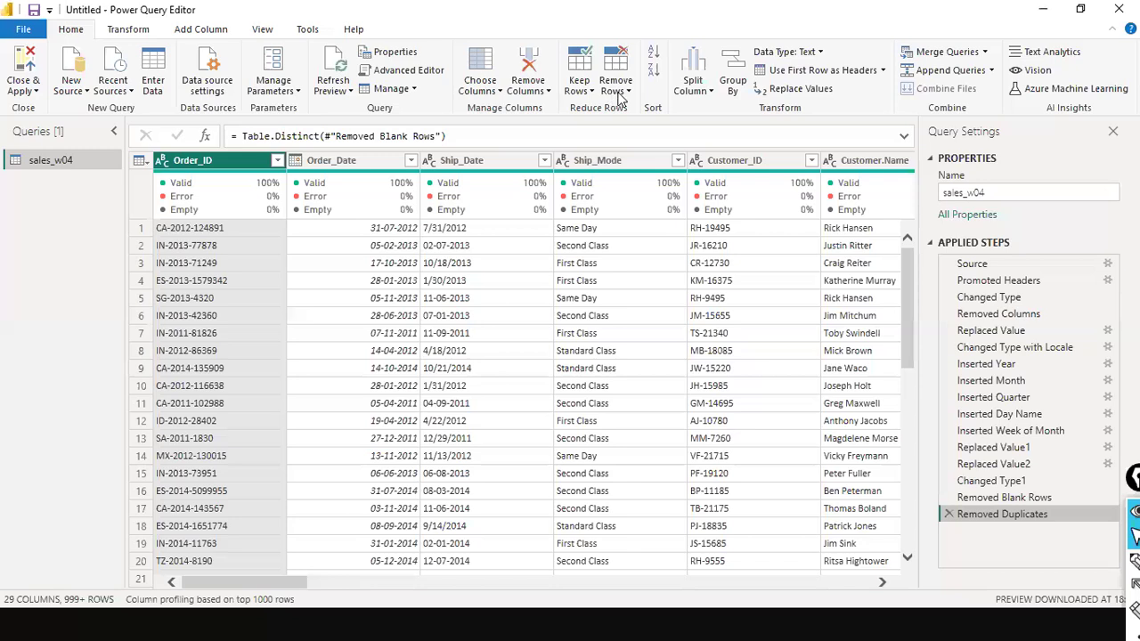
Compare the available options for keeping and removing rows, and review the list of applied steps of sales_w04
{"action": "left_click", "coordinate": [628, 92]}
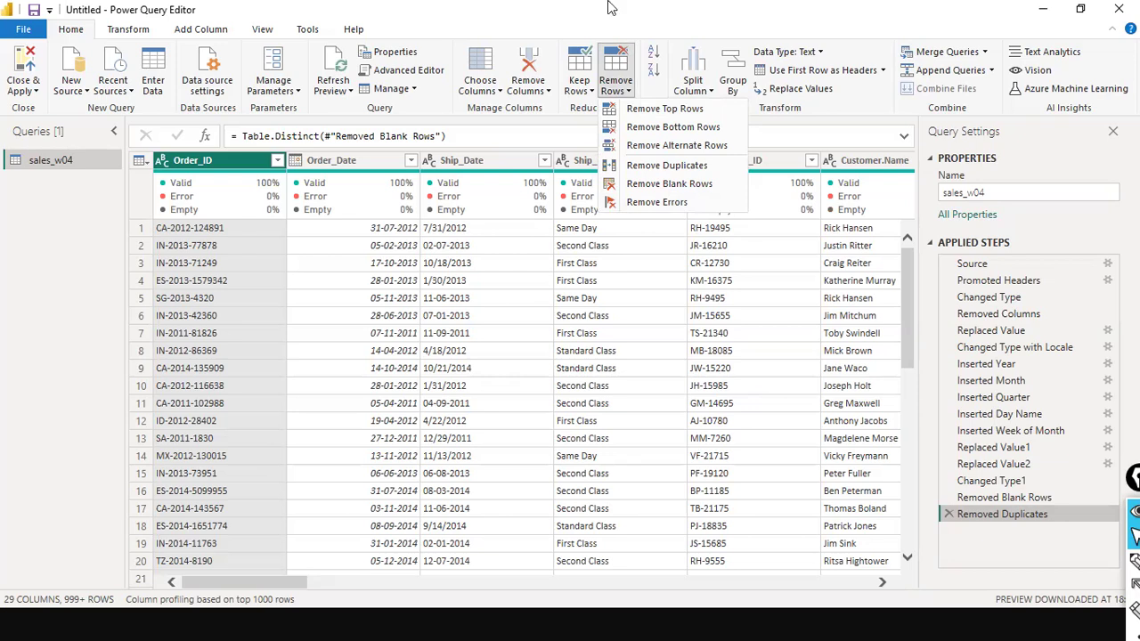
{"action": "left_click", "coordinate": [592, 92]}
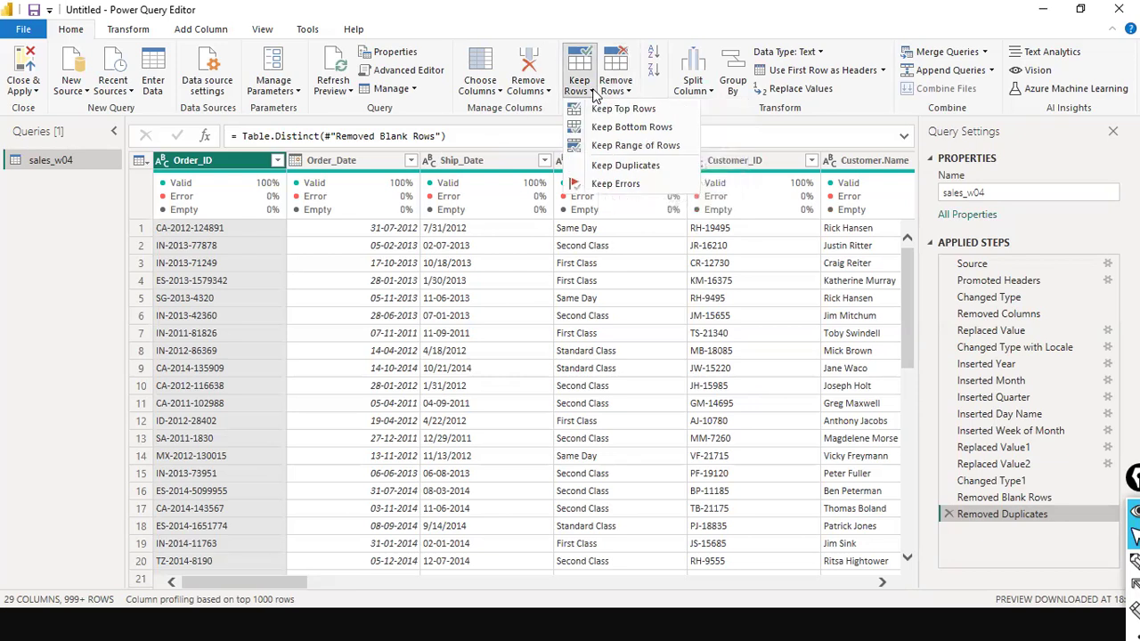
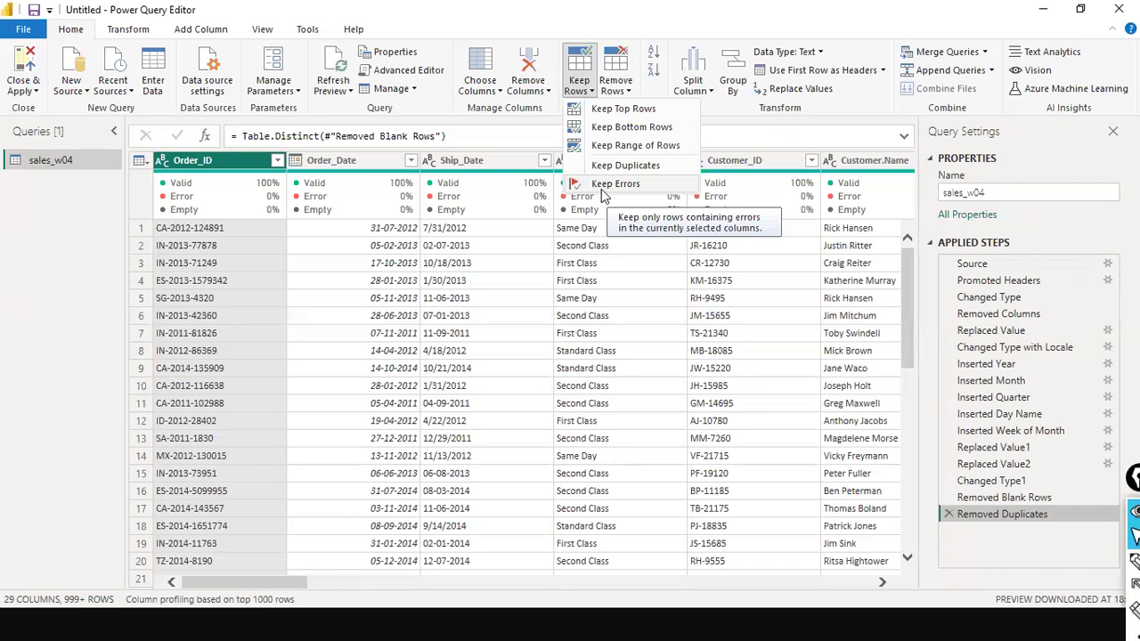
{"action": "left_click", "coordinate": [626, 94]}
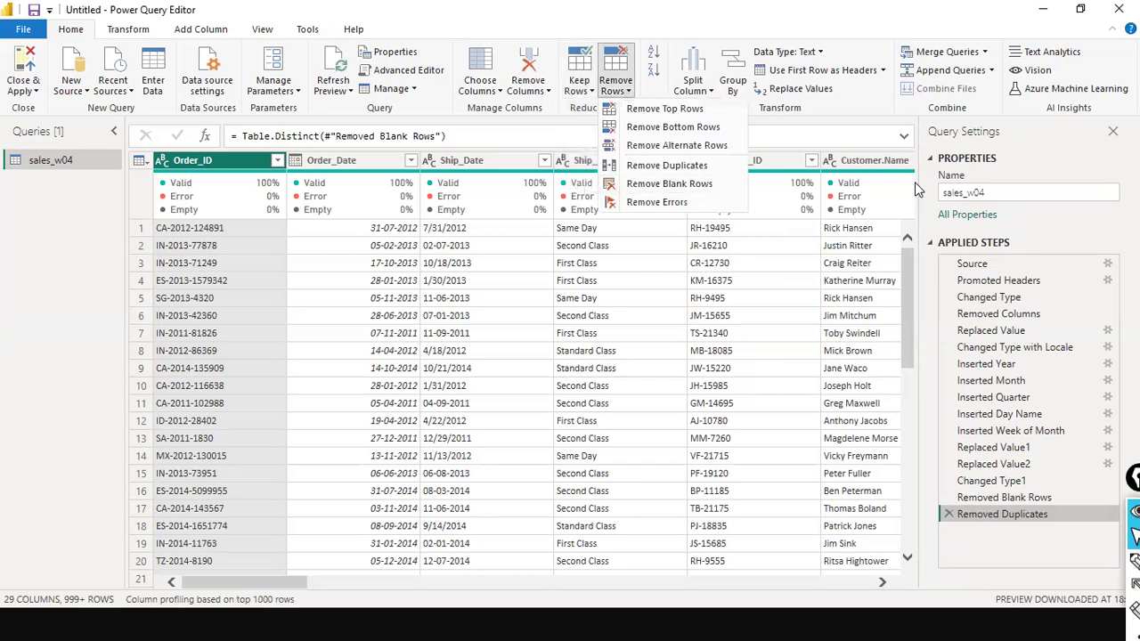
{"action": "left_click", "coordinate": [2, 294]}
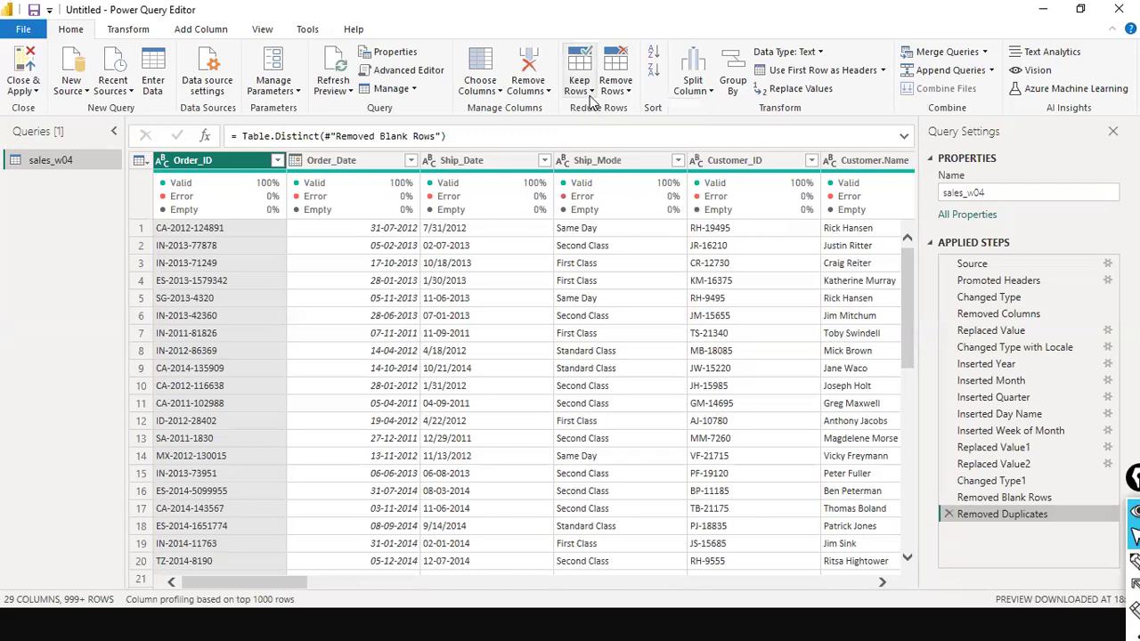
{"action": "left_click", "coordinate": [588, 89]}
{"action": "left_click", "coordinate": [626, 92]}
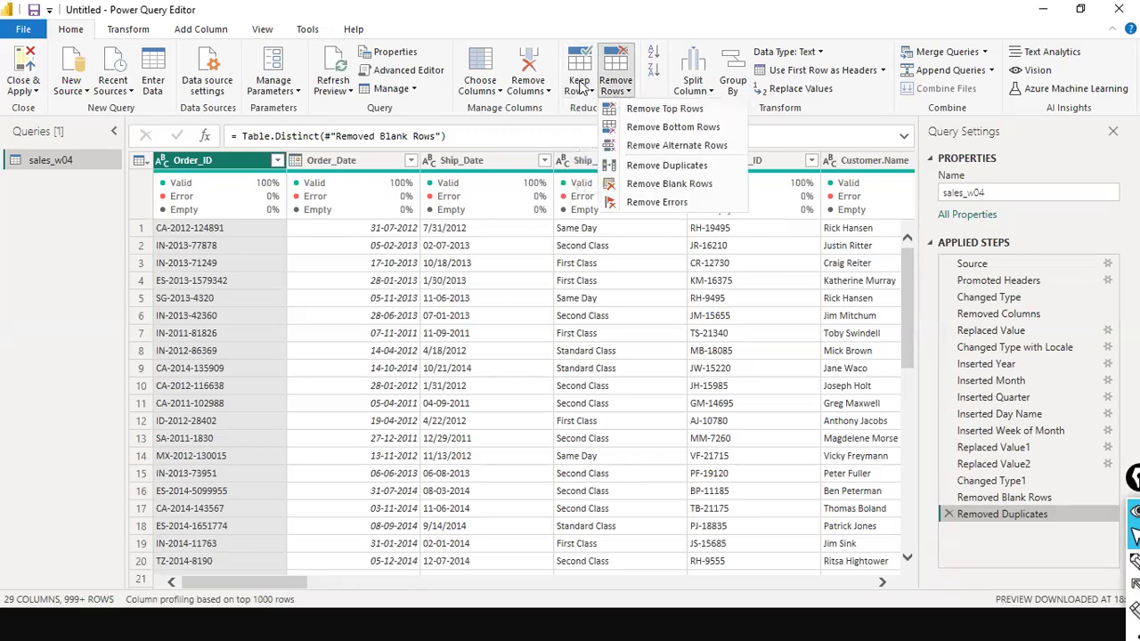
{"action": "left_click", "coordinate": [591, 89]}
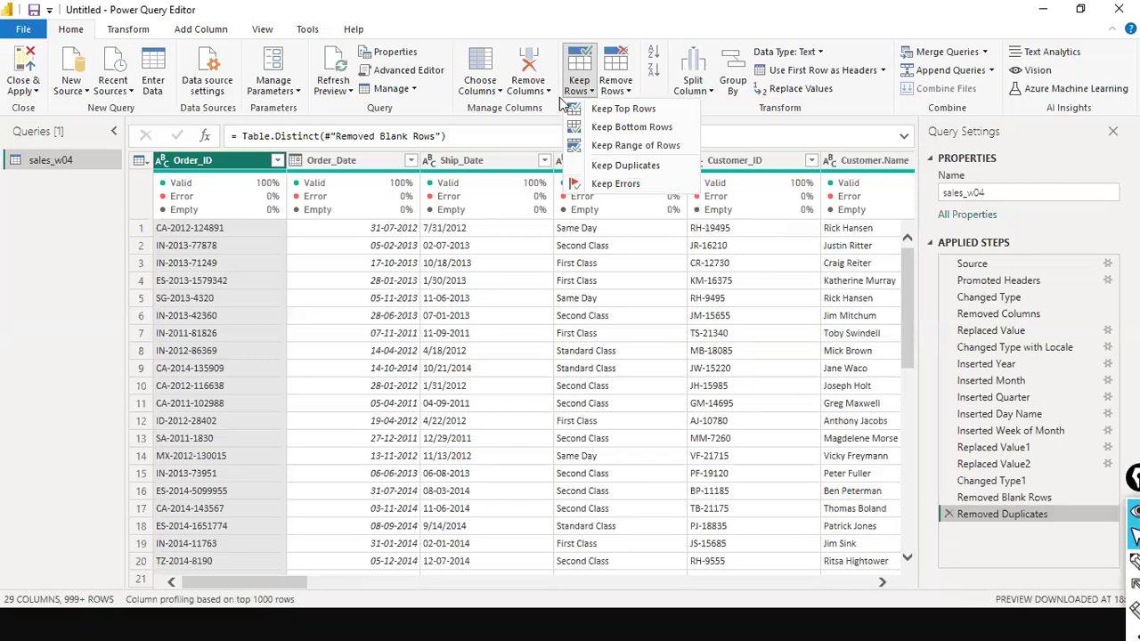
{"action": "left_click", "coordinate": [738, 125]}
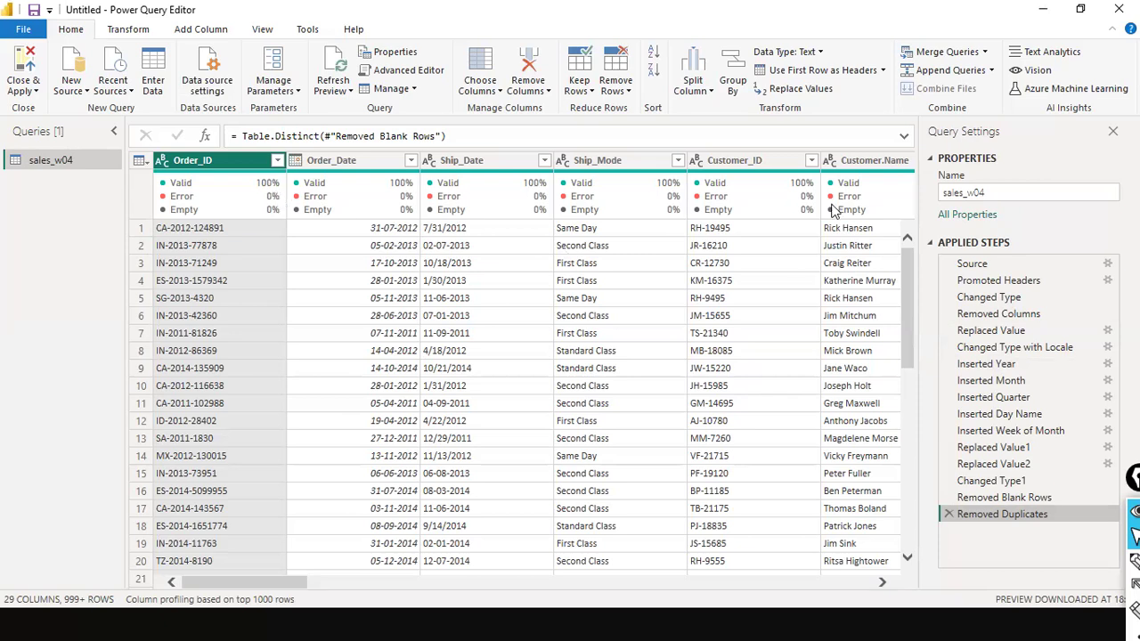
{"action": "mouse_move", "coordinate": [838, 209]}
{"action": "mouse_move", "coordinate": [918, 211]}
{"action": "left_mouse_down"}
{"action": "mouse_move", "coordinate": [1137, 496]}
{"action": "mouse_move", "coordinate": [1137, 532]}
{"action": "left_mouse_up"}
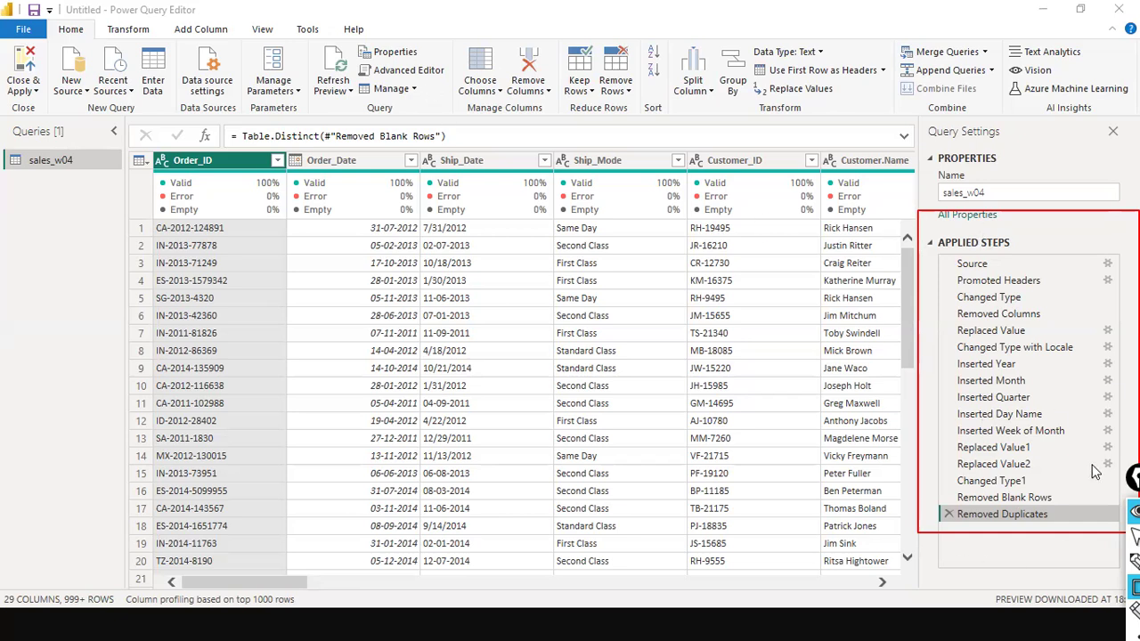
Apply the query changes while closing the Power Query Editor, and show the common data sources available in Power BI Desktop
{"action": "left_click", "coordinate": [36, 91]}
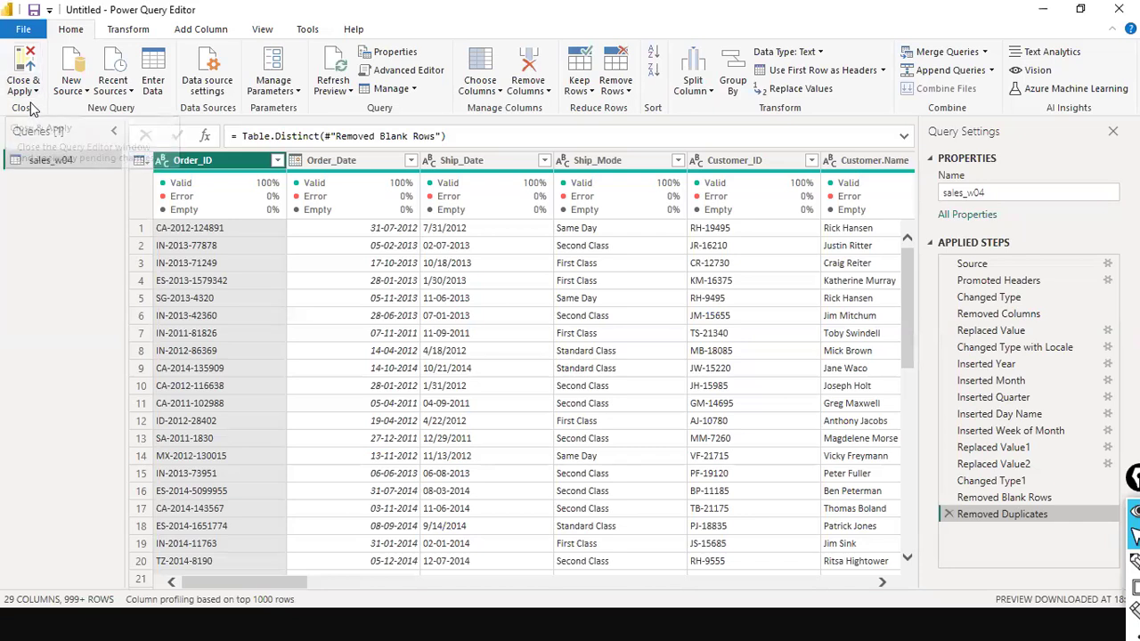
{"action": "left_click", "coordinate": [35, 90]}
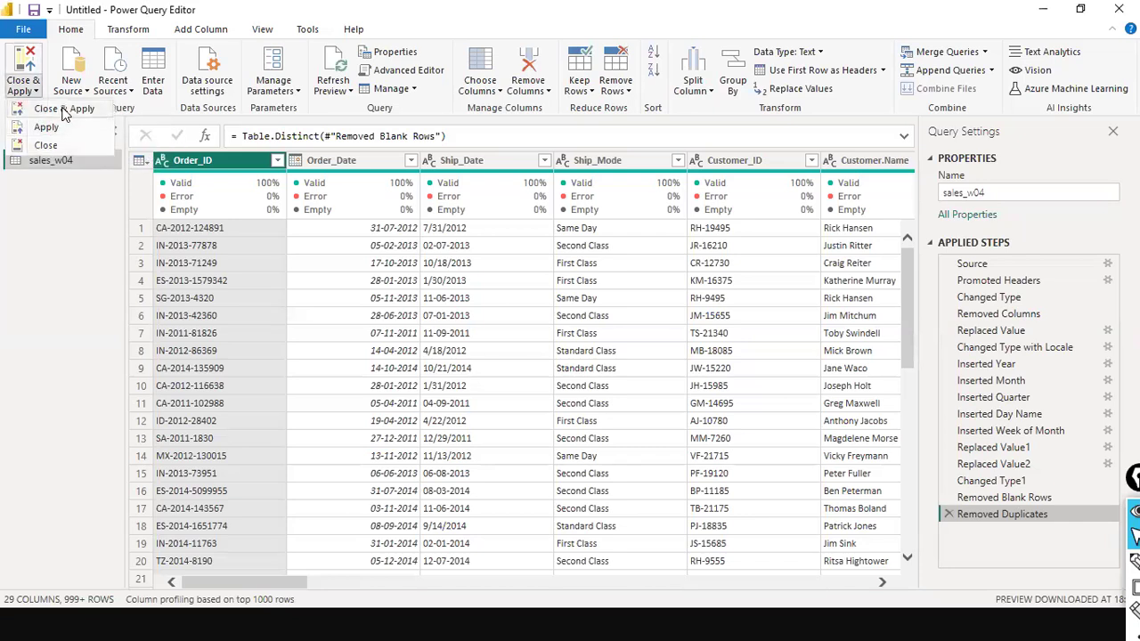
{"action": "left_click", "coordinate": [61, 108]}
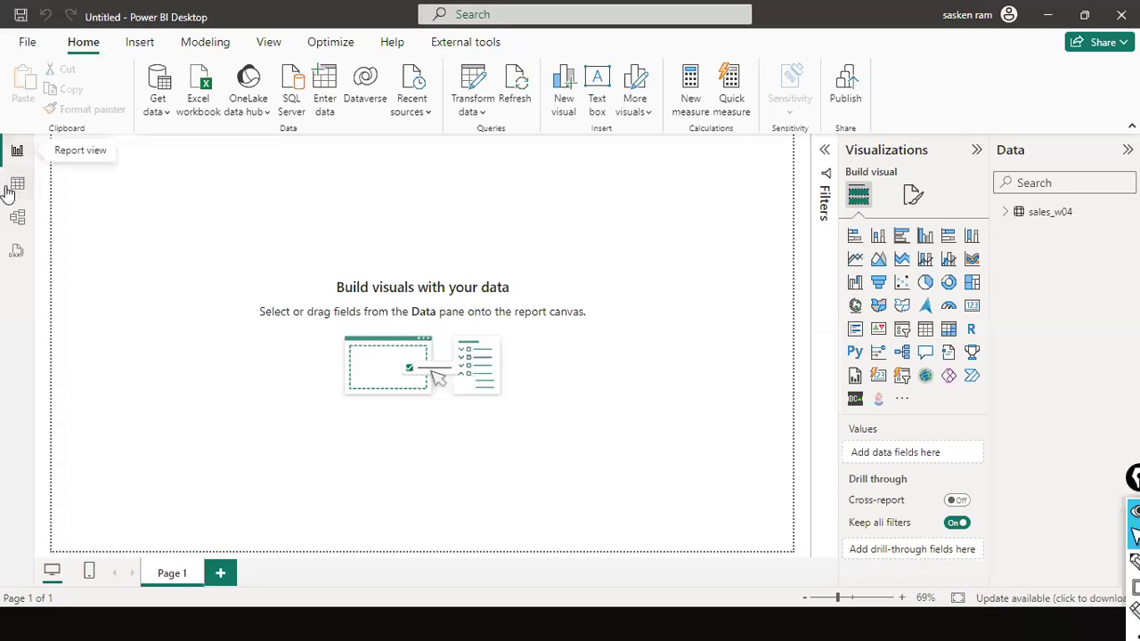
{"action": "left_click", "coordinate": [157, 114]}
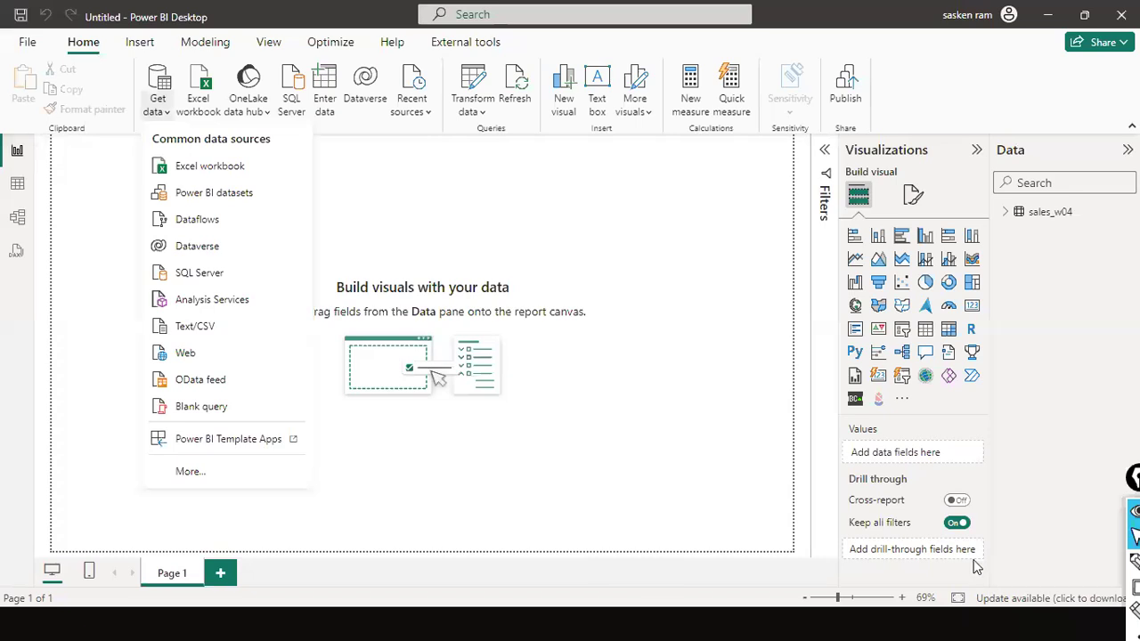